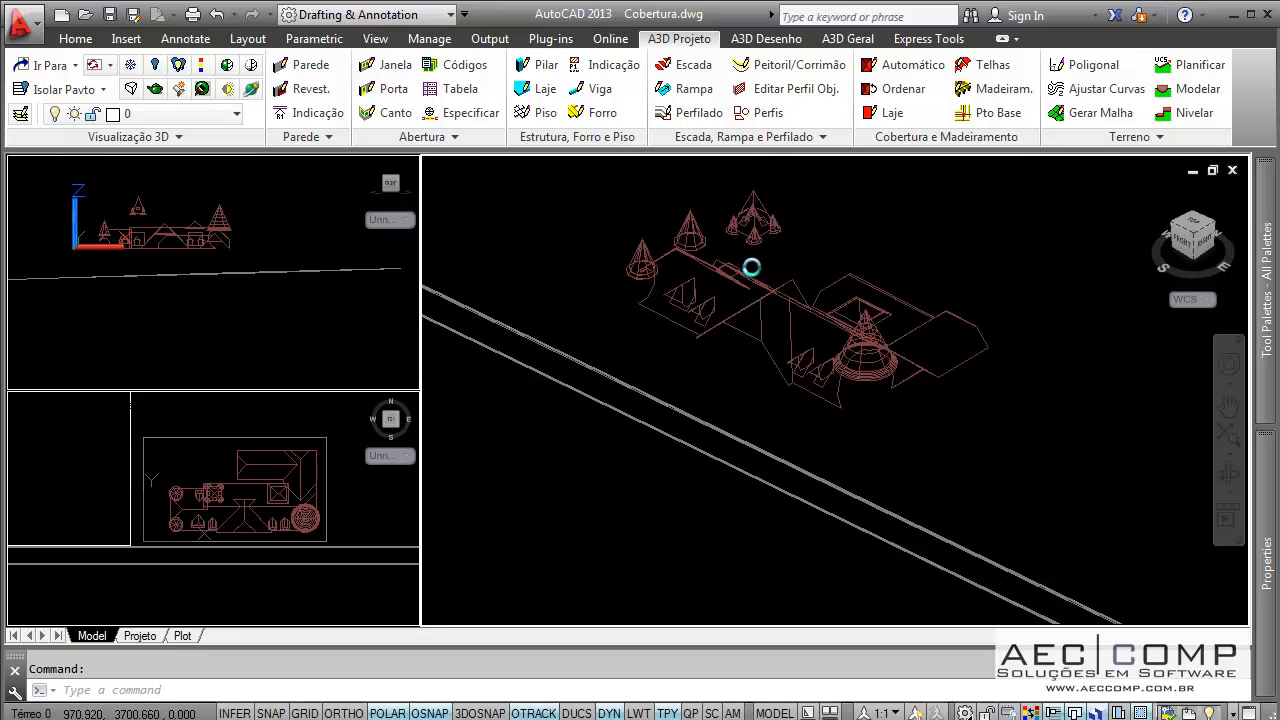
- Display the roof model in the large viewport as 3D Realistic and examine its slopes, dormers and towers from several angles
{"action": "middle_click_drag", "start_coordinate": [815, 304], "coordinate": [705, 362]}
{"action": "middle_click_drag", "start_coordinate": [705, 362], "coordinate": [723, 334], "text": "shift"}
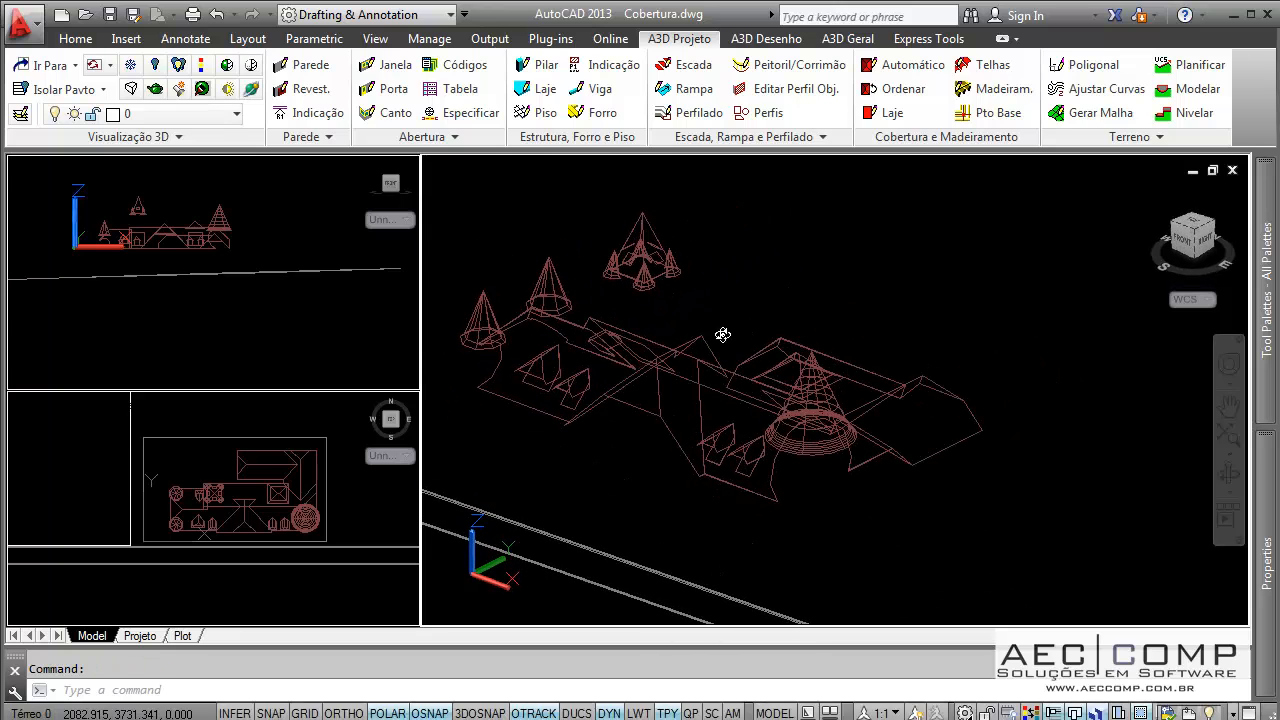
{"action": "right_click", "coordinate": [838, 266]}
{"action": "mouse_move", "coordinate": [918, 360]}
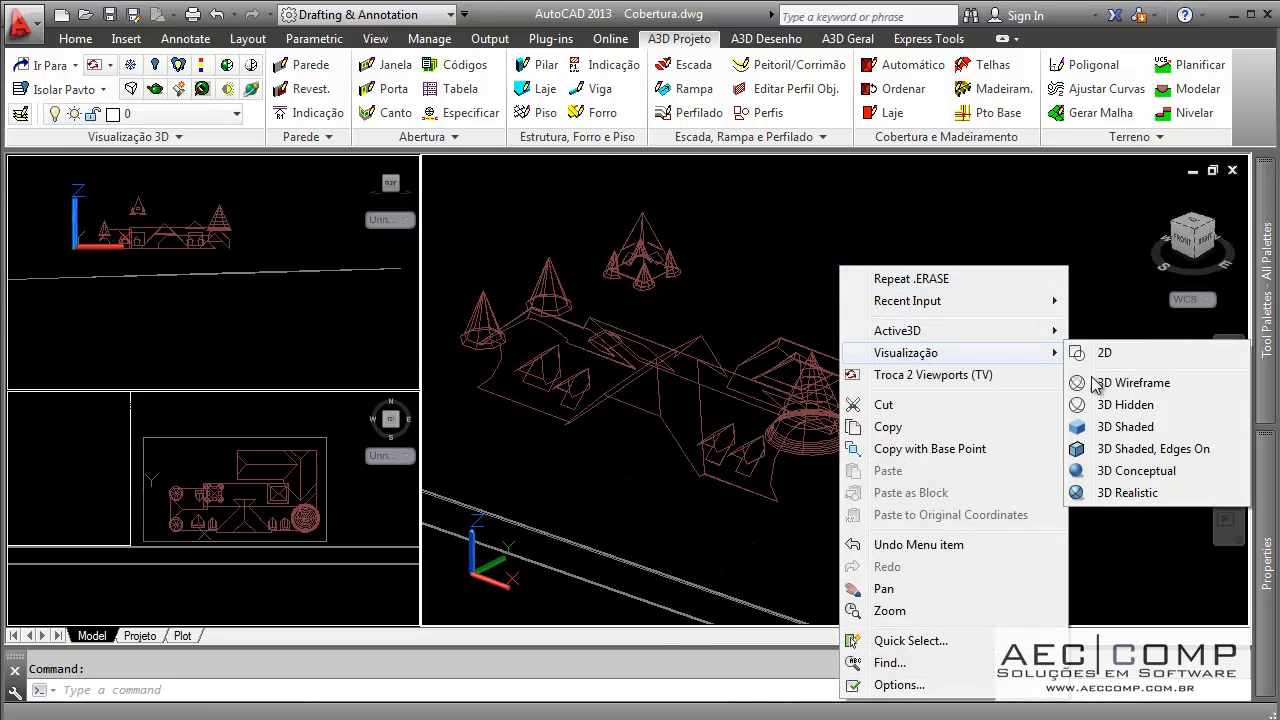
{"action": "left_click", "coordinate": [1110, 491]}
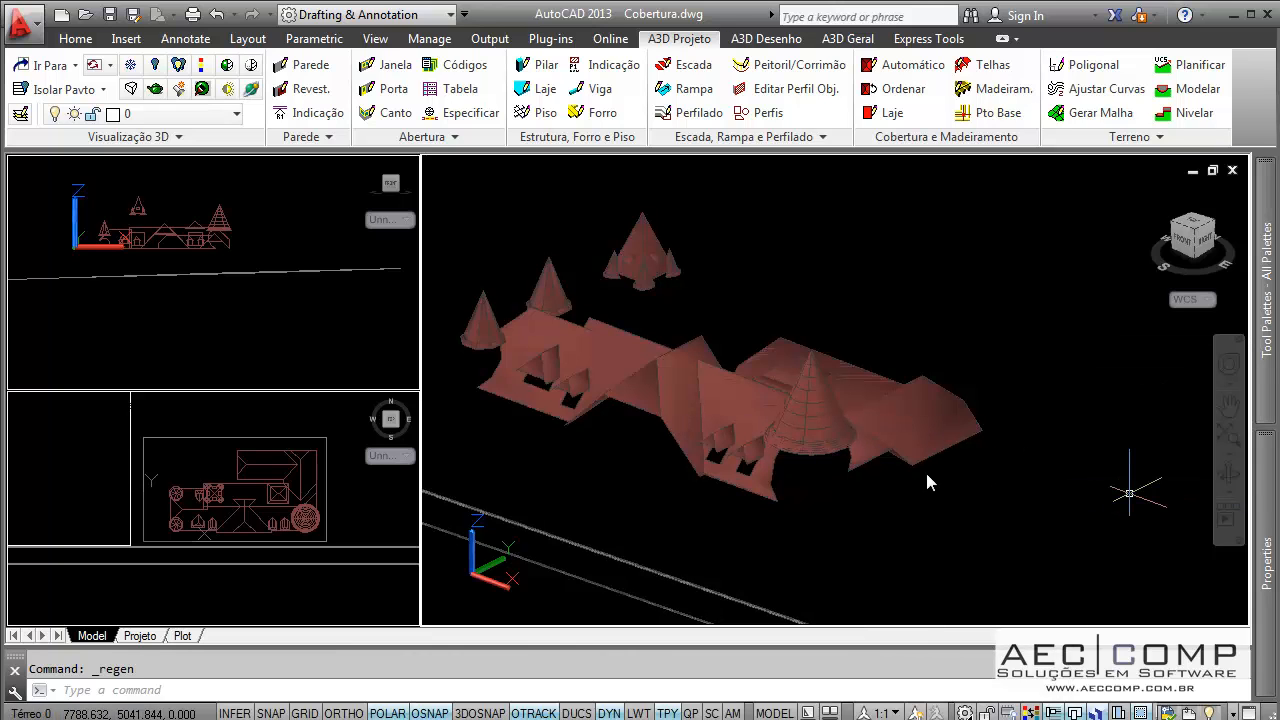
{"action": "scroll", "coordinate": [612, 389], "scroll_direction": "up", "scroll_amount": 2}
{"action": "middle_click_drag", "start_coordinate": [626, 392], "coordinate": [742, 382]}
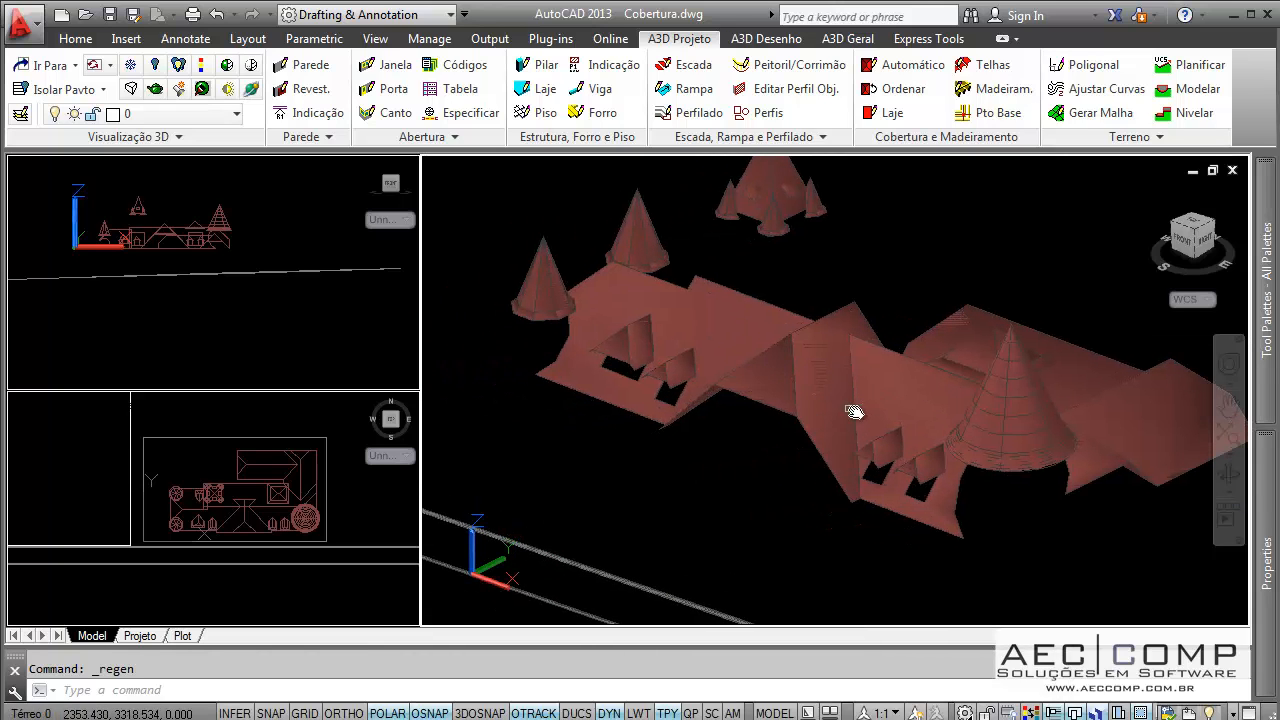
{"action": "middle_click_drag", "start_coordinate": [852, 413], "coordinate": [908, 409], "text": "shift"}
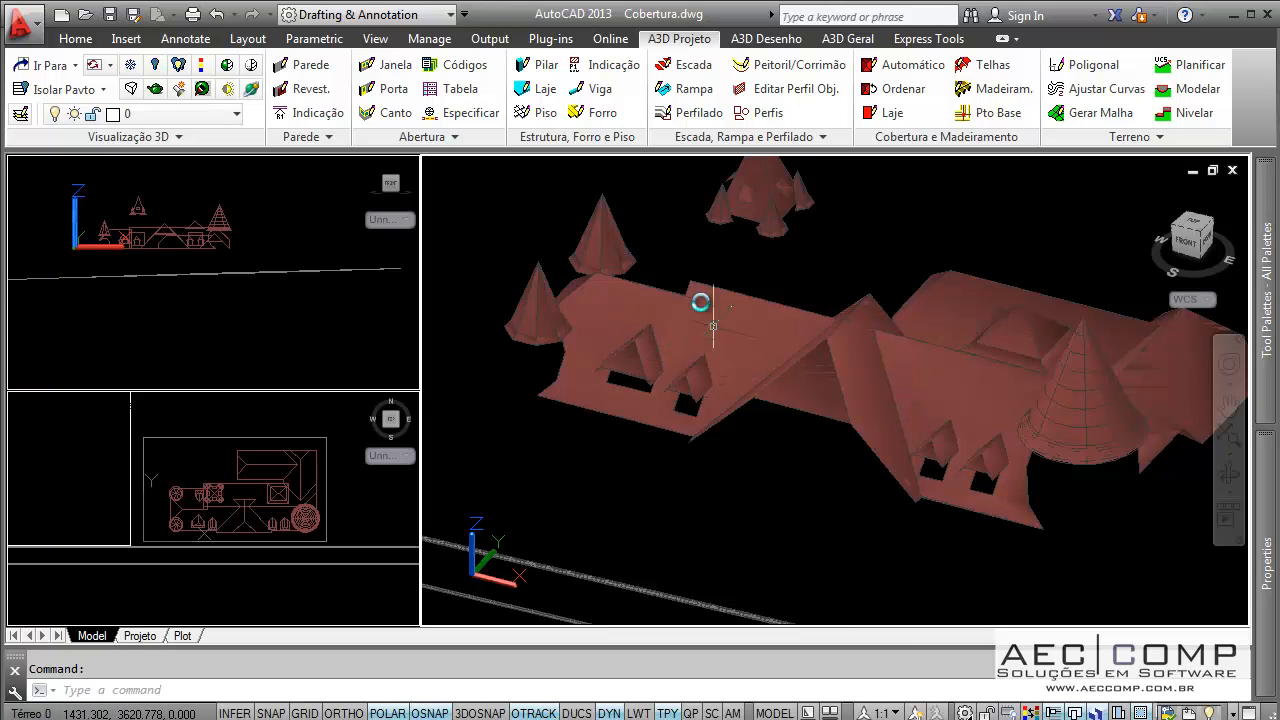
{"action": "middle_click_drag", "start_coordinate": [756, 393], "coordinate": [686, 434], "text": "shift"}
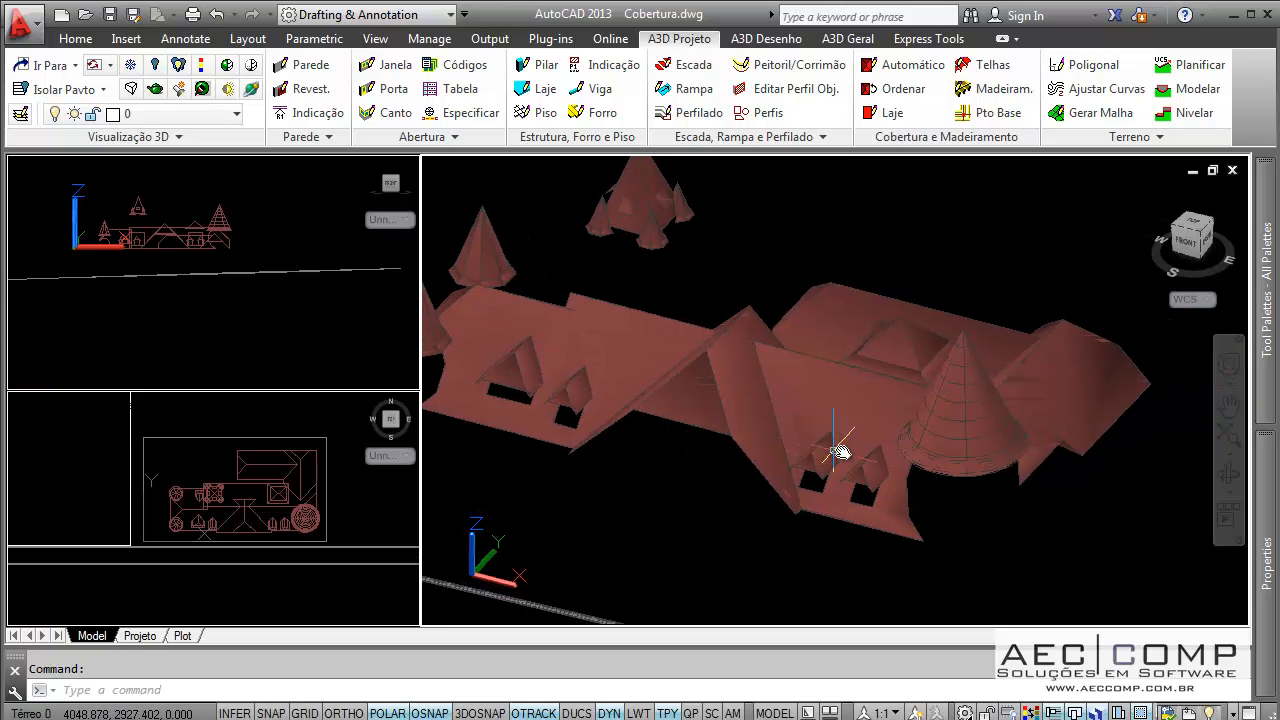
{"action": "middle_click_drag", "start_coordinate": [843, 443], "coordinate": [704, 406], "text": "shift"}
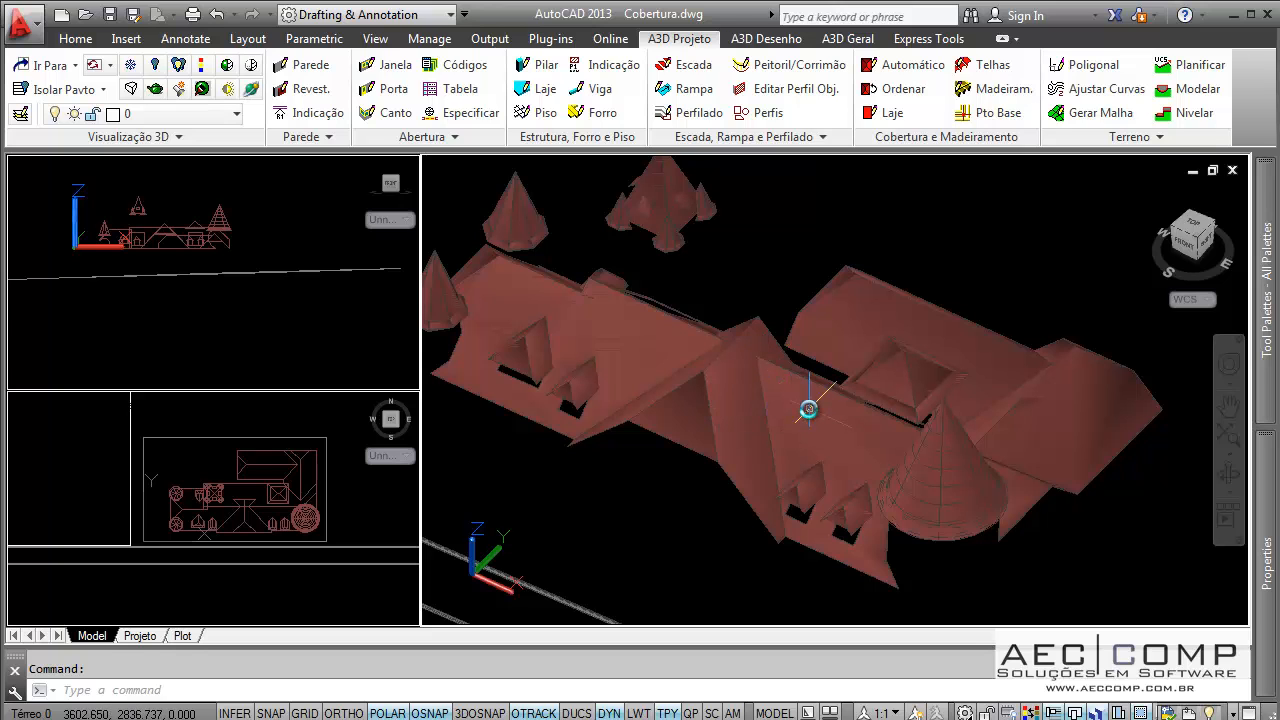
{"action": "middle_click_drag", "start_coordinate": [723, 389], "coordinate": [800, 478], "text": "shift"}
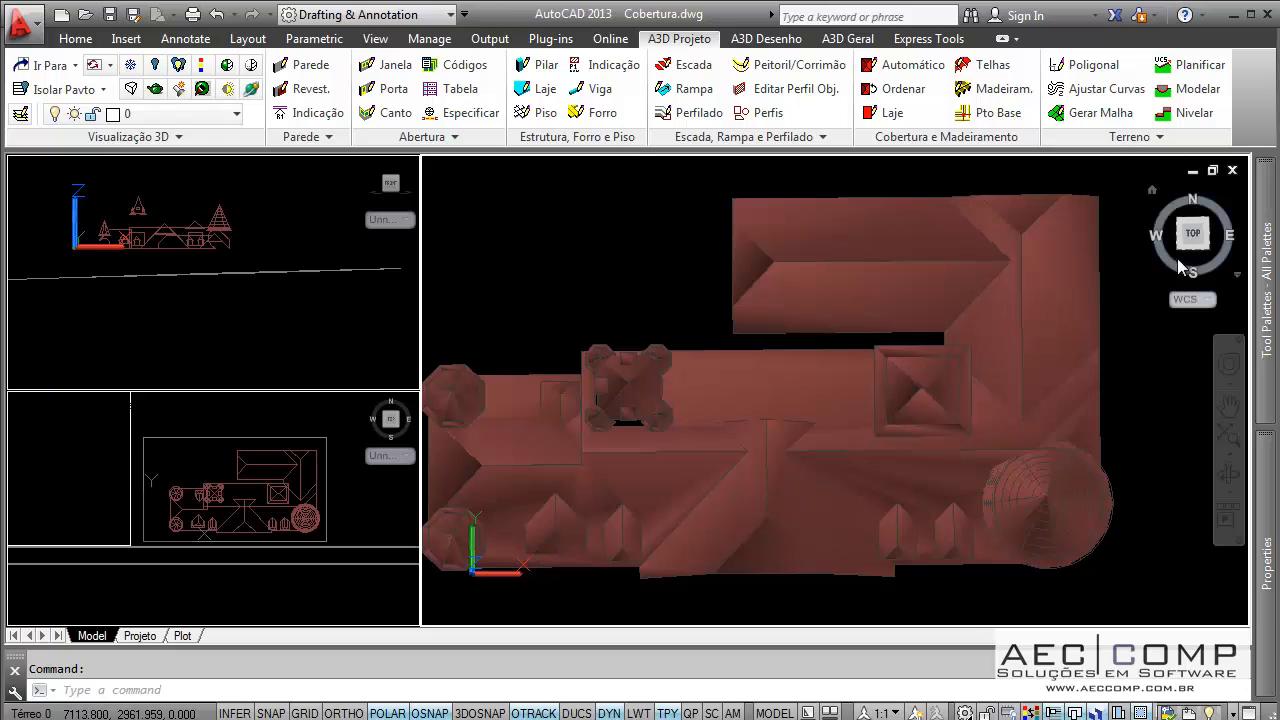
- Switch the large viewport to the top view and display the roof model as 3D Wireframe
{"action": "left_click", "coordinate": [1192, 233]}
{"action": "scroll", "coordinate": [881, 394], "scroll_direction": "up", "scroll_amount": 3}
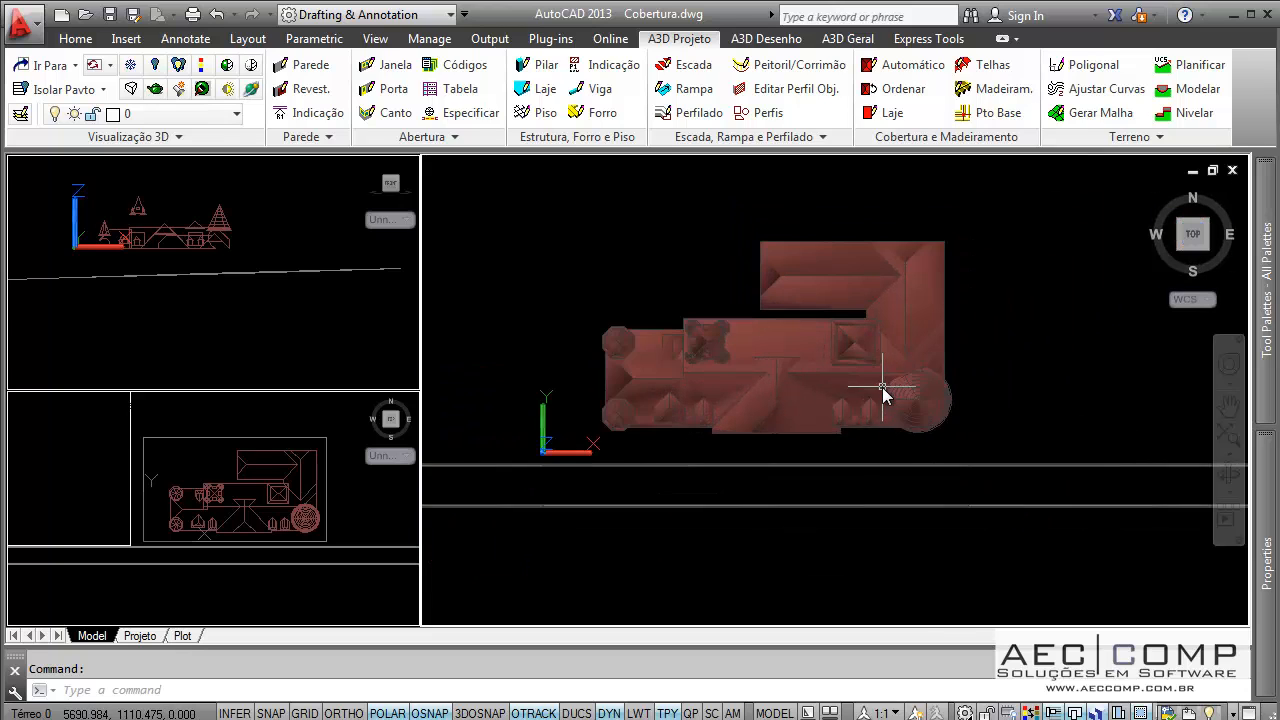
{"action": "scroll", "coordinate": [729, 386], "scroll_direction": "up", "scroll_amount": 3}
{"action": "middle_click_drag", "start_coordinate": [729, 386], "coordinate": [748, 392]}
{"action": "scroll", "coordinate": [723, 383], "scroll_direction": "down", "scroll_amount": 2}
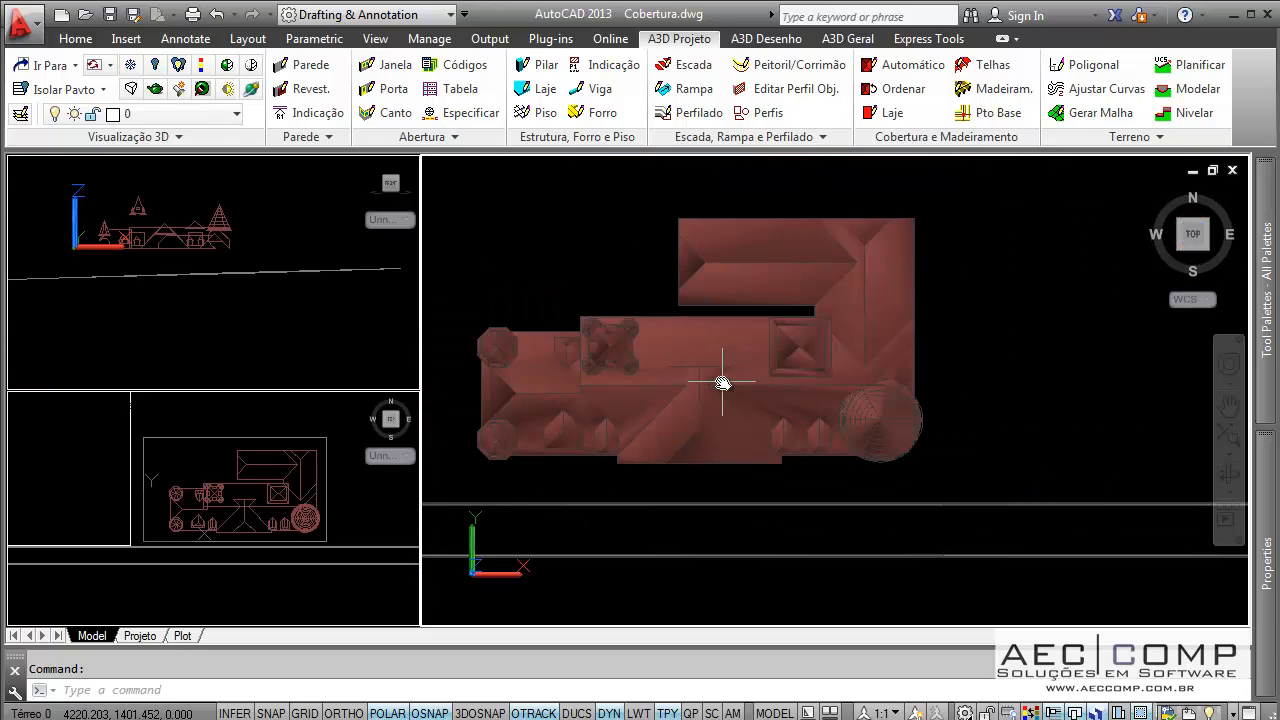
{"action": "right_click", "coordinate": [1006, 363]}
{"action": "left_click", "coordinate": [1060, 380]}
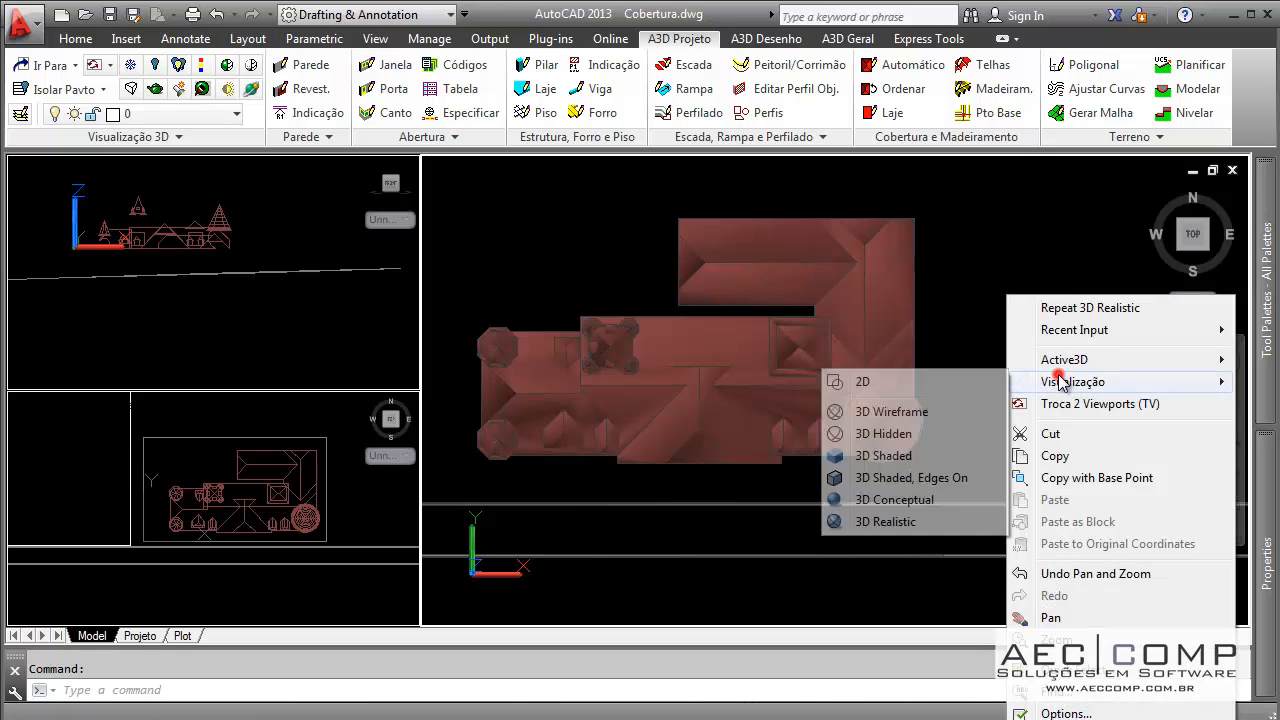
{"action": "left_click", "coordinate": [958, 411]}
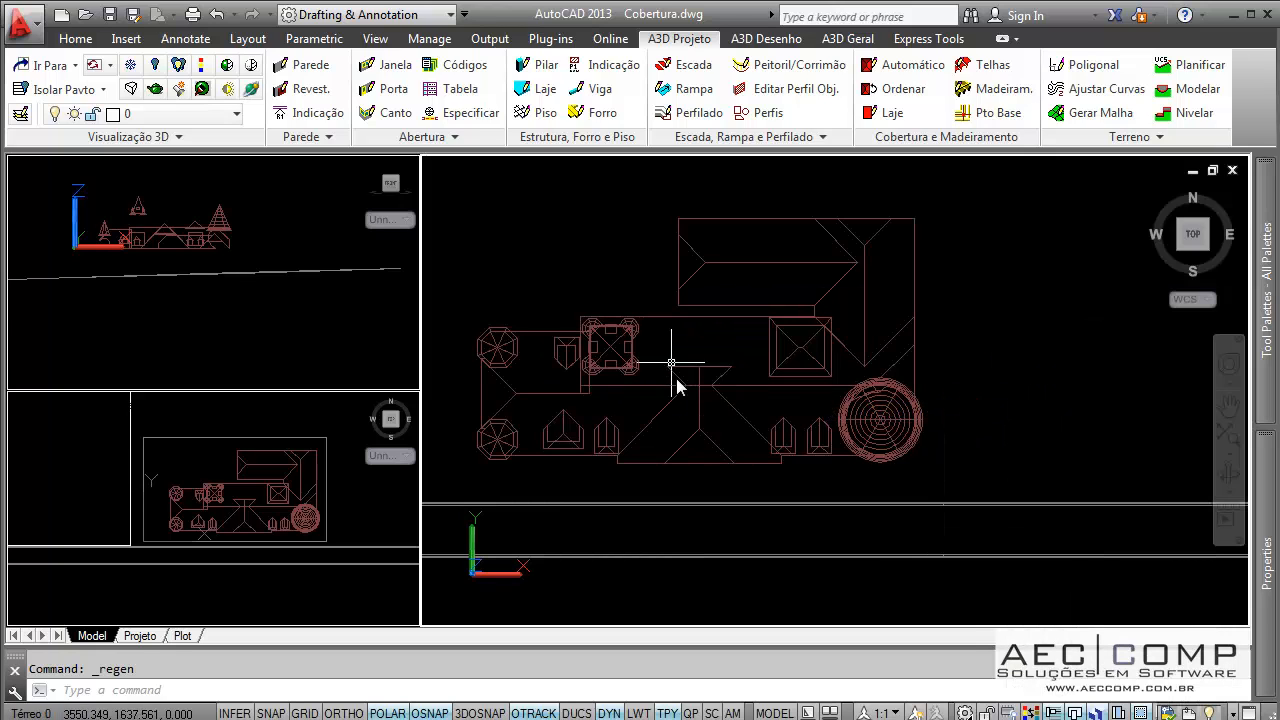
{"action": "middle_click_drag", "start_coordinate": [766, 429], "coordinate": [771, 449]}
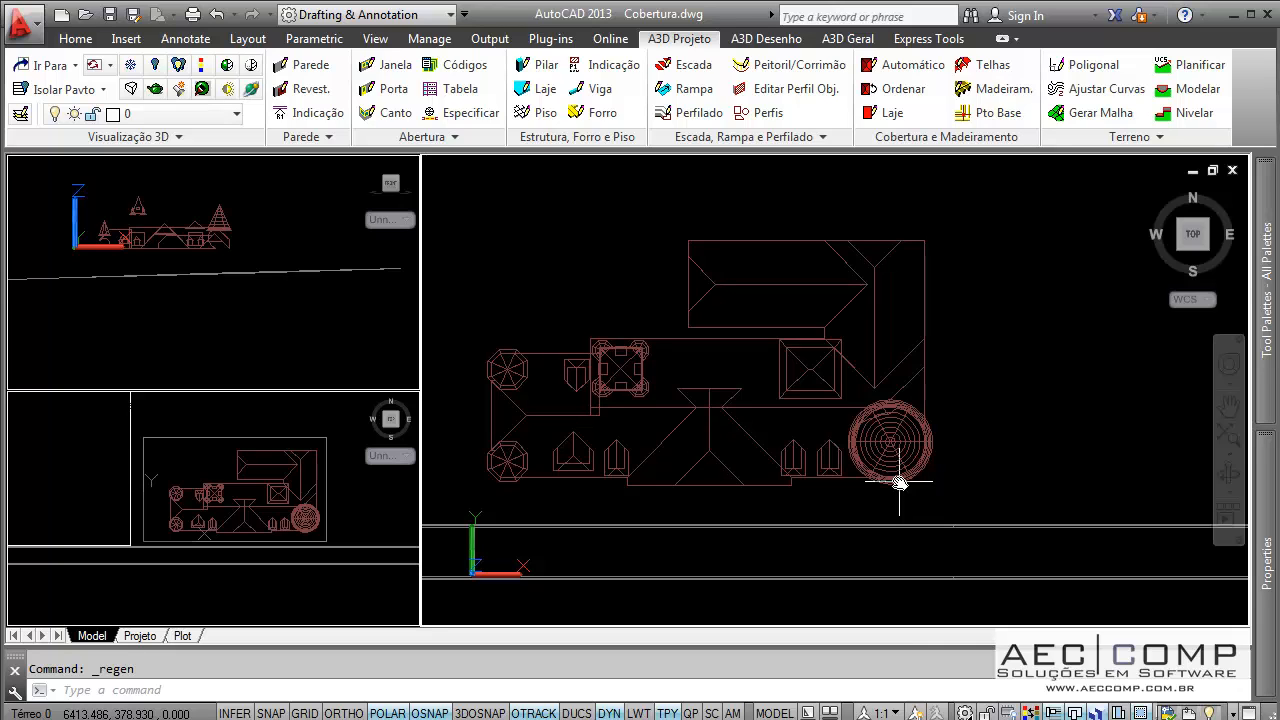
- Start the automatic roof command (TA) and choose the Germanica tile style
{"action": "type", "text": "TA"}
{"action": "key", "text": "Return"}
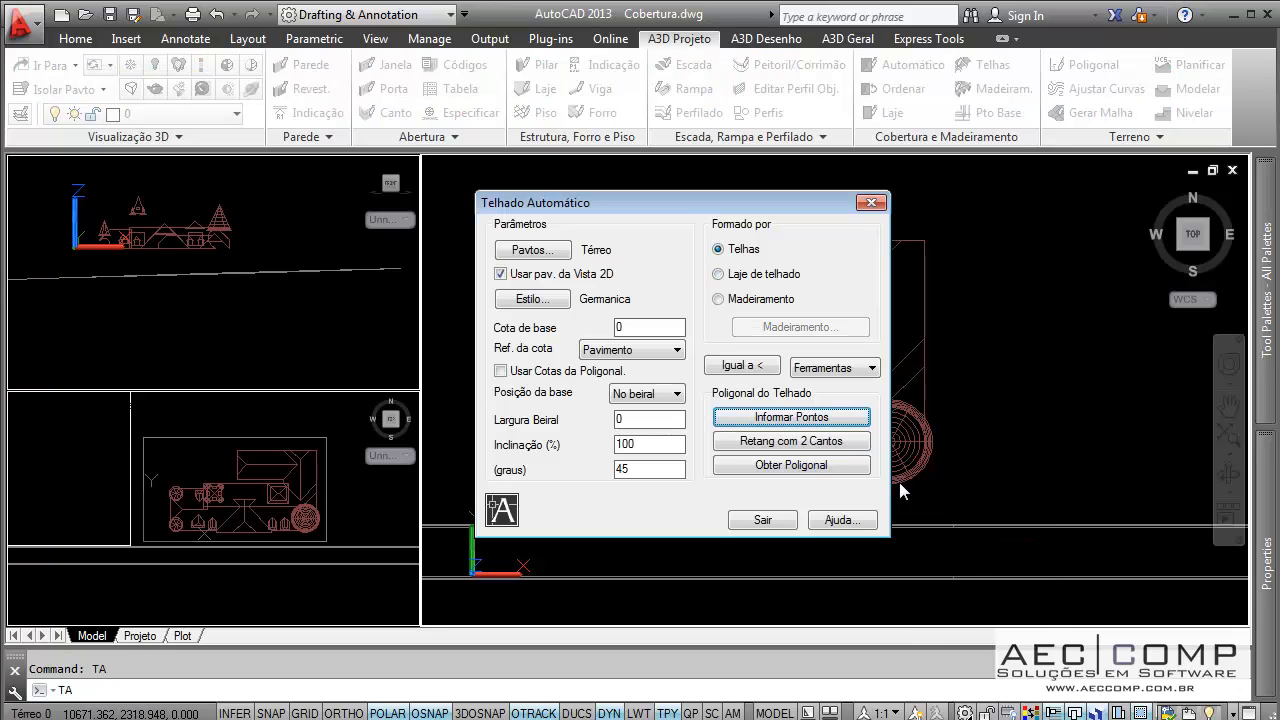
{"action": "left_click", "coordinate": [566, 300]}
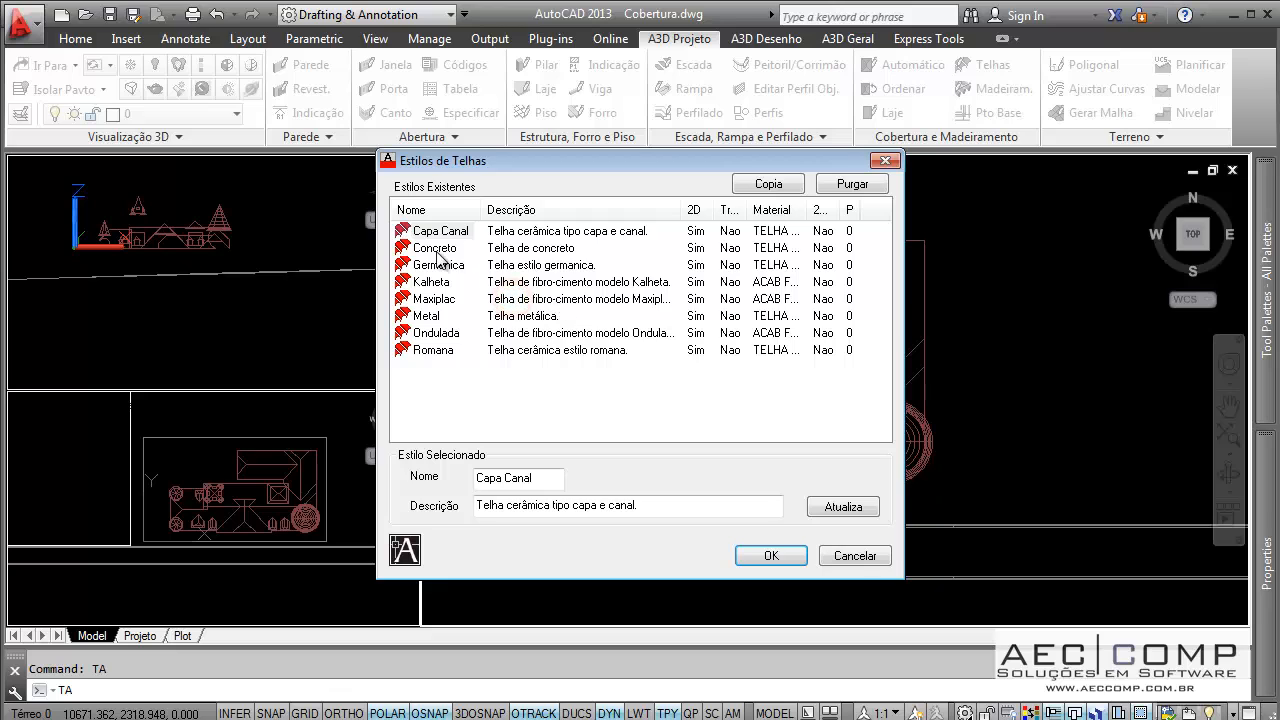
{"action": "left_click", "coordinate": [768, 556]}
{"action": "double_click", "coordinate": [645, 419]}
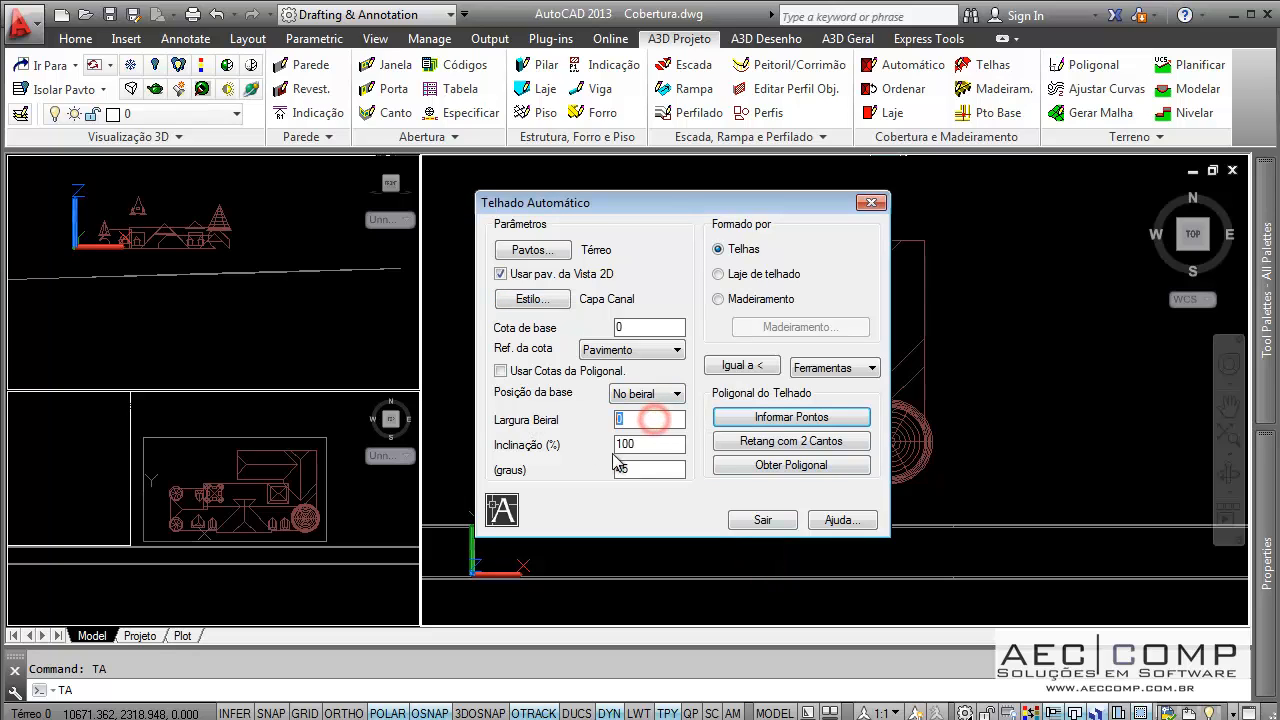
{"action": "left_click", "coordinate": [541, 302]}
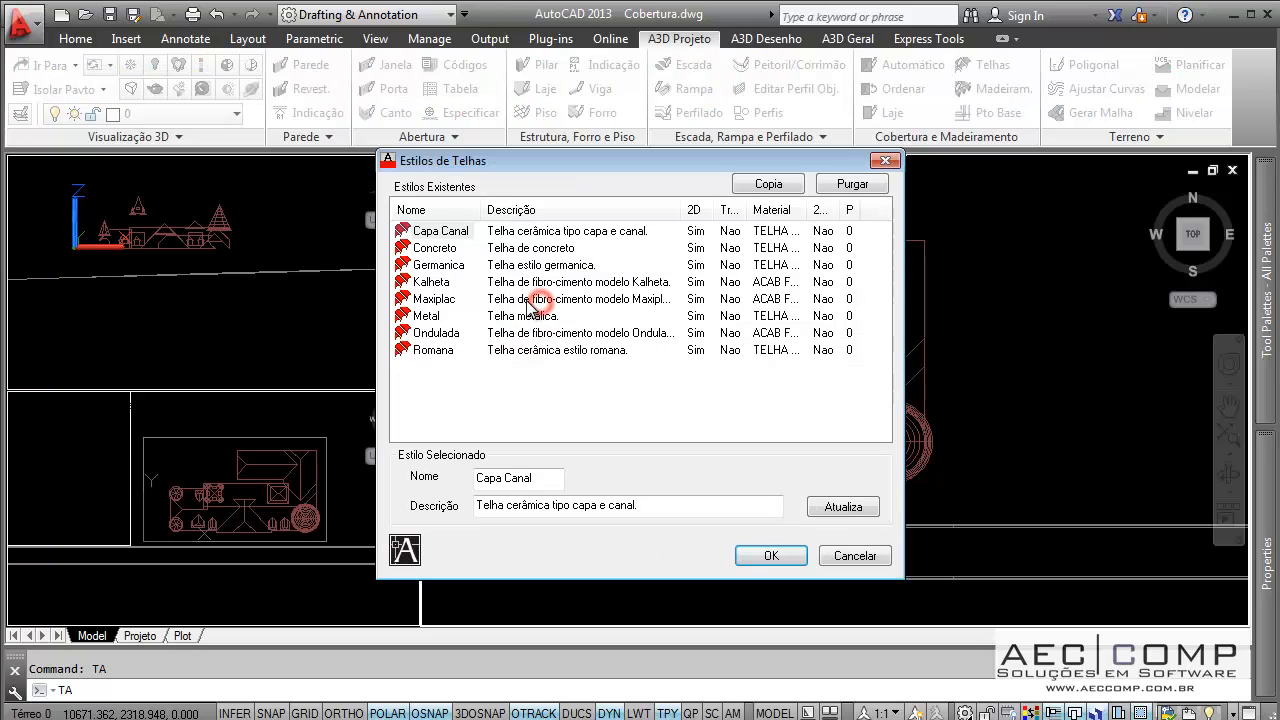
{"action": "left_click", "coordinate": [436, 265]}
{"action": "left_click", "coordinate": [740, 560]}
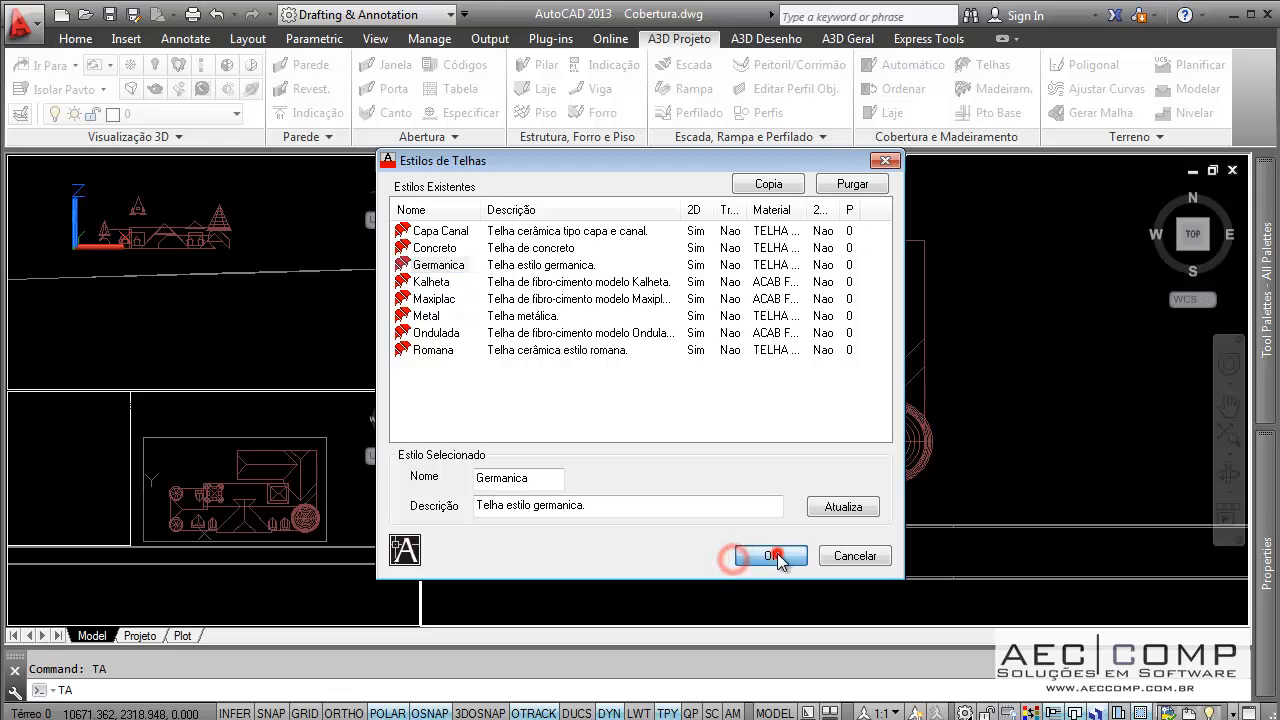
{"action": "double_click", "coordinate": [660, 443]}
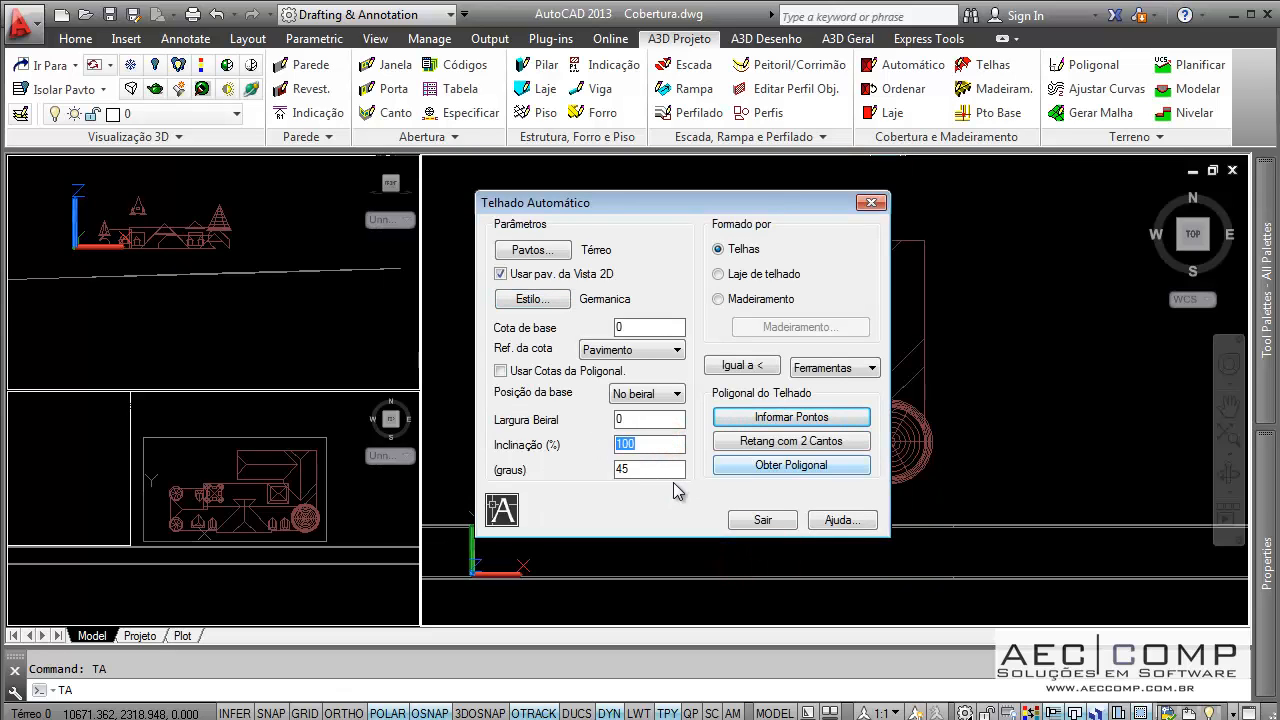
{"action": "left_click", "coordinate": [658, 469]}
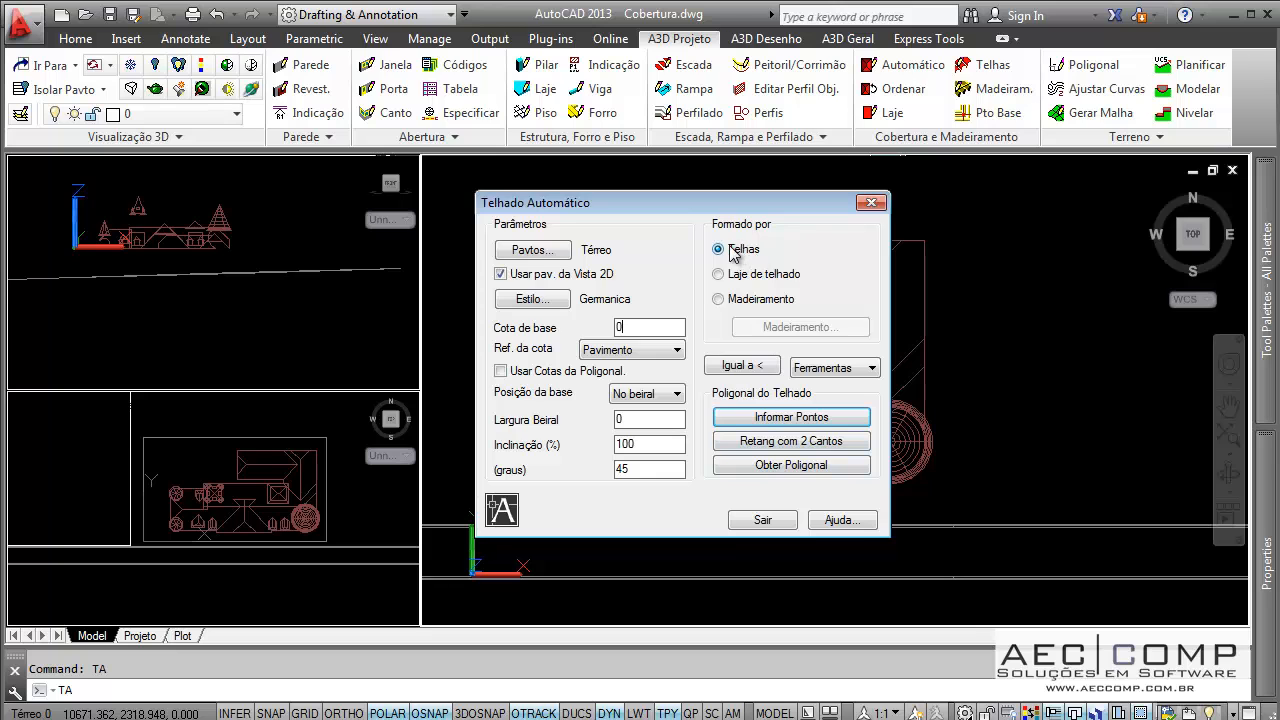
- Create the roof as a two-corner rectangle from the central block's northwest corner to the aligned intersection of the south and east edges at the round tower
{"action": "left_click", "coordinate": [752, 442]}
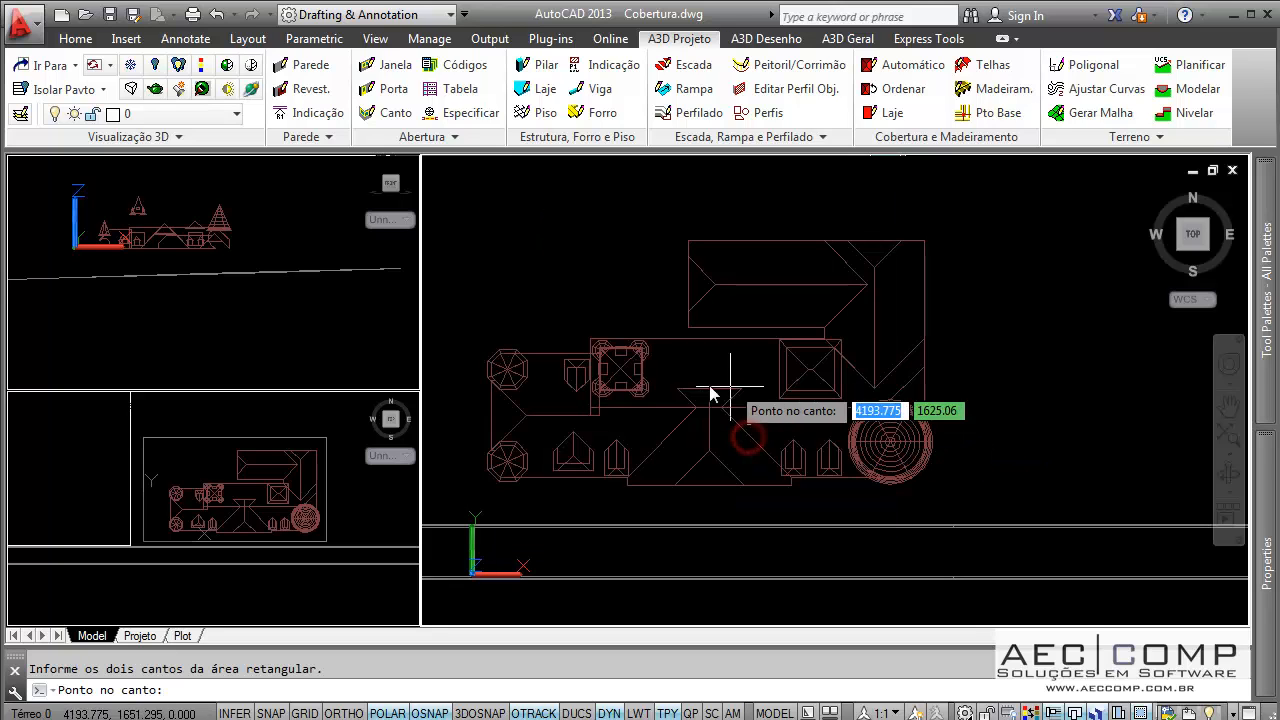
{"action": "scroll", "coordinate": [590, 333], "scroll_direction": "up", "scroll_amount": 3}
{"action": "left_click", "coordinate": [590, 351]}
{"action": "scroll", "coordinate": [660, 370], "scroll_direction": "down", "scroll_amount": 4}
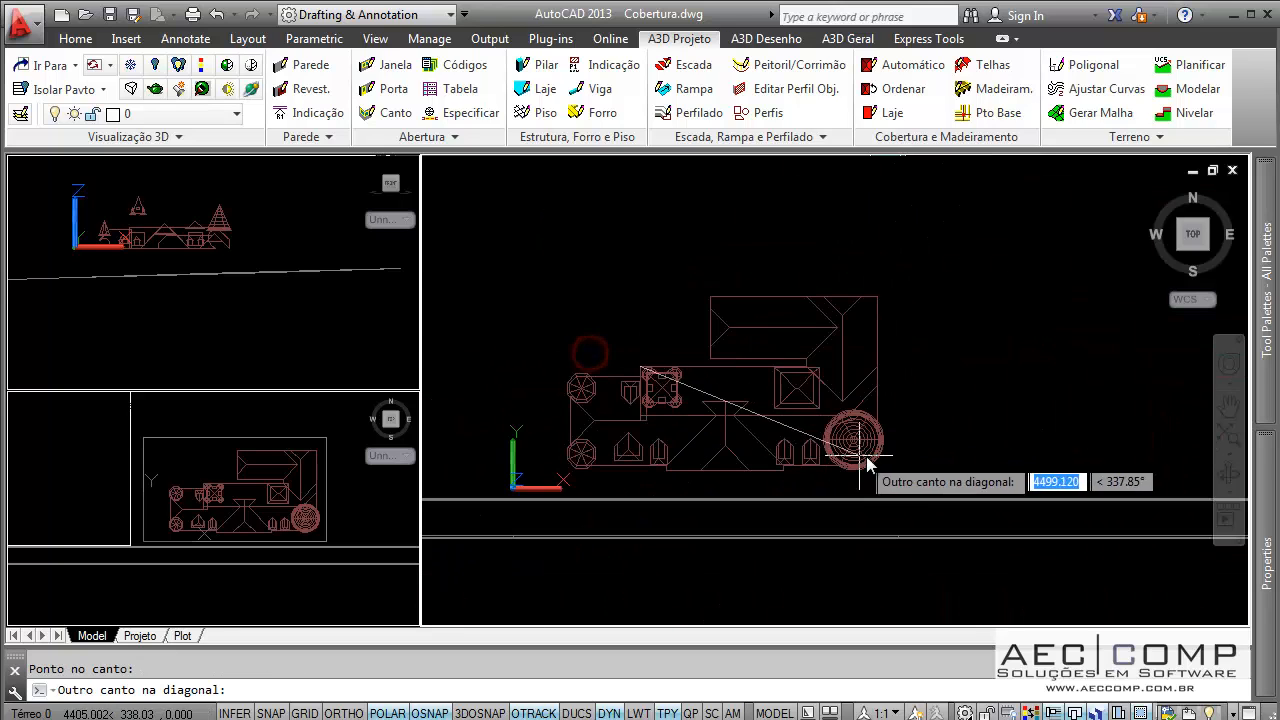
{"action": "scroll", "coordinate": [872, 467], "scroll_direction": "up", "scroll_amount": 2}
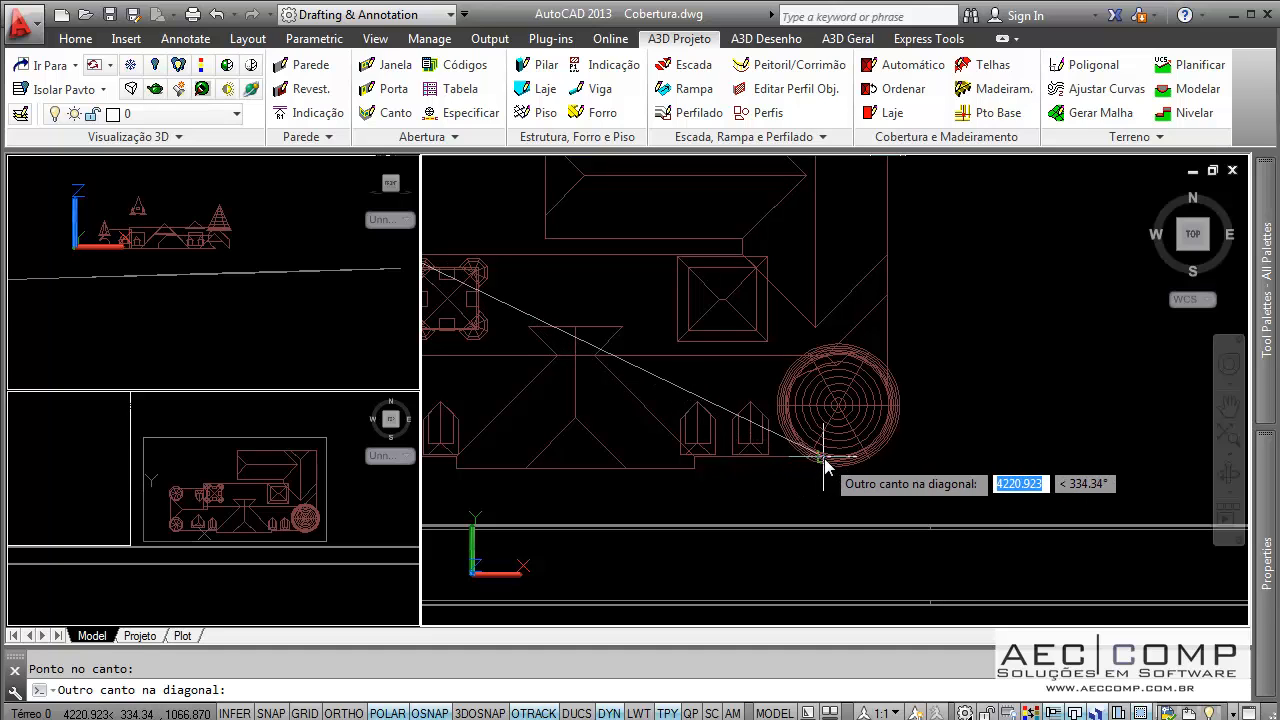
{"action": "scroll", "coordinate": [818, 465], "scroll_direction": "up", "scroll_amount": 3}
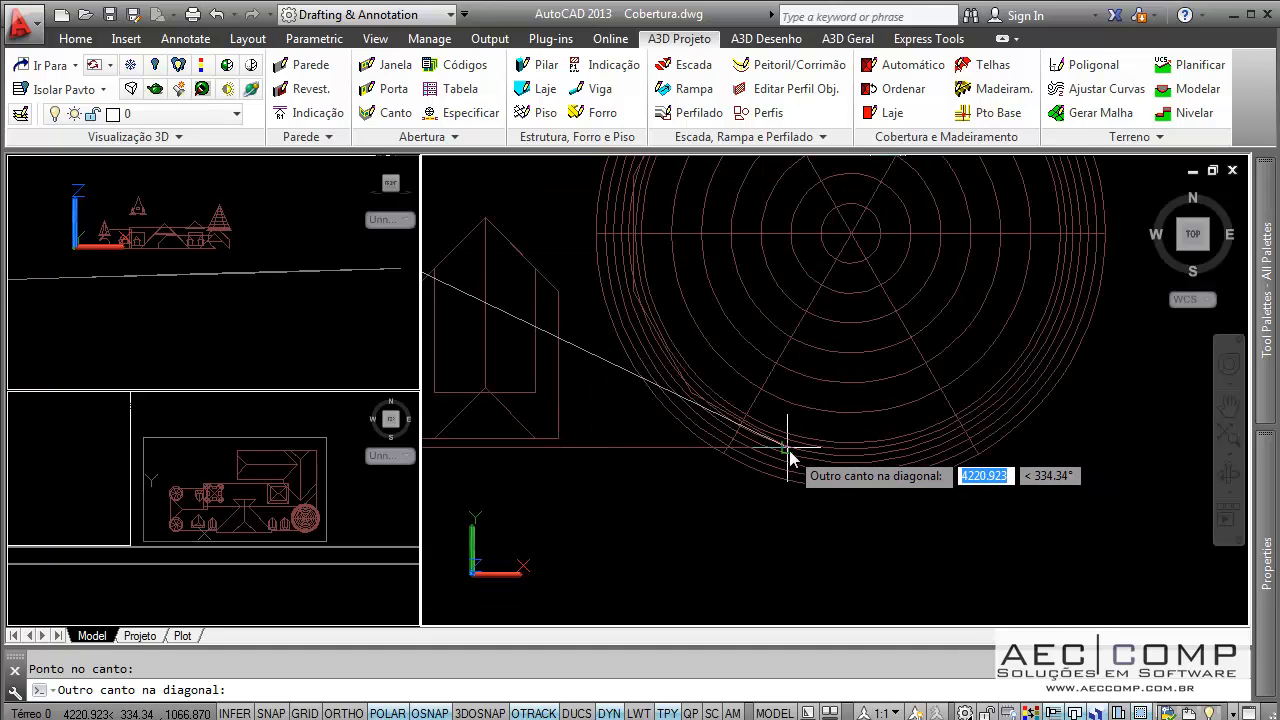
{"action": "scroll", "coordinate": [789, 450], "scroll_direction": "down", "scroll_amount": 2}
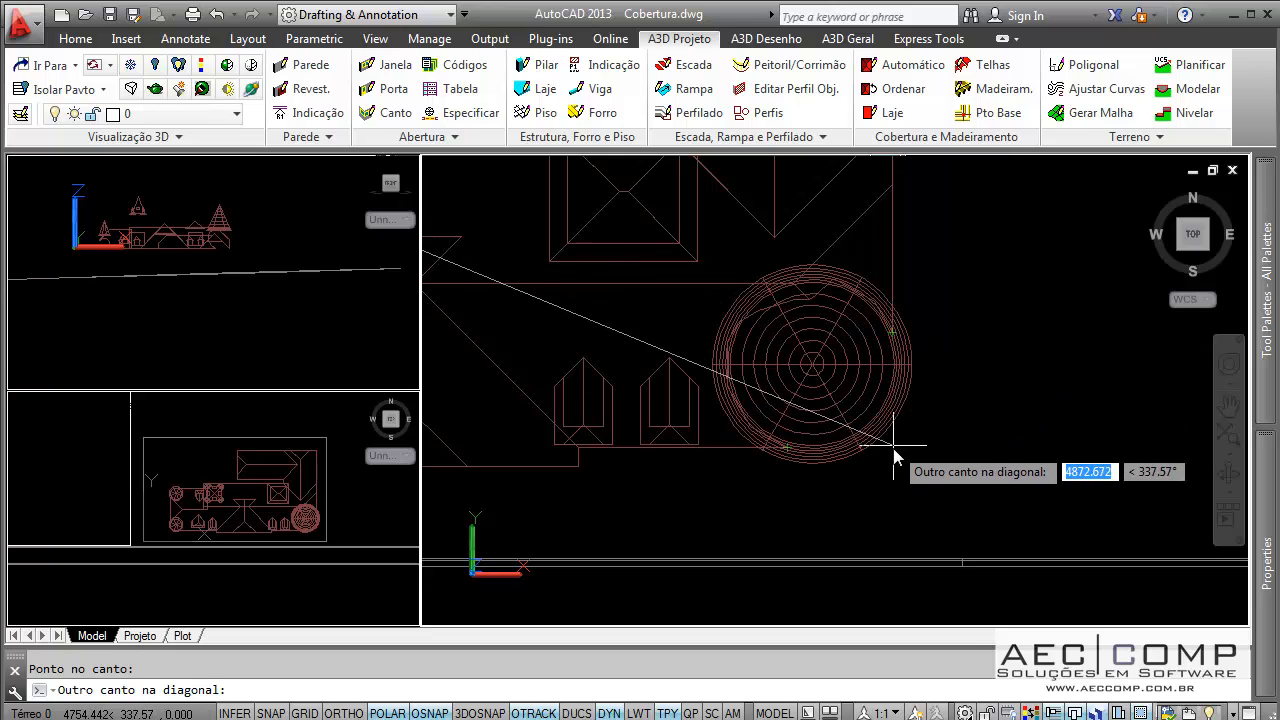
{"action": "left_click", "coordinate": [935, 449]}
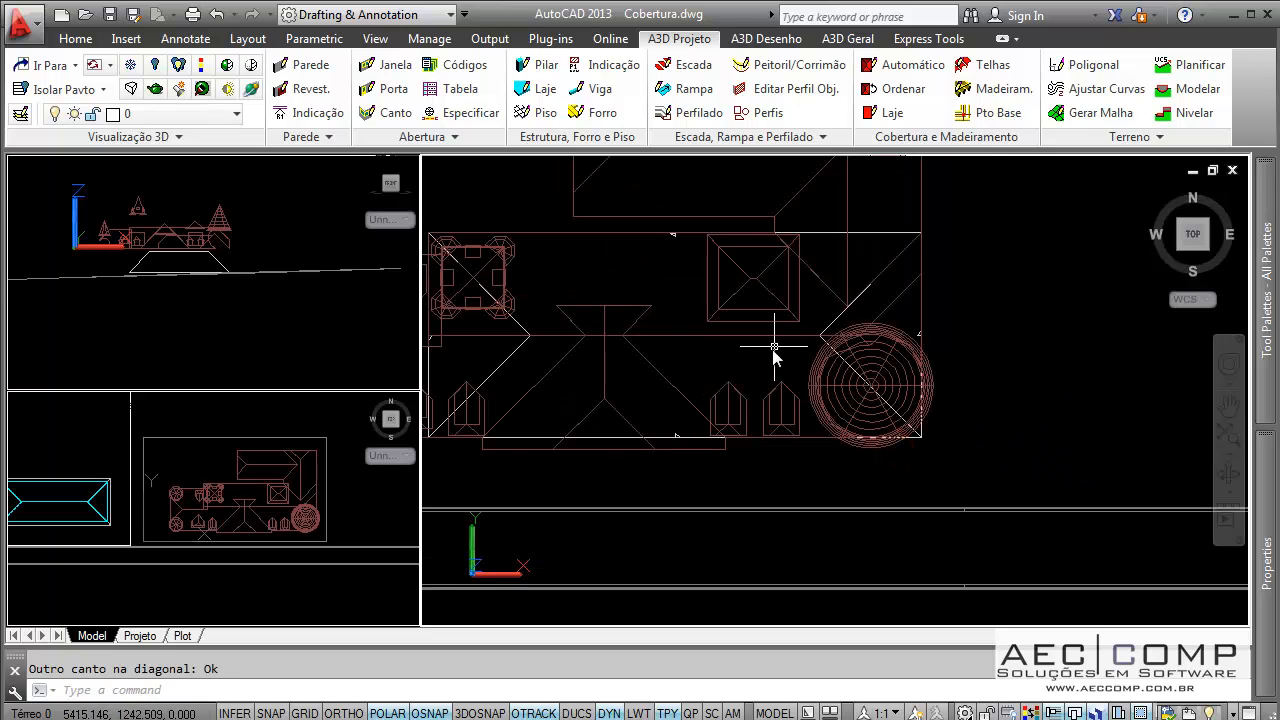
- Frame the new roof's 2D plan representation in the small plan viewport
{"action": "middle_click_drag", "start_coordinate": [774, 347], "coordinate": [944, 396]}
{"action": "left_click", "coordinate": [172, 506]}
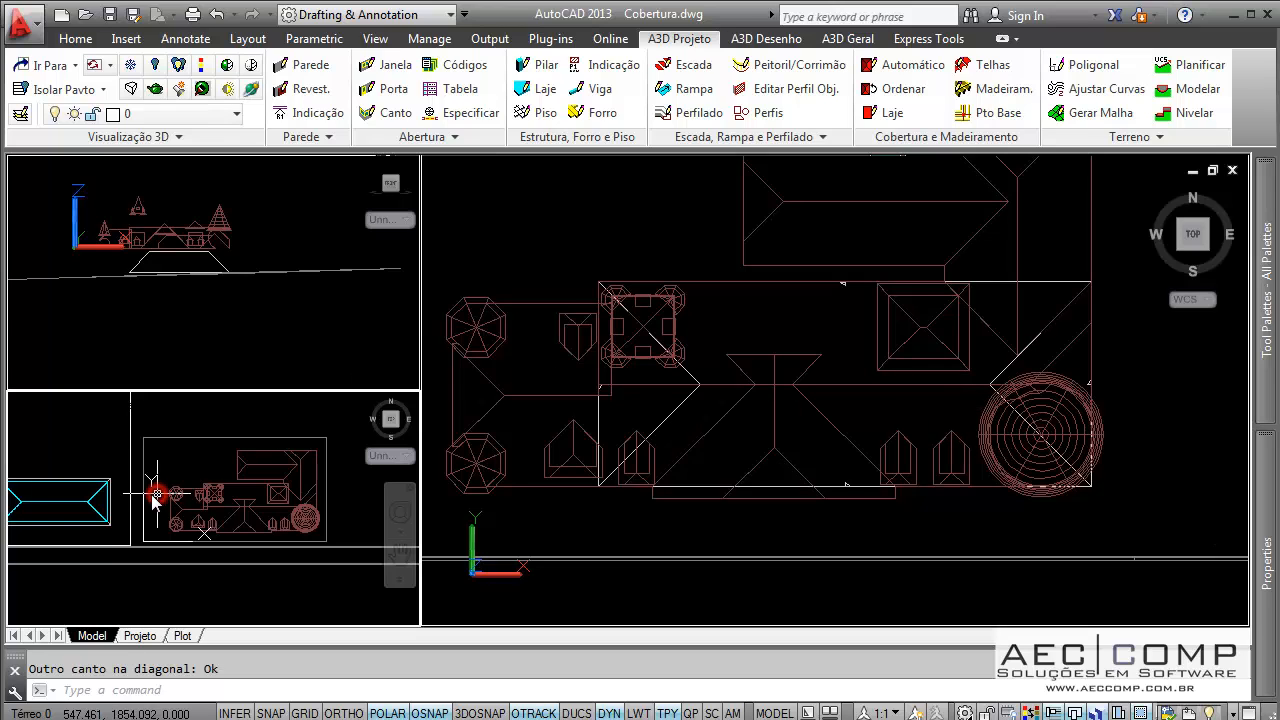
{"action": "middle_click_drag", "start_coordinate": [154, 499], "coordinate": [350, 495]}
{"action": "scroll", "coordinate": [262, 503], "scroll_direction": "up", "scroll_amount": 2}
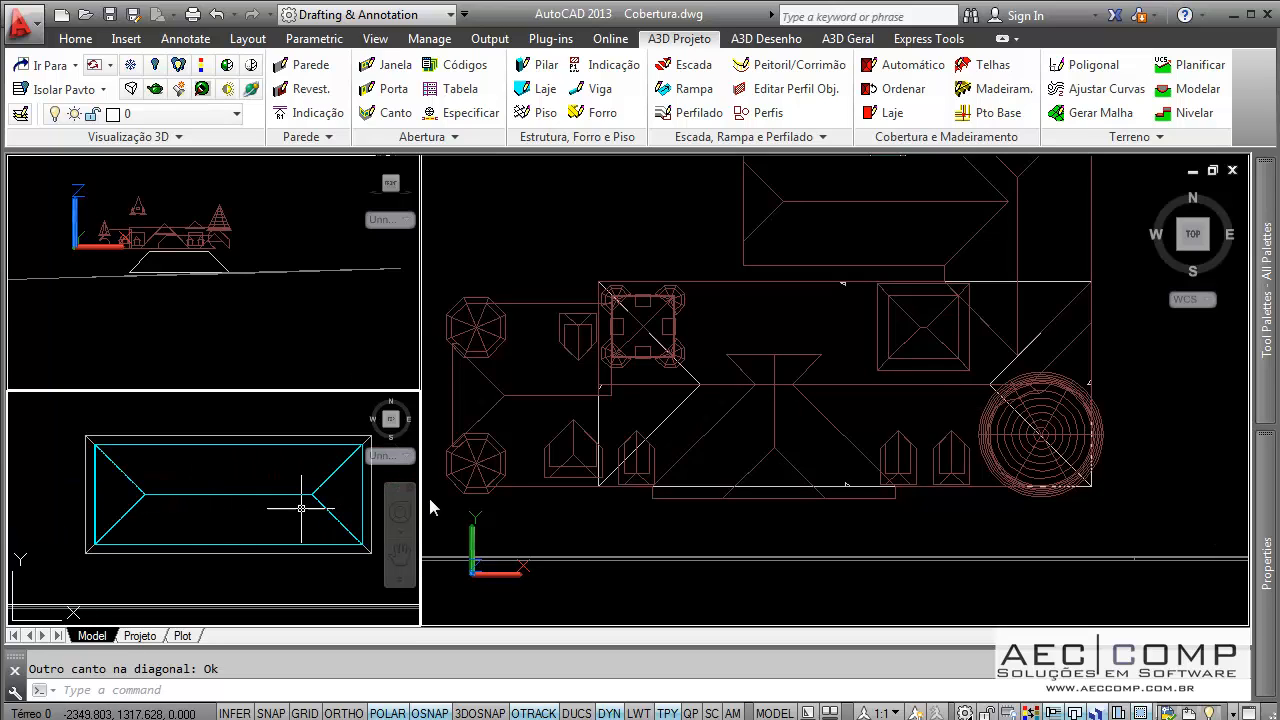
{"action": "left_click", "coordinate": [757, 445]}
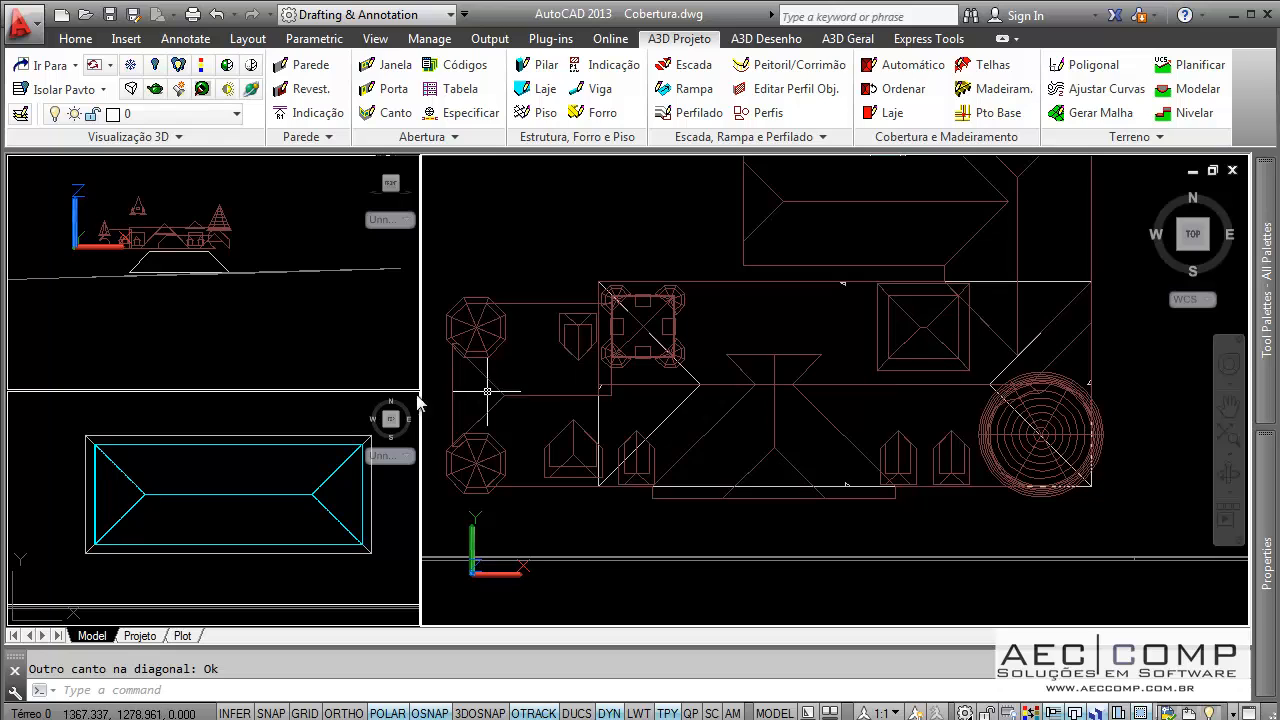
- Turn the small elevation viewport into an orbited 3D view of the new roof and display it as 3D Realistic
{"action": "left_click", "coordinate": [238, 280]}
{"action": "middle_click_drag", "start_coordinate": [234, 323], "coordinate": [214, 263], "text": "shift"}
{"action": "scroll", "coordinate": [214, 263], "scroll_direction": "up", "scroll_amount": 2}
{"action": "right_click", "coordinate": [283, 296]}
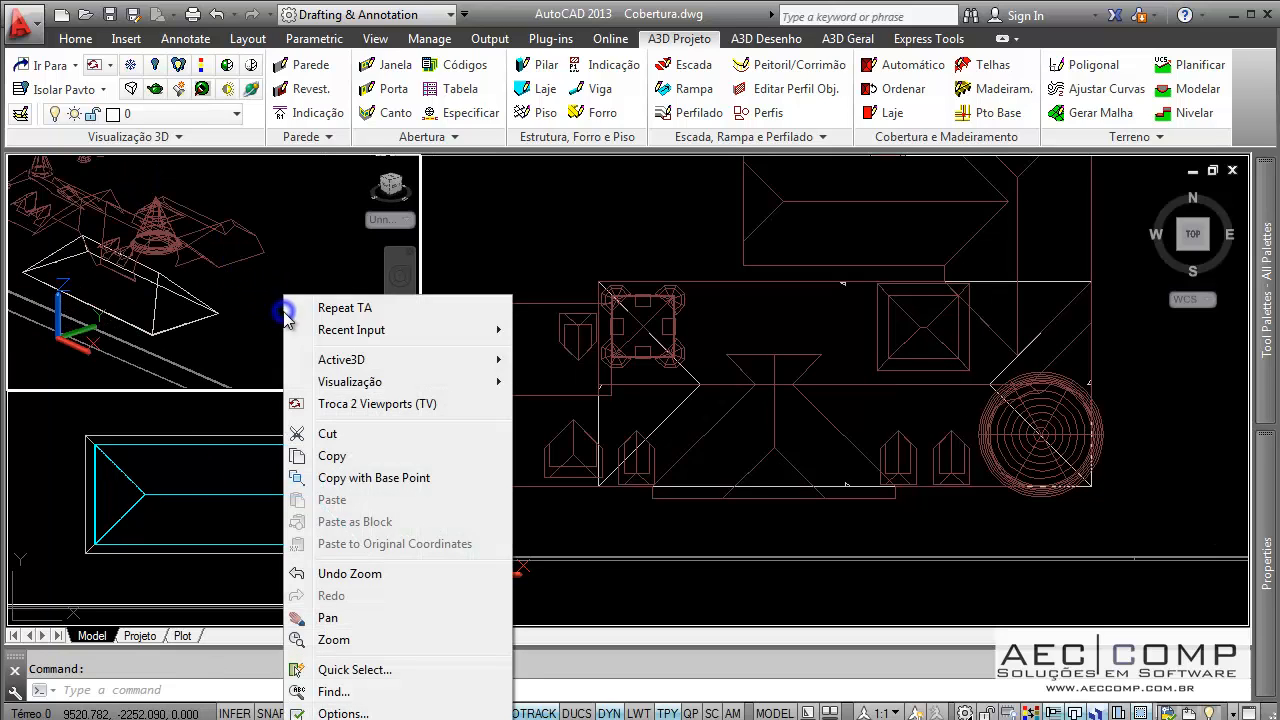
{"action": "mouse_move", "coordinate": [368, 385]}
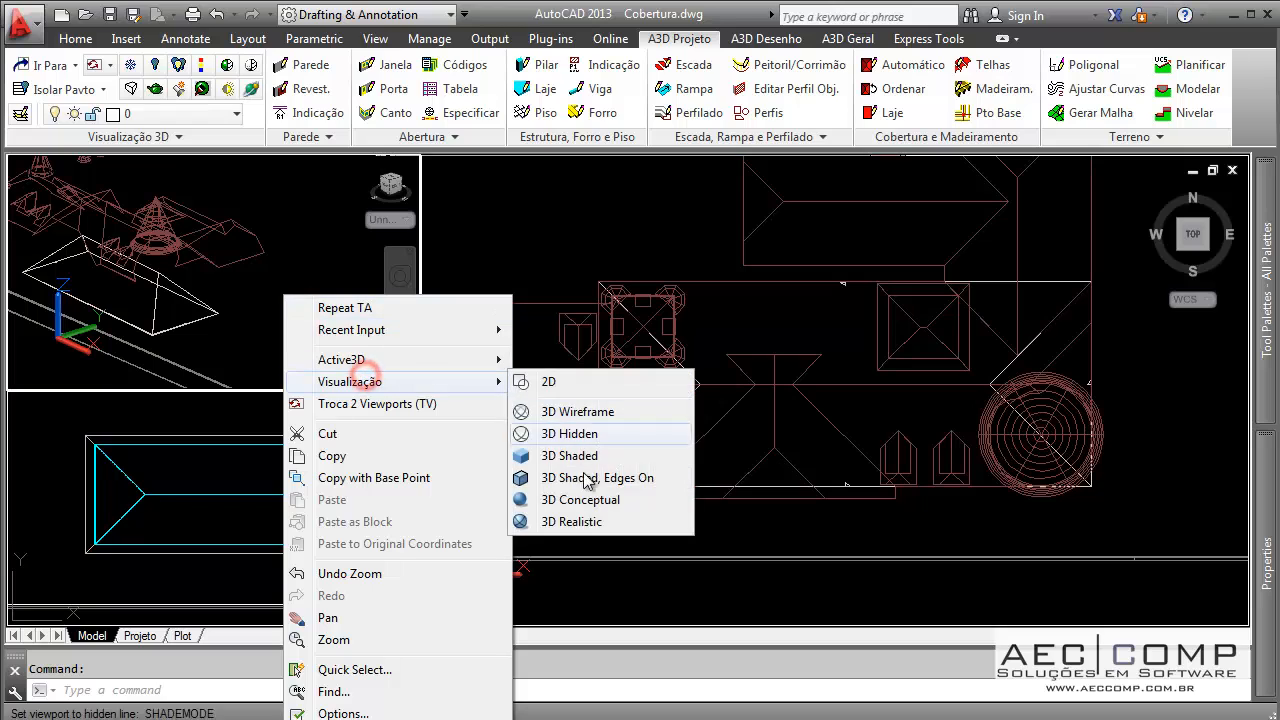
{"action": "left_click", "coordinate": [574, 522]}
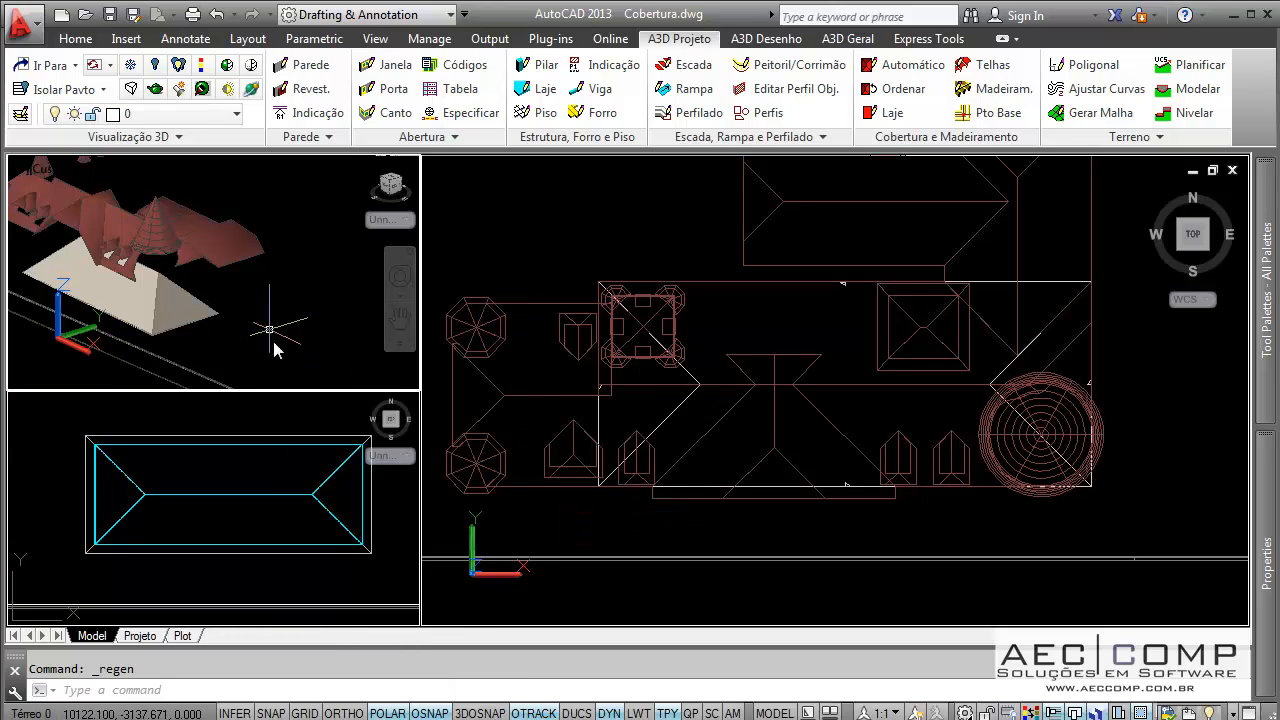
- Erase the triangular west hip plane of the central block's new roof
{"action": "left_click", "coordinate": [688, 412]}
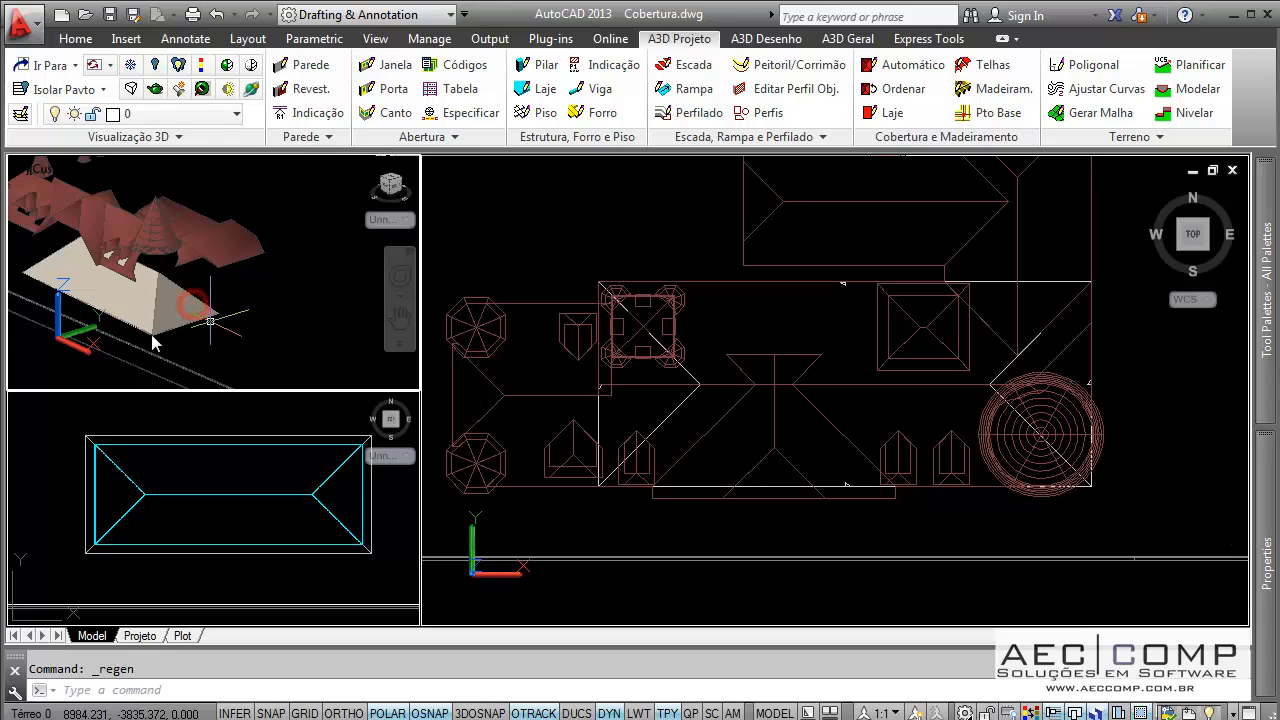
{"action": "middle_click_drag", "start_coordinate": [158, 342], "coordinate": [313, 336], "text": "shift"}
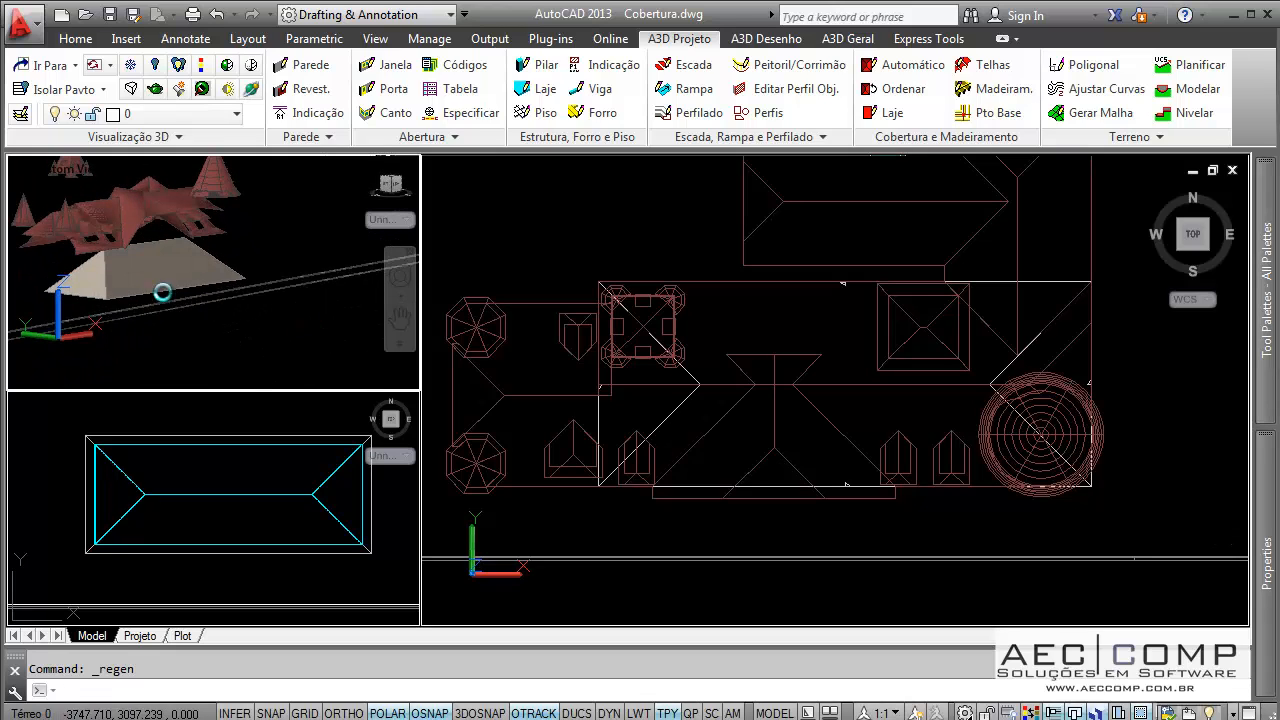
{"action": "left_click", "coordinate": [93, 286]}
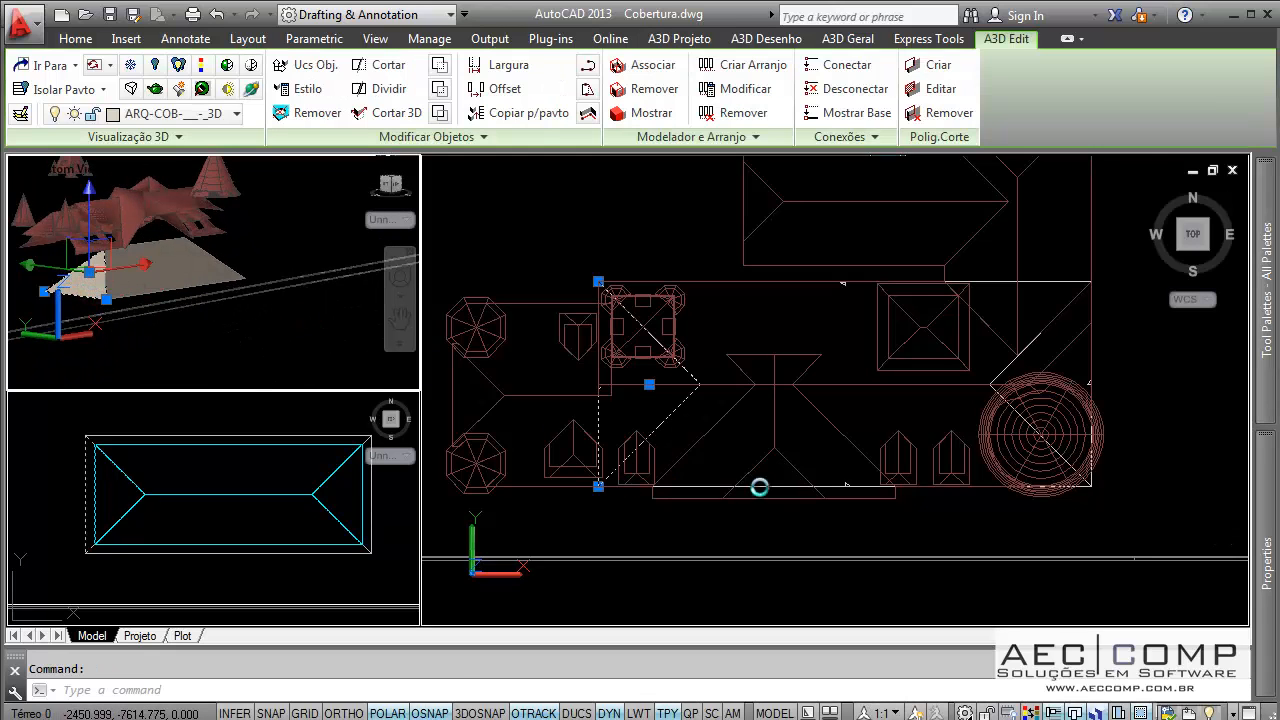
{"action": "key", "text": "Escape"}
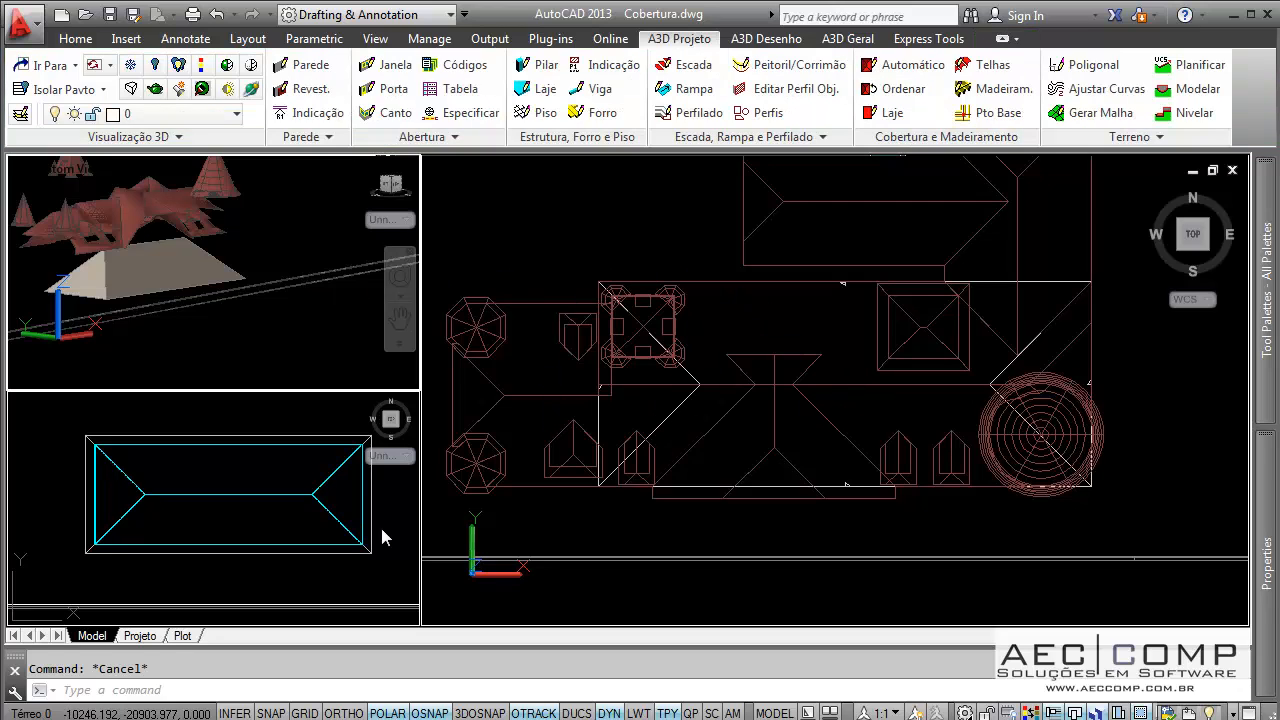
{"action": "left_click", "coordinate": [600, 420]}
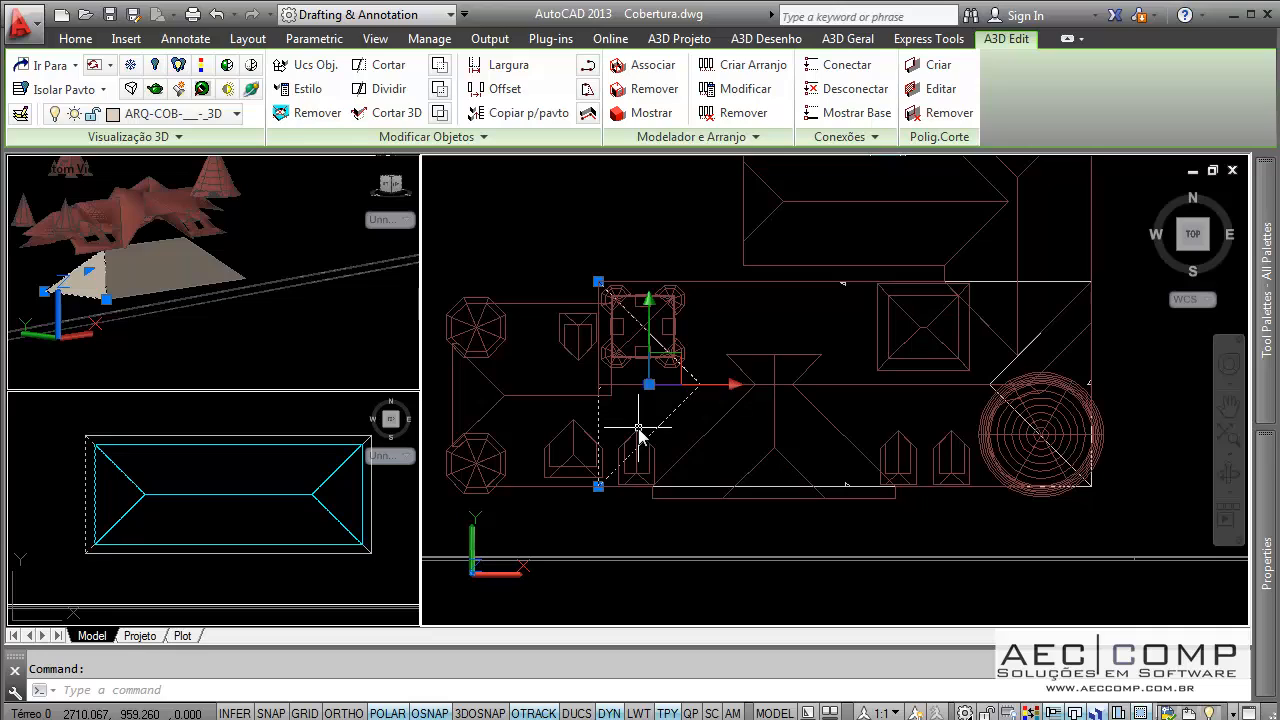
{"action": "key", "text": "Delete"}
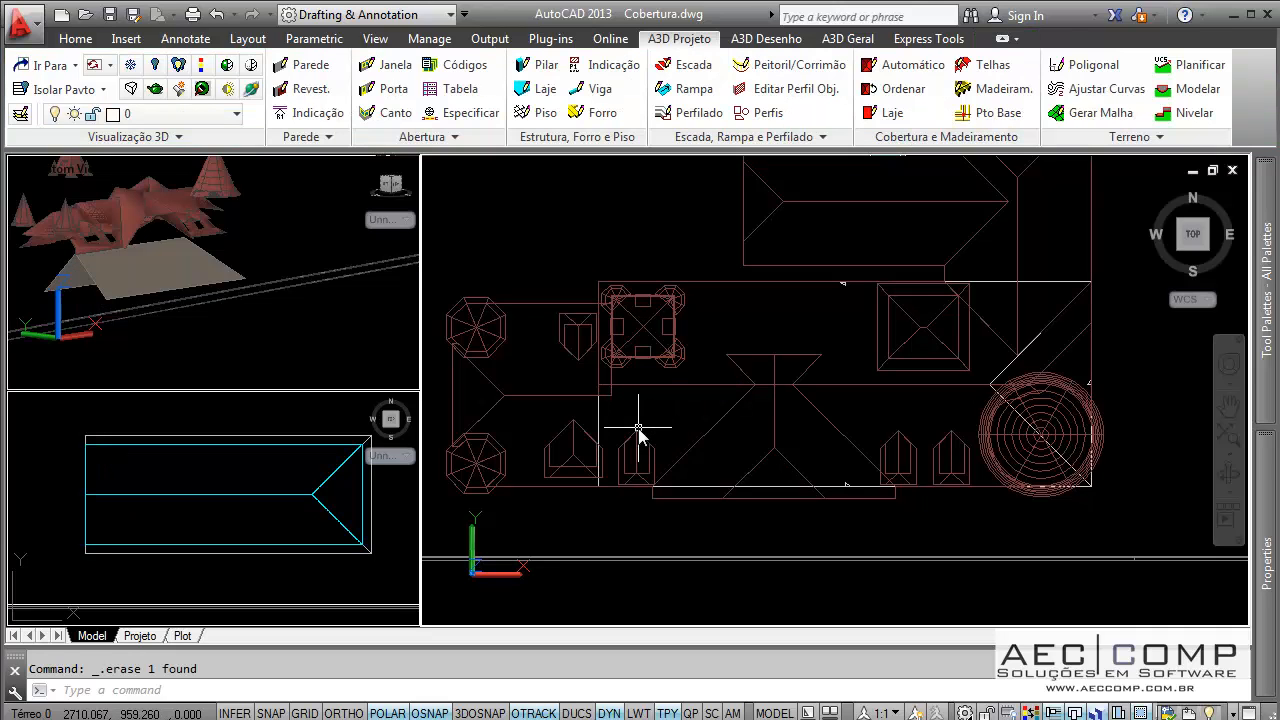
{"action": "middle_click_drag", "start_coordinate": [800, 429], "coordinate": [762, 470]}
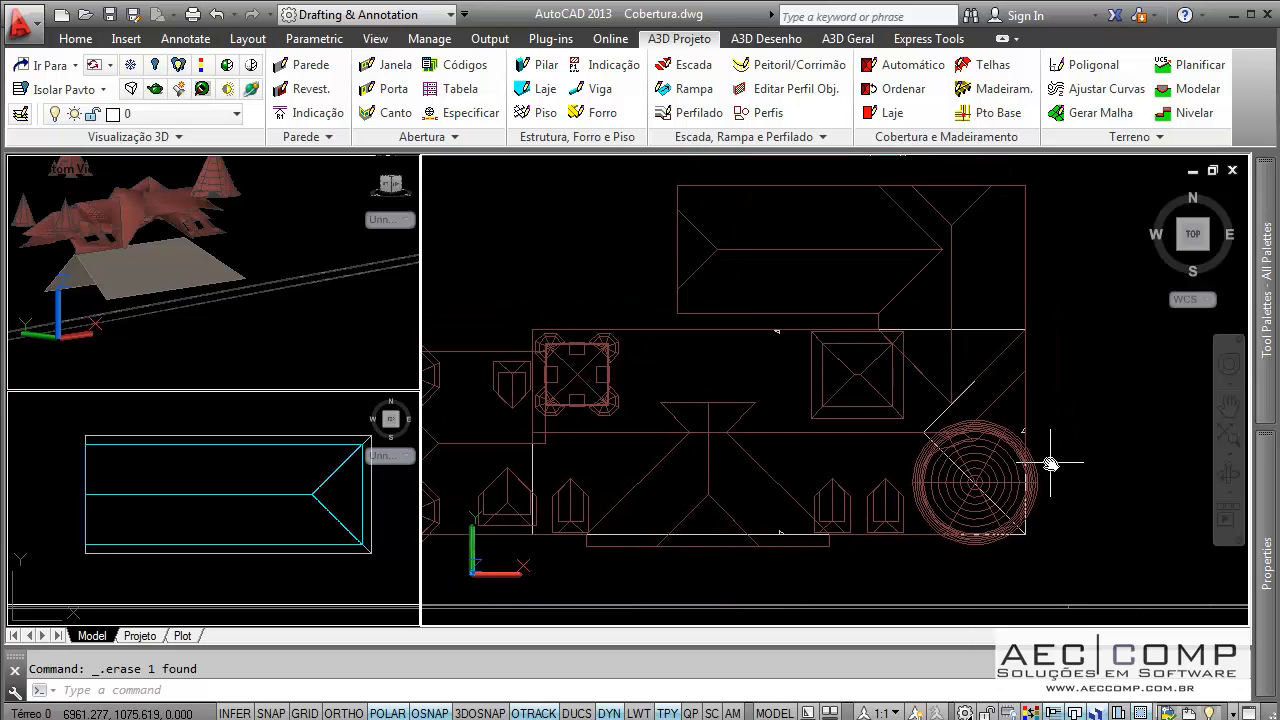
{"action": "scroll", "coordinate": [1045, 455], "scroll_direction": "up", "scroll_amount": 3}
{"action": "left_click", "coordinate": [1002, 410]}
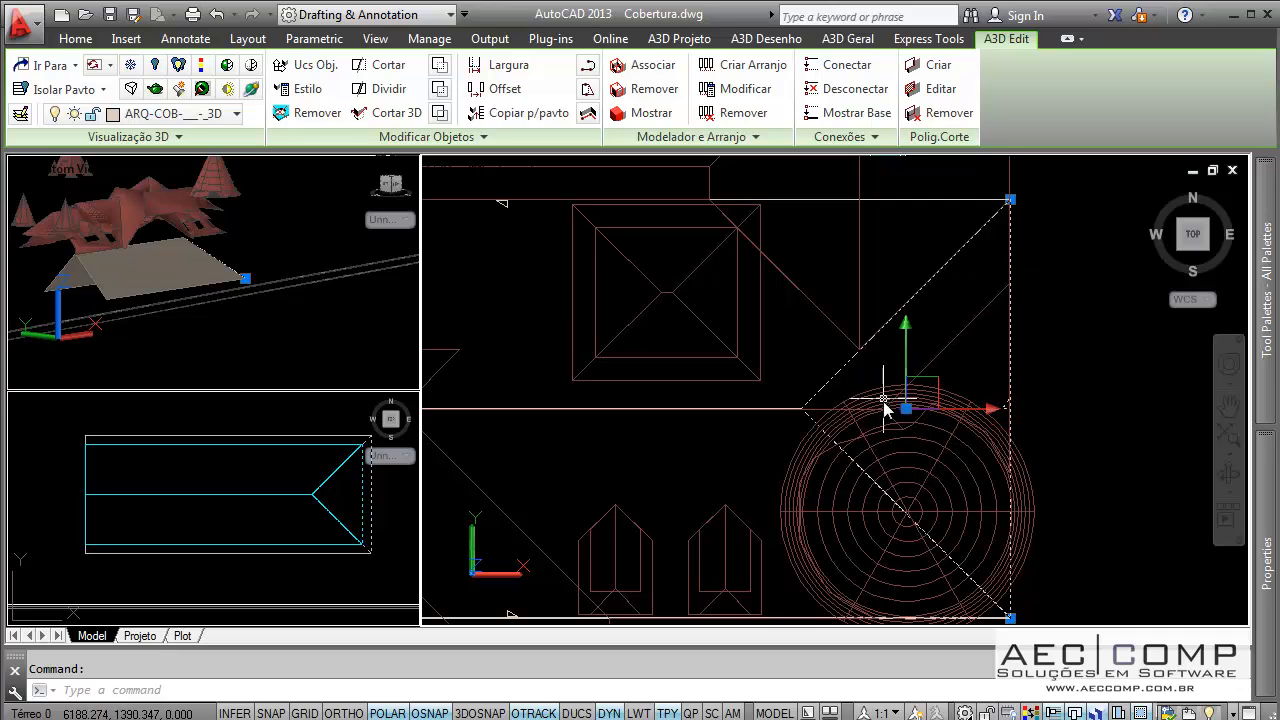
{"action": "key", "text": "Escape"}
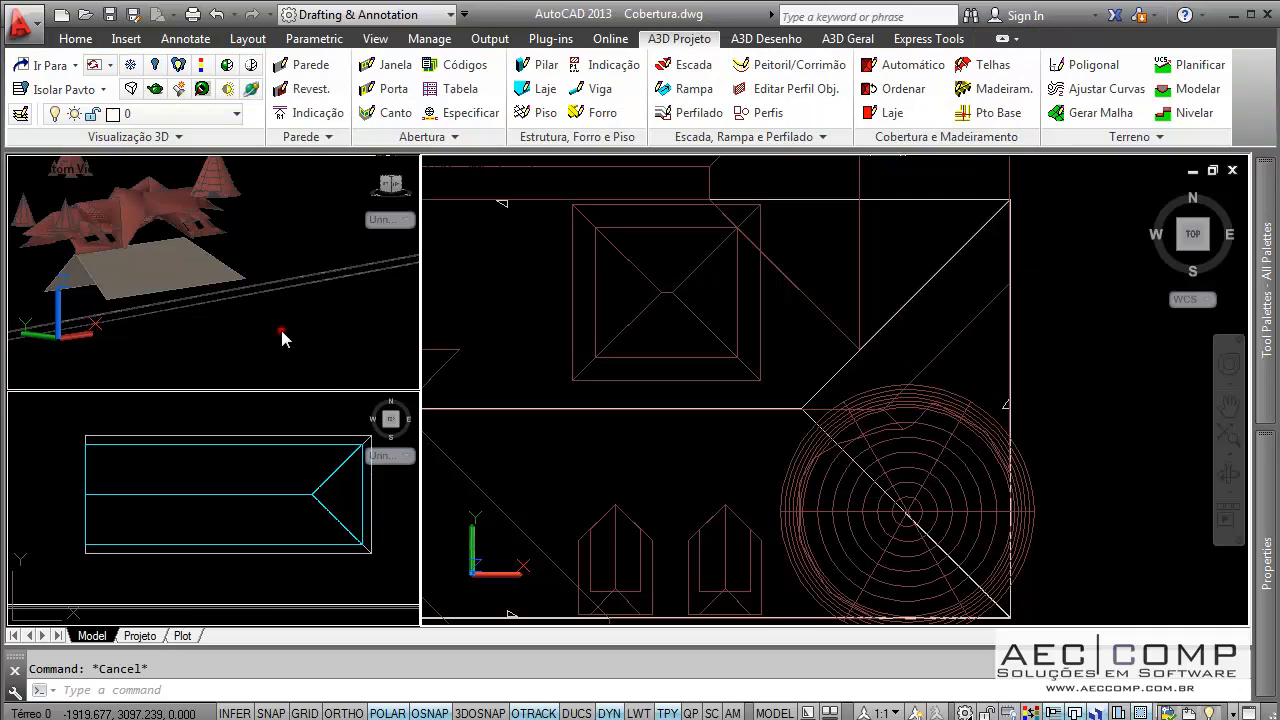
- Set the base elevation (Cota de base) of the central roof's triangular east plane to 400
{"action": "middle_click_drag", "start_coordinate": [292, 318], "coordinate": [196, 275], "text": "shift"}
{"action": "scroll", "coordinate": [196, 275], "scroll_direction": "up", "scroll_amount": 5}
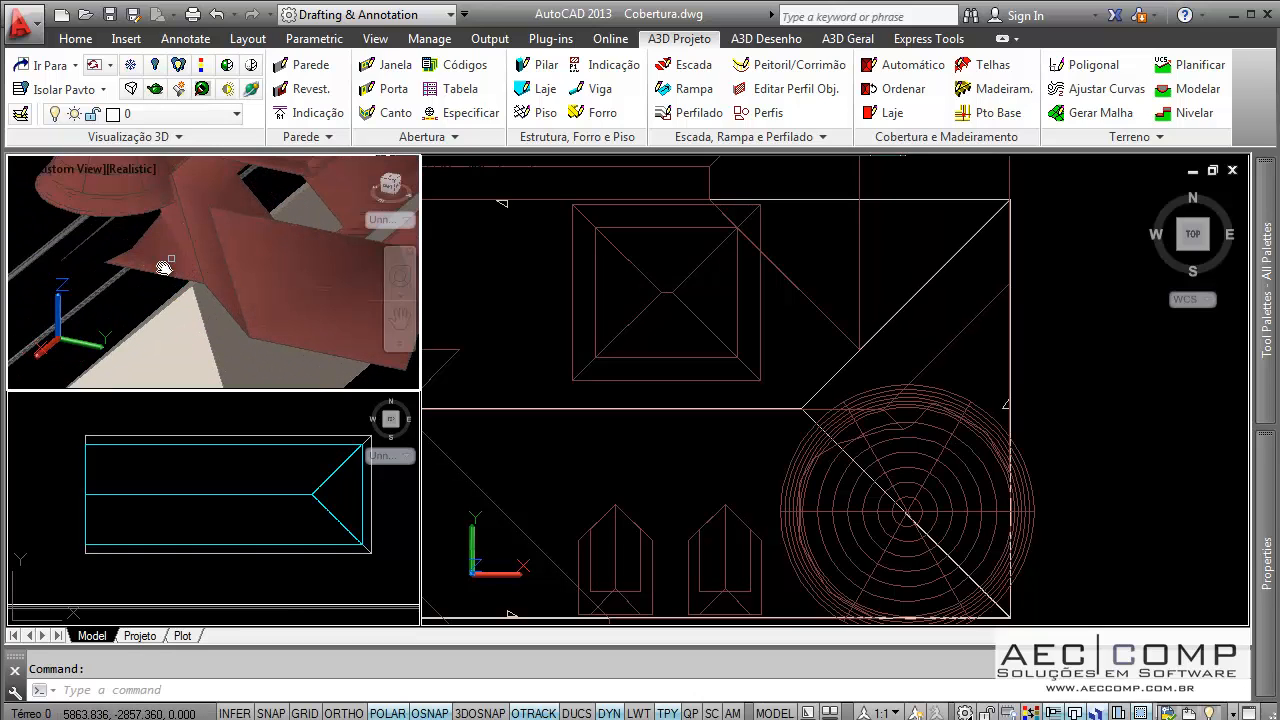
{"action": "middle_click_drag", "start_coordinate": [177, 323], "coordinate": [174, 266]}
{"action": "scroll", "coordinate": [174, 271], "scroll_direction": "down", "scroll_amount": 2}
{"action": "left_click", "coordinate": [174, 284]}
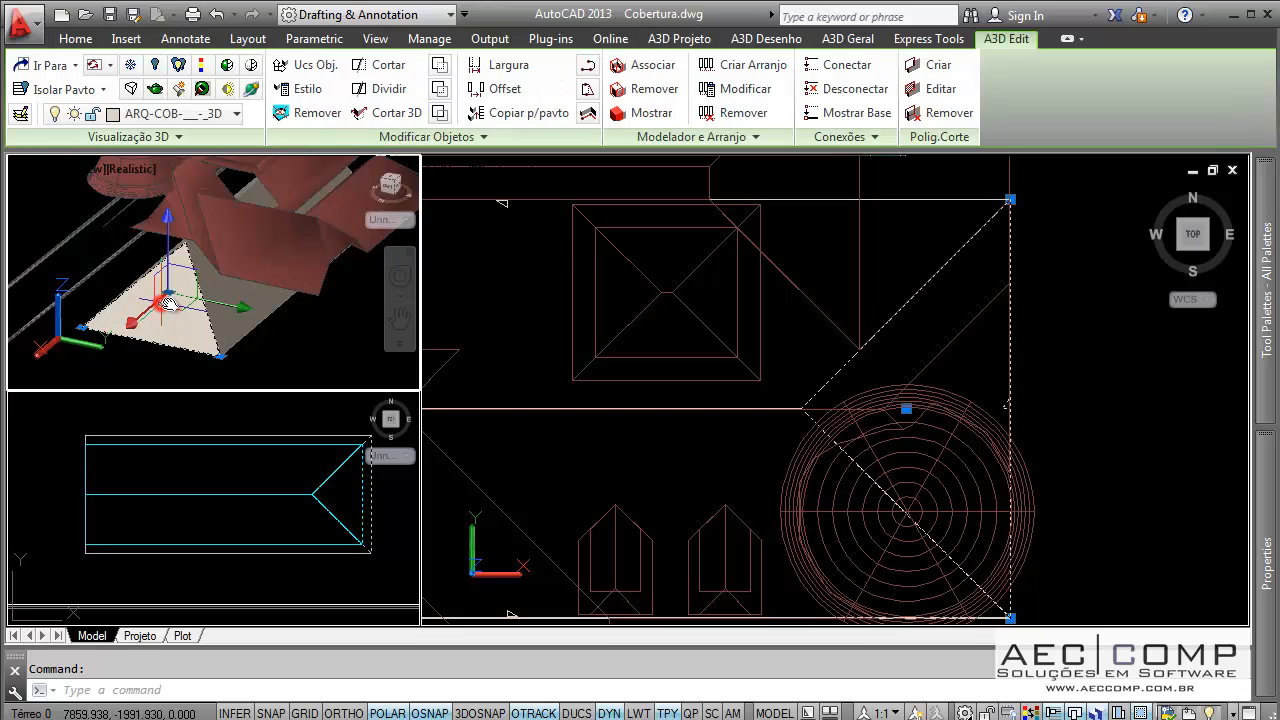
{"action": "mouse_move", "coordinate": [1268, 562]}
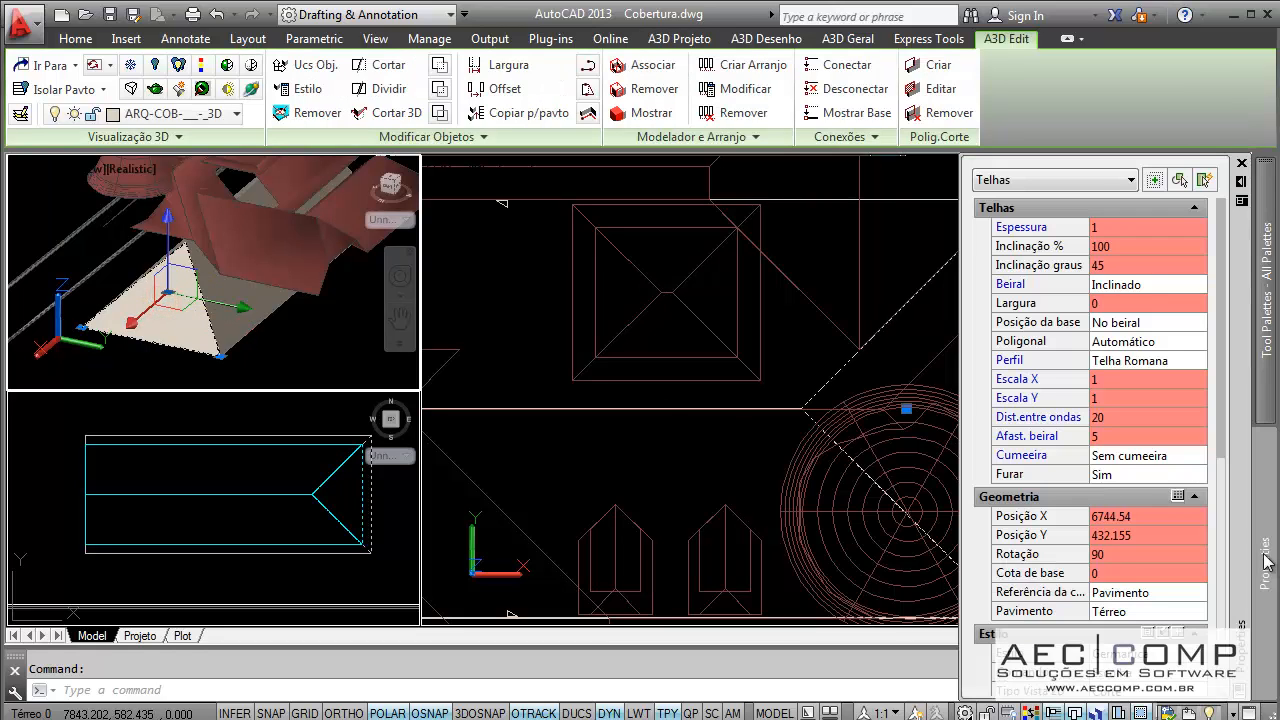
{"action": "left_click", "coordinate": [1110, 573]}
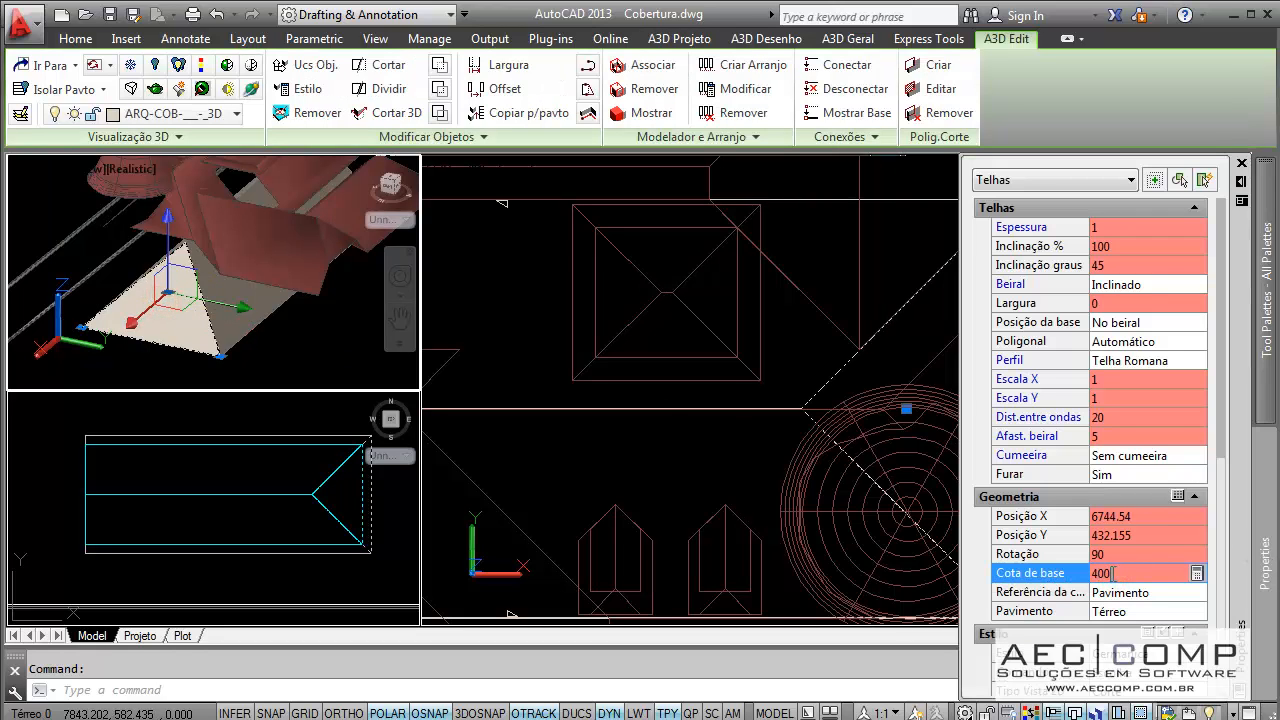
{"action": "key", "text": "Tab"}
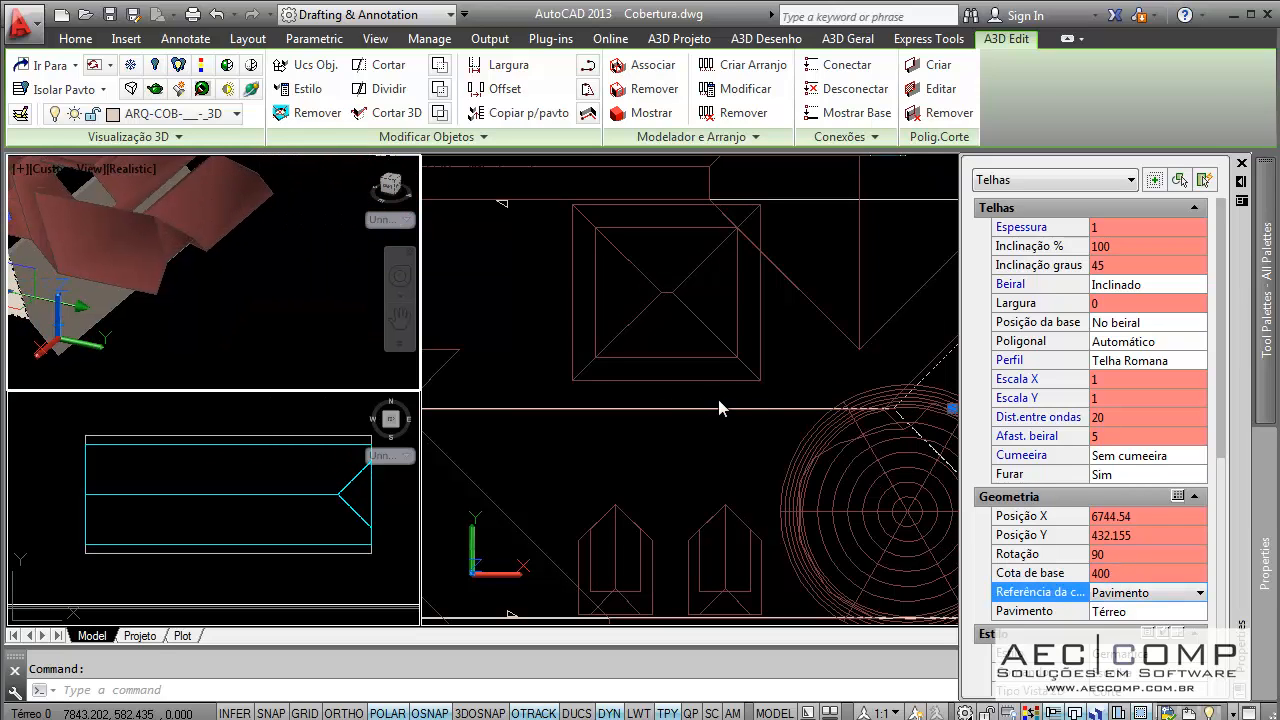
{"action": "left_click", "coordinate": [309, 346]}
{"action": "key", "text": "Escape"}
{"action": "scroll", "coordinate": [156, 318], "scroll_direction": "up", "scroll_amount": 3}
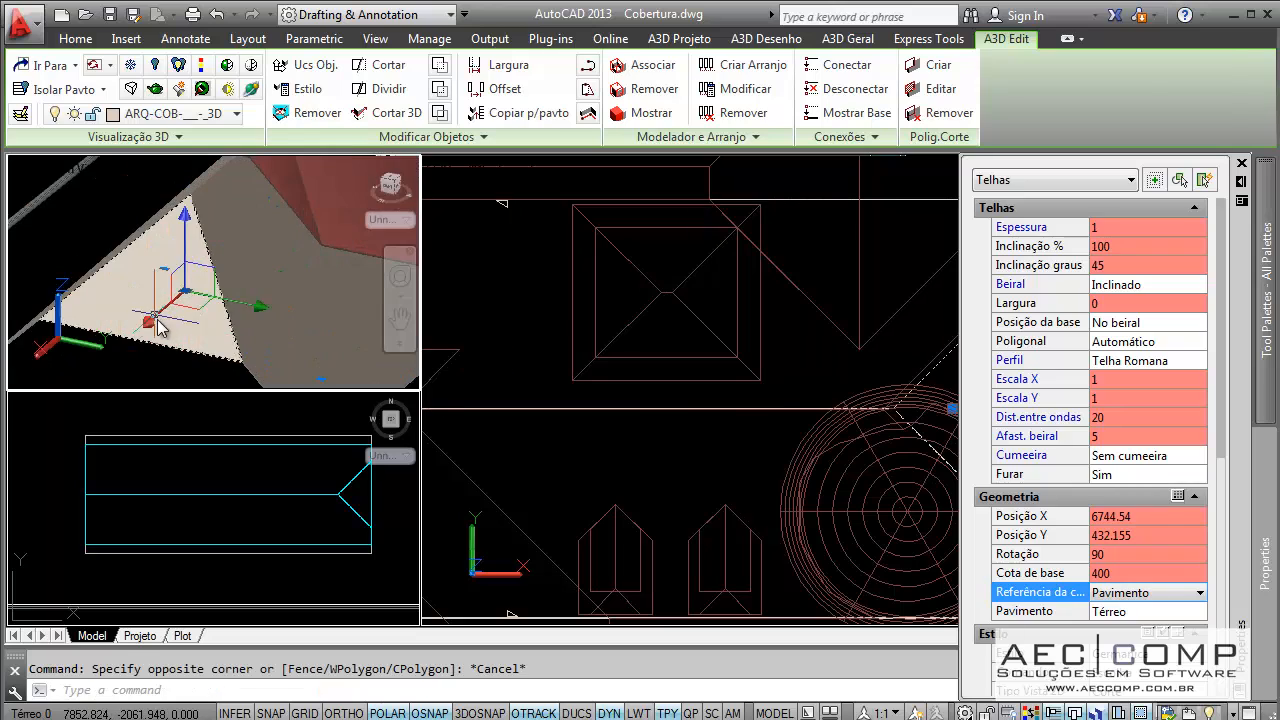
{"action": "key", "text": "Escape"}
{"action": "scroll", "coordinate": [156, 326], "scroll_direction": "down", "scroll_amount": 5}
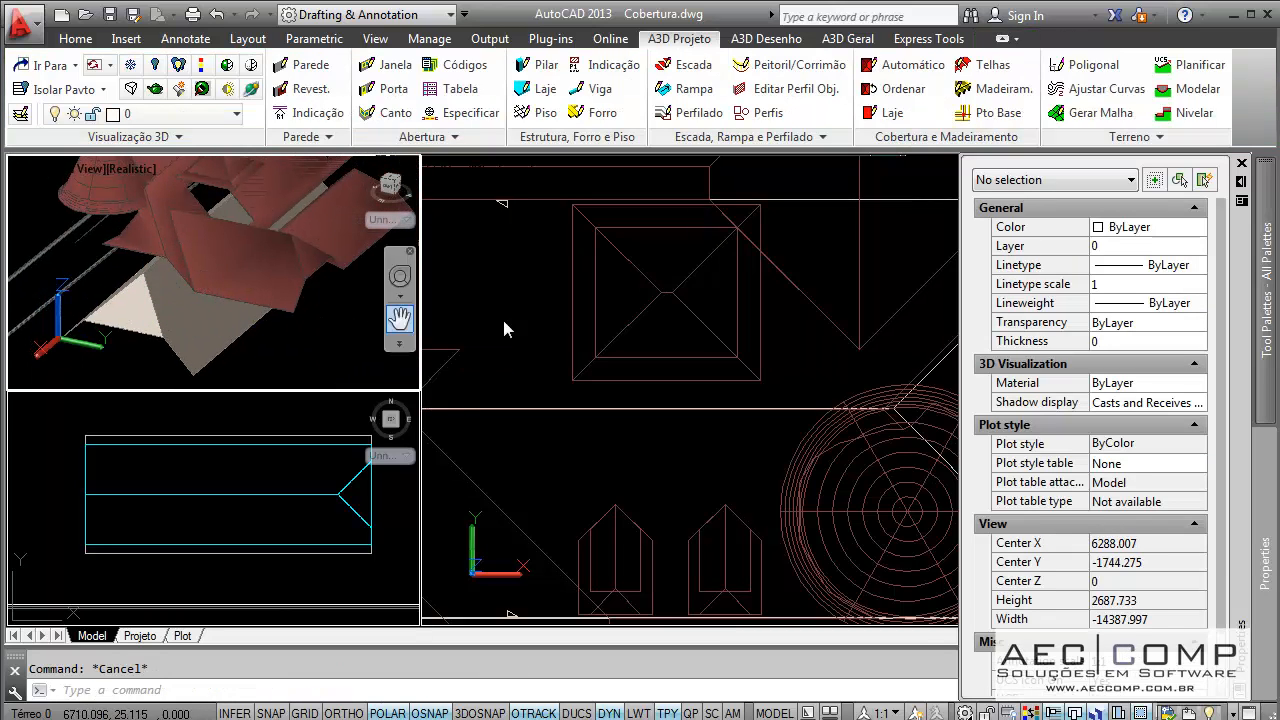
- Try base elevations of 410, 430 and 300 on the triangular east roof plane, settling on 380, and clear the selection
{"action": "left_click", "coordinate": [660, 334]}
{"action": "scroll", "coordinate": [663, 331], "scroll_direction": "down", "scroll_amount": 1}
{"action": "middle_click_drag", "start_coordinate": [848, 374], "coordinate": [760, 371]}
{"action": "scroll", "coordinate": [760, 368], "scroll_direction": "up", "scroll_amount": 1}
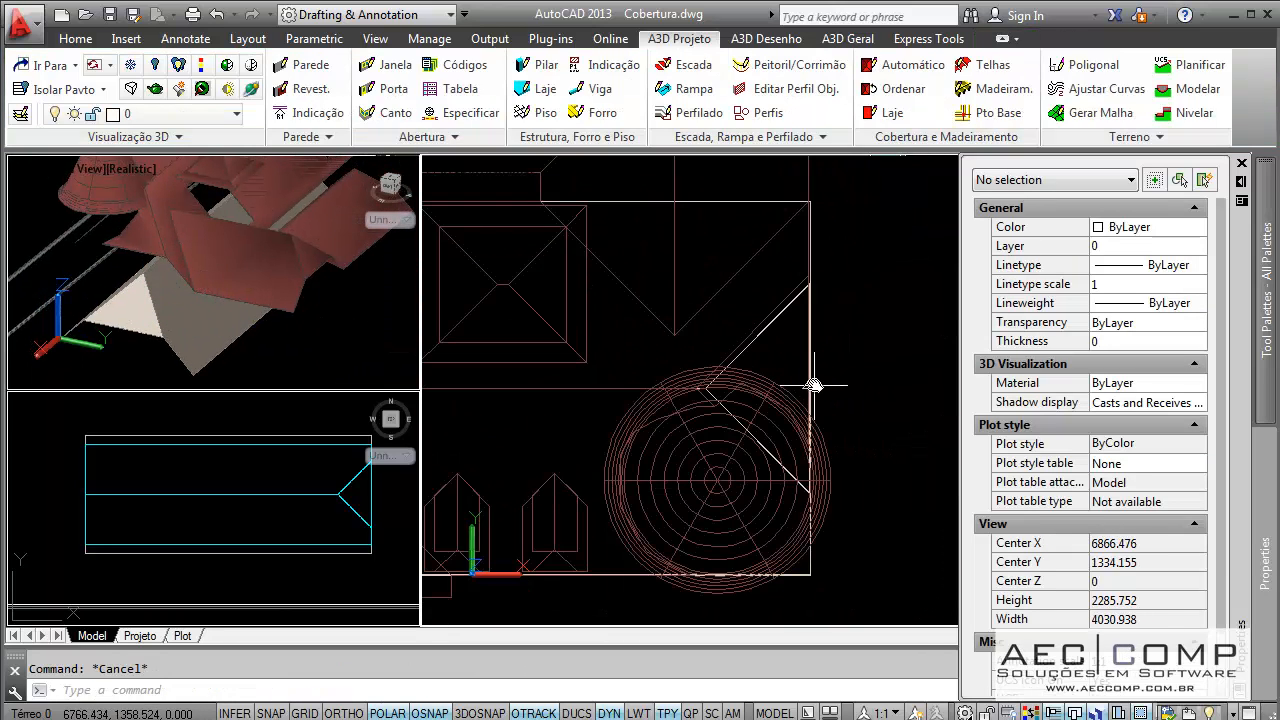
{"action": "left_click", "coordinate": [810, 384]}
{"action": "left_click", "coordinate": [1134, 574]}
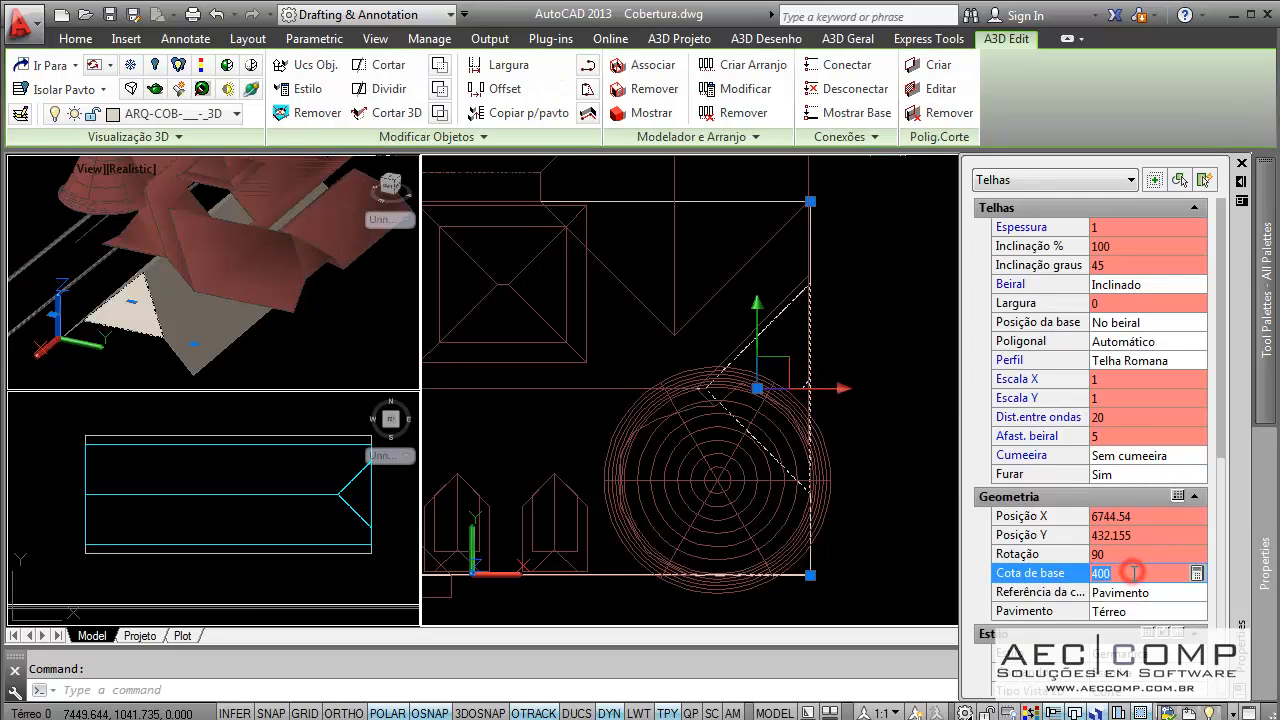
{"action": "key", "text": "Return"}
{"action": "left_click", "coordinate": [1133, 573]}
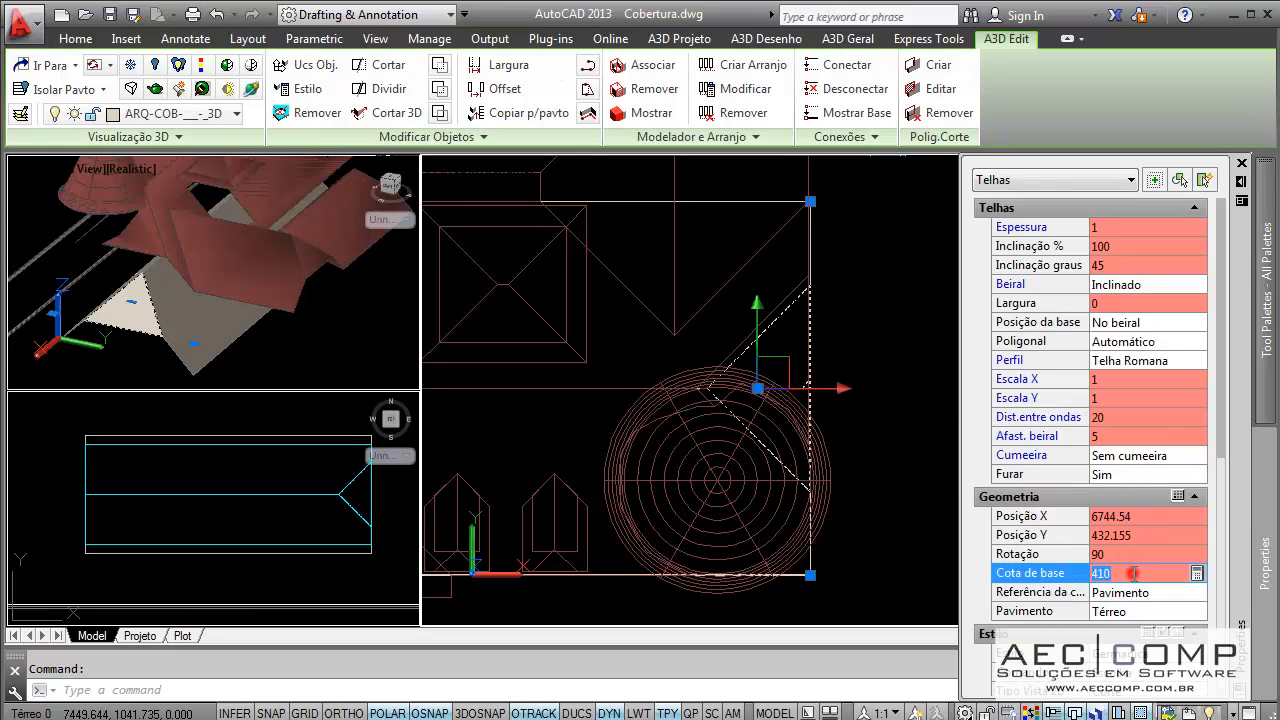
{"action": "key", "text": "Return"}
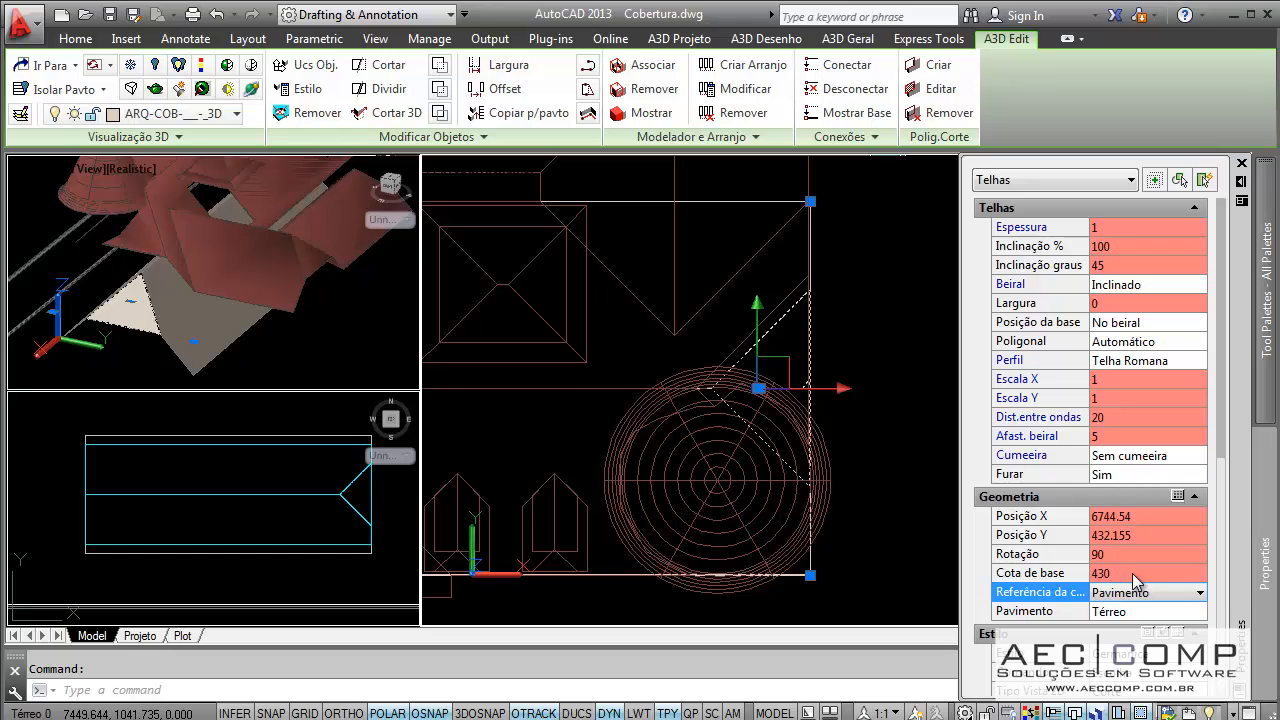
{"action": "left_click", "coordinate": [1133, 573]}
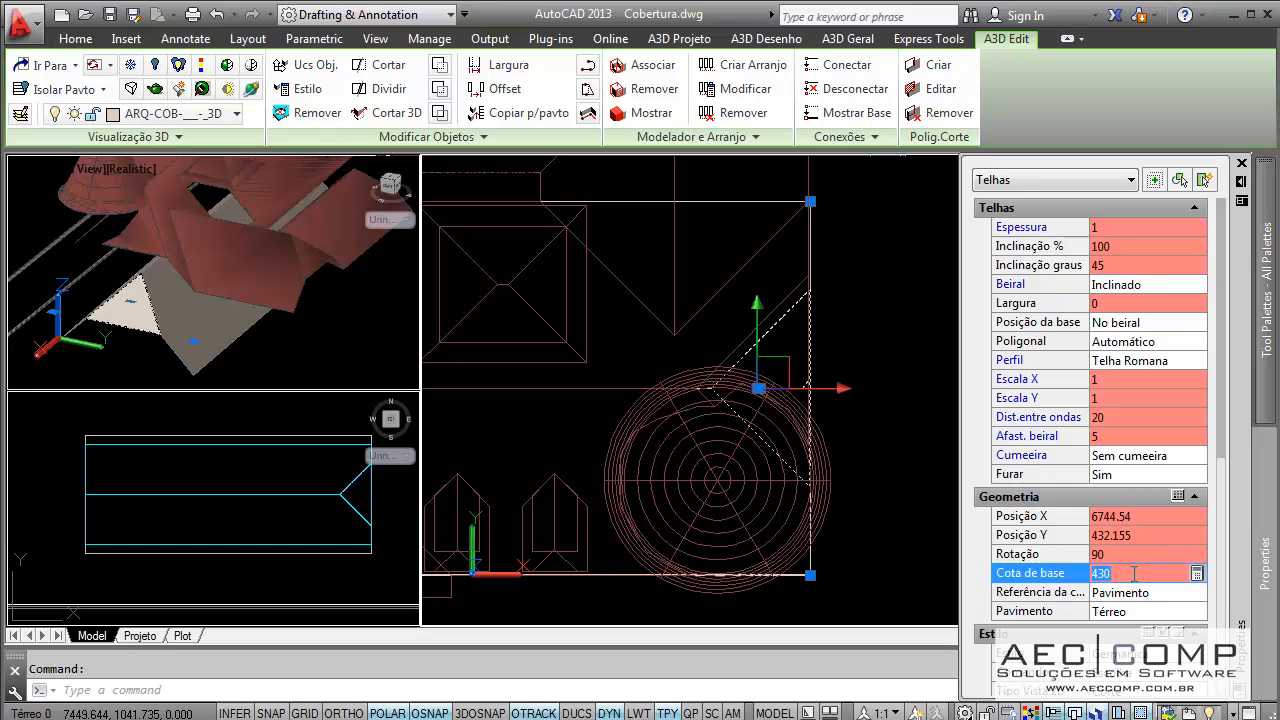
{"action": "type", "text": "300"}
{"action": "key", "text": "Return"}
{"action": "left_click", "coordinate": [1133, 575]}
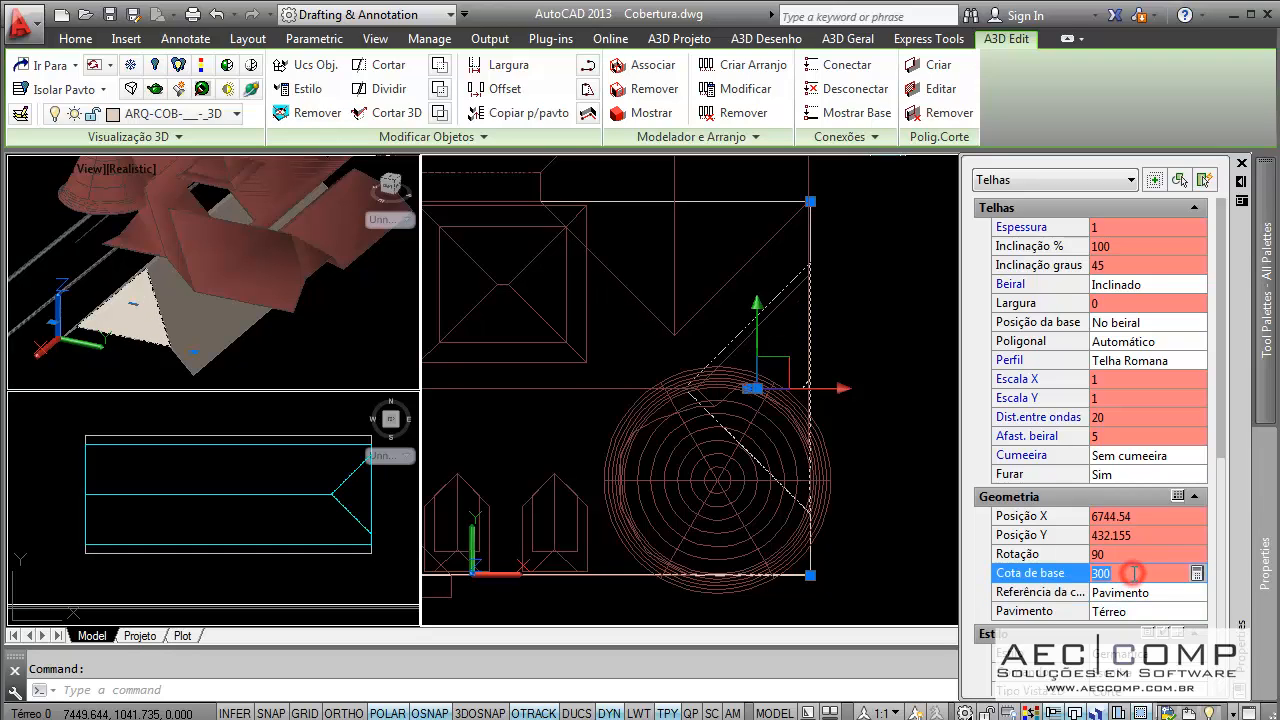
{"action": "key", "text": "Return"}
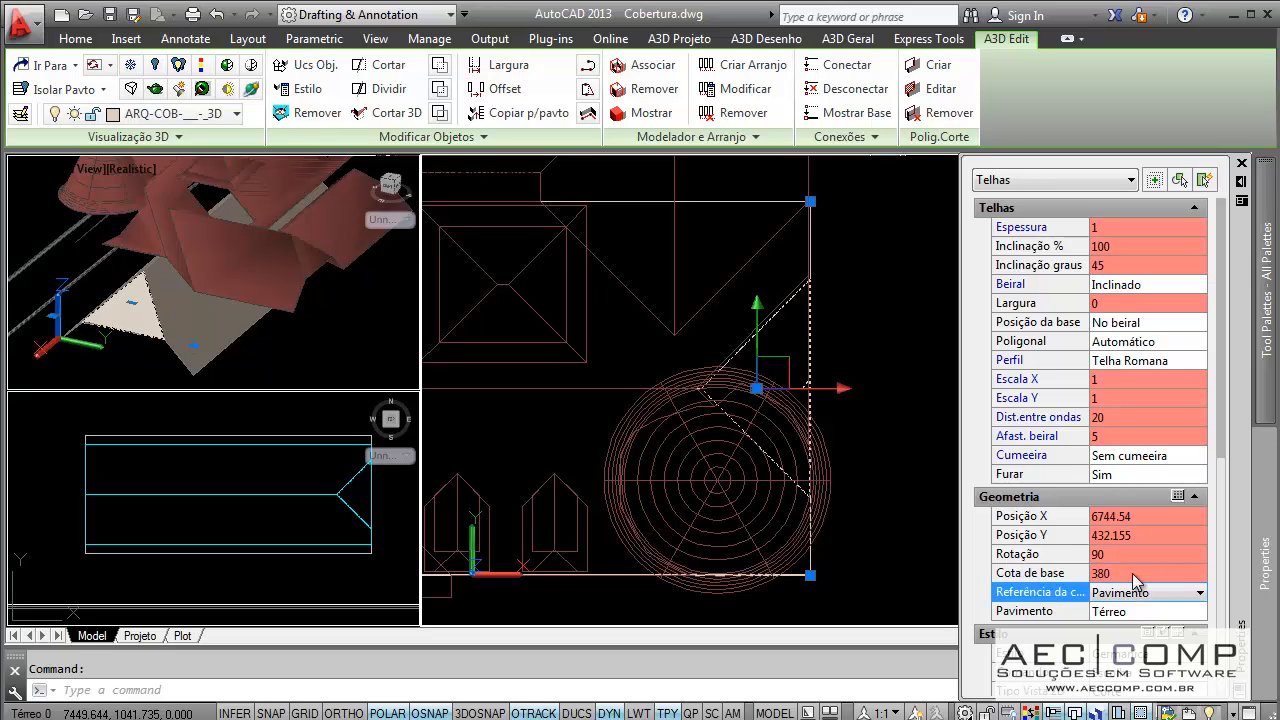
{"action": "key", "text": "Escape"}
- Create an automatic roof (TA) as a two-corner rectangle from the south projection's southwest corner to a nearest point on the square tower roof's inner outline
{"action": "scroll", "coordinate": [727, 393], "scroll_direction": "down", "scroll_amount": 2}
{"action": "middle_click_drag", "start_coordinate": [646, 364], "coordinate": [854, 378]}
{"action": "scroll", "coordinate": [850, 375], "scroll_direction": "down", "scroll_amount": 2}
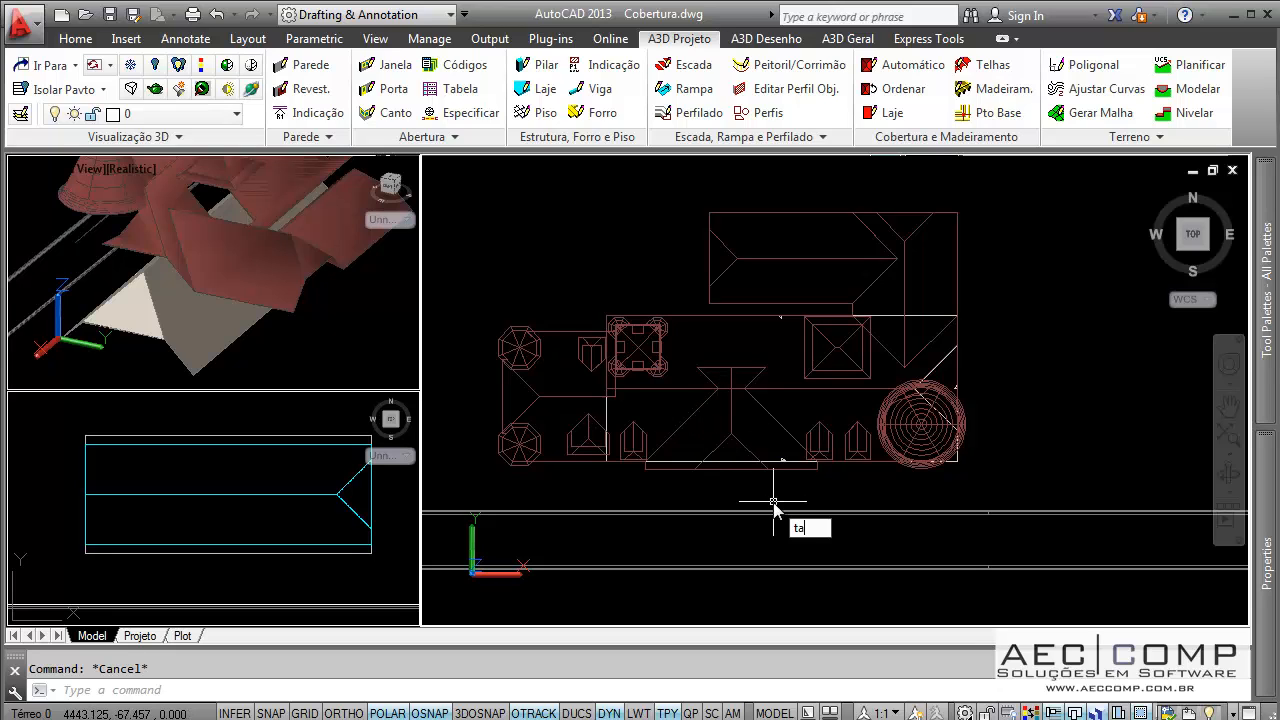
{"action": "key", "text": "Return"}
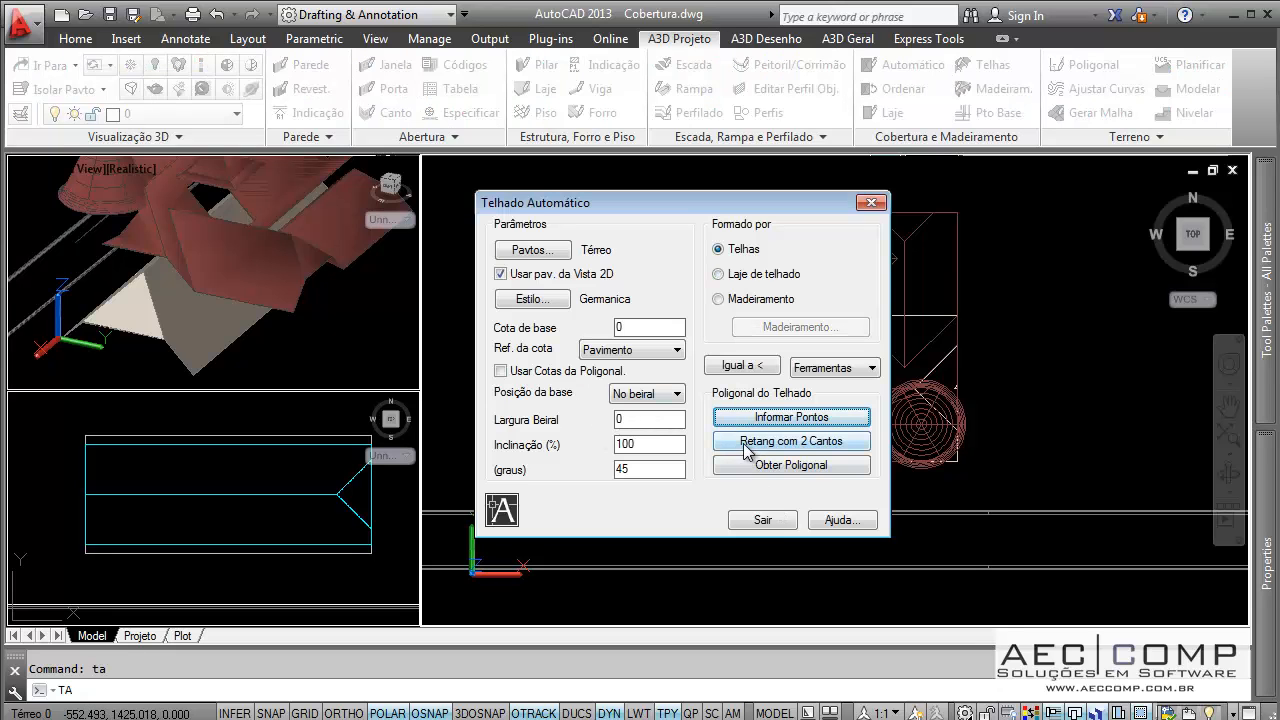
{"action": "left_click", "coordinate": [745, 448]}
{"action": "scroll", "coordinate": [665, 490], "scroll_direction": "up", "scroll_amount": 3}
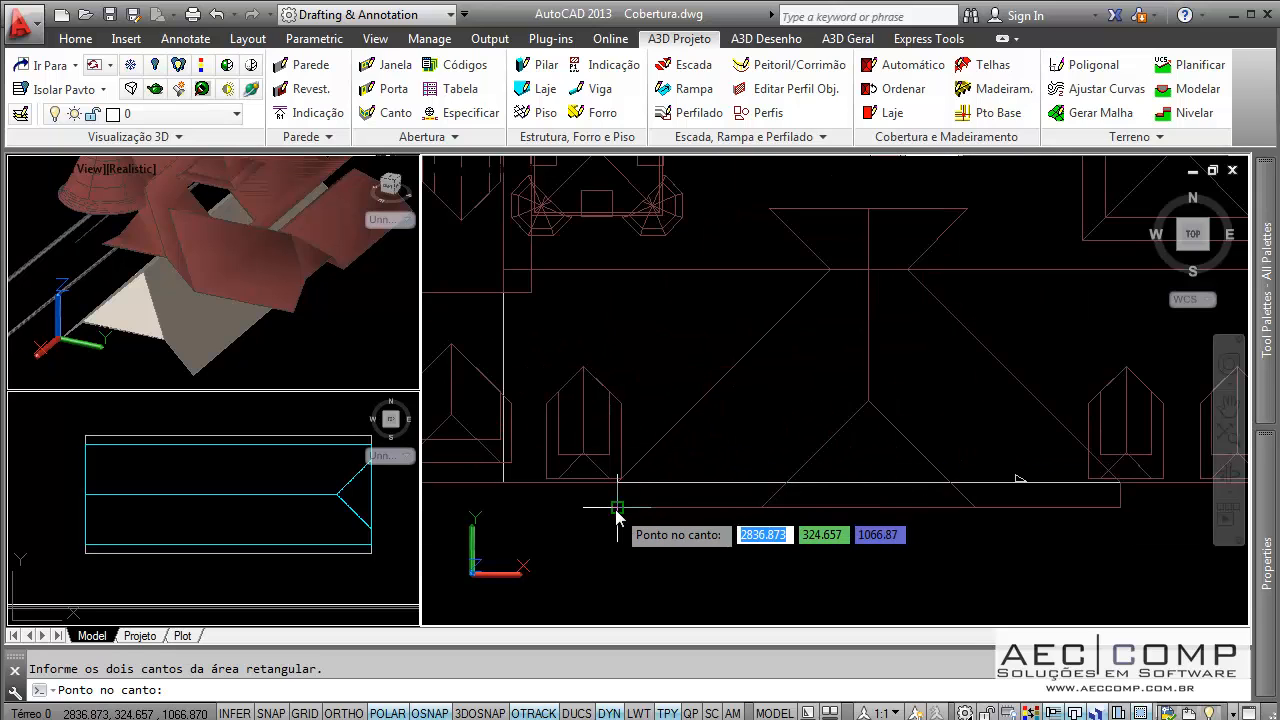
{"action": "left_click", "coordinate": [617, 510]}
{"action": "scroll", "coordinate": [686, 403], "scroll_direction": "down", "scroll_amount": 5}
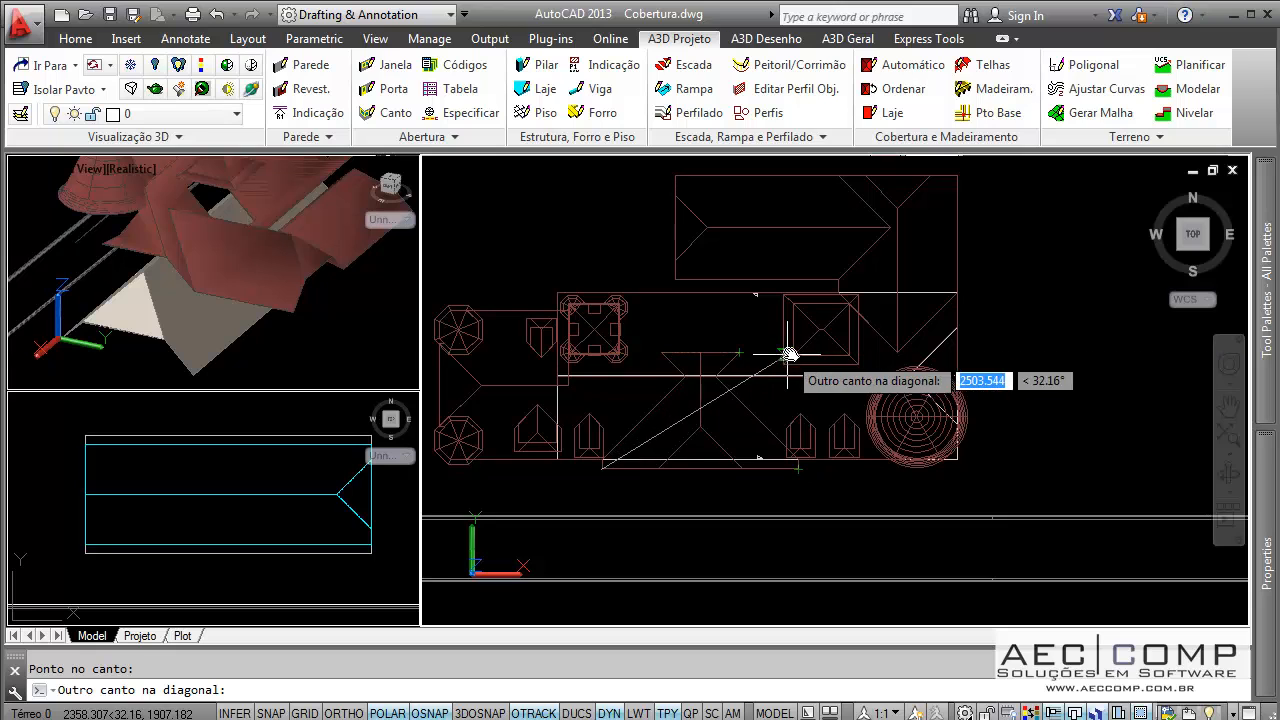
{"action": "scroll", "coordinate": [787, 356], "scroll_direction": "up", "scroll_amount": 4}
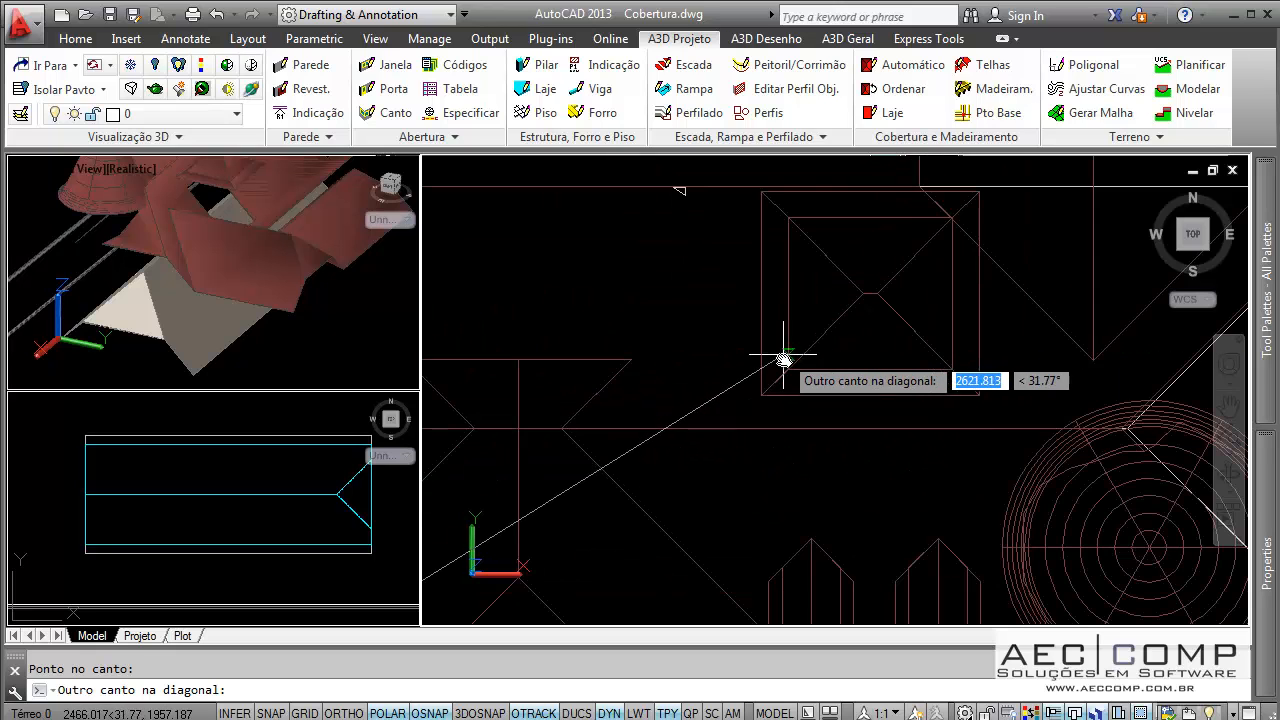
{"action": "scroll", "coordinate": [785, 358], "scroll_direction": "down", "scroll_amount": 2}
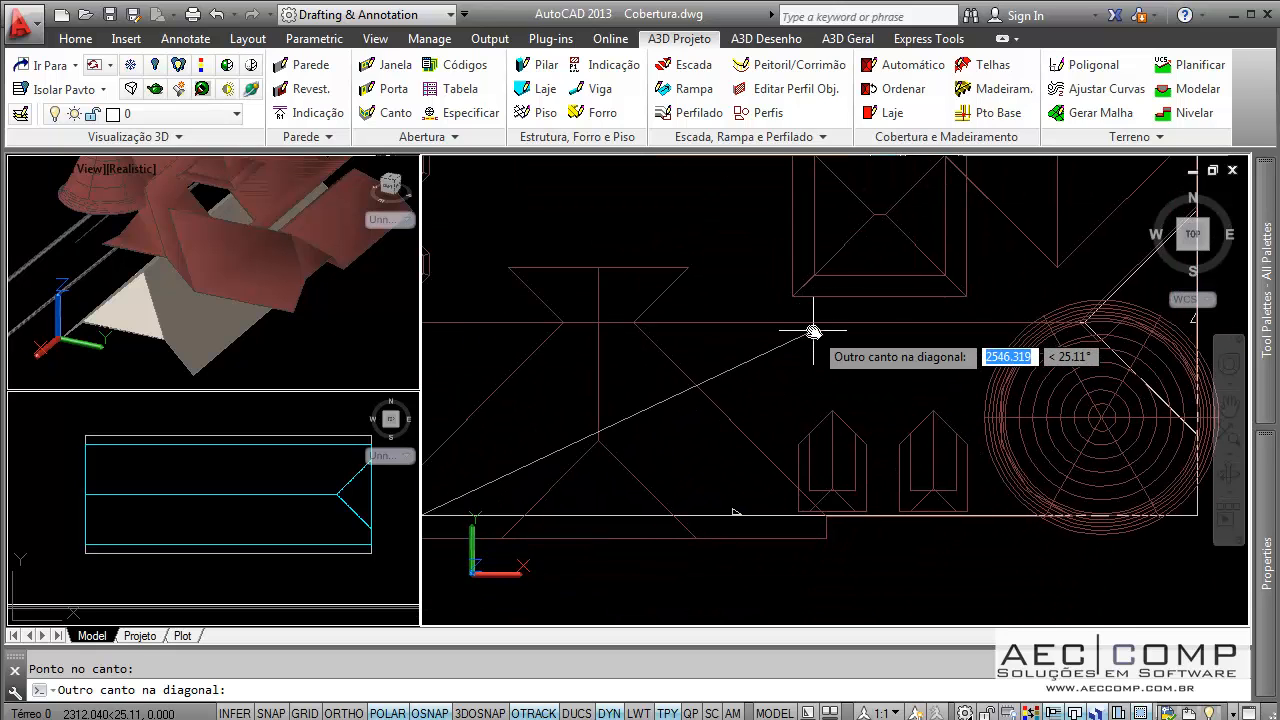
{"action": "scroll", "coordinate": [817, 322], "scroll_direction": "up", "scroll_amount": 2}
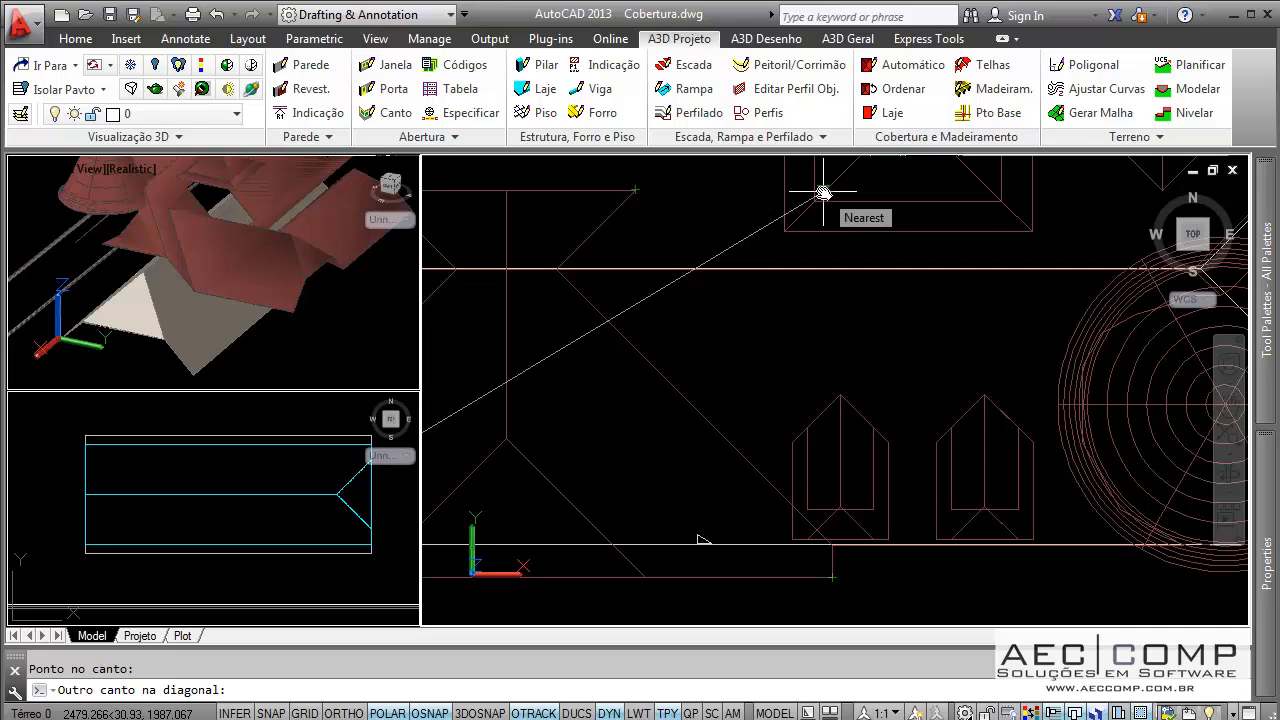
{"action": "left_click", "coordinate": [823, 191]}
{"action": "scroll", "coordinate": [940, 305], "scroll_direction": "down", "scroll_amount": 2}
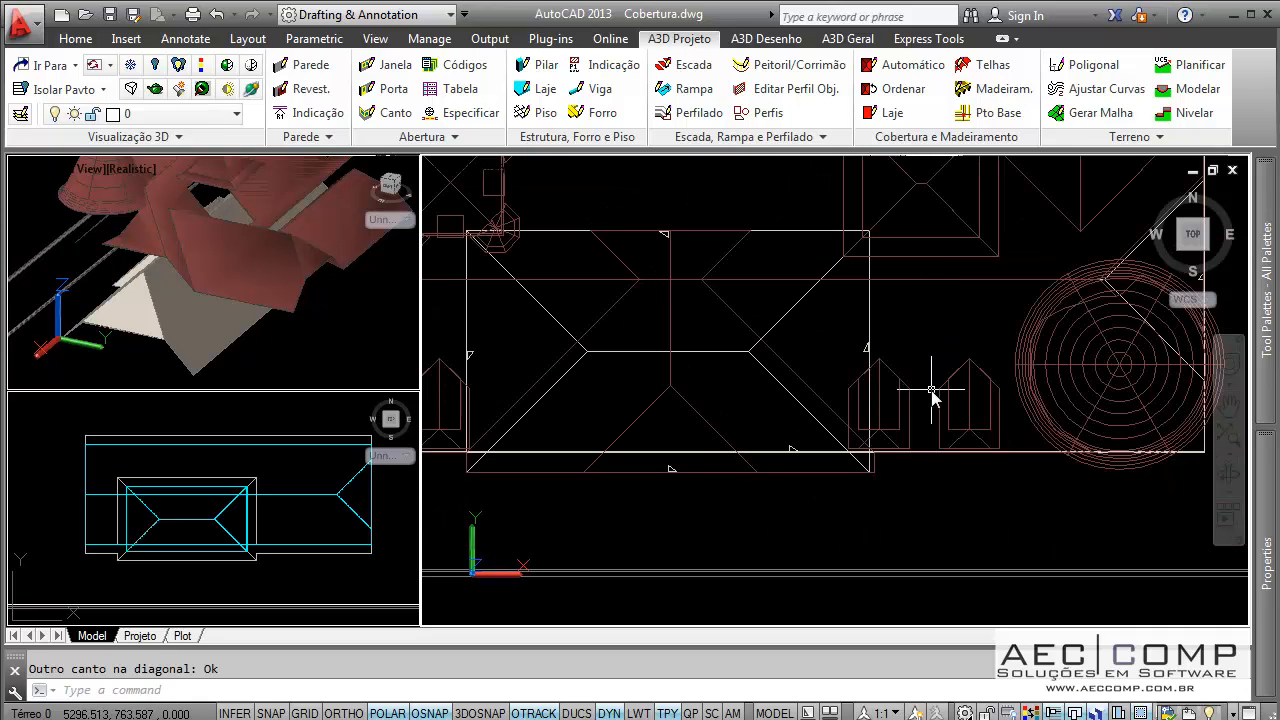
- Erase the north plane of the new roof over the south projection
{"action": "left_click", "coordinate": [222, 349]}
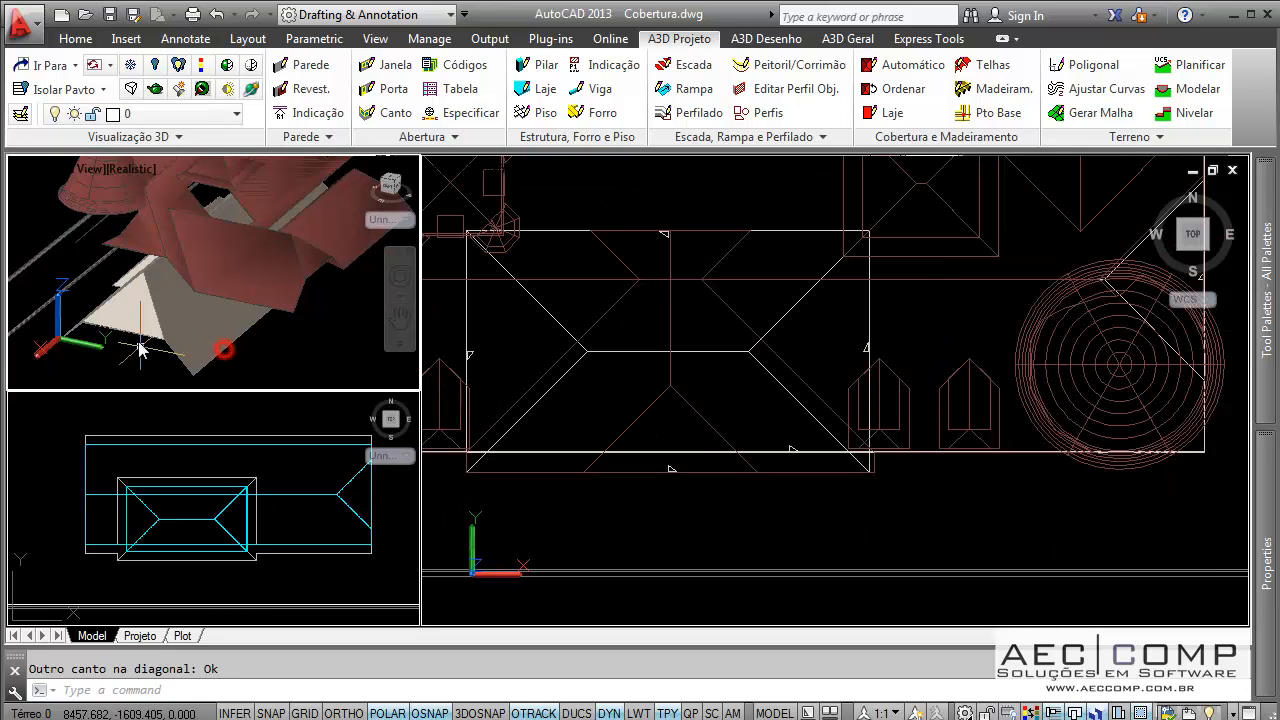
{"action": "key", "text": "Escape"}
{"action": "middle_click_drag", "start_coordinate": [182, 300], "coordinate": [283, 302], "text": "shift"}
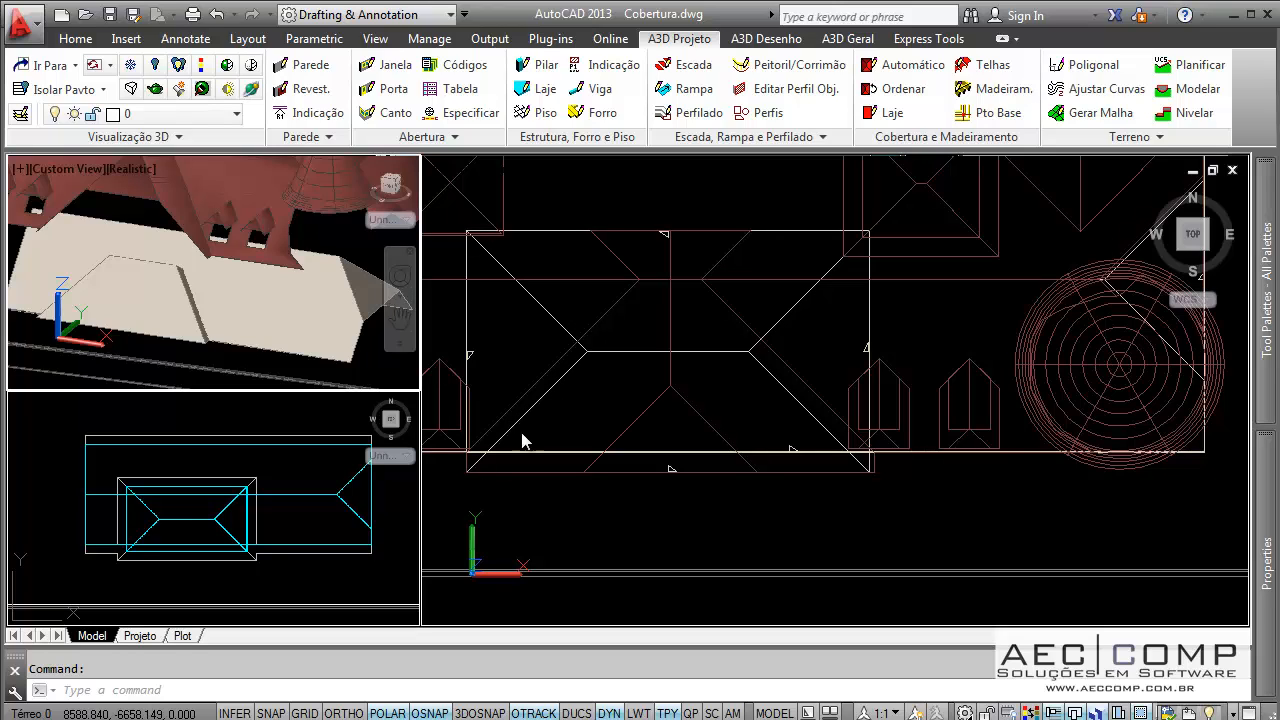
{"action": "left_click", "coordinate": [795, 233]}
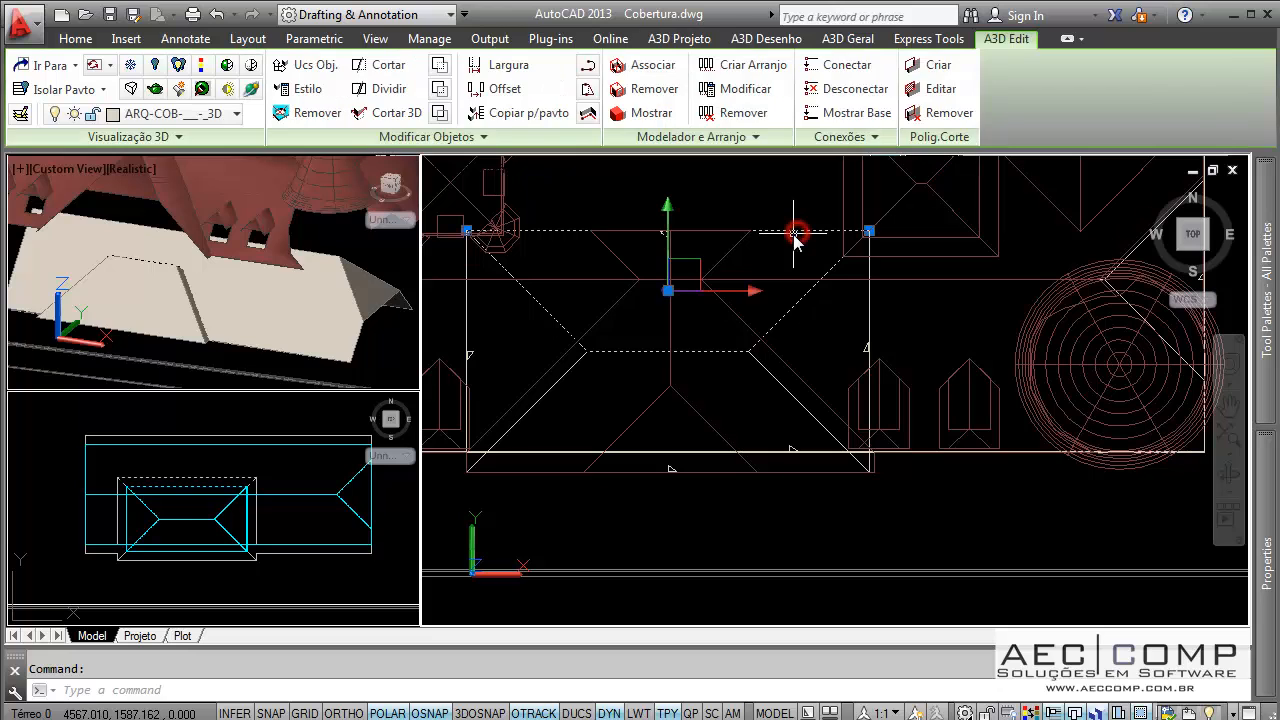
{"action": "key", "text": "Delete"}
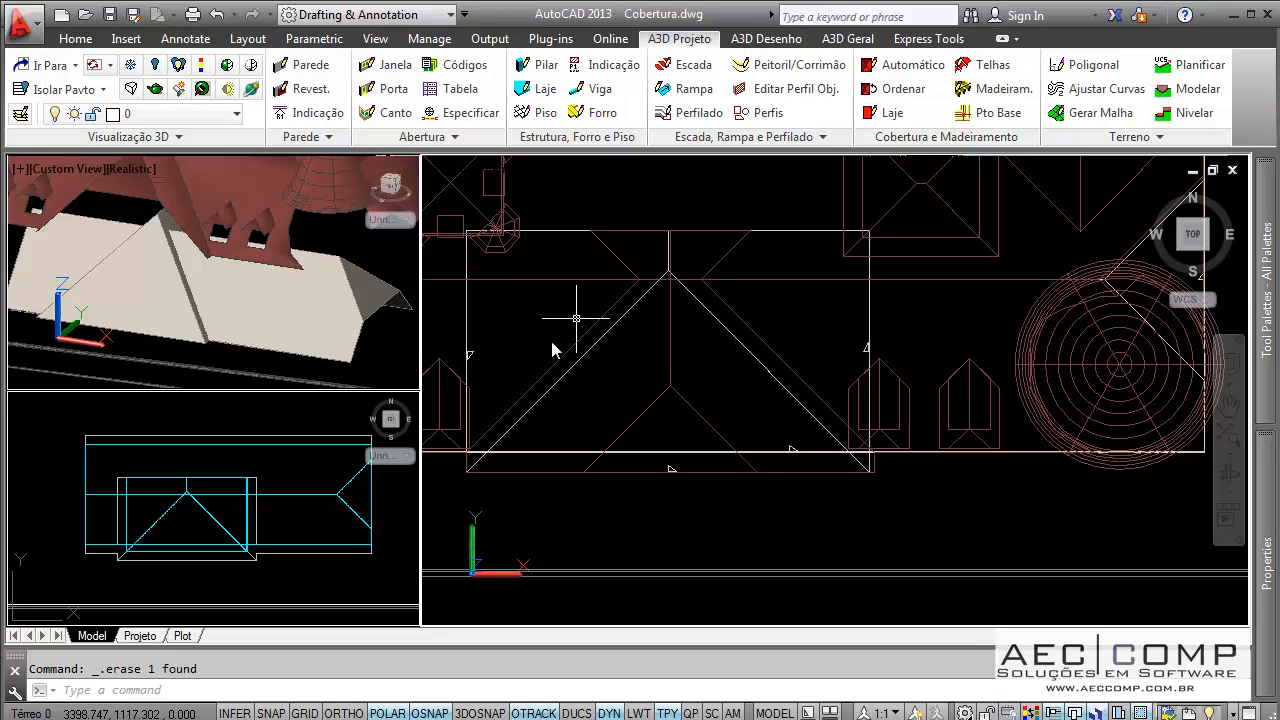
- Set the base elevation (Cota de base) of the south projection roof's triangular south plane to 600 and clear the selection
{"action": "middle_click_drag", "start_coordinate": [129, 294], "coordinate": [284, 298], "text": "shift"}
{"action": "middle_click_drag", "start_coordinate": [283, 360], "coordinate": [277, 248], "text": "shift"}
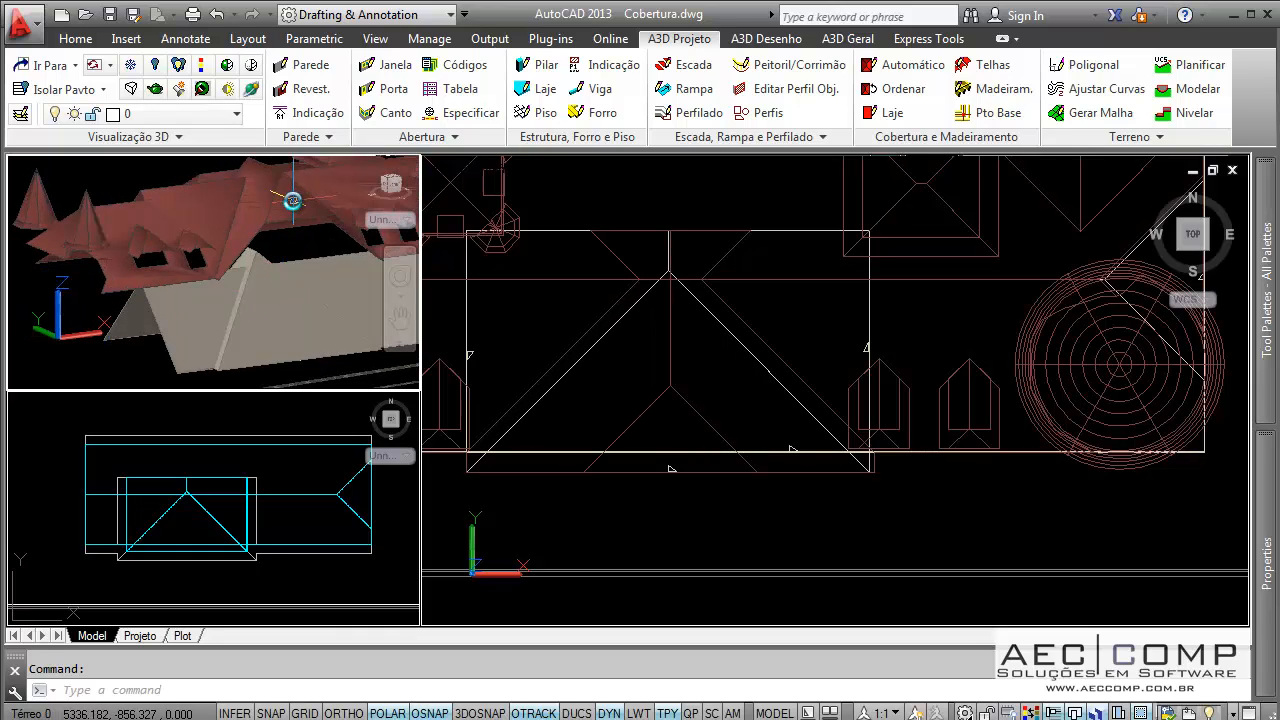
{"action": "left_click", "coordinate": [287, 330]}
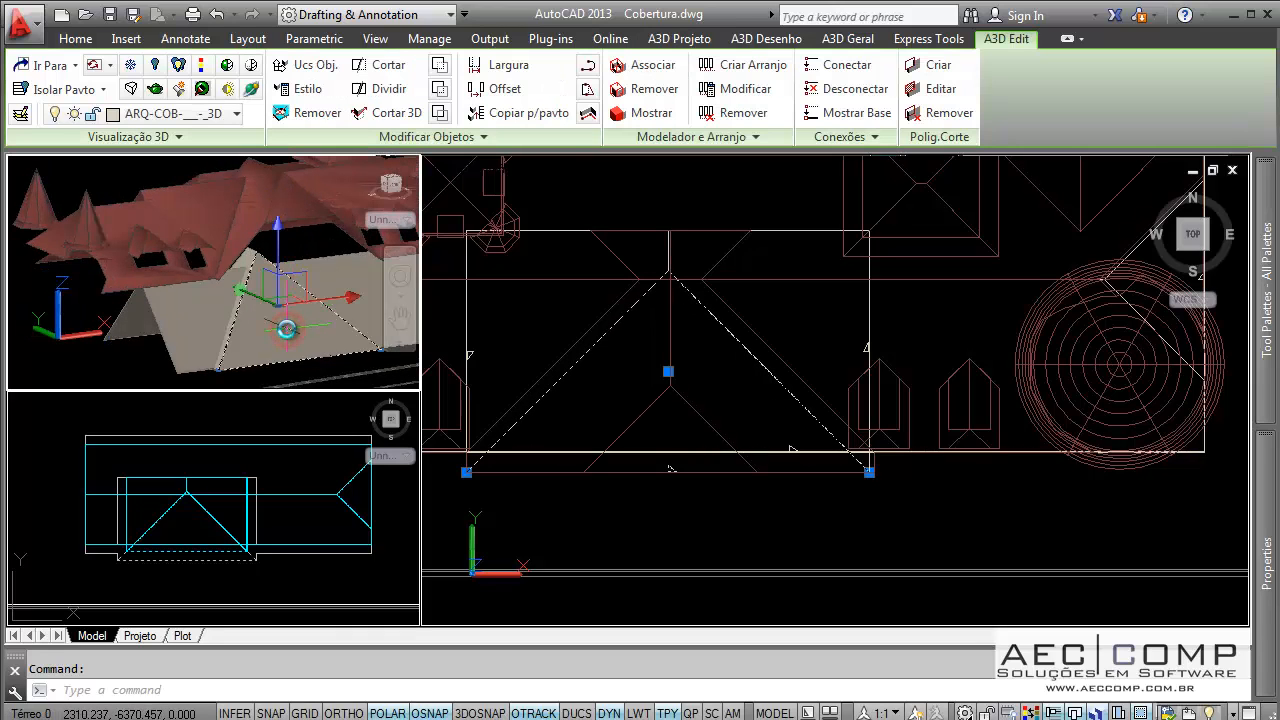
{"action": "mouse_move", "coordinate": [1266, 539]}
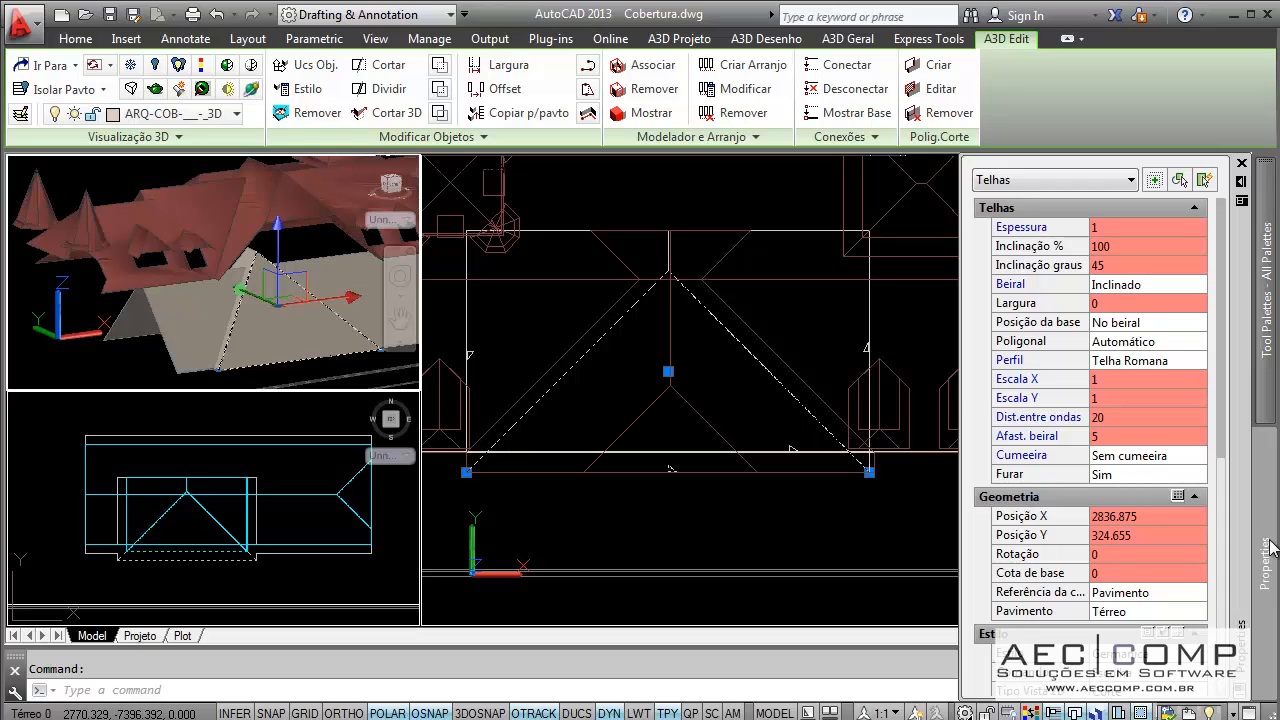
{"action": "left_click", "coordinate": [1138, 577]}
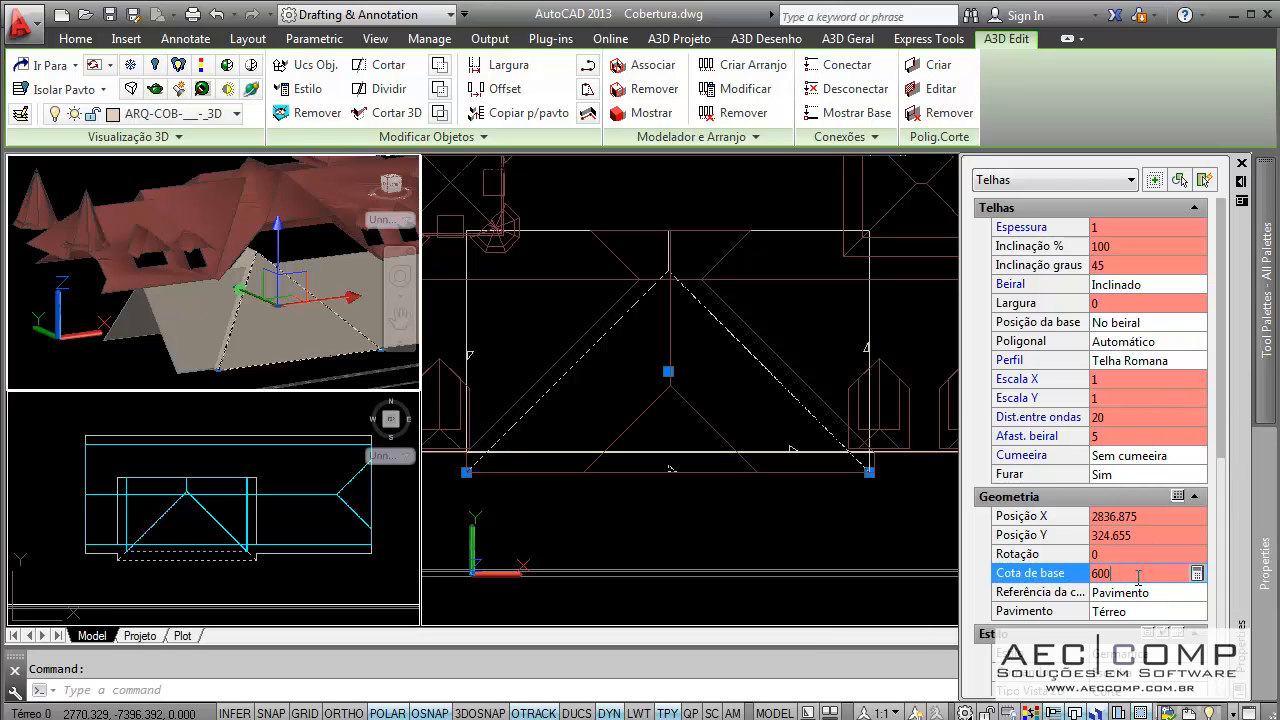
{"action": "left_click", "coordinate": [1138, 586]}
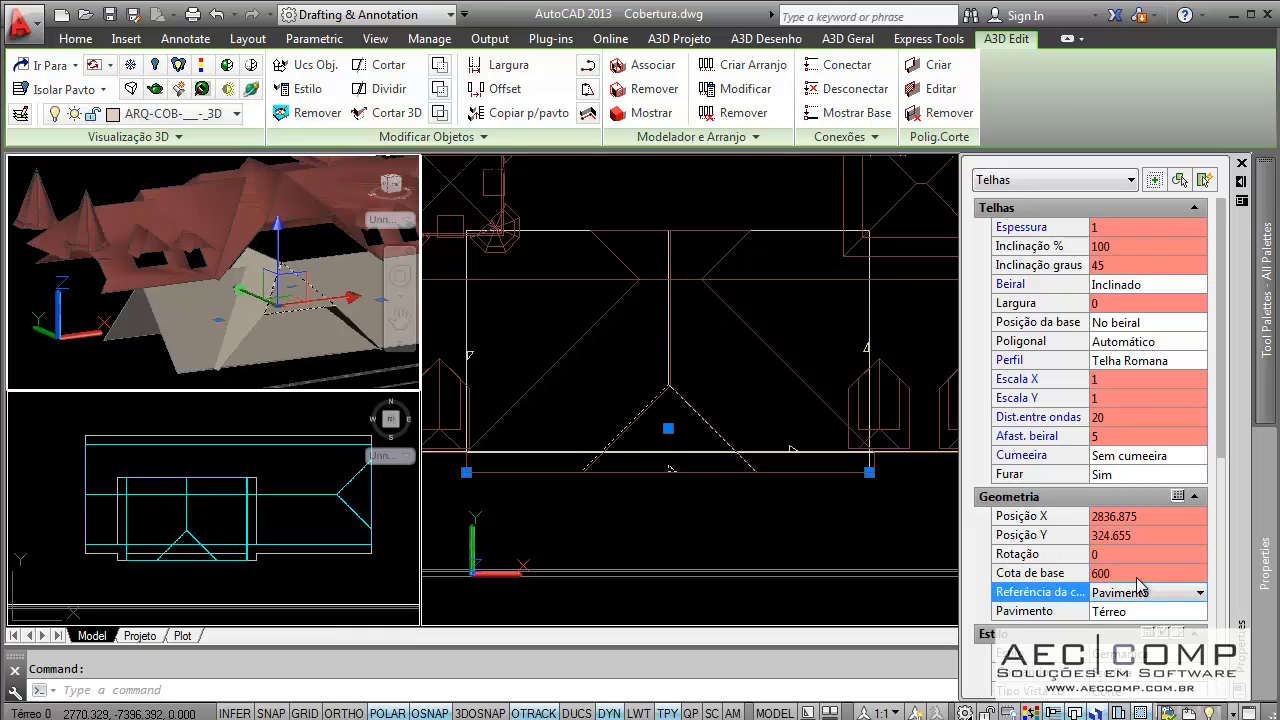
{"action": "key", "text": "Escape"}
{"action": "middle_click_drag", "start_coordinate": [250, 320], "coordinate": [212, 300], "text": "shift"}
{"action": "scroll", "coordinate": [210, 300], "scroll_direction": "down", "scroll_amount": 5}
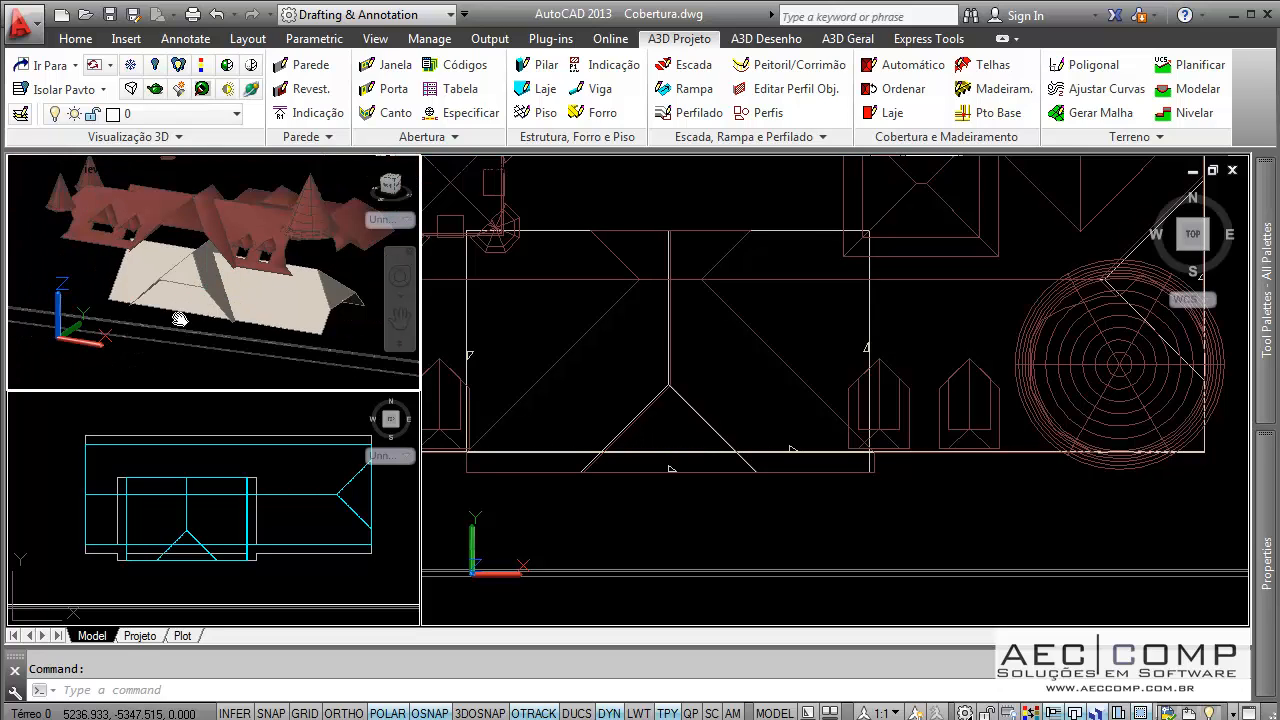
- Create an automatic roof (TA) over the northeast wing as a two-corner rectangle from its northeast corner to a point inside the central block's roof
{"action": "left_click", "coordinate": [738, 329]}
{"action": "scroll", "coordinate": [872, 234], "scroll_direction": "down", "scroll_amount": 1}
{"action": "middle_click_drag", "start_coordinate": [872, 234], "coordinate": [676, 404]}
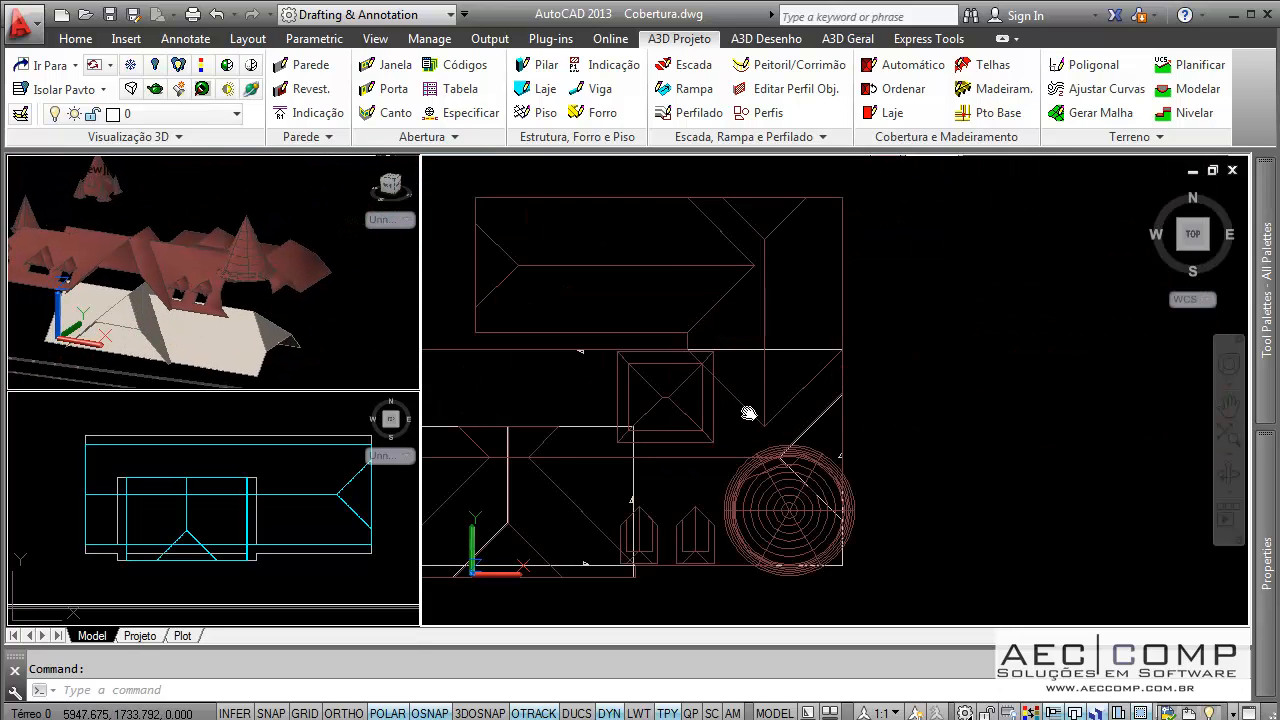
{"action": "scroll", "coordinate": [749, 413], "scroll_direction": "up", "scroll_amount": 2}
{"action": "scroll", "coordinate": [792, 306], "scroll_direction": "down", "scroll_amount": 5}
{"action": "middle_click_drag", "start_coordinate": [790, 322], "coordinate": [769, 355]}
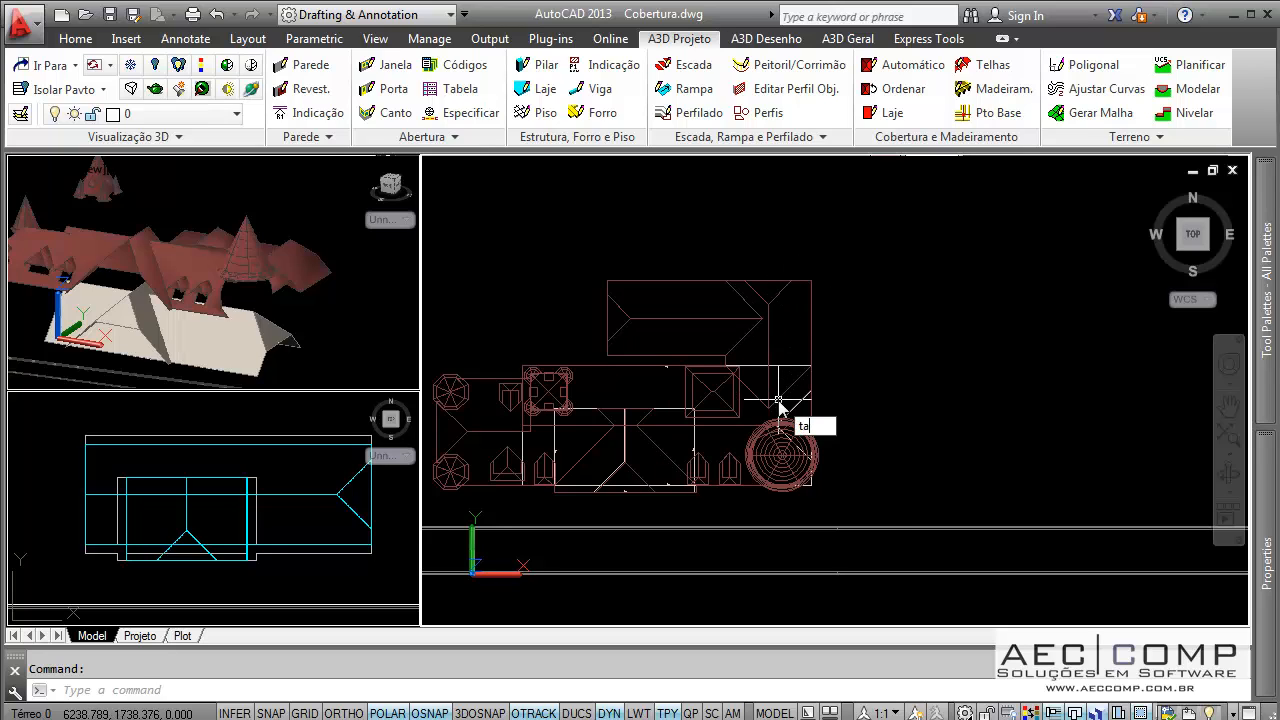
{"action": "key", "text": "Return"}
{"action": "left_click", "coordinate": [785, 446]}
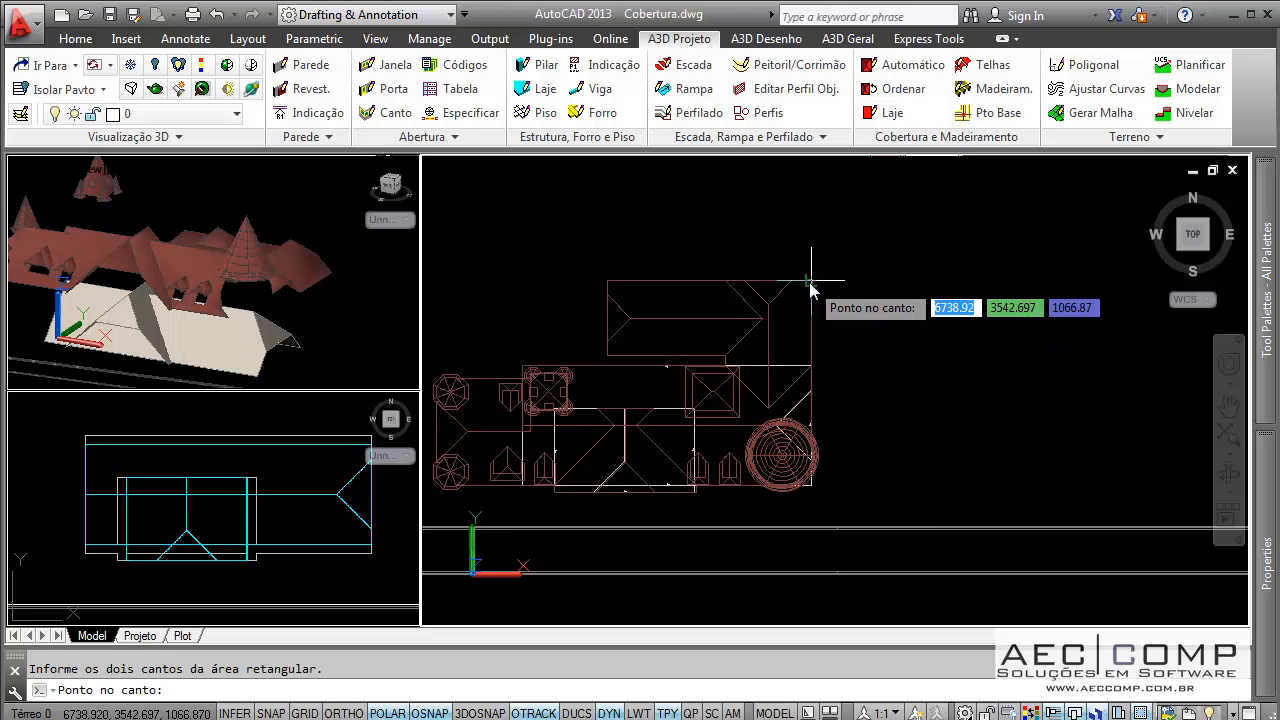
{"action": "left_click", "coordinate": [810, 286]}
{"action": "scroll", "coordinate": [790, 415], "scroll_direction": "up", "scroll_amount": 4}
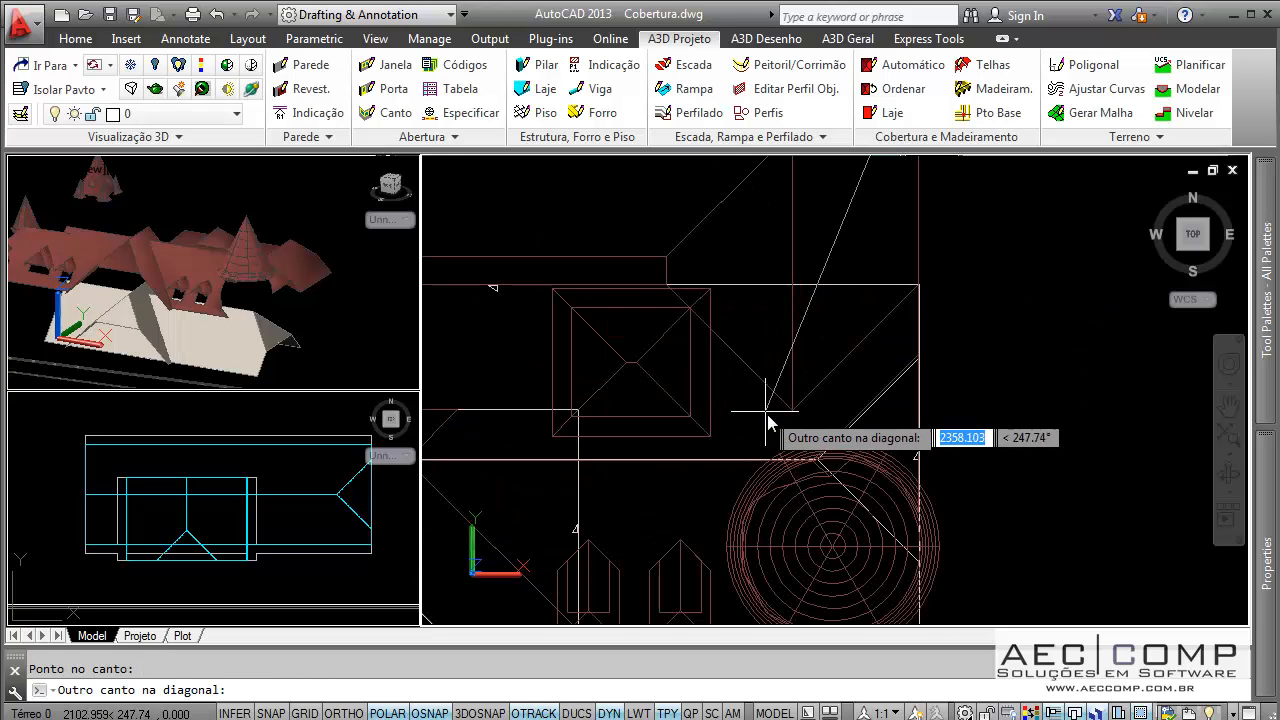
{"action": "left_click", "coordinate": [664, 407]}
{"action": "scroll", "coordinate": [885, 403], "scroll_direction": "down", "scroll_amount": 3}
{"action": "middle_click_drag", "start_coordinate": [885, 403], "coordinate": [871, 441]}
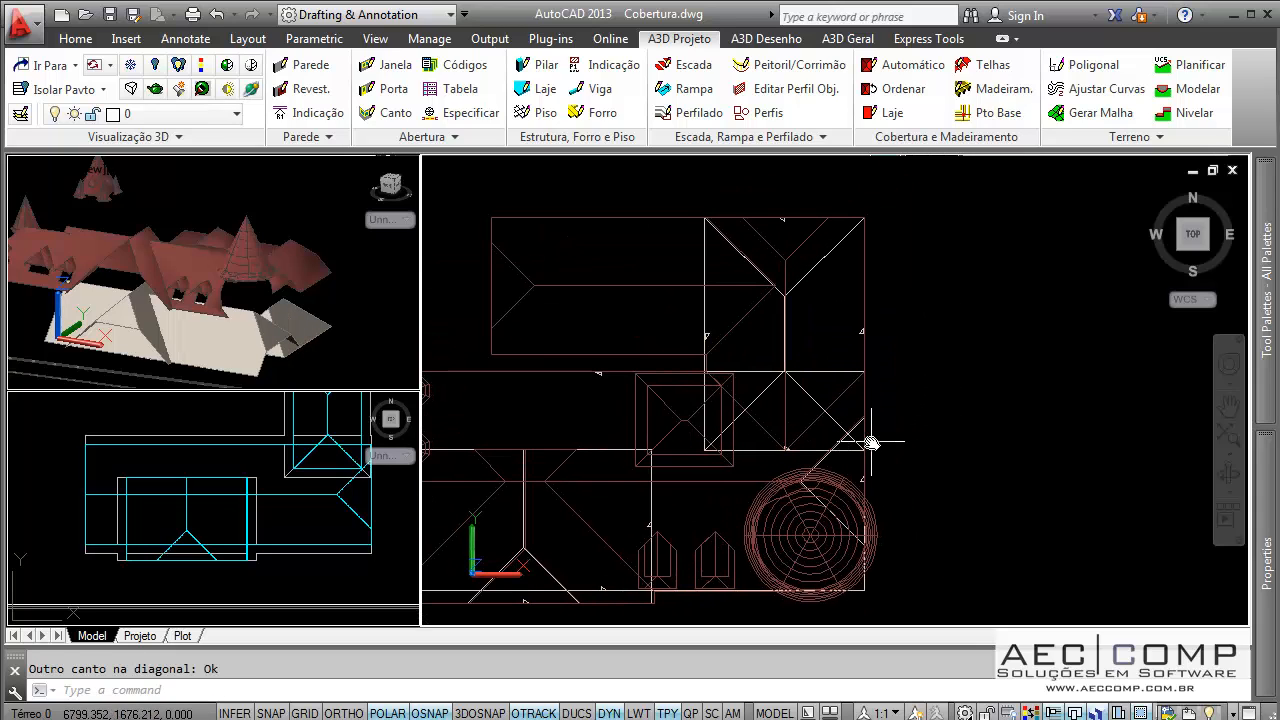
- Erase the triangular south plane of the new roof over the northeast wing
{"action": "scroll", "coordinate": [830, 445], "scroll_direction": "up", "scroll_amount": 2}
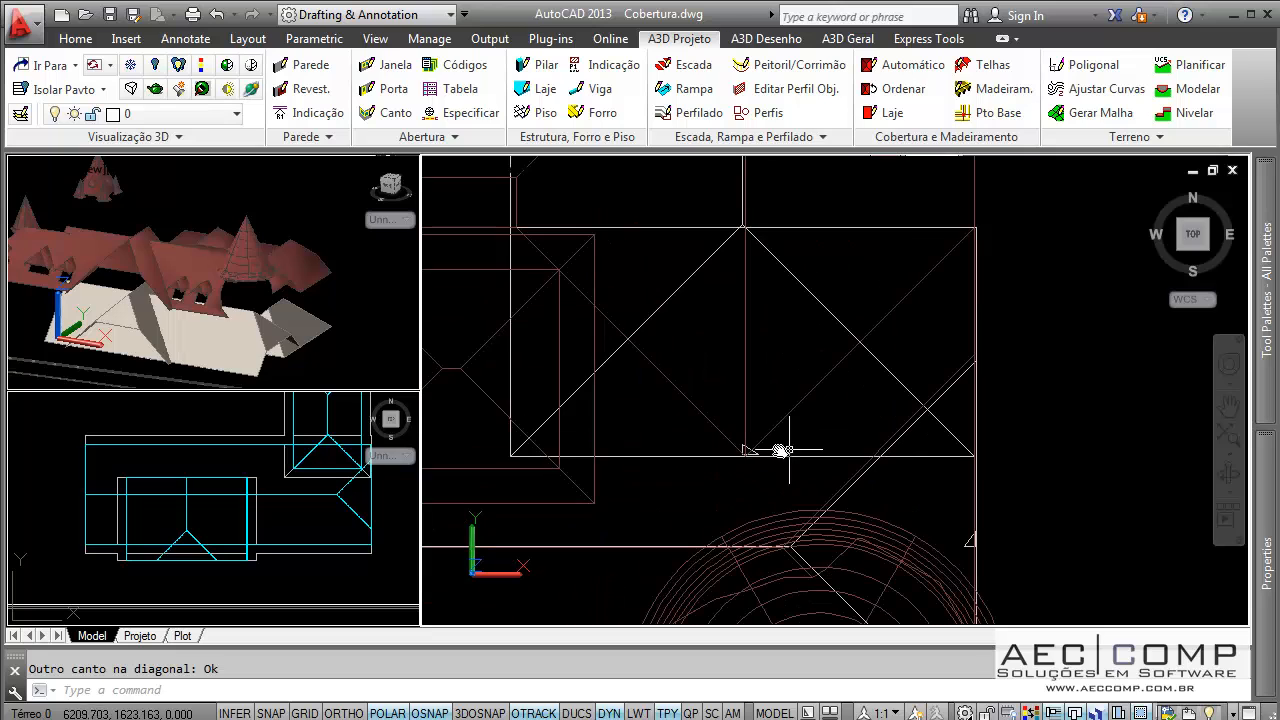
{"action": "left_click", "coordinate": [760, 455]}
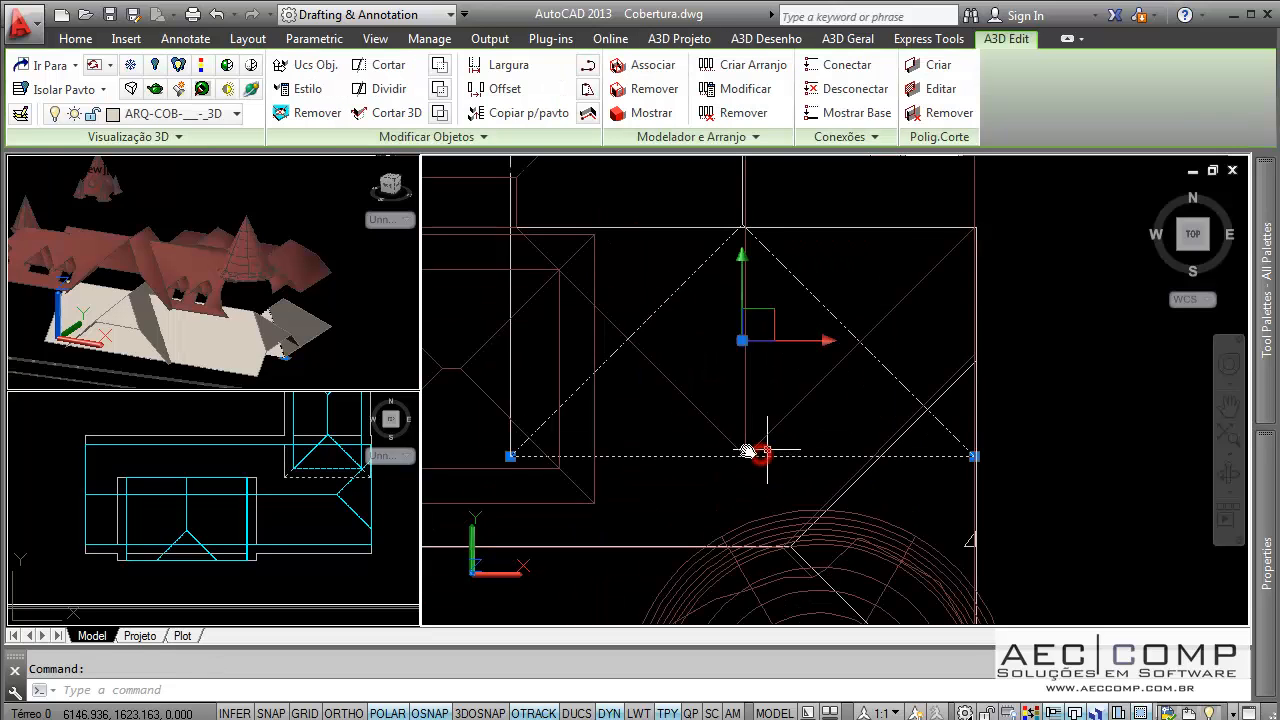
{"action": "left_click", "coordinate": [322, 362]}
{"action": "key", "text": "Escape"}
{"action": "middle_click_drag", "start_coordinate": [294, 366], "coordinate": [237, 371], "text": "shift"}
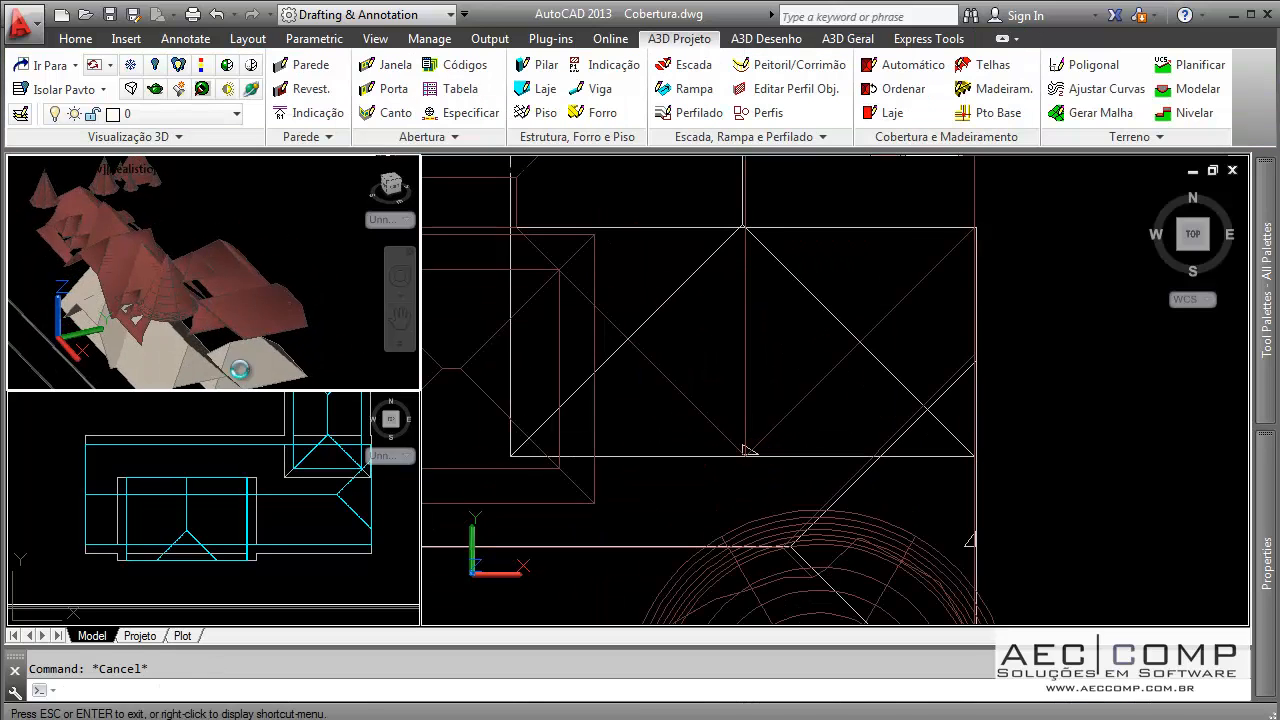
{"action": "scroll", "coordinate": [229, 369], "scroll_direction": "up", "scroll_amount": 4}
{"action": "left_click", "coordinate": [200, 333]}
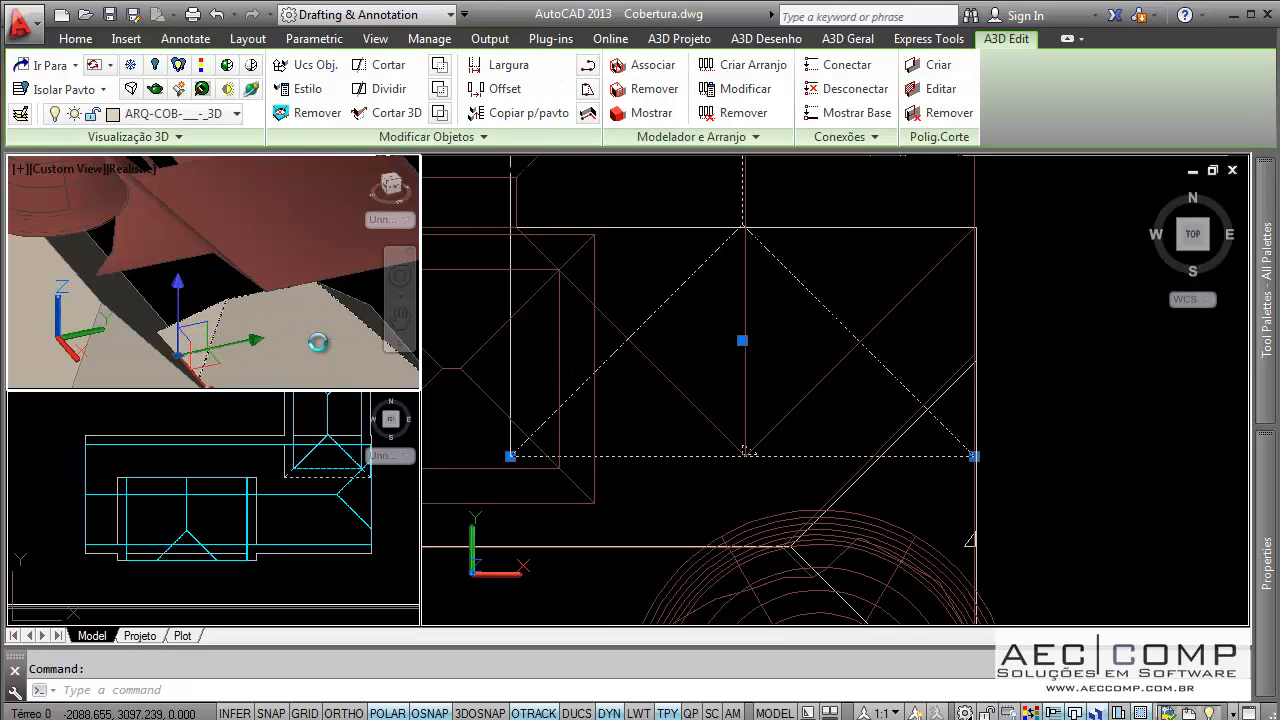
{"action": "key", "text": "Delete"}
- Examine in 3D where the northeast wing's roof planes run into the central block's roof
{"action": "mouse_move", "coordinate": [209, 333]}
{"action": "middle_mouse_down", "text": "shift"}
{"action": "mouse_move", "coordinate": [194, 286]}
{"action": "mouse_move", "coordinate": [169, 302]}
{"action": "mouse_move", "coordinate": [190, 298]}
{"action": "middle_mouse_up", "text": "shift"}
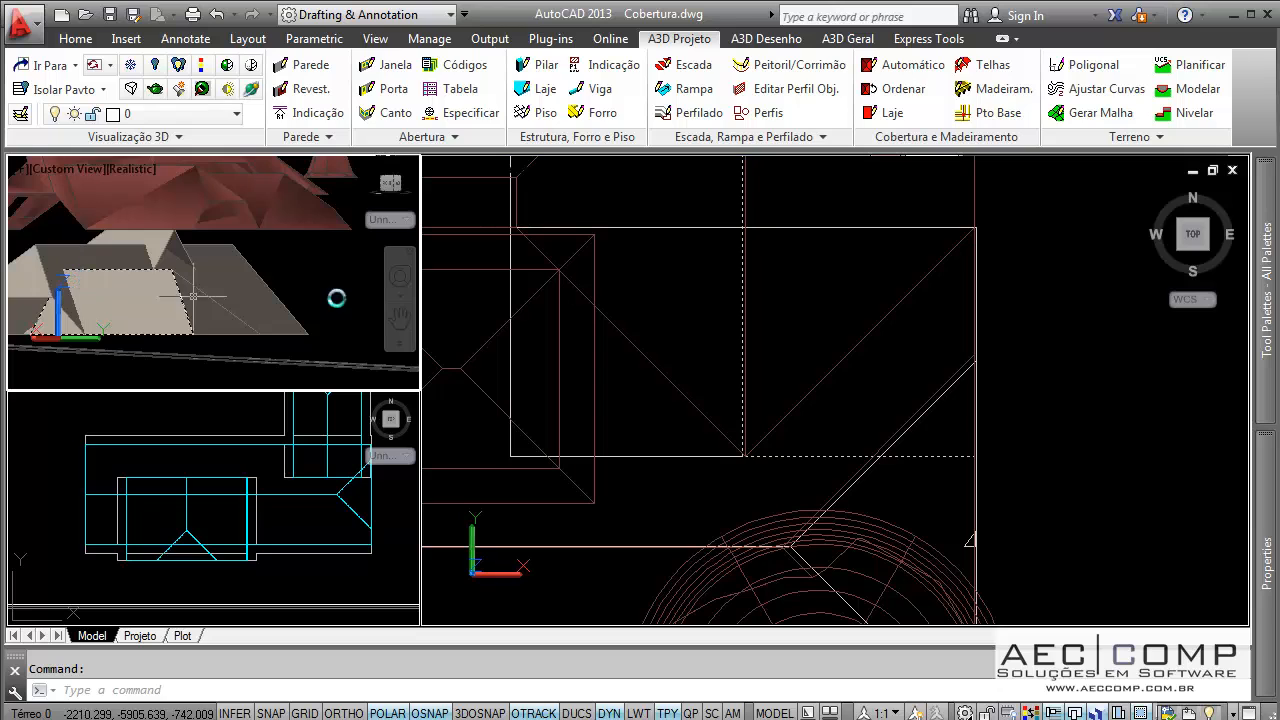
{"action": "left_click", "coordinate": [720, 297]}
{"action": "scroll", "coordinate": [724, 295], "scroll_direction": "down", "scroll_amount": 1}
{"action": "middle_click_drag", "start_coordinate": [733, 284], "coordinate": [734, 435]}
{"action": "scroll", "coordinate": [786, 383], "scroll_direction": "down", "scroll_amount": 1}
{"action": "middle_click_drag", "start_coordinate": [786, 383], "coordinate": [771, 366]}
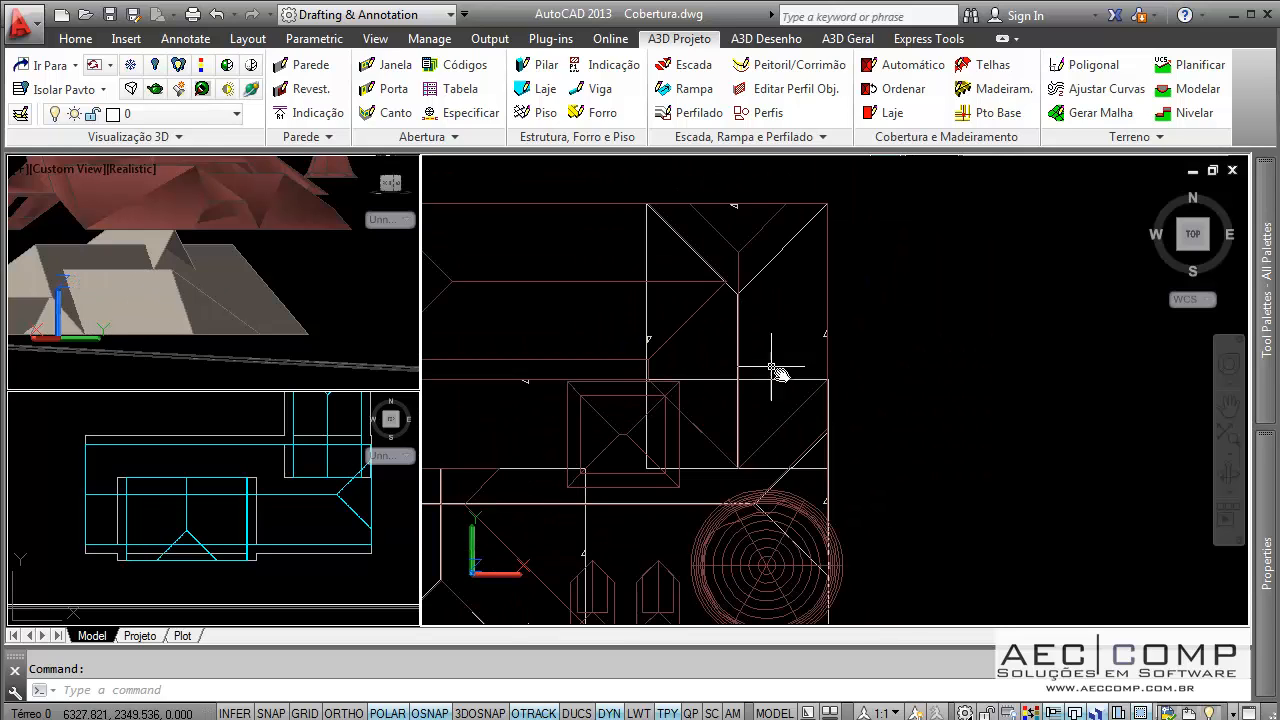
{"action": "left_click", "coordinate": [165, 307]}
{"action": "middle_click_drag", "start_coordinate": [200, 322], "coordinate": [332, 258], "text": "shift"}
{"action": "scroll", "coordinate": [203, 267], "scroll_direction": "up", "scroll_amount": 4}
{"action": "middle_click_drag", "start_coordinate": [131, 288], "coordinate": [263, 220]}
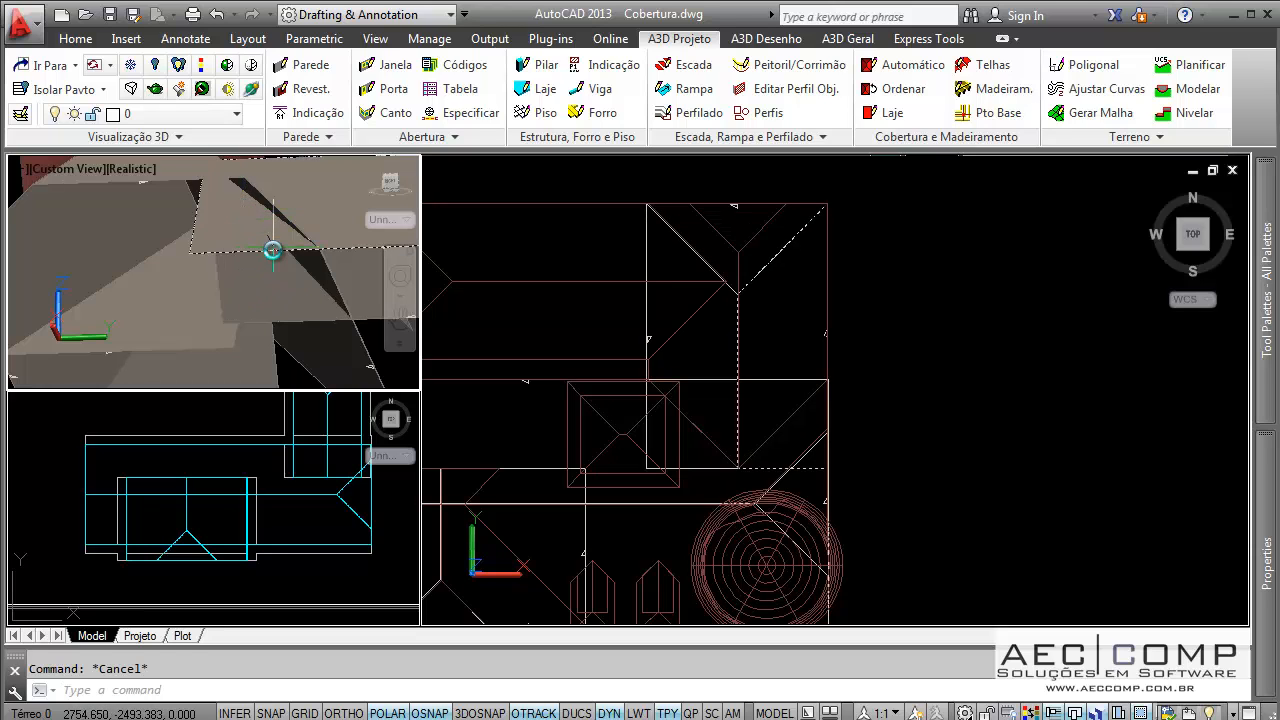
{"action": "middle_click_drag", "start_coordinate": [275, 250], "coordinate": [191, 300], "text": "shift"}
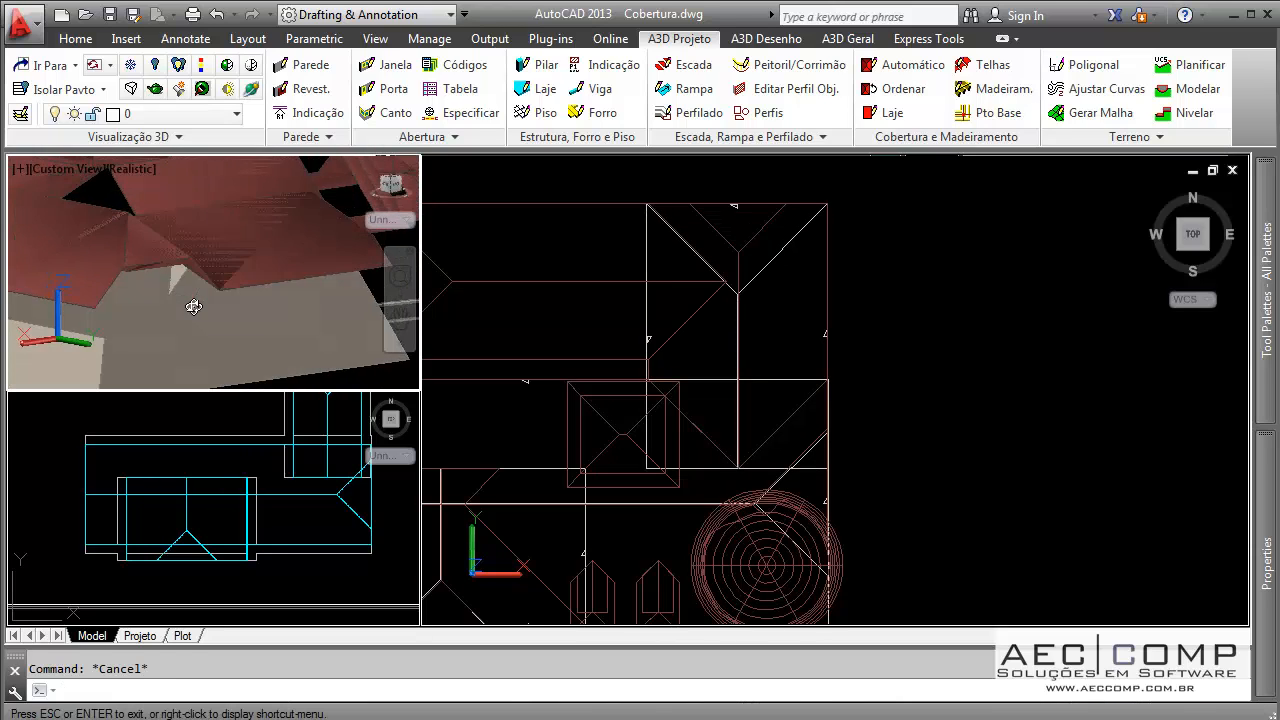
- Set the base elevation (Cota de base) of the northeast wing roof's triangular north plane to 340 and clear the selection
{"action": "left_click", "coordinate": [789, 258]}
{"action": "left_click", "coordinate": [737, 213]}
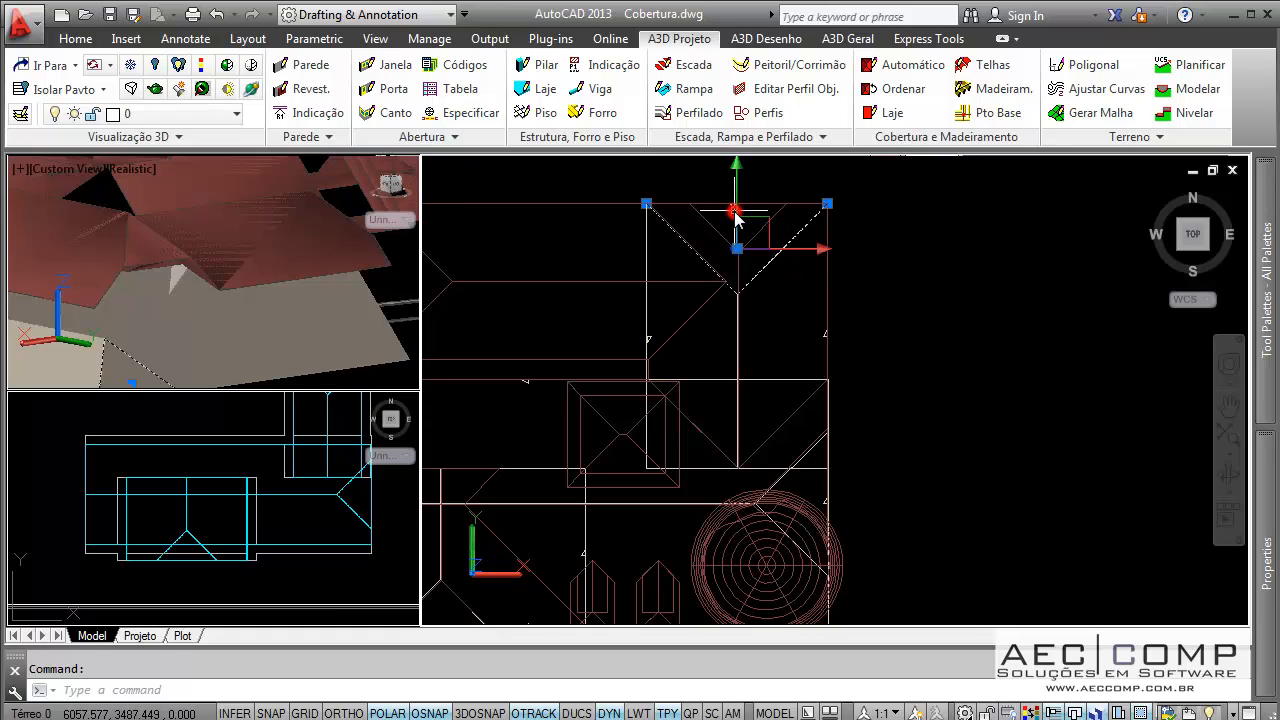
{"action": "mouse_move", "coordinate": [1266, 548]}
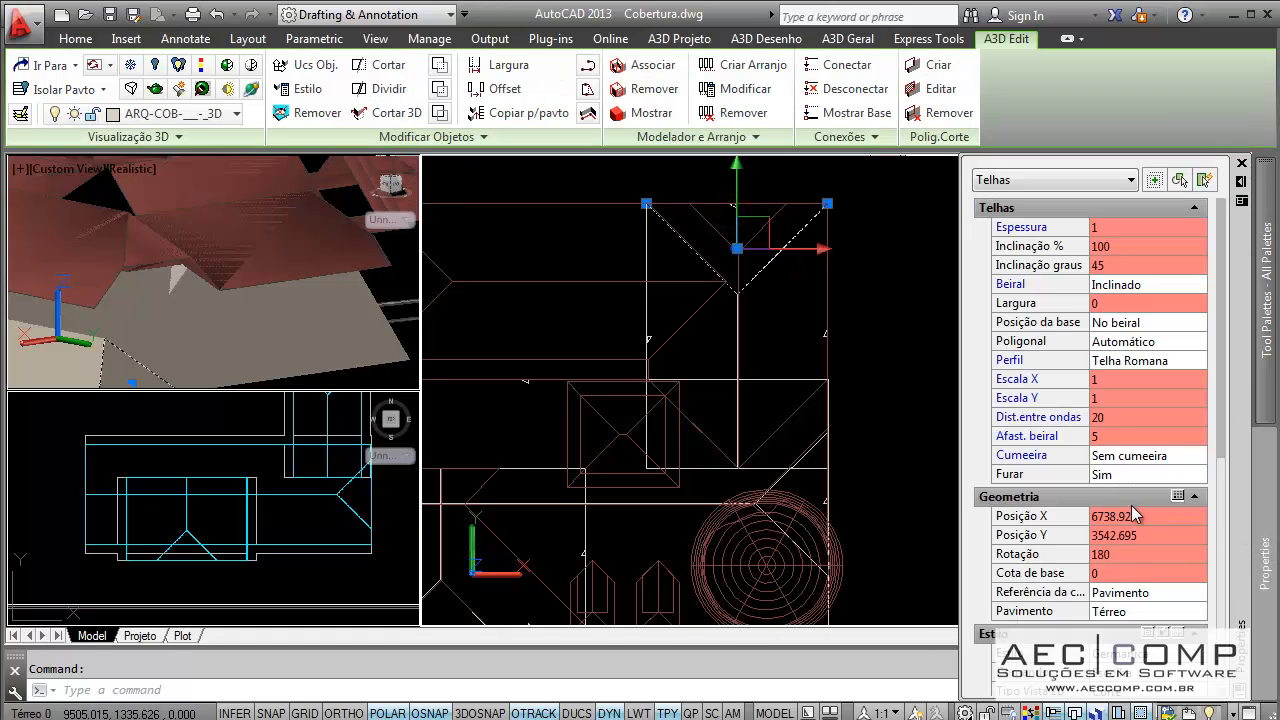
{"action": "left_click", "coordinate": [1121, 573]}
{"action": "type", "text": "340"}
{"action": "key", "text": "Return"}
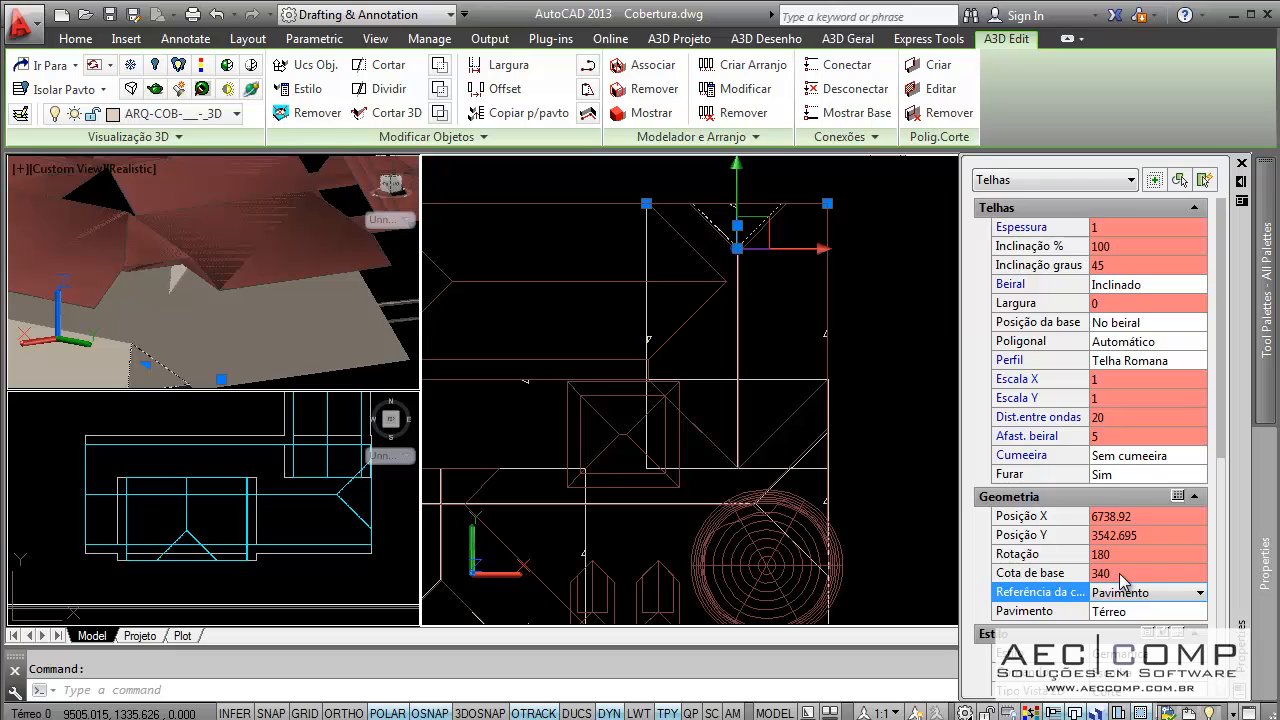
{"action": "key", "text": "Escape"}
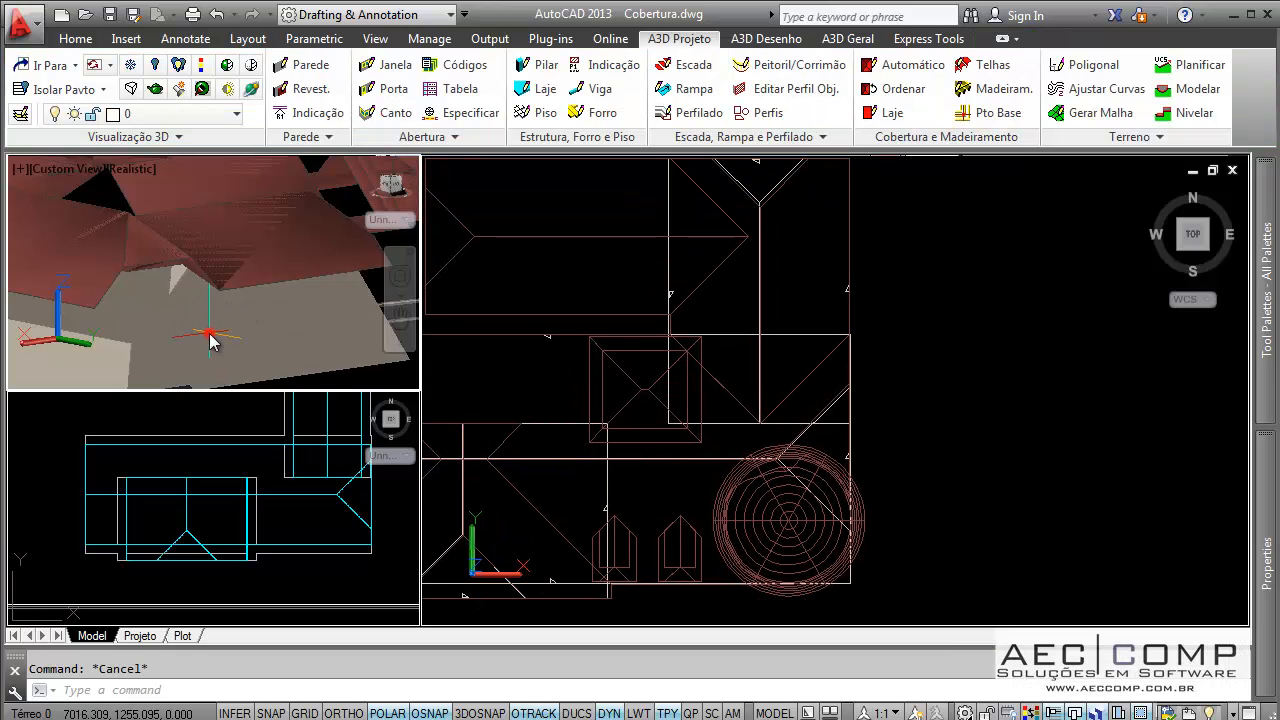
- Inspect the overlapping roof planes of the south projection, northeast wing and central block in 3D from several sides and from below
{"action": "middle_click_drag", "start_coordinate": [175, 344], "coordinate": [262, 235]}
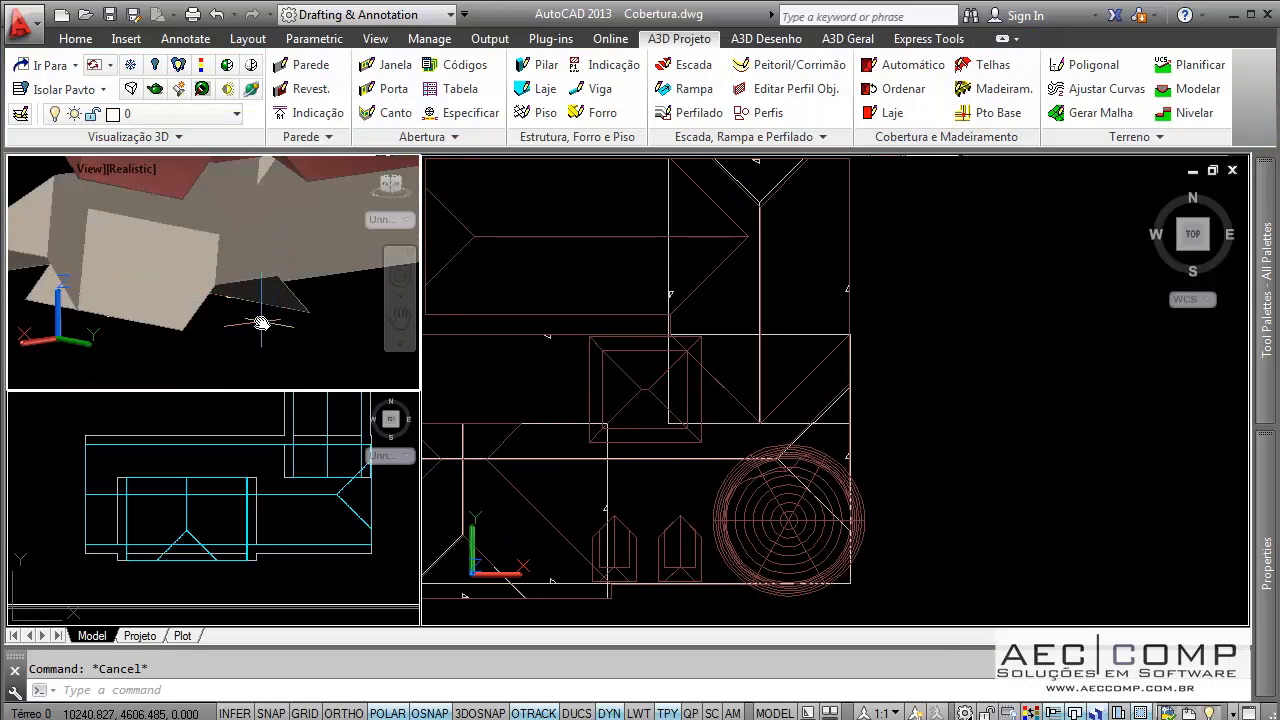
{"action": "middle_click_drag", "start_coordinate": [262, 323], "coordinate": [331, 272], "text": "shift"}
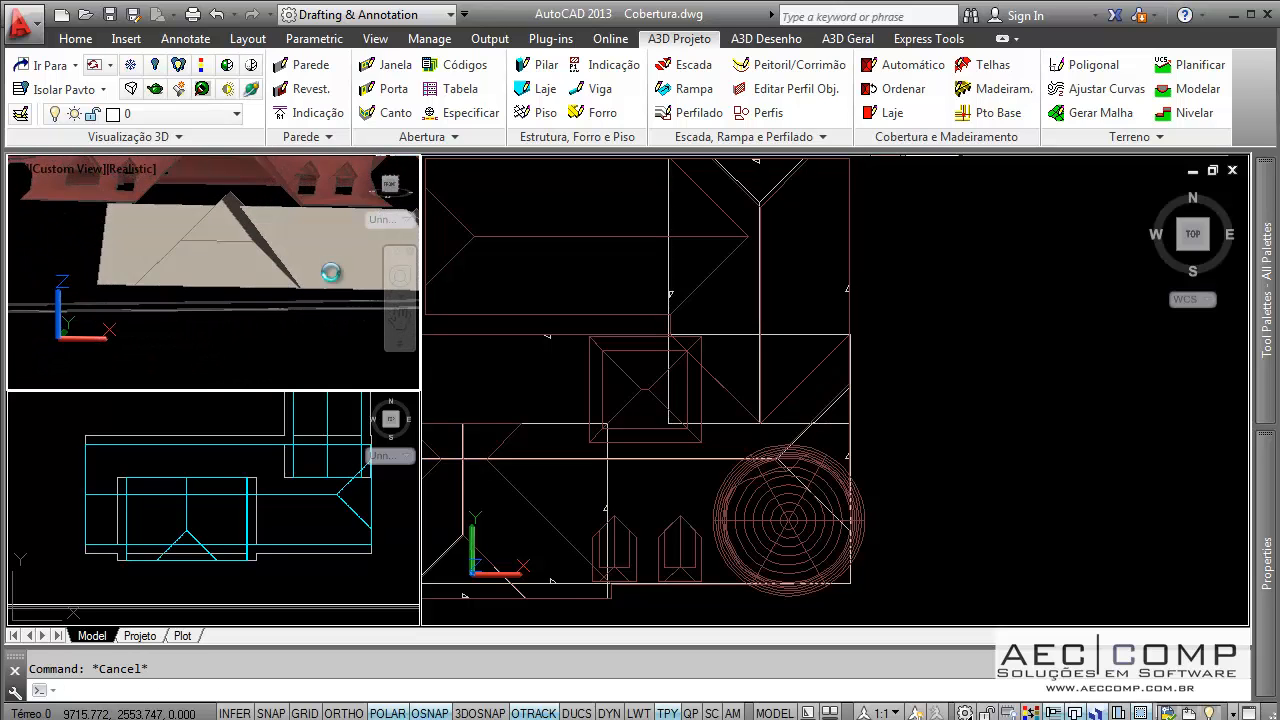
{"action": "middle_click_drag", "start_coordinate": [250, 280], "coordinate": [349, 234], "text": "shift"}
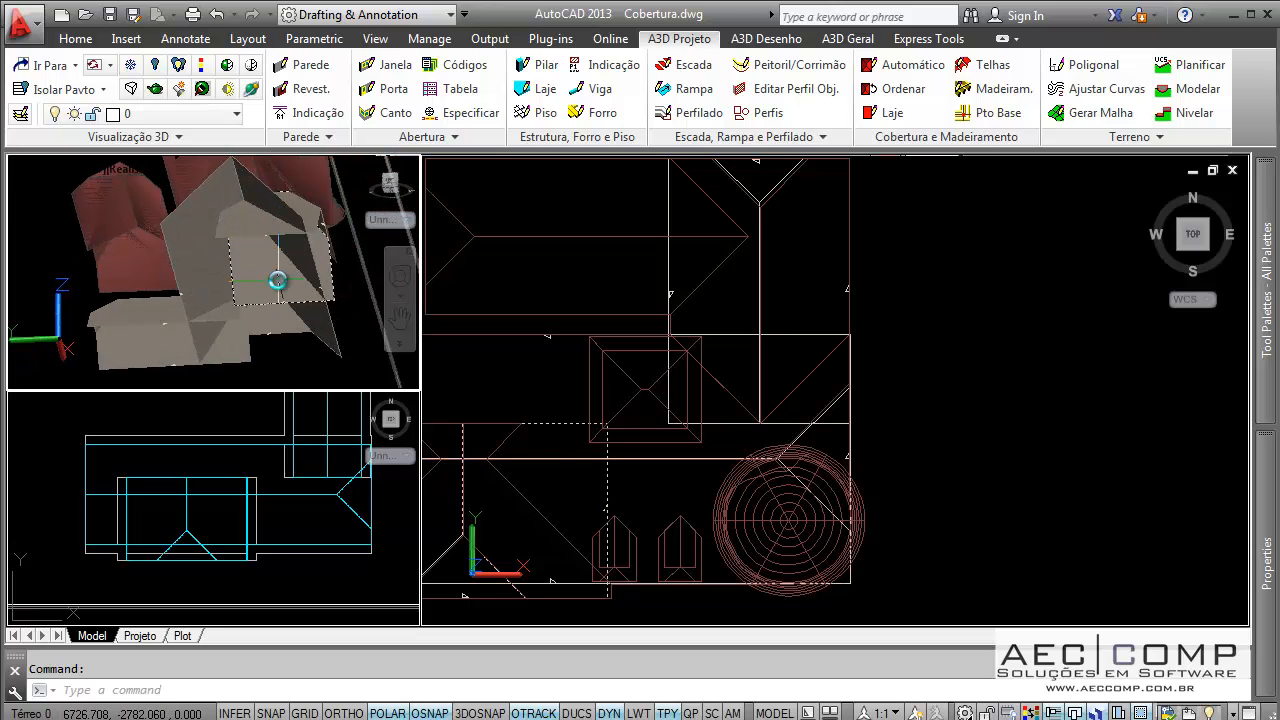
{"action": "mouse_move", "coordinate": [279, 252]}
{"action": "middle_mouse_down", "text": "shift"}
{"action": "mouse_move", "coordinate": [286, 274]}
{"action": "mouse_move", "coordinate": [277, 229]}
{"action": "mouse_move", "coordinate": [263, 337]}
{"action": "mouse_move", "coordinate": [259, 257]}
{"action": "middle_mouse_up", "text": "shift"}
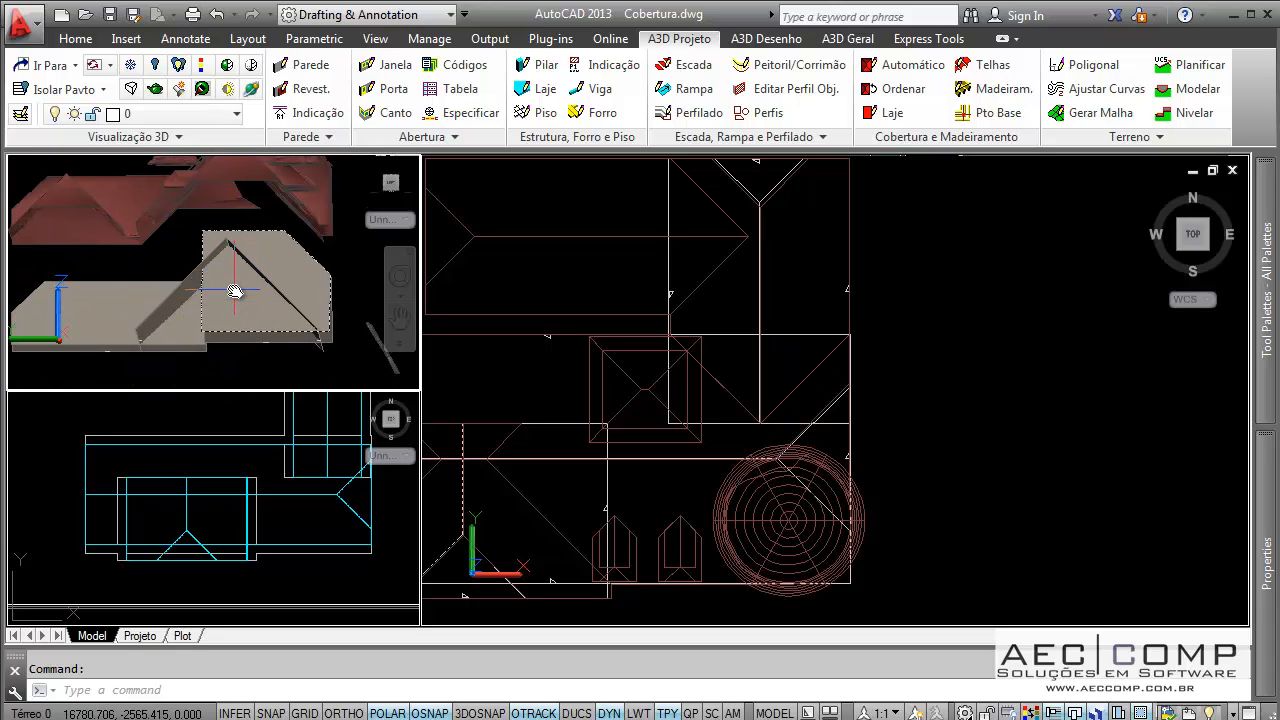
{"action": "middle_click_drag", "start_coordinate": [238, 288], "coordinate": [237, 335], "text": "shift"}
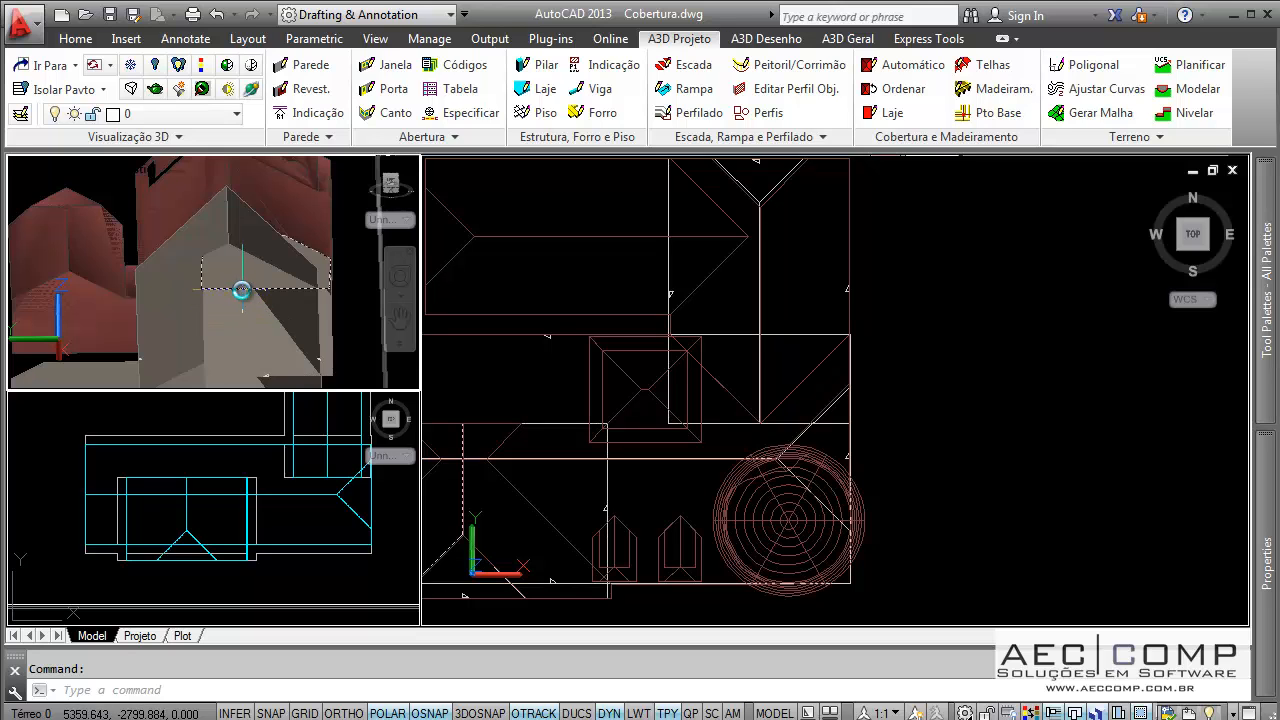
{"action": "mouse_move", "coordinate": [241, 290]}
{"action": "middle_mouse_down", "text": "shift"}
{"action": "mouse_move", "coordinate": [231, 372]}
{"action": "mouse_move", "coordinate": [223, 277]}
{"action": "mouse_move", "coordinate": [237, 289]}
{"action": "mouse_move", "coordinate": [103, 289]}
{"action": "mouse_move", "coordinate": [243, 337]}
{"action": "mouse_move", "coordinate": [172, 360]}
{"action": "mouse_move", "coordinate": [245, 312]}
{"action": "mouse_move", "coordinate": [176, 324]}
{"action": "mouse_move", "coordinate": [200, 294]}
{"action": "mouse_move", "coordinate": [285, 273]}
{"action": "mouse_move", "coordinate": [266, 260]}
{"action": "mouse_move", "coordinate": [133, 272]}
{"action": "mouse_move", "coordinate": [263, 291]}
{"action": "middle_mouse_up", "text": "shift"}
{"action": "scroll", "coordinate": [164, 268], "scroll_direction": "up", "scroll_amount": 2}
{"action": "middle_click_drag", "start_coordinate": [164, 268], "coordinate": [152, 258]}
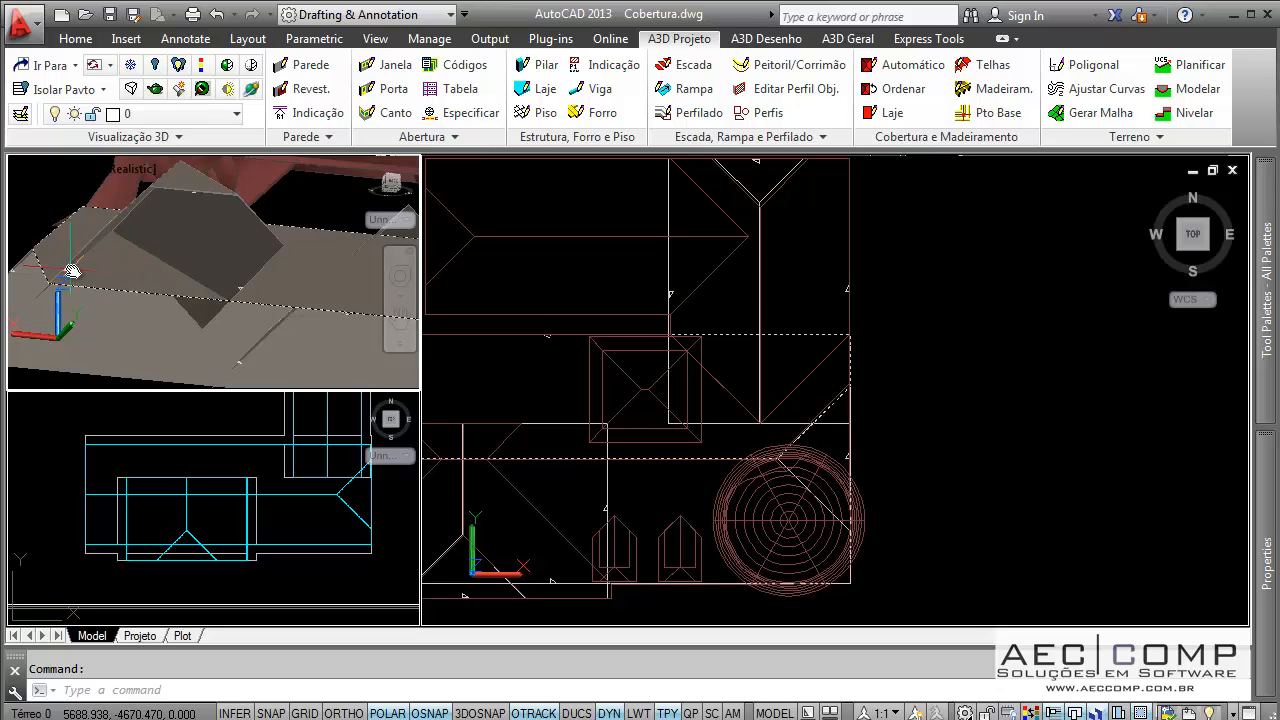
{"action": "middle_click_drag", "start_coordinate": [163, 266], "coordinate": [280, 311], "text": "shift"}
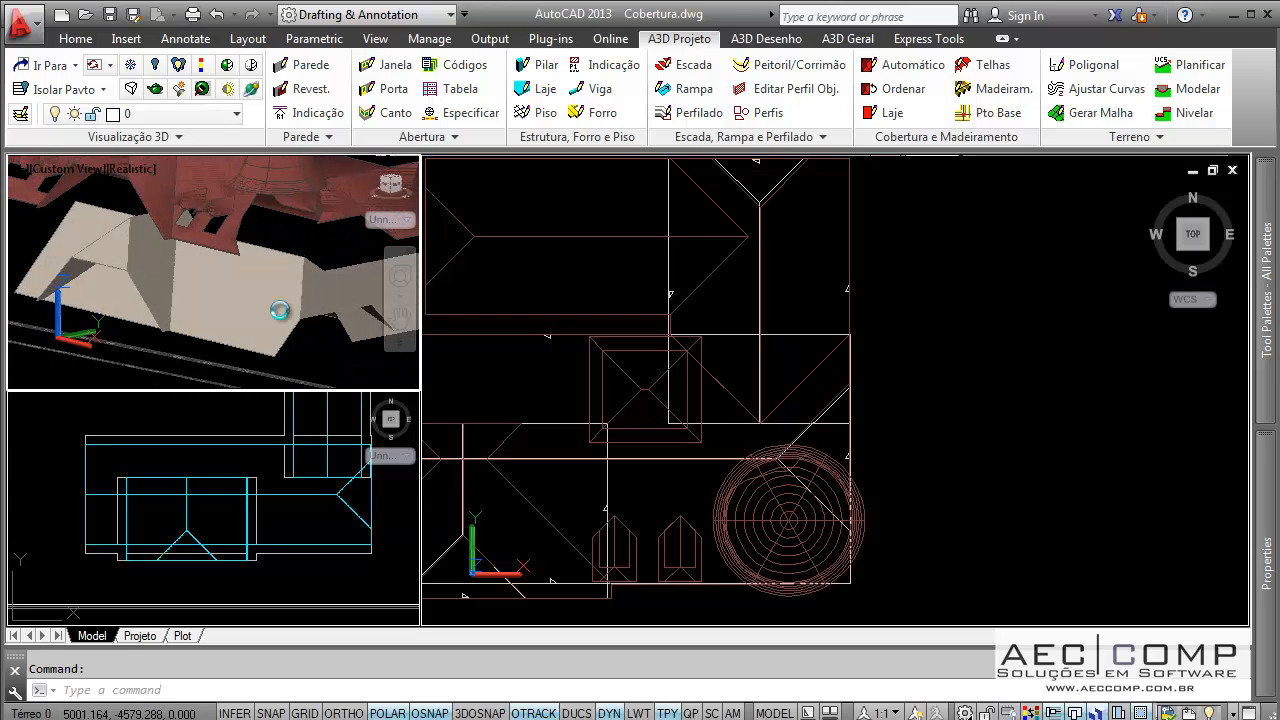
- Create a 2D section view with letter A along a north-south cut line just west of the south projection, looking east
{"action": "left_click", "coordinate": [686, 306]}
{"action": "scroll", "coordinate": [772, 340], "scroll_direction": "down", "scroll_amount": 5}
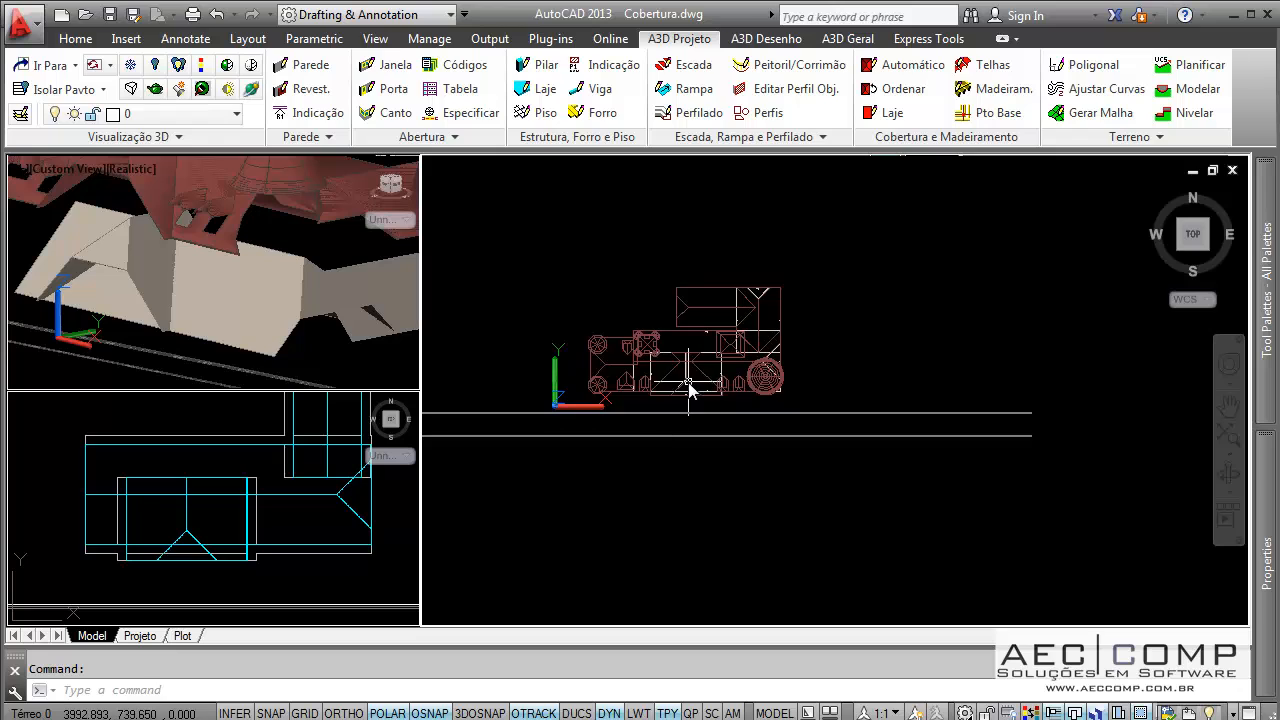
{"action": "scroll", "coordinate": [692, 388], "scroll_direction": "up", "scroll_amount": 3}
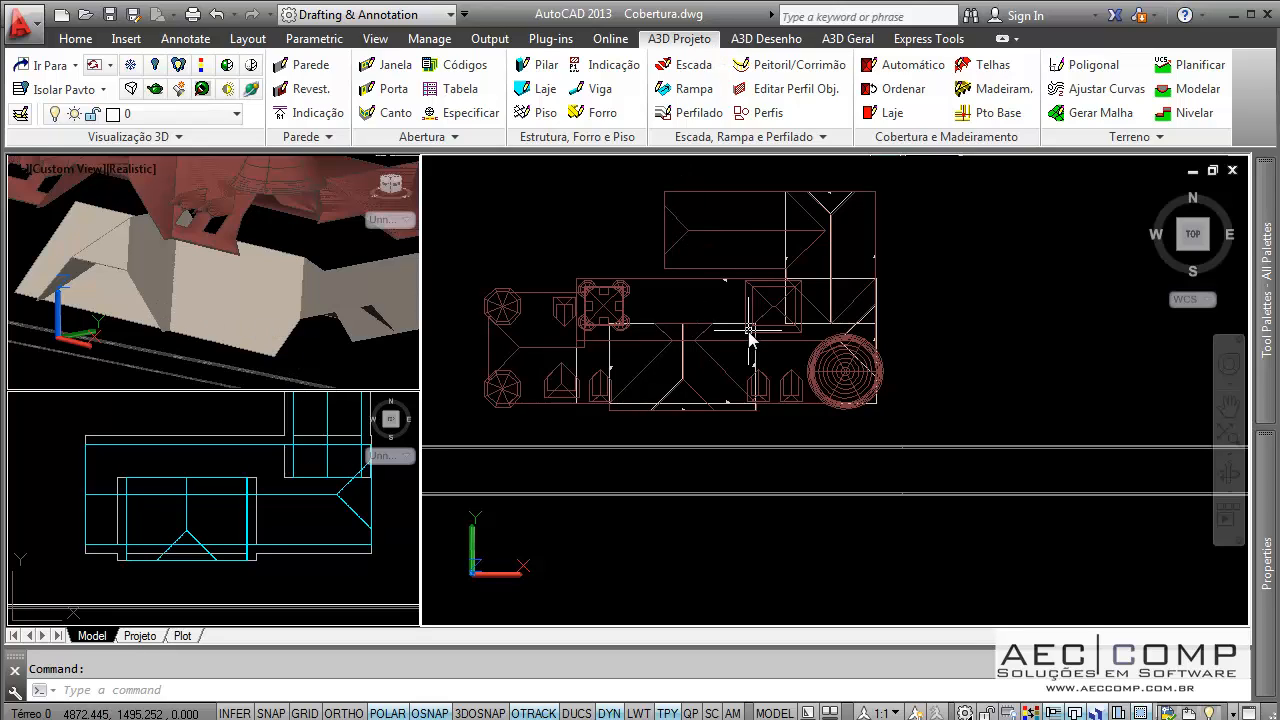
{"action": "left_click", "coordinate": [846, 40]}
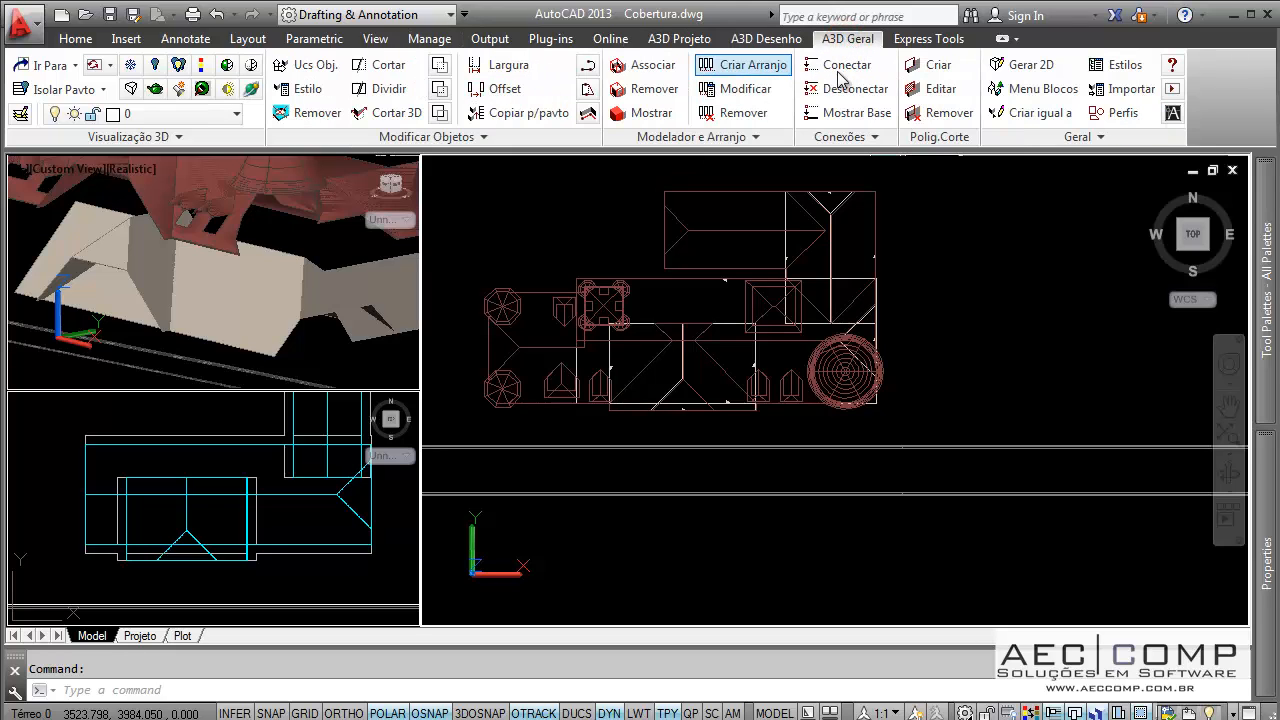
{"action": "left_click", "coordinate": [762, 42]}
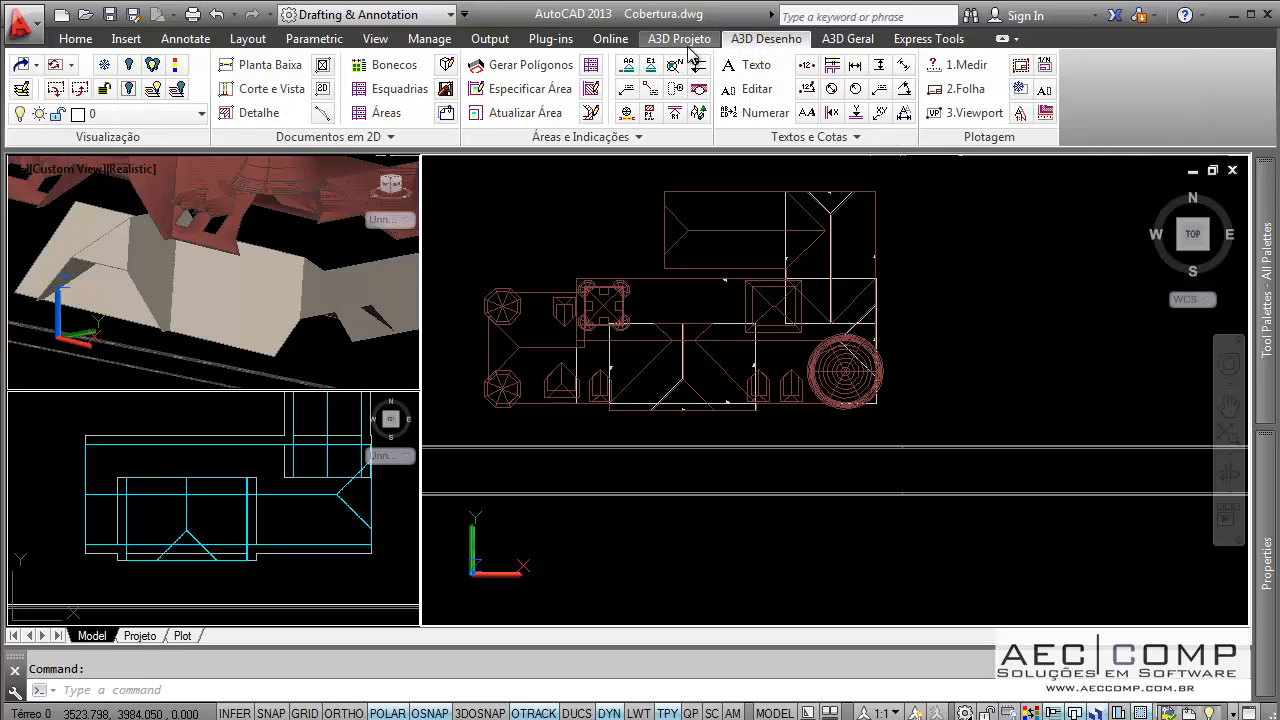
{"action": "left_click", "coordinate": [288, 92]}
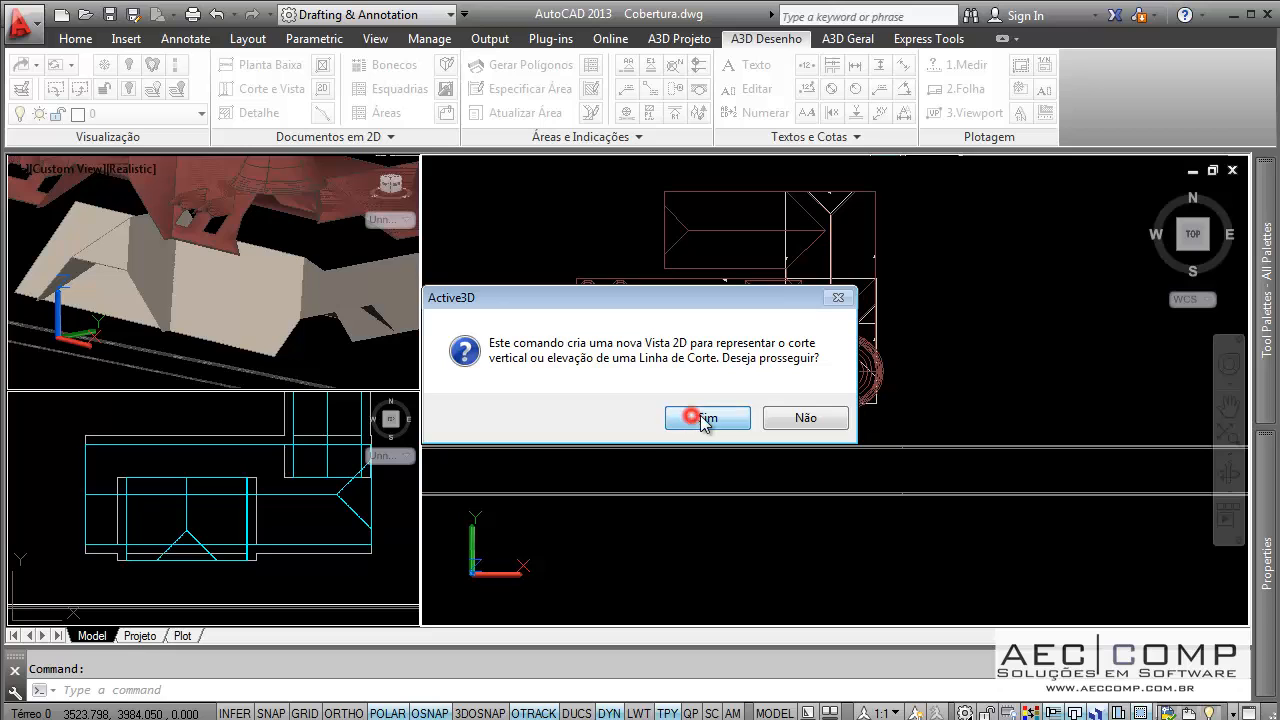
{"action": "left_click", "coordinate": [705, 418]}
{"action": "left_click", "coordinate": [660, 435]}
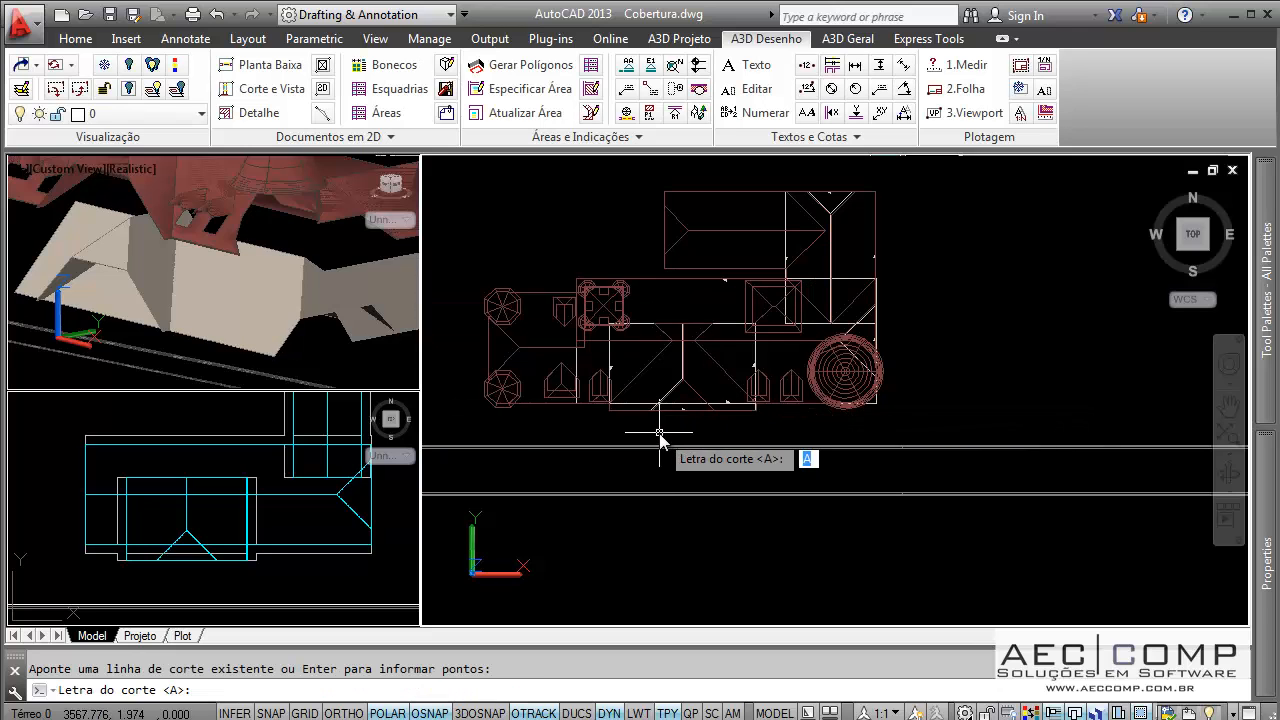
{"action": "key", "text": "Return"}
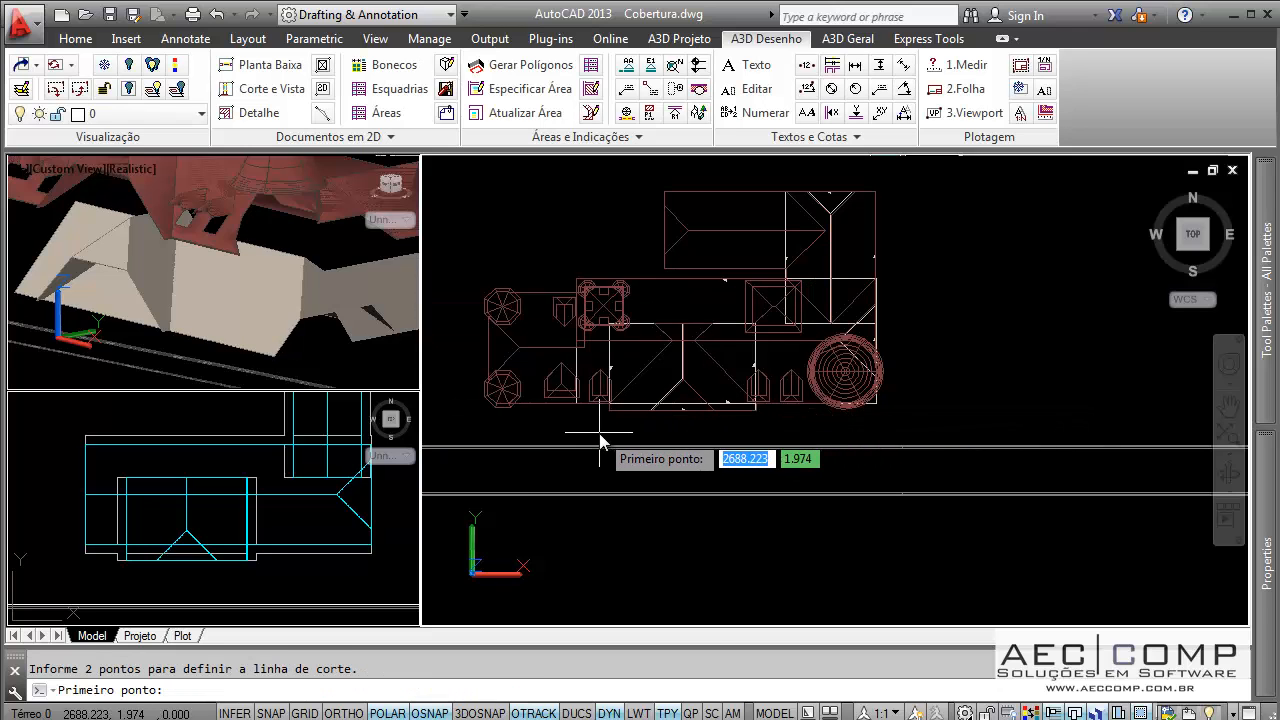
{"action": "left_click", "coordinate": [600, 440]}
{"action": "left_click", "coordinate": [600, 262]}
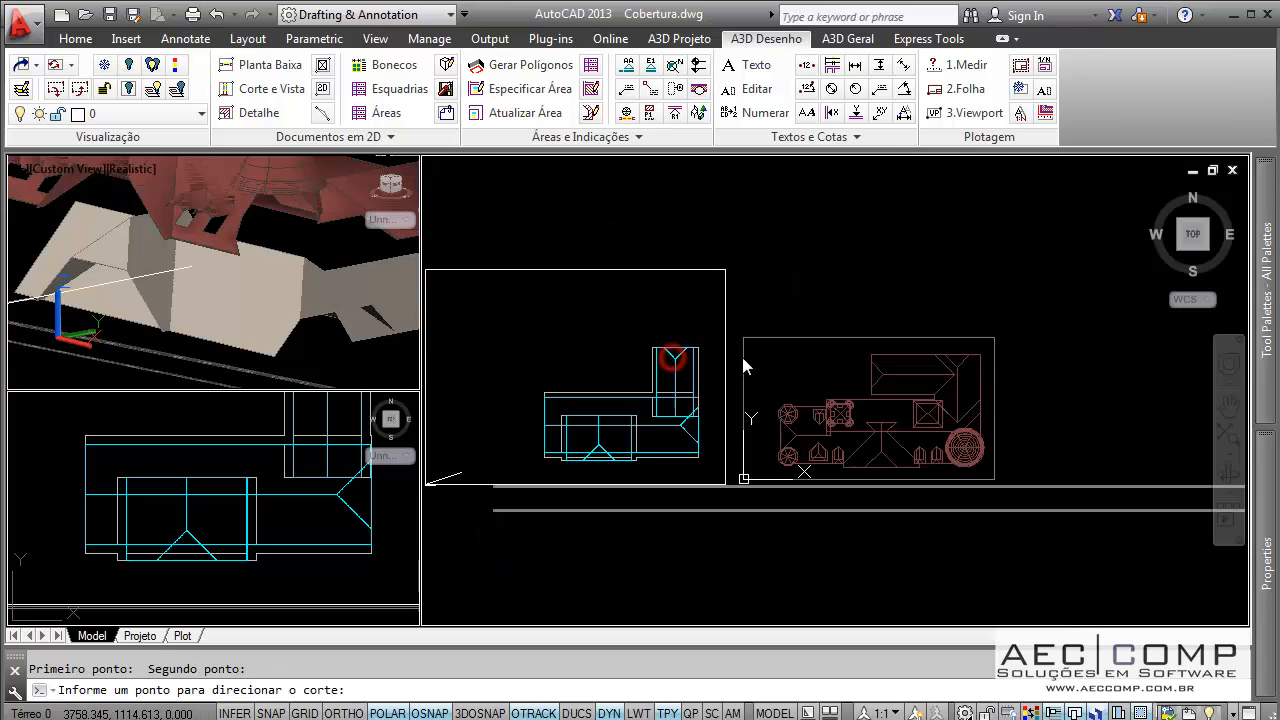
{"action": "left_click", "coordinate": [743, 359]}
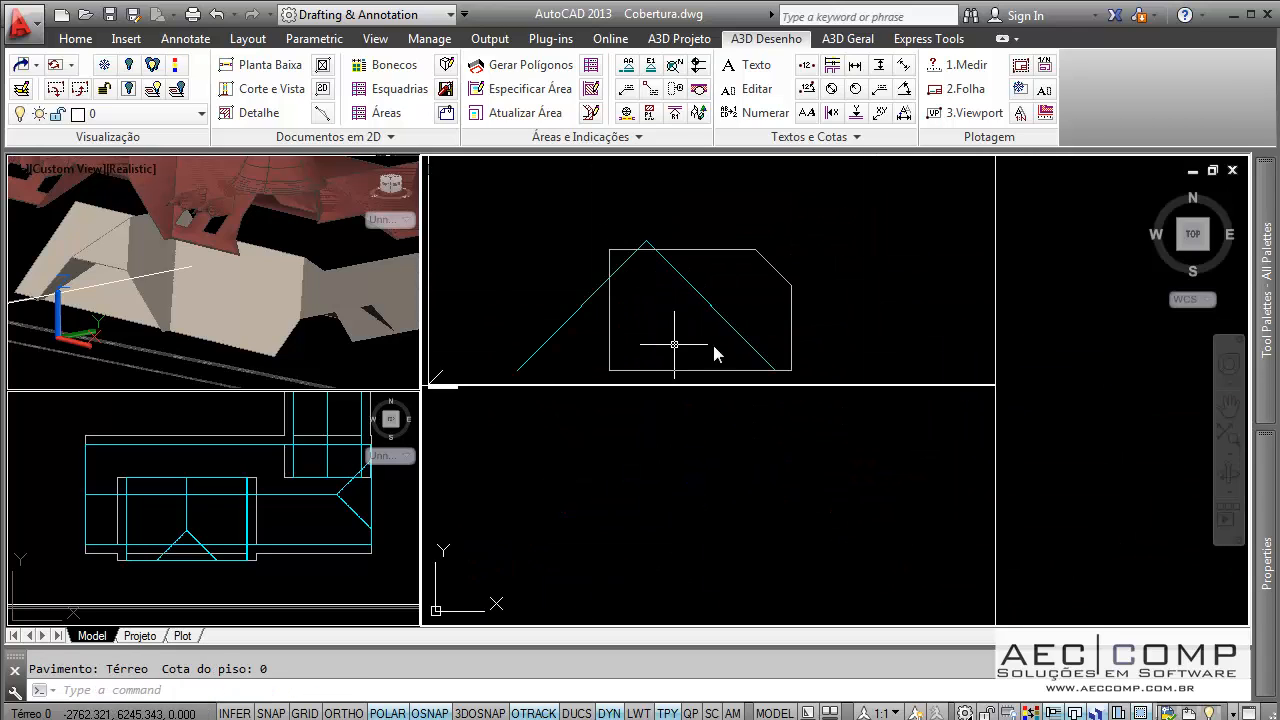
- Set the hide depth (Prof. do Hide) of section view Corte AA to 5000 and clear the selection
{"action": "mouse_move", "coordinate": [715, 352]}
{"action": "middle_mouse_down"}
{"action": "mouse_move", "coordinate": [737, 309]}
{"action": "mouse_move", "coordinate": [698, 286]}
{"action": "middle_mouse_up"}
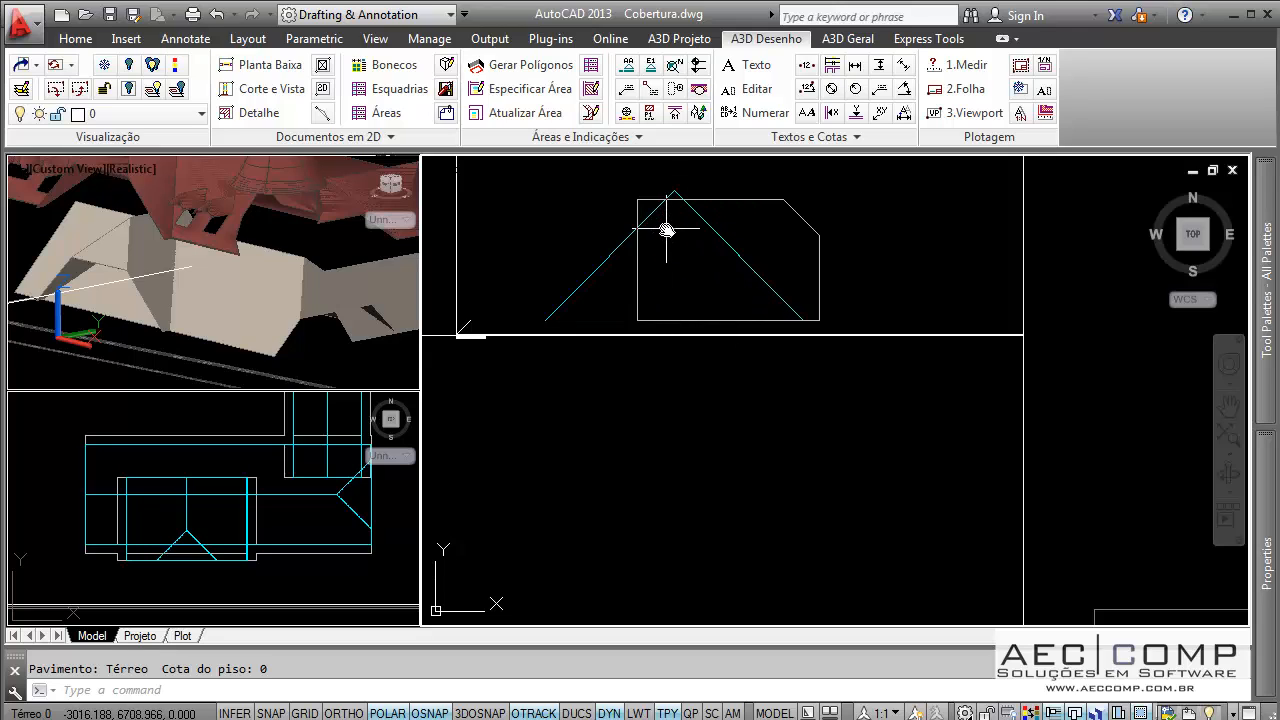
{"action": "middle_click_drag", "start_coordinate": [171, 299], "coordinate": [310, 285], "text": "shift"}
{"action": "left_click", "coordinate": [485, 268]}
{"action": "left_click", "coordinate": [443, 257]}
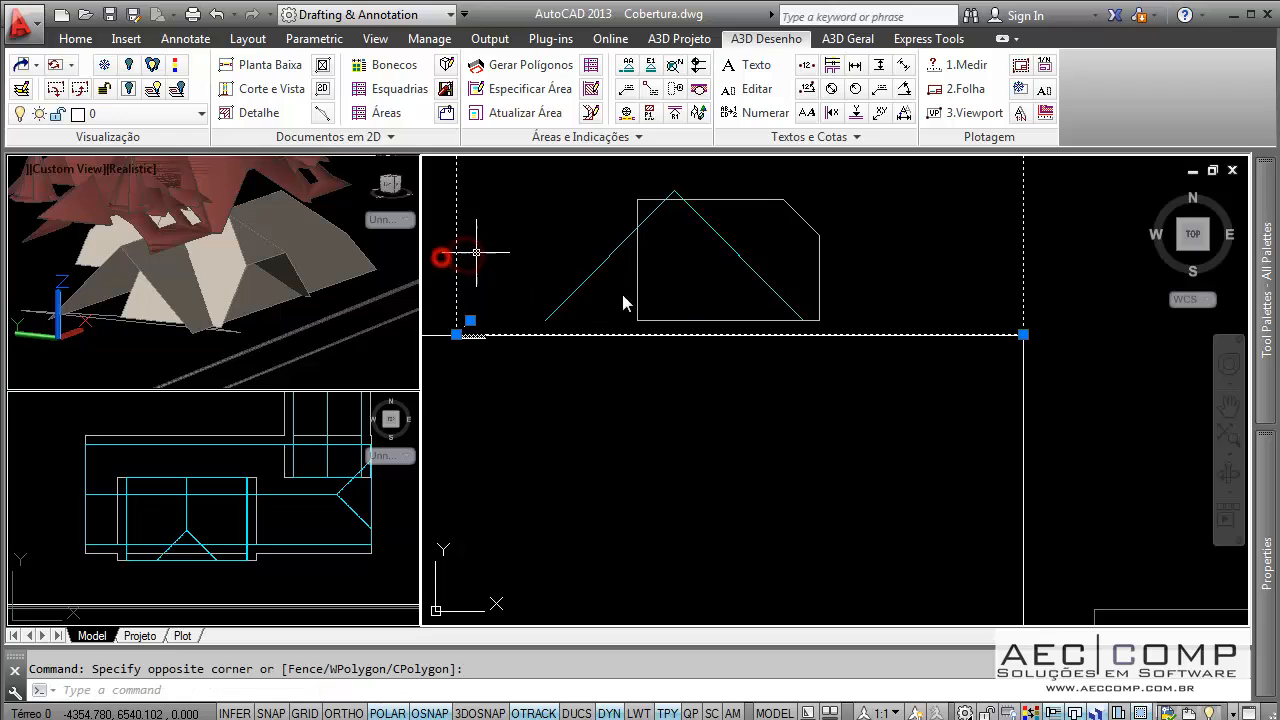
{"action": "mouse_move", "coordinate": [1268, 530]}
{"action": "left_click", "coordinate": [1101, 304]}
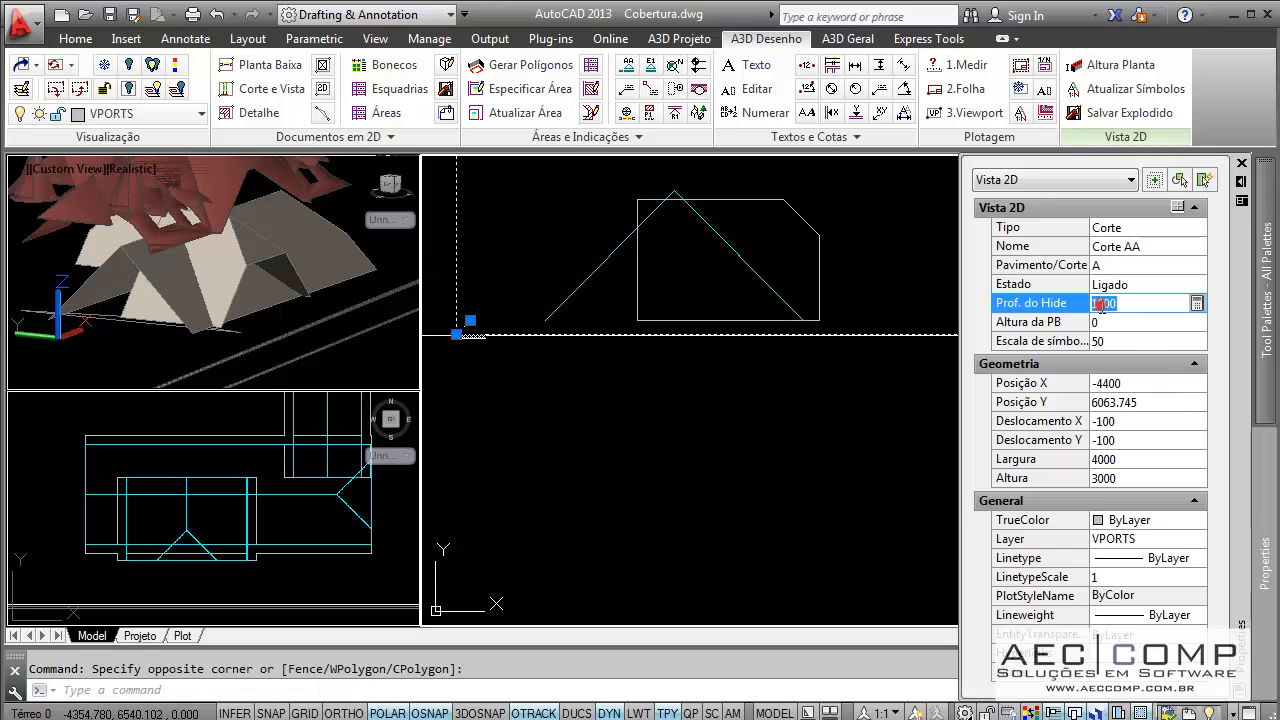
{"action": "type", "text": "5"}
{"action": "key", "text": "Return"}
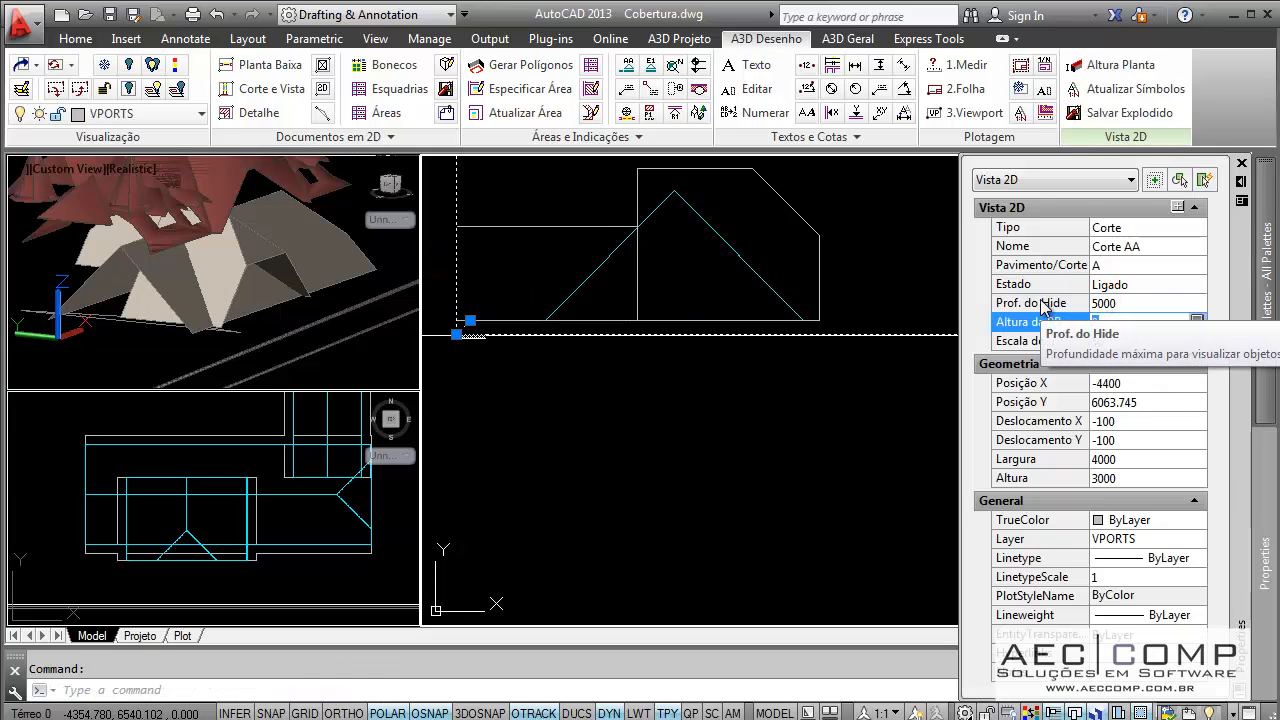
{"action": "key", "text": "Escape"}
- Start a polyline in section AA where the north slope meets the projection roof's outline, tracing over the ridge down to the south eave
{"action": "middle_click_drag", "start_coordinate": [713, 259], "coordinate": [765, 299]}
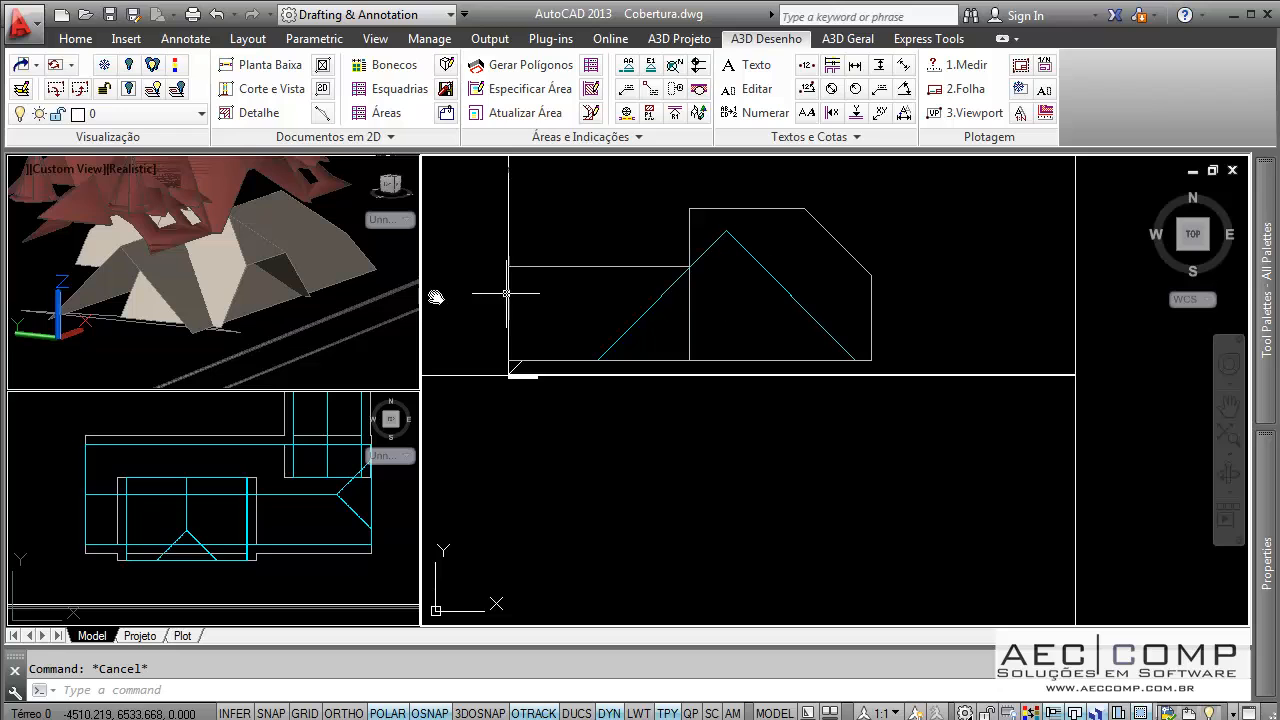
{"action": "type", "text": "p"}
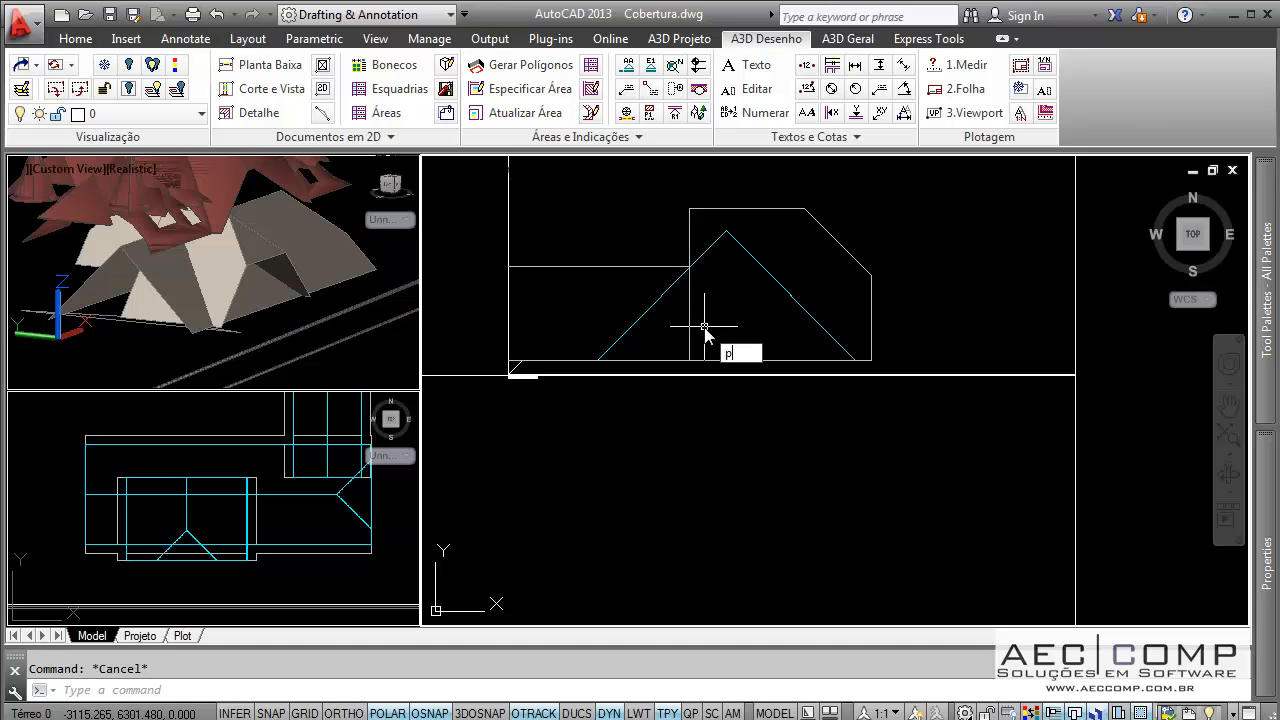
{"action": "type", "text": "l"}
{"action": "key", "text": "Return"}
{"action": "scroll", "coordinate": [669, 291], "scroll_direction": "up", "scroll_amount": 4}
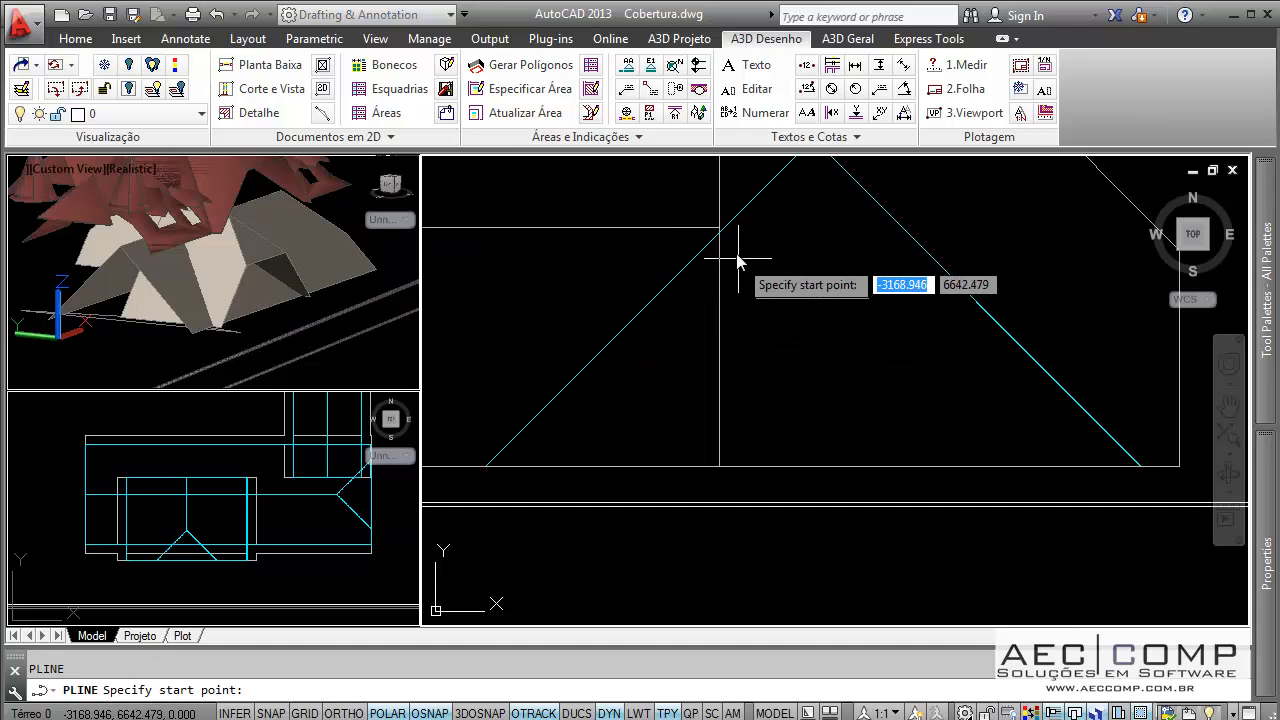
{"action": "scroll", "coordinate": [734, 247], "scroll_direction": "up", "scroll_amount": 3}
{"action": "left_click", "coordinate": [646, 241]}
{"action": "scroll", "coordinate": [704, 230], "scroll_direction": "down", "scroll_amount": 1}
{"action": "middle_click_drag", "start_coordinate": [688, 264], "coordinate": [461, 558]}
{"action": "scroll", "coordinate": [685, 283], "scroll_direction": "up", "scroll_amount": 3}
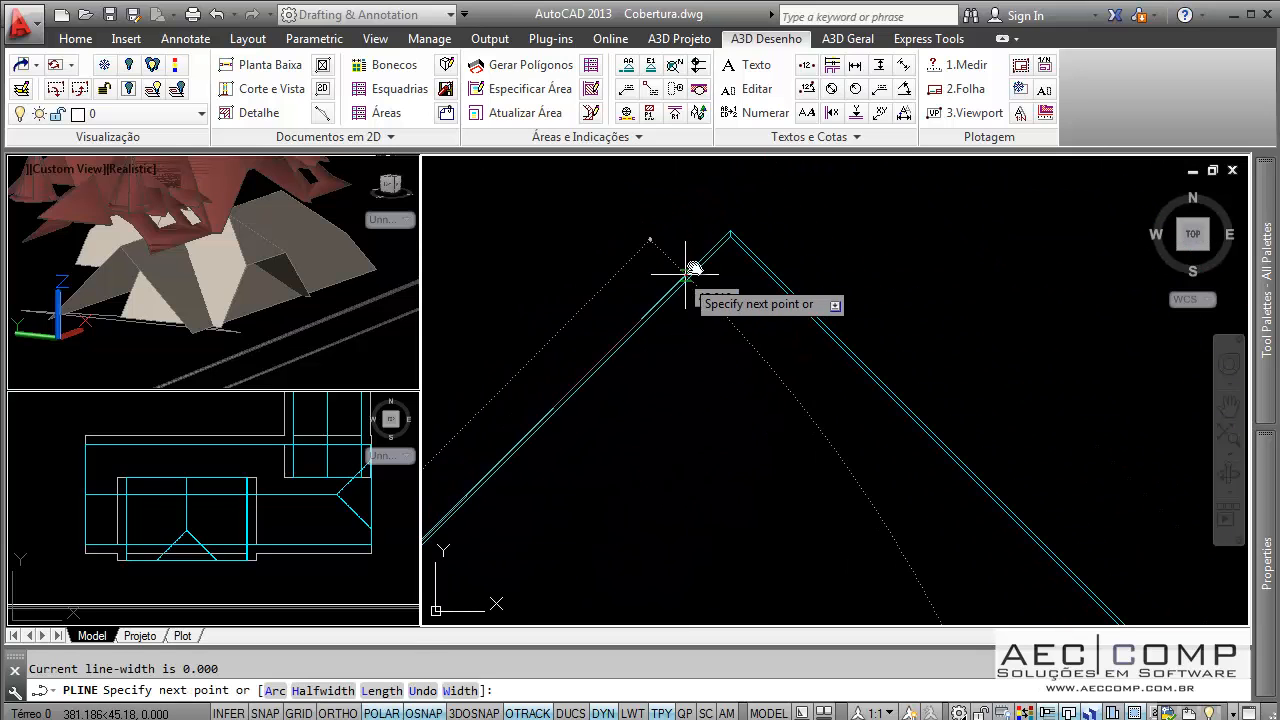
{"action": "left_click", "coordinate": [730, 240]}
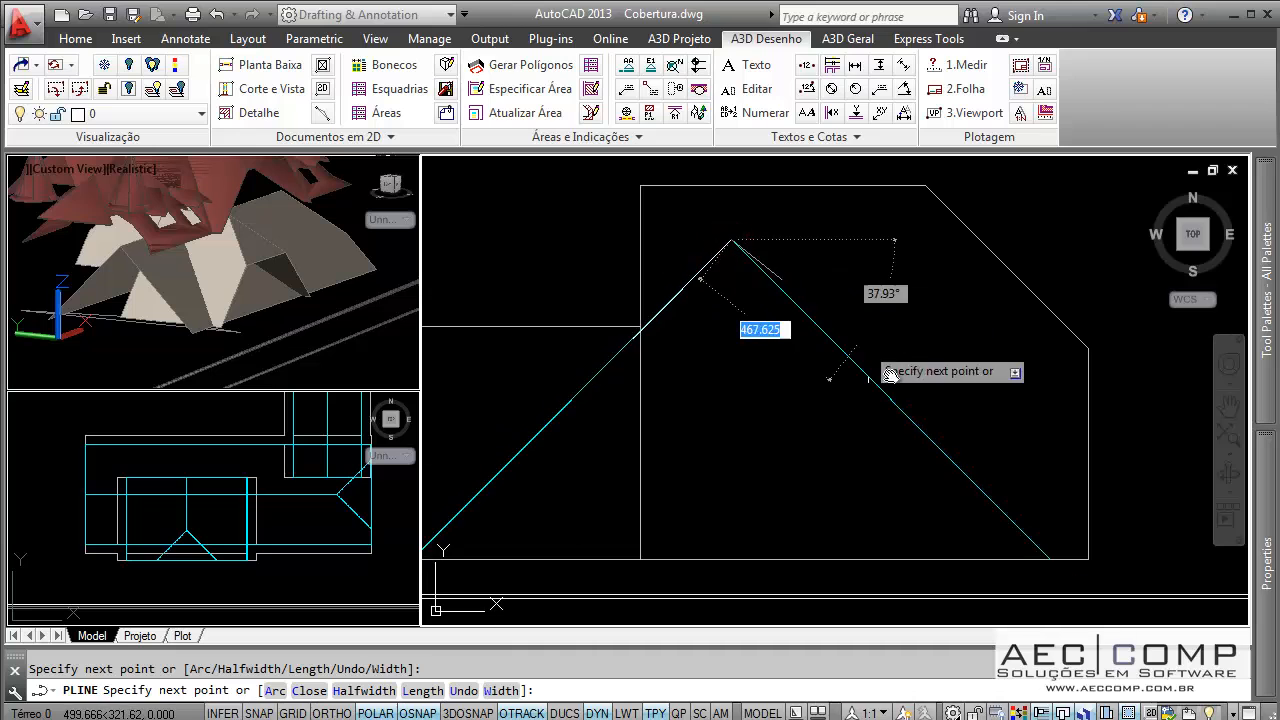
{"action": "scroll", "coordinate": [889, 375], "scroll_direction": "up", "scroll_amount": 5}
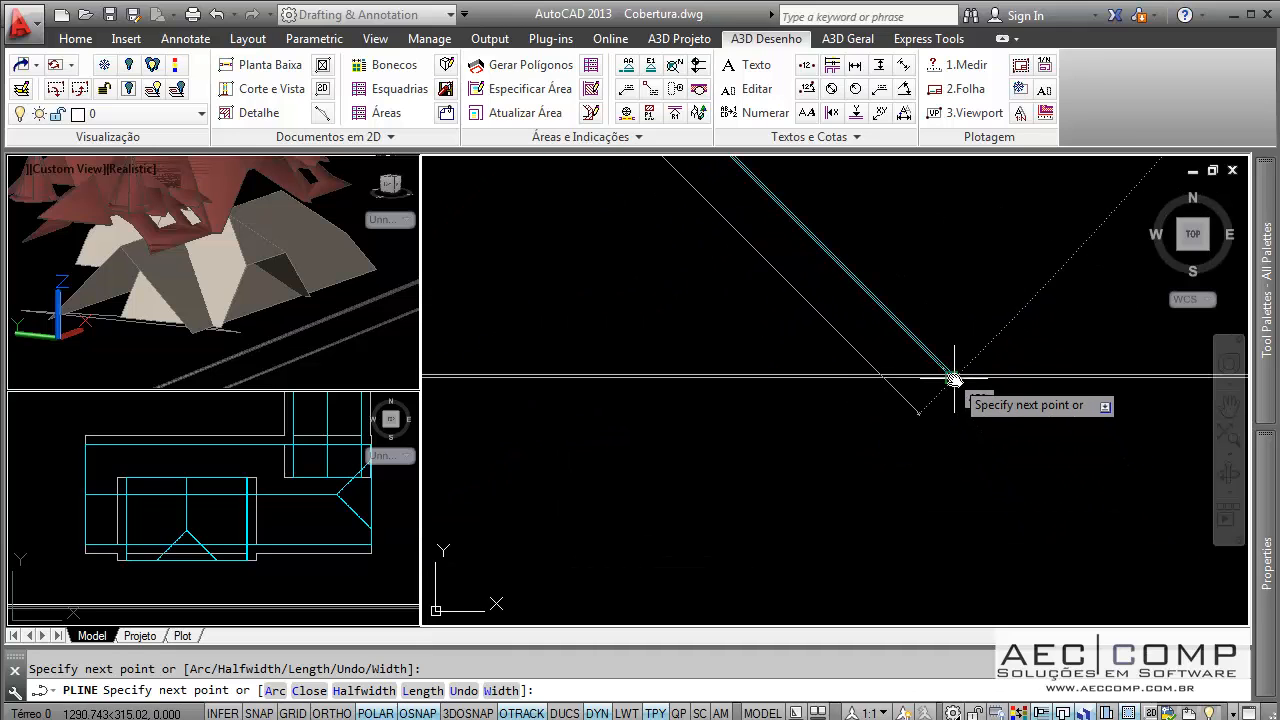
{"action": "left_click", "coordinate": [954, 379]}
- Finish the polyline by dropping below the south eave, running horizontally north, rising to the north slope and following it to the start point
{"action": "scroll", "coordinate": [953, 428], "scroll_direction": "down", "scroll_amount": 3}
{"action": "left_click", "coordinate": [954, 484]}
{"action": "scroll", "coordinate": [901, 470], "scroll_direction": "down", "scroll_amount": 1}
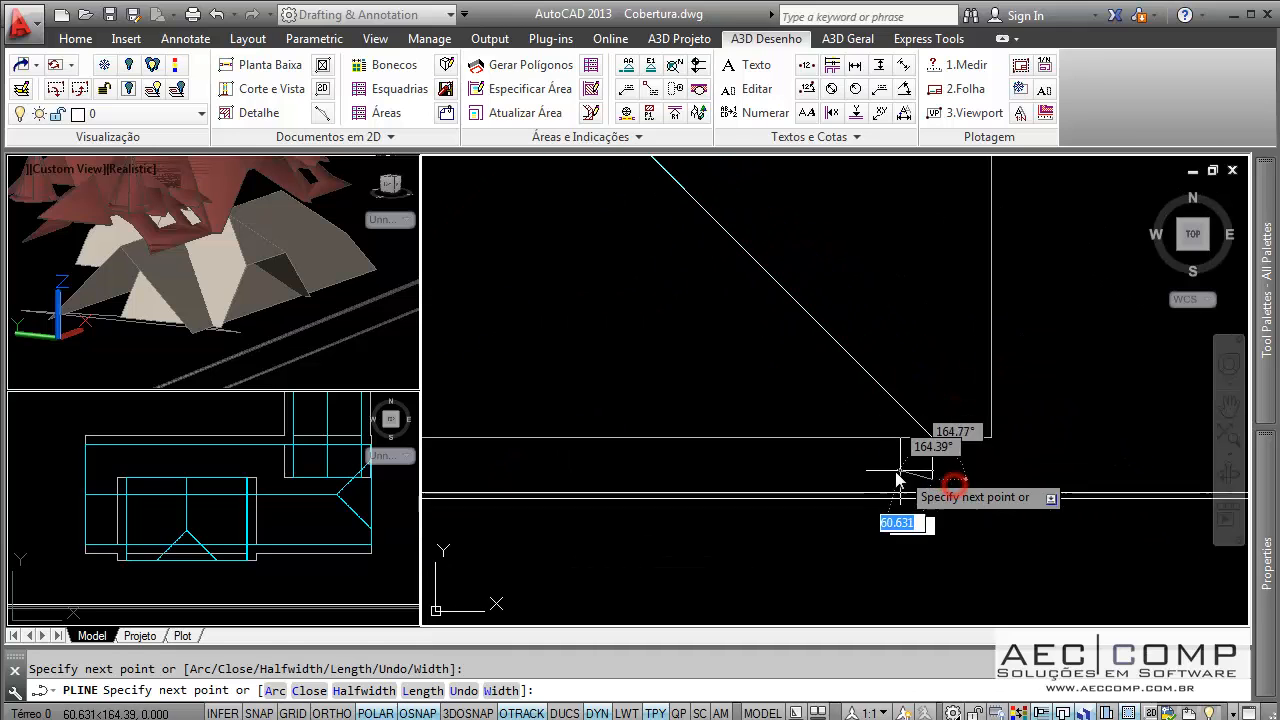
{"action": "scroll", "coordinate": [900, 470], "scroll_direction": "down", "scroll_amount": 1}
{"action": "middle_click_drag", "start_coordinate": [697, 443], "coordinate": [1026, 423]}
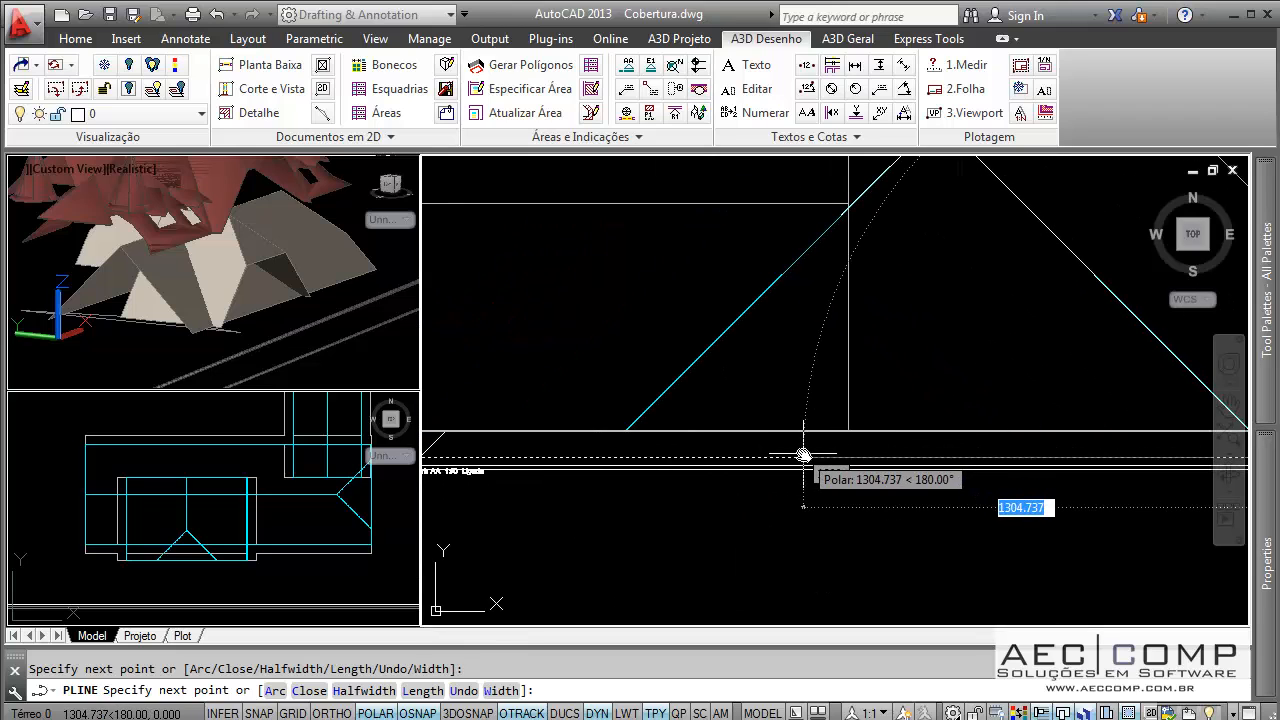
{"action": "left_click", "coordinate": [803, 455]}
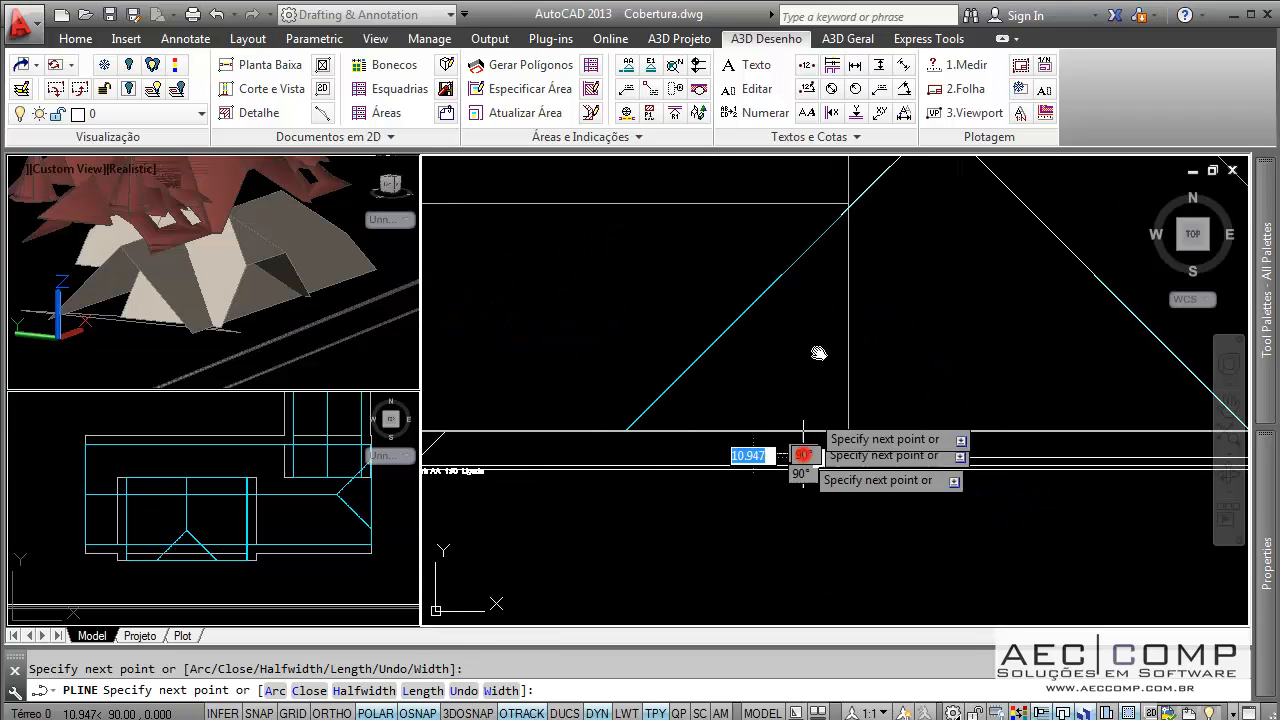
{"action": "left_click", "coordinate": [804, 255]}
{"action": "scroll", "coordinate": [838, 222], "scroll_direction": "up", "scroll_amount": 2}
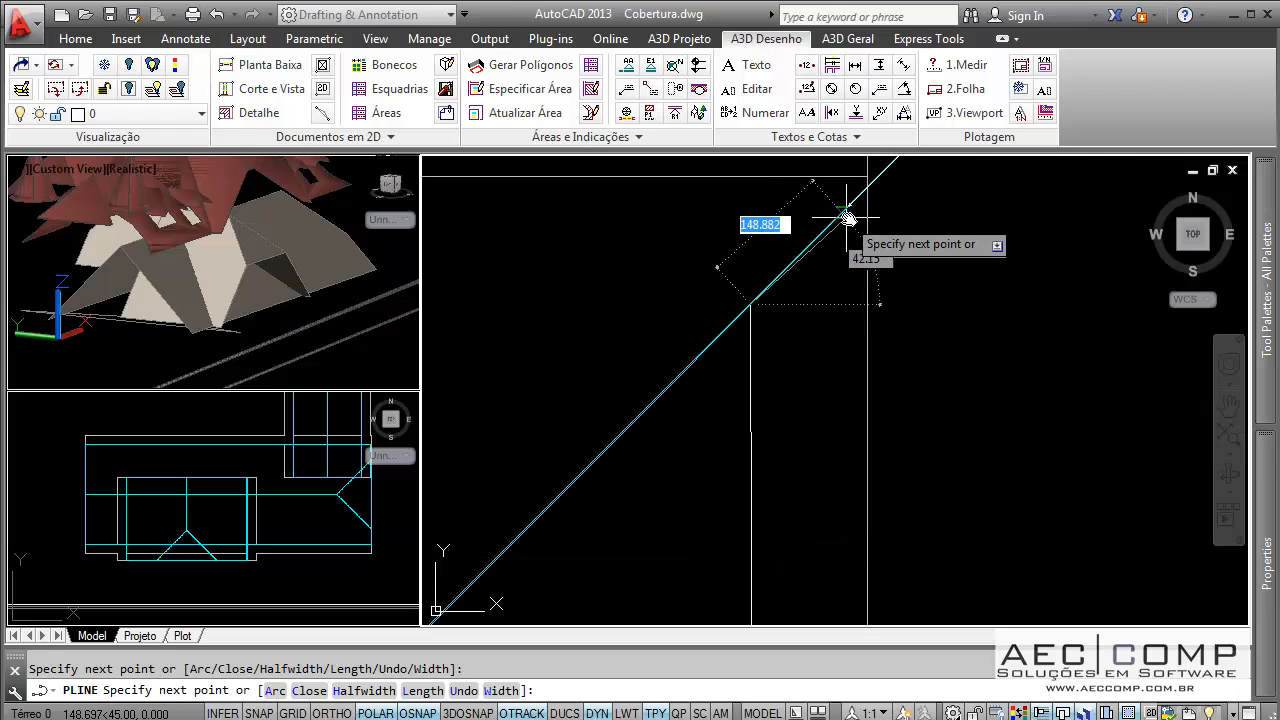
{"action": "left_click", "coordinate": [850, 207]}
{"action": "scroll", "coordinate": [830, 305], "scroll_direction": "down", "scroll_amount": 5}
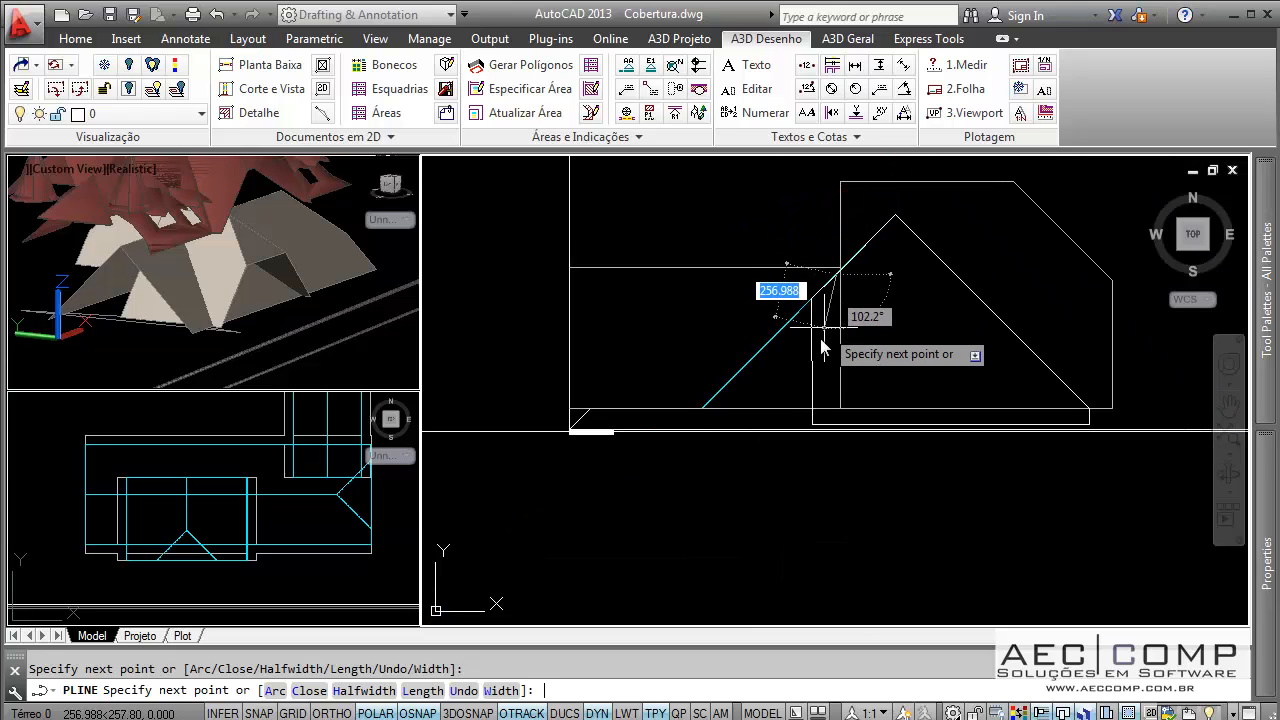
{"action": "key", "text": "Return"}
- Check the projection roof's outline in the section and turn on the display of the classic menu bar
{"action": "left_click", "coordinate": [814, 357]}
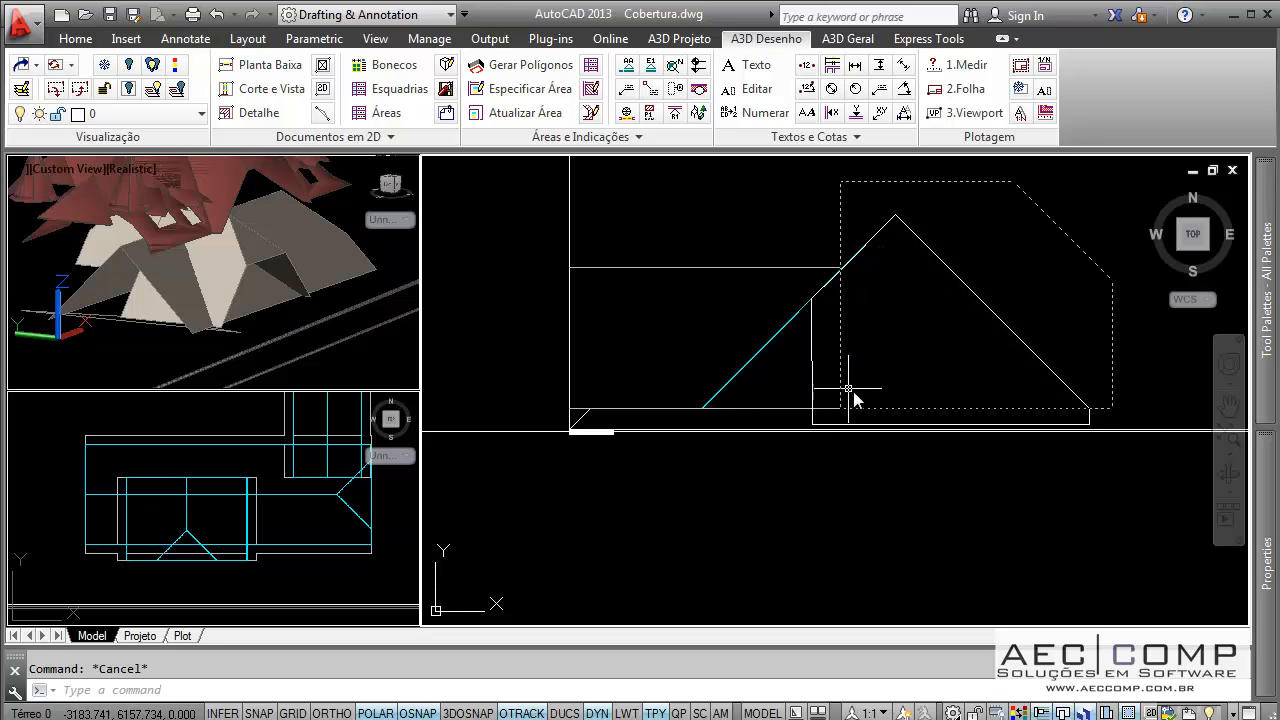
{"action": "middle_click_drag", "start_coordinate": [853, 398], "coordinate": [690, 412]}
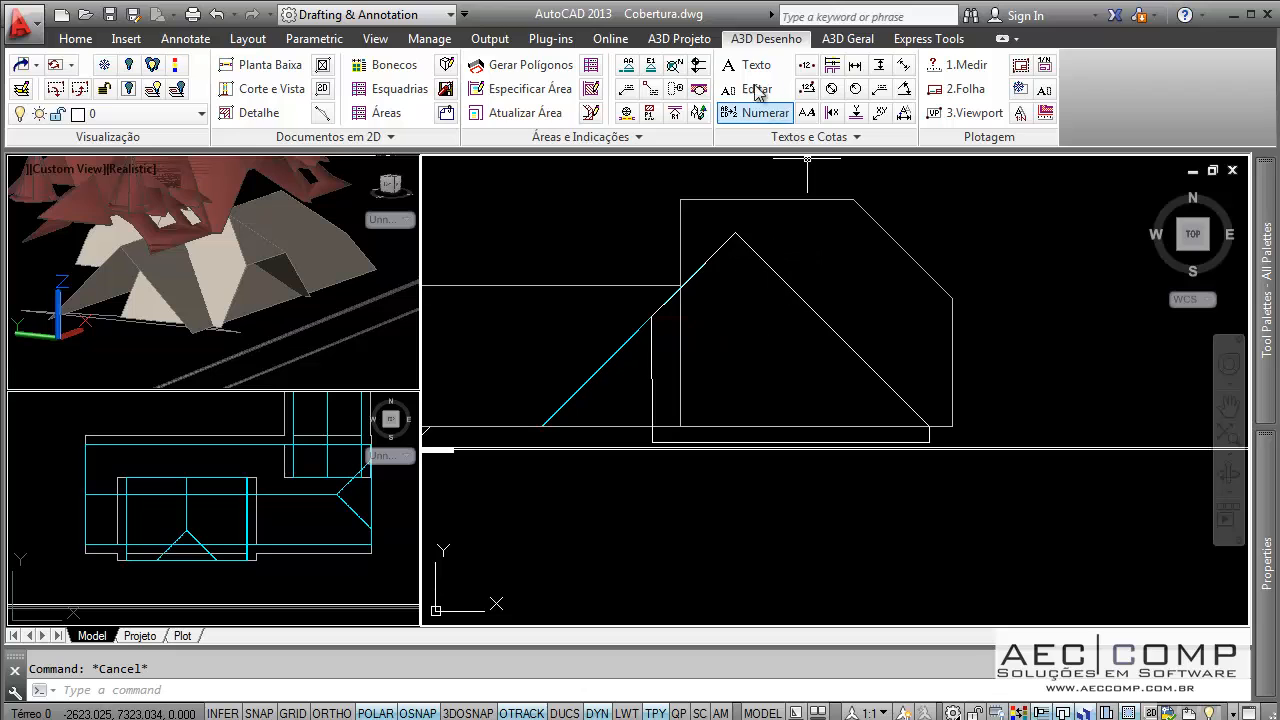
{"action": "left_click", "coordinate": [464, 15]}
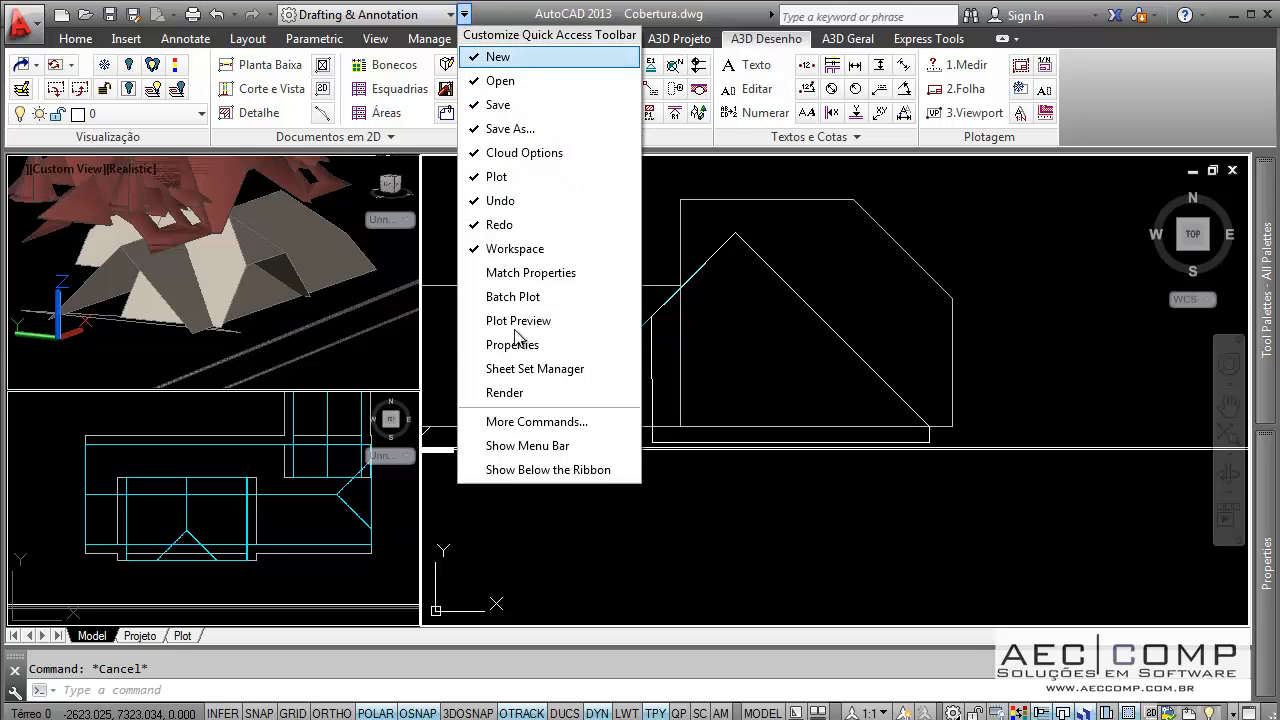
{"action": "left_click", "coordinate": [528, 446]}
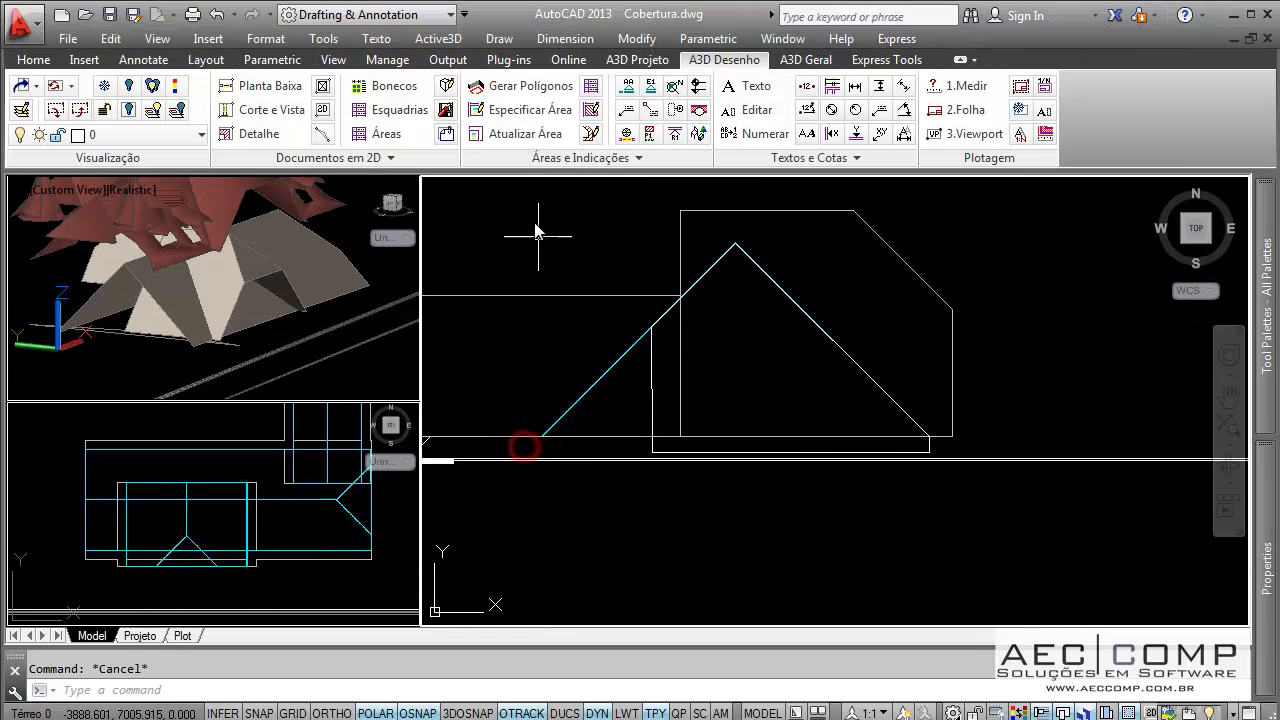
- Define the drawn polyline as a cutting polygon (Poligonal de Corte) on the south projection's west roof plane, using the Subtrair operation
{"action": "left_click", "coordinate": [438, 38]}
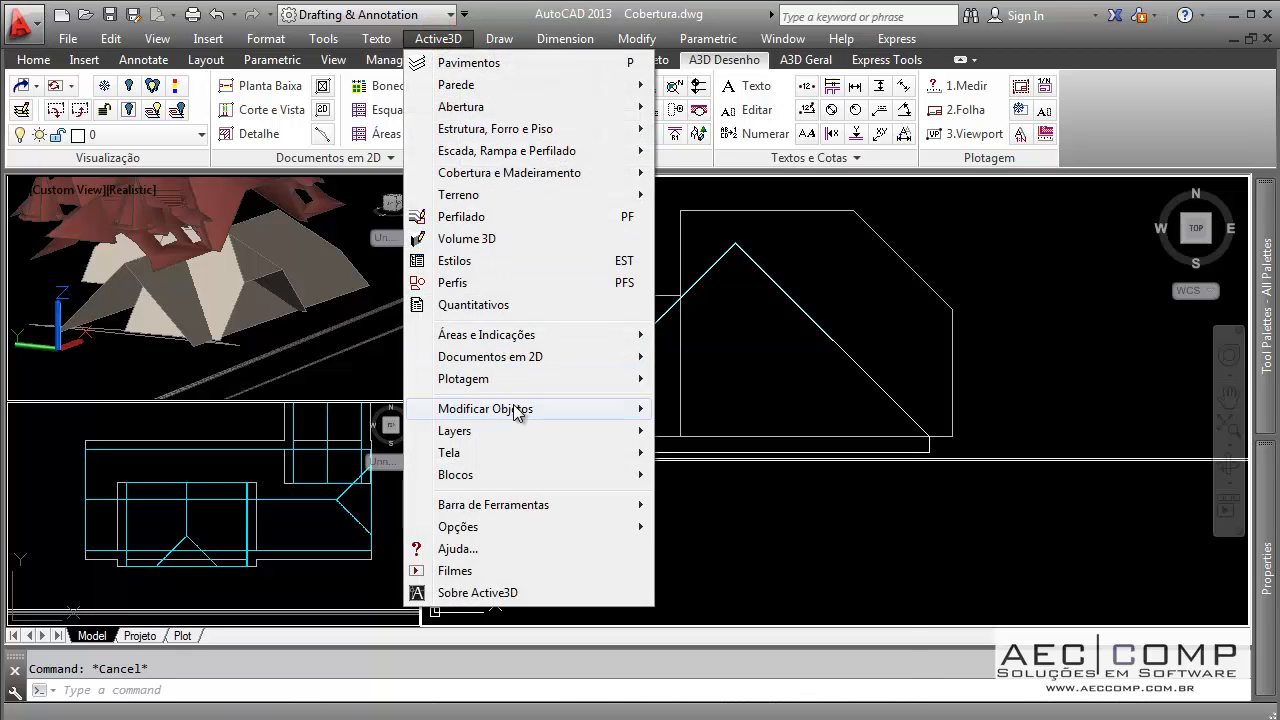
{"action": "mouse_move", "coordinate": [516, 413]}
{"action": "mouse_move", "coordinate": [829, 377]}
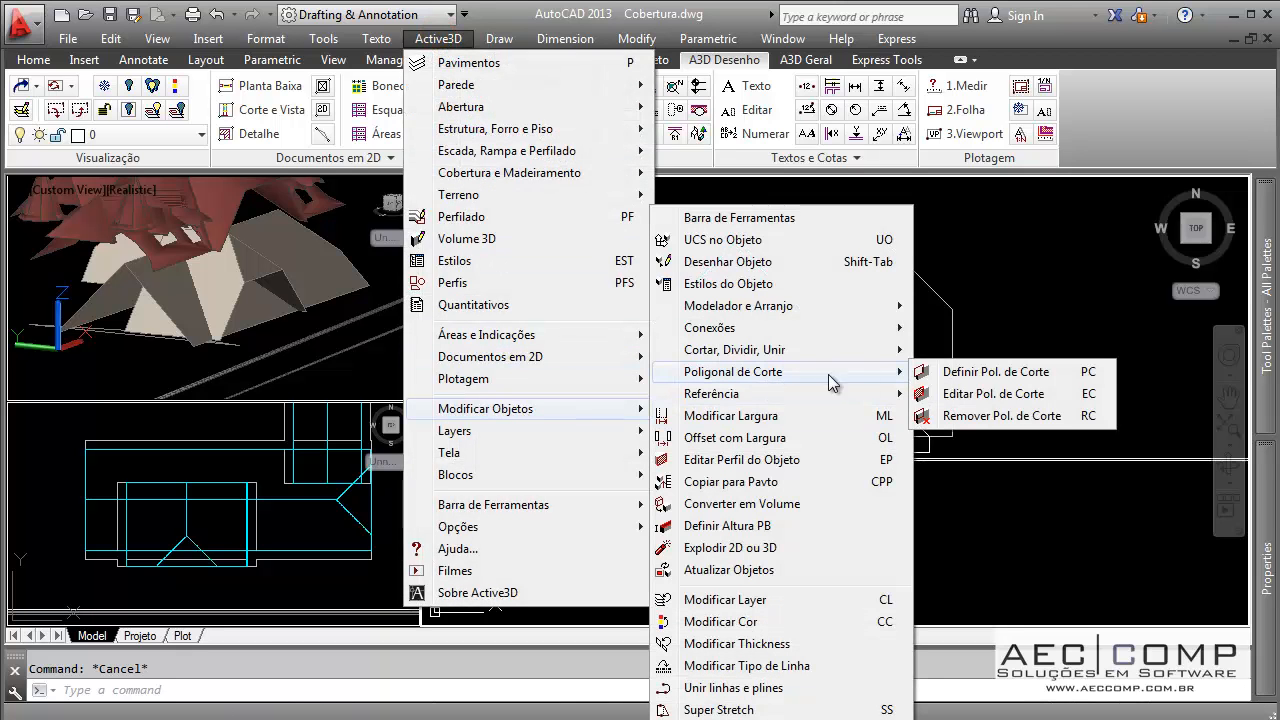
{"action": "left_click", "coordinate": [1017, 381]}
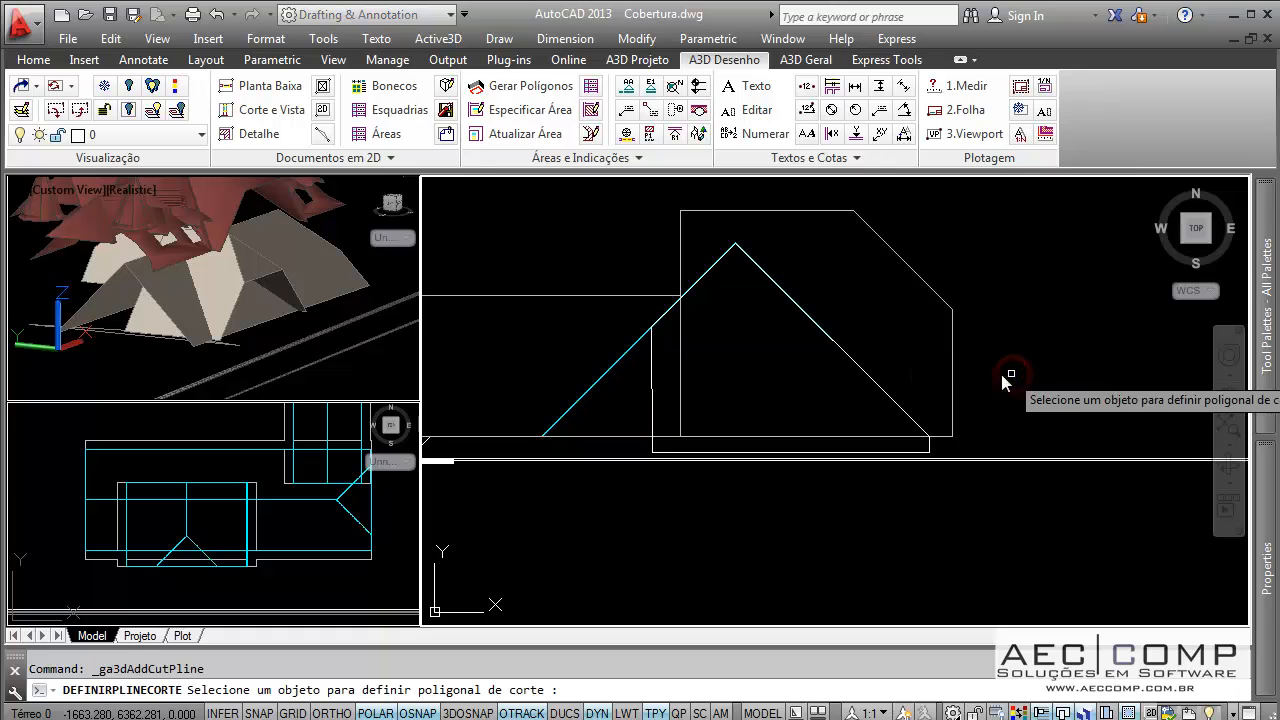
{"action": "left_click", "coordinate": [770, 441]}
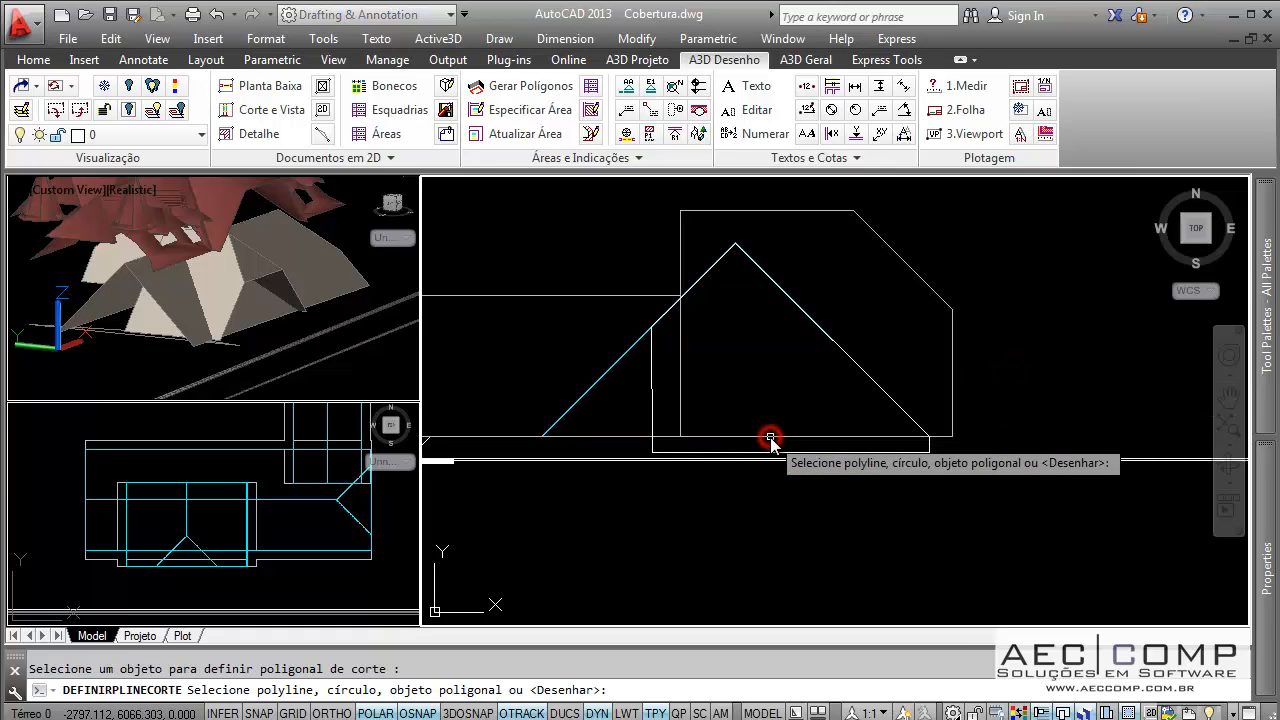
{"action": "left_click", "coordinate": [654, 450]}
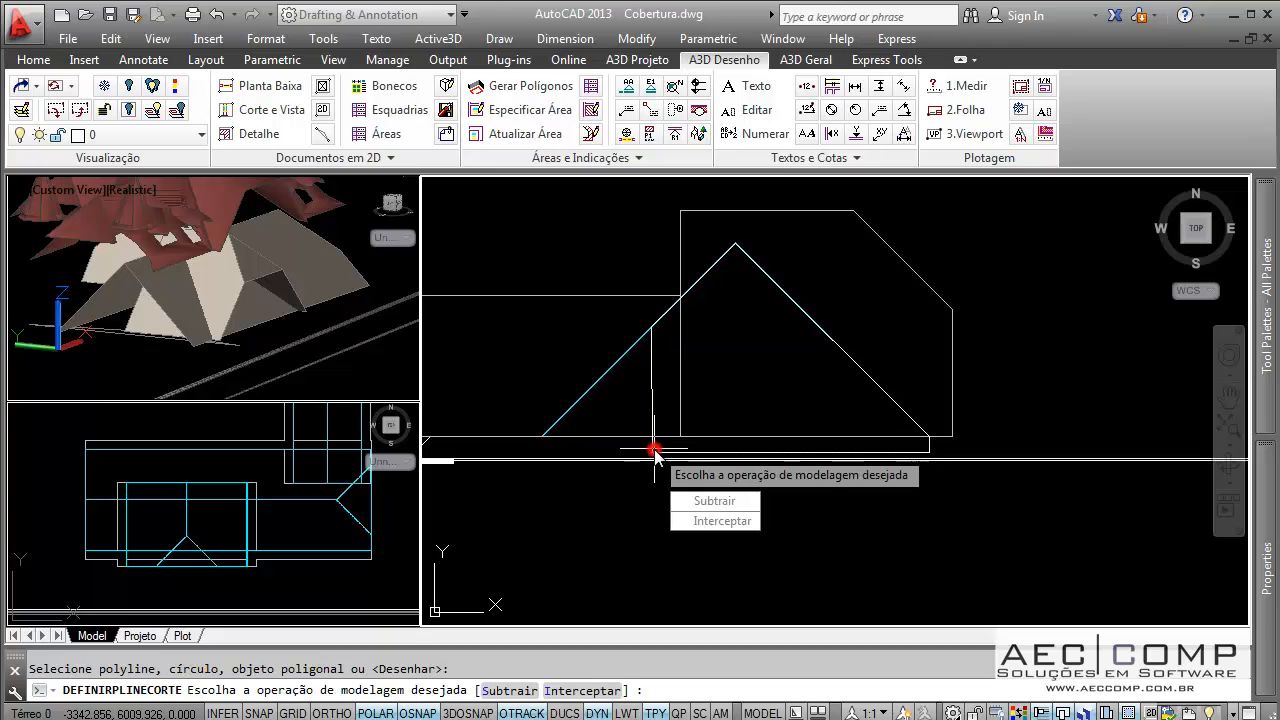
{"action": "key", "text": "Return"}
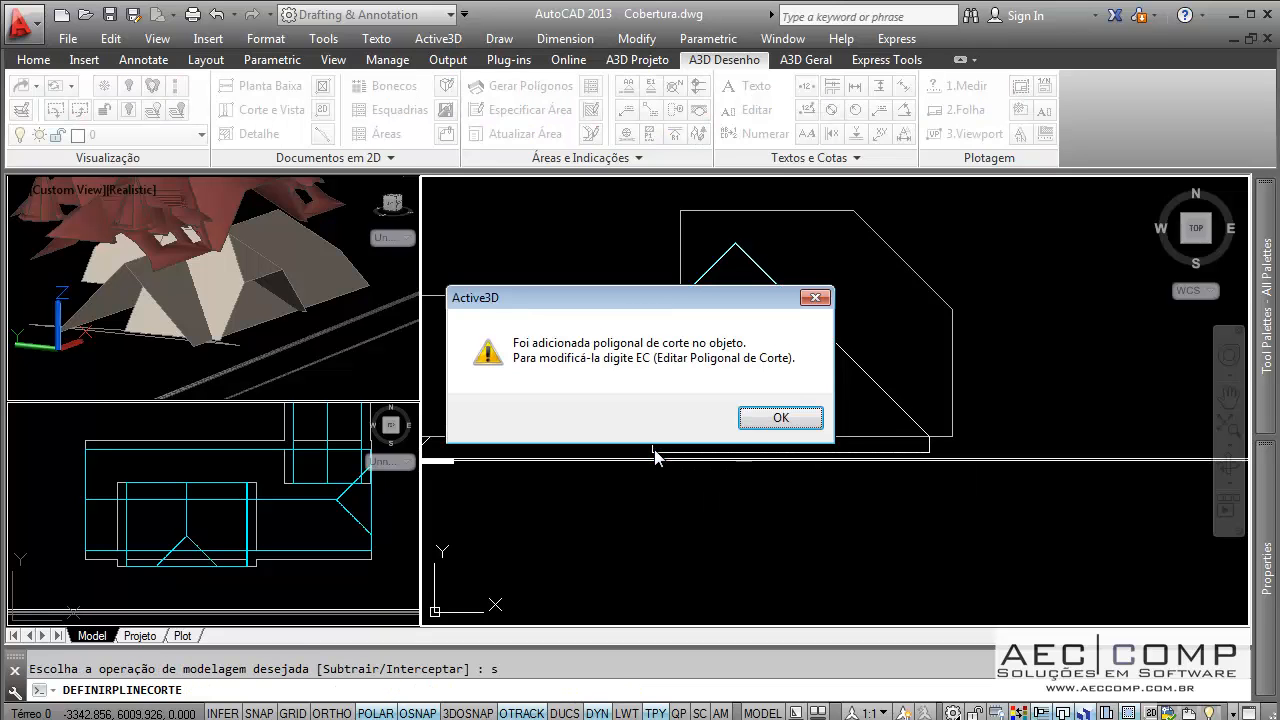
{"action": "key", "text": "Return"}
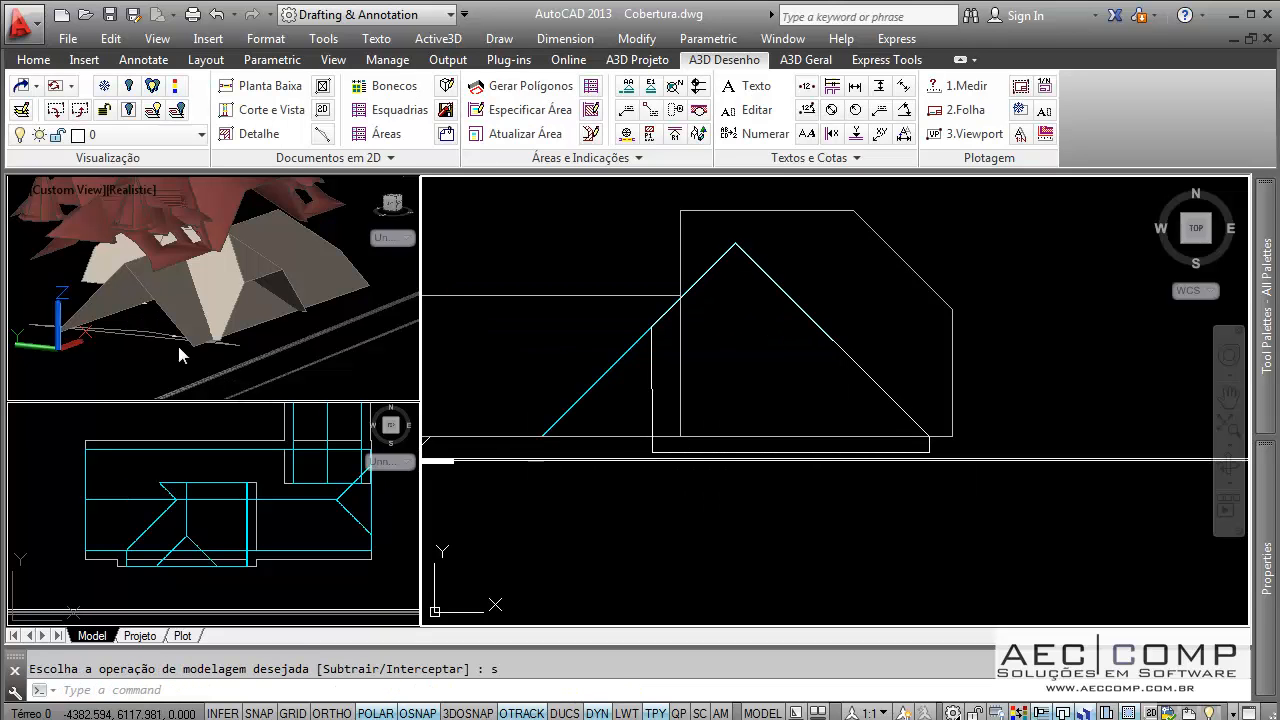
- Define the section polyline as a cutting polygon (Poligonal de Corte) on the south projection's east roof plane, using the Subtrair operation
{"action": "left_click", "coordinate": [179, 355]}
{"action": "middle_click_drag", "start_coordinate": [166, 331], "coordinate": [195, 340]}
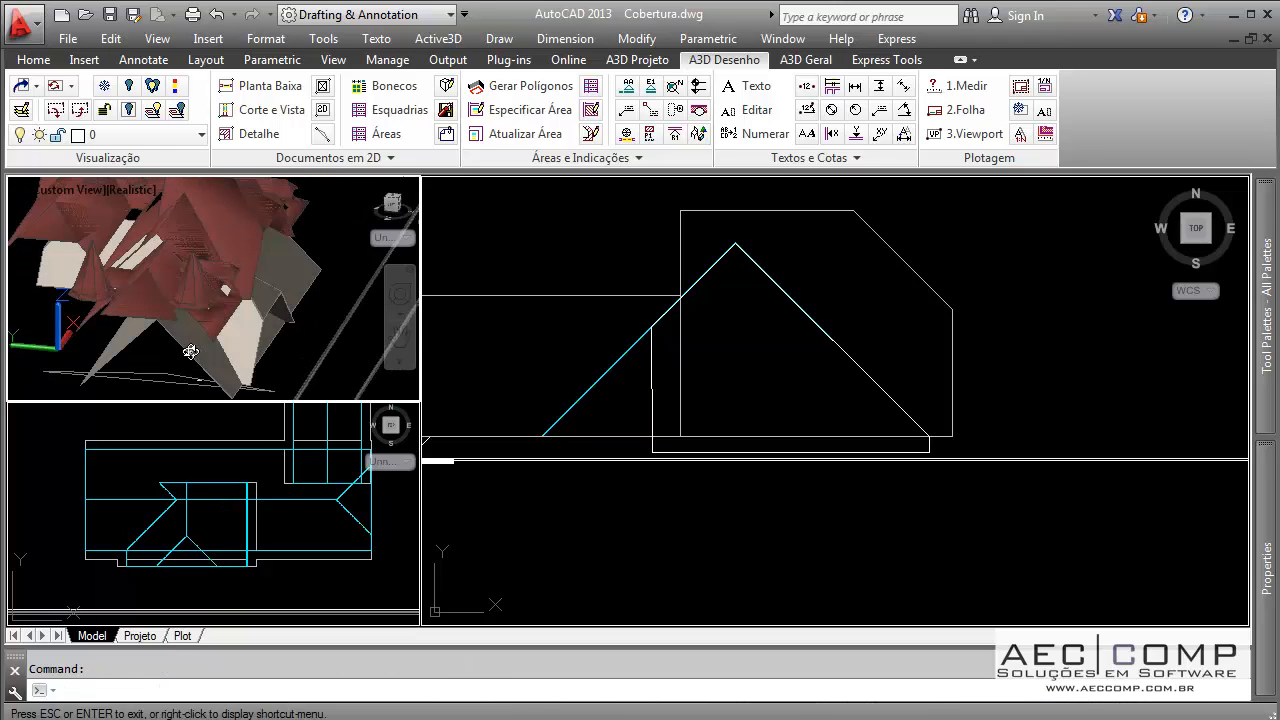
{"action": "left_click", "coordinate": [152, 515]}
{"action": "scroll", "coordinate": [137, 560], "scroll_direction": "up", "scroll_amount": 1}
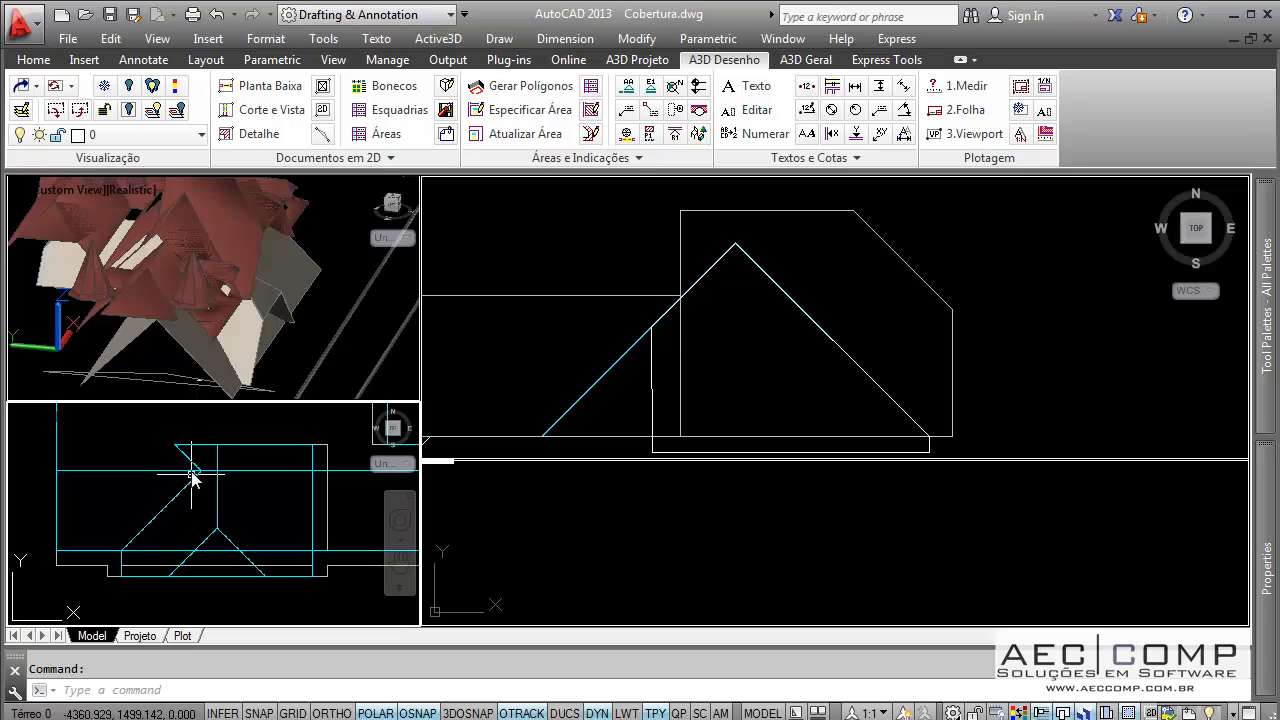
{"action": "left_click", "coordinate": [733, 382]}
{"action": "type", "text": "p"}
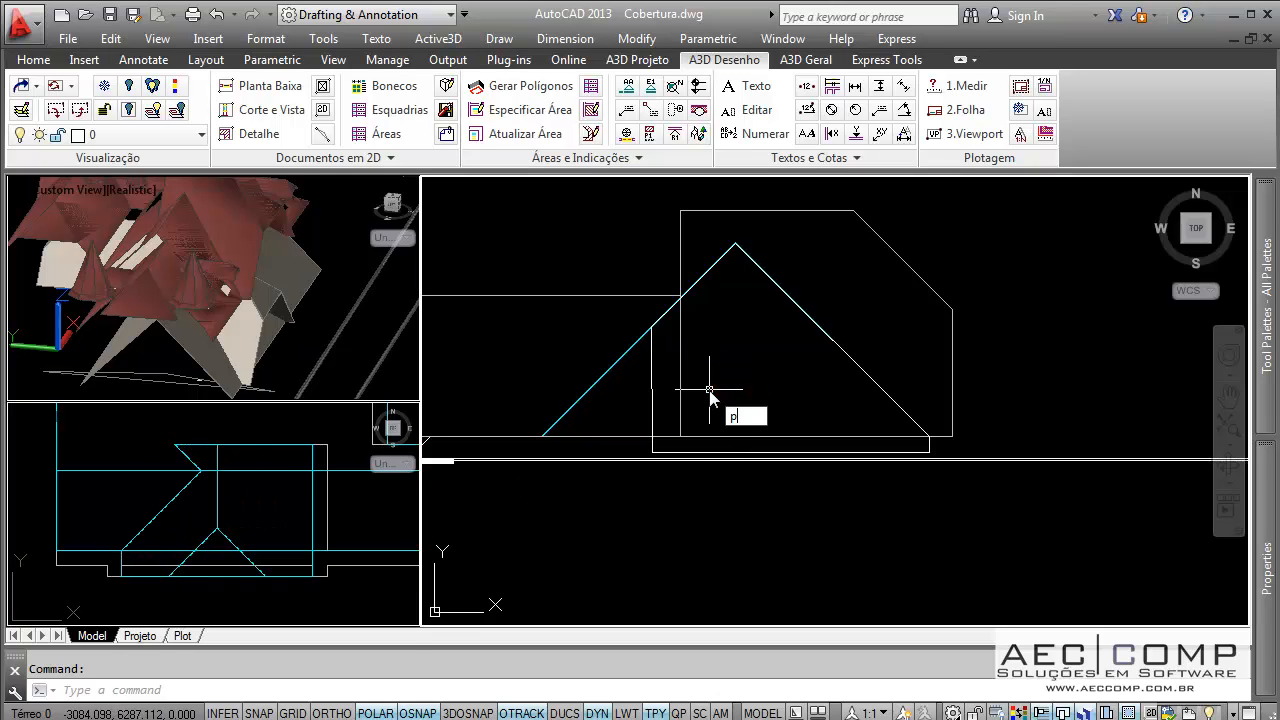
{"action": "type", "text": "c"}
{"action": "key", "text": "Return"}
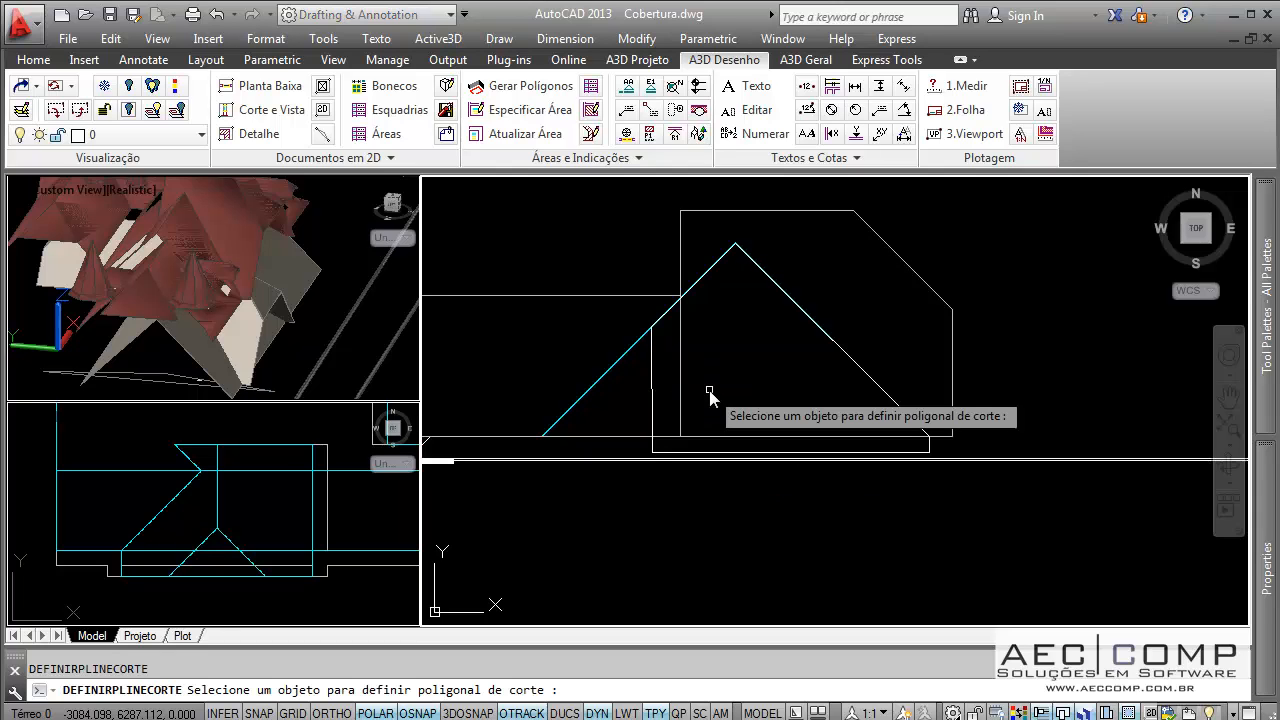
{"action": "left_click", "coordinate": [653, 407]}
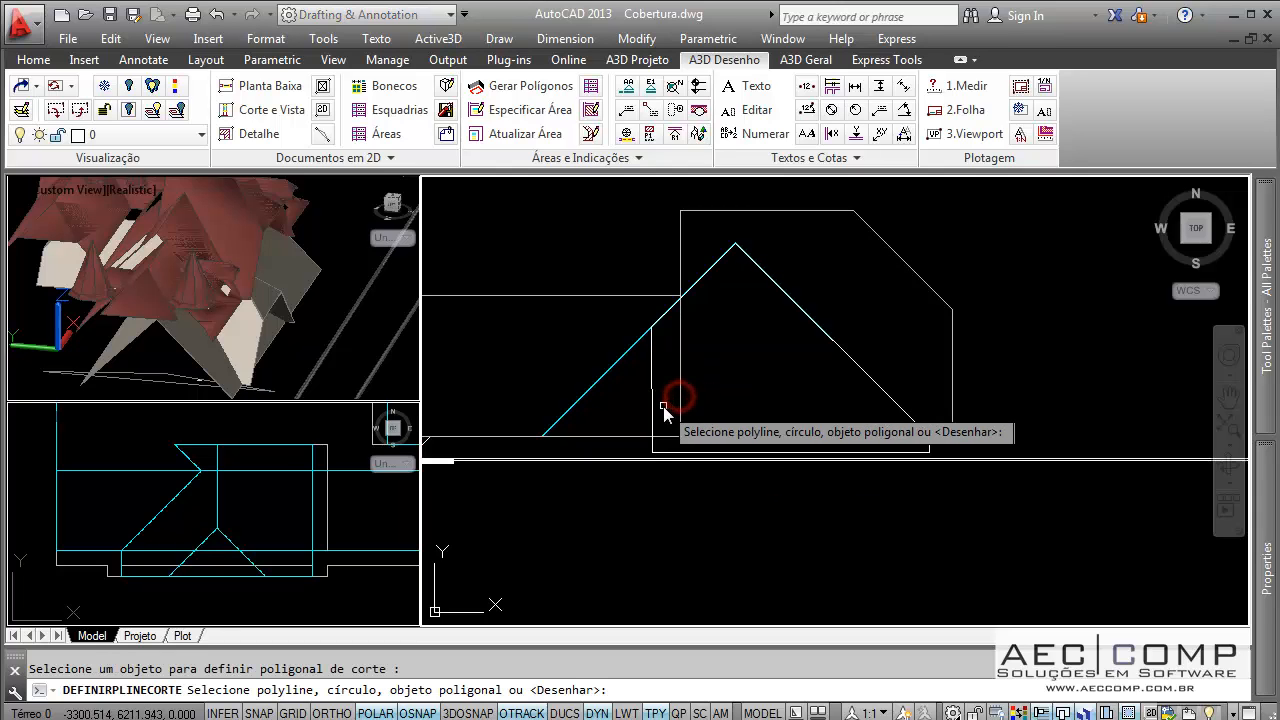
{"action": "left_click", "coordinate": [652, 408]}
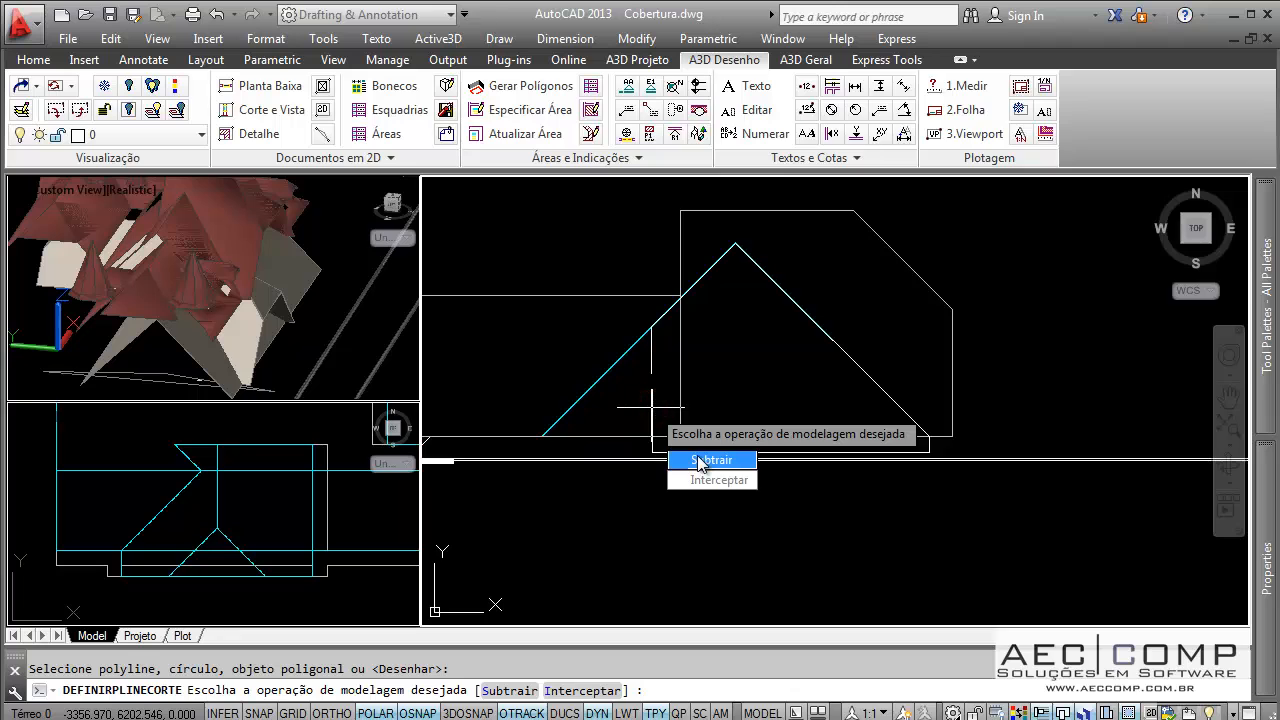
{"action": "left_click", "coordinate": [697, 456]}
{"action": "key", "text": "Return"}
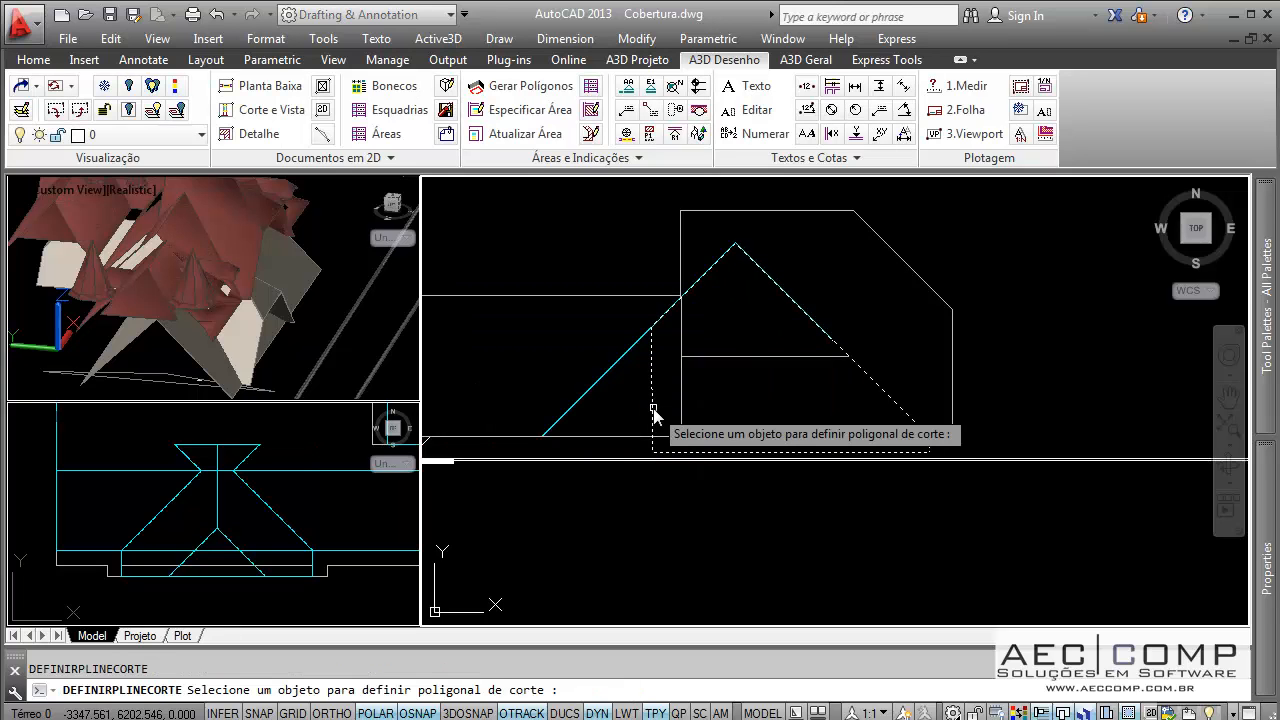
{"action": "key", "text": "Escape"}
- Examine the roof plan, including the south projection, the north wing overlap and the neighbouring red reference roof plan
{"action": "left_click", "coordinate": [262, 496]}
{"action": "scroll", "coordinate": [216, 525], "scroll_direction": "down", "scroll_amount": 5}
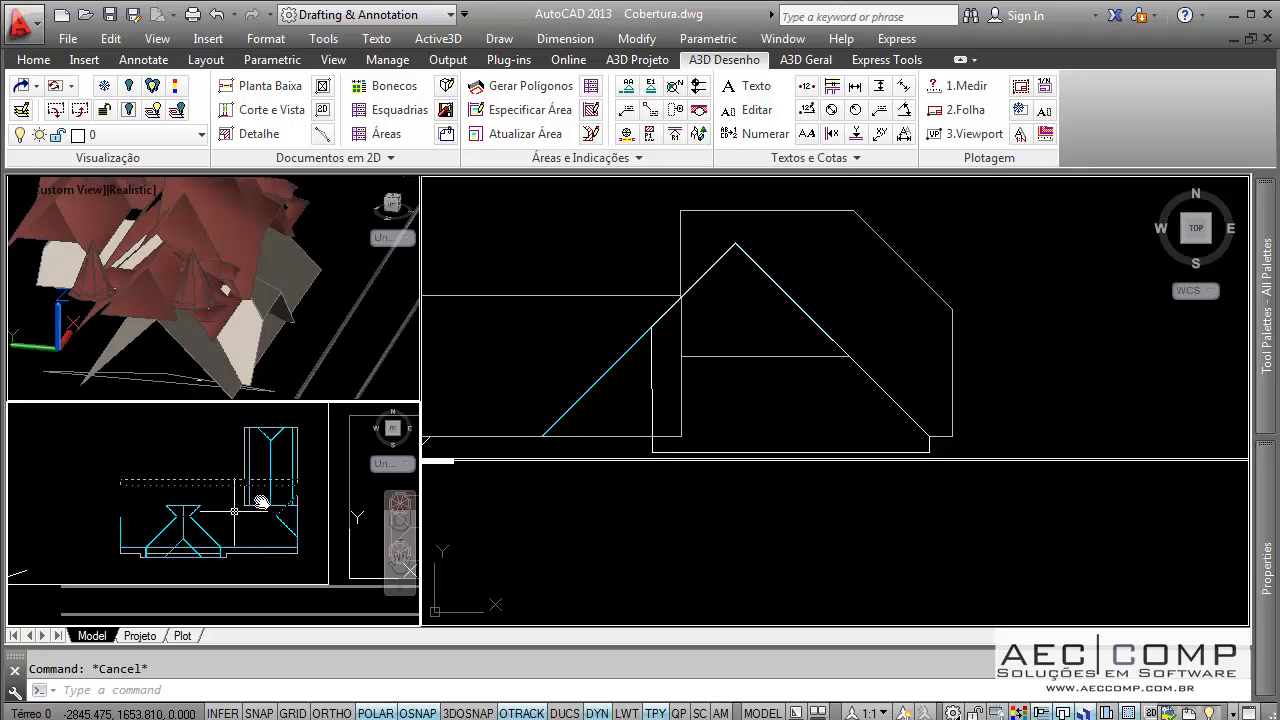
{"action": "middle_click_drag", "start_coordinate": [260, 502], "coordinate": [263, 523]}
{"action": "left_click", "coordinate": [705, 370]}
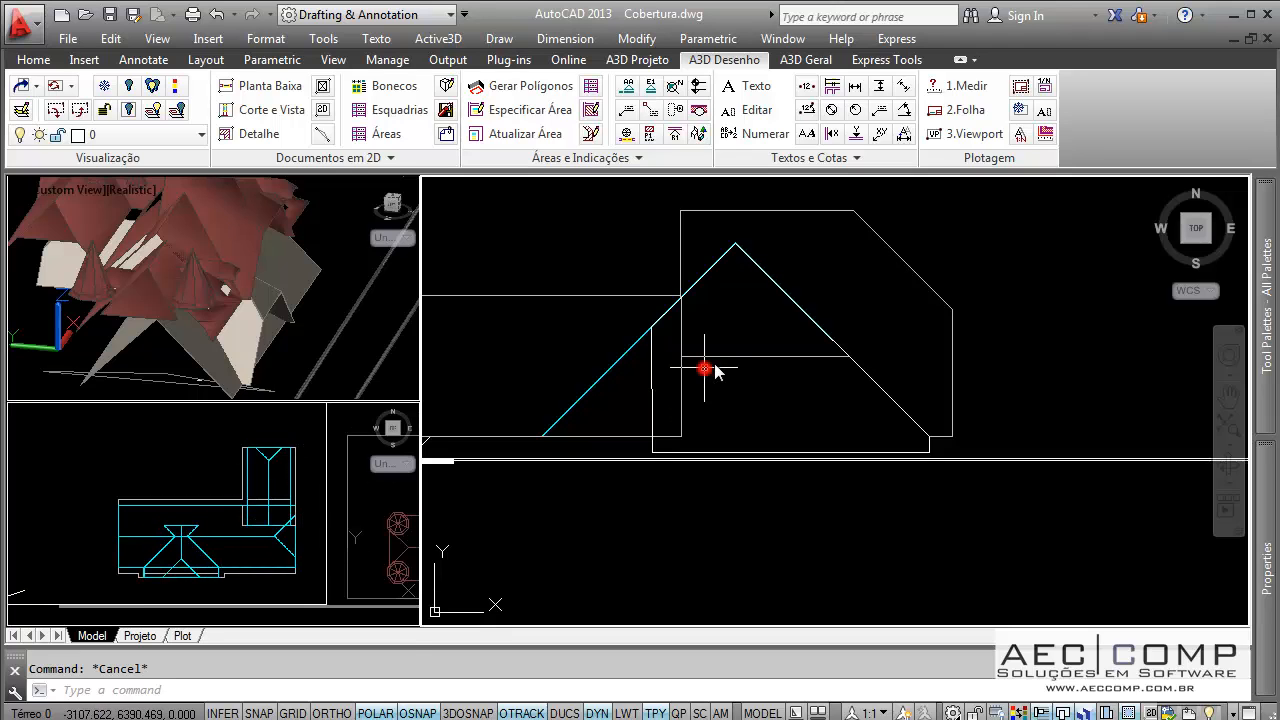
{"action": "scroll", "coordinate": [788, 369], "scroll_direction": "down", "scroll_amount": 3}
{"action": "middle_click_drag", "start_coordinate": [817, 297], "coordinate": [820, 197]}
{"action": "scroll", "coordinate": [822, 482], "scroll_direction": "up", "scroll_amount": 3}
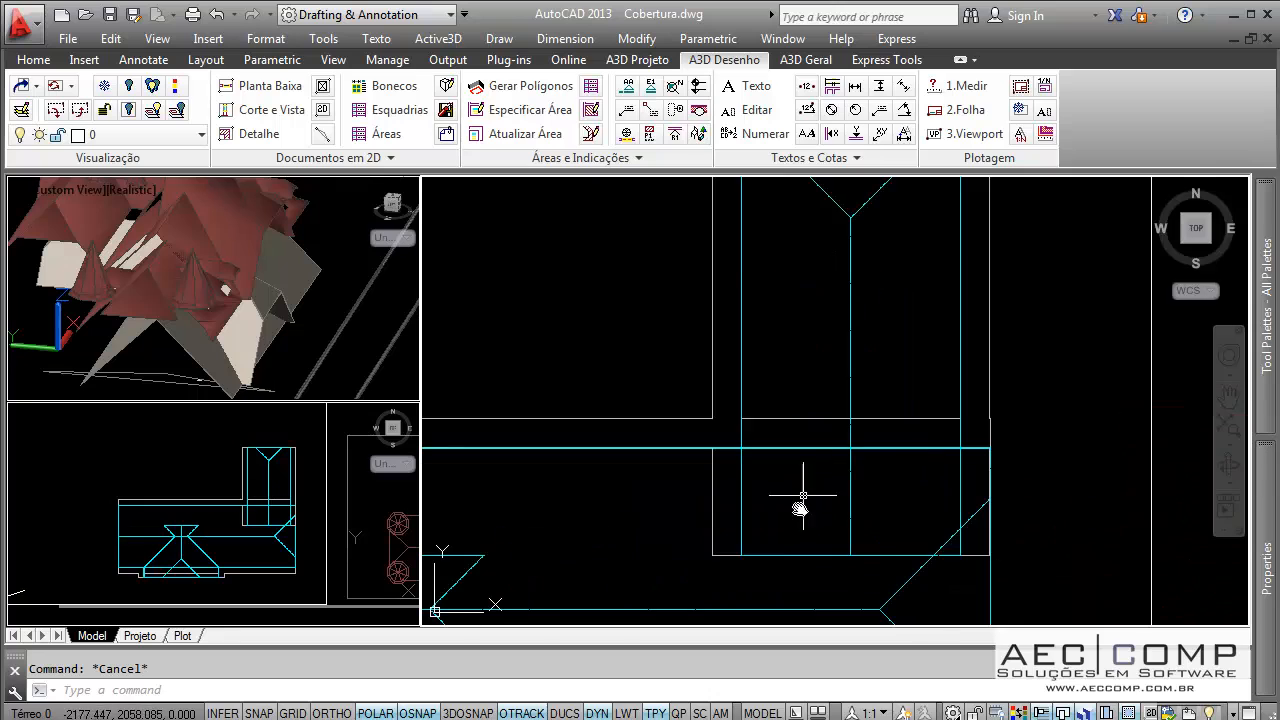
{"action": "scroll", "coordinate": [821, 494], "scroll_direction": "down", "scroll_amount": 2}
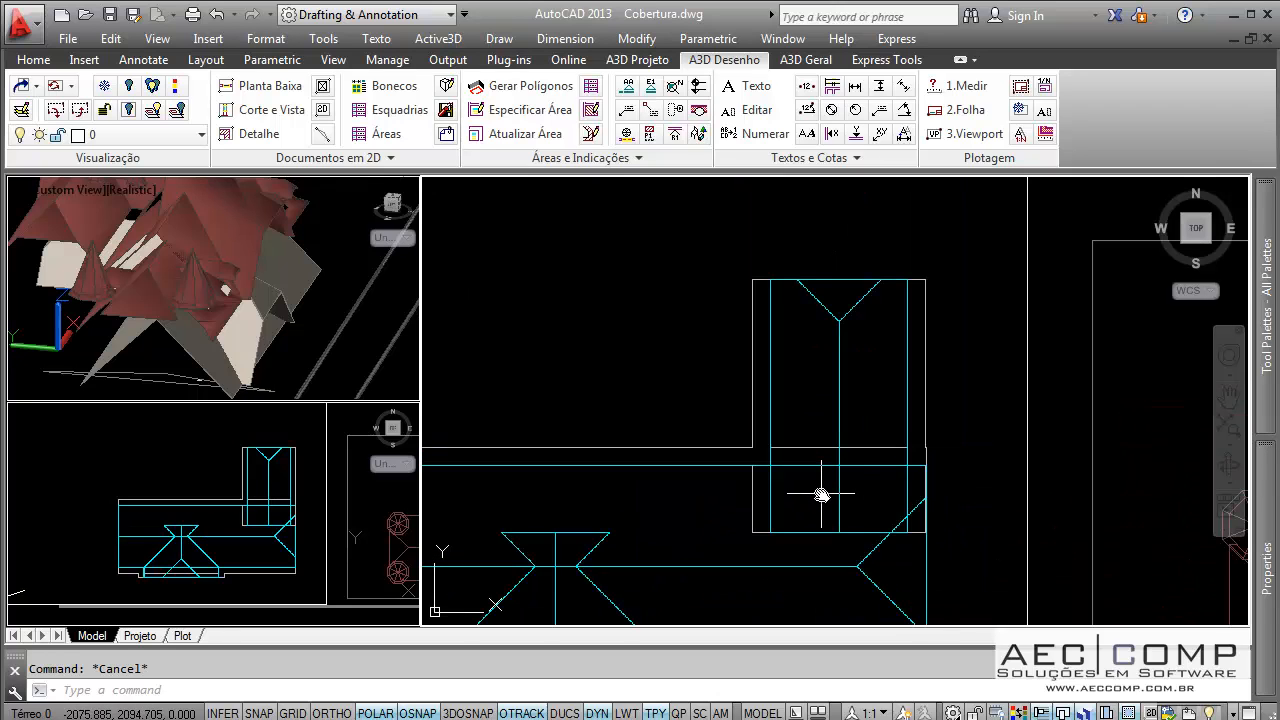
{"action": "scroll", "coordinate": [791, 444], "scroll_direction": "down", "scroll_amount": 8}
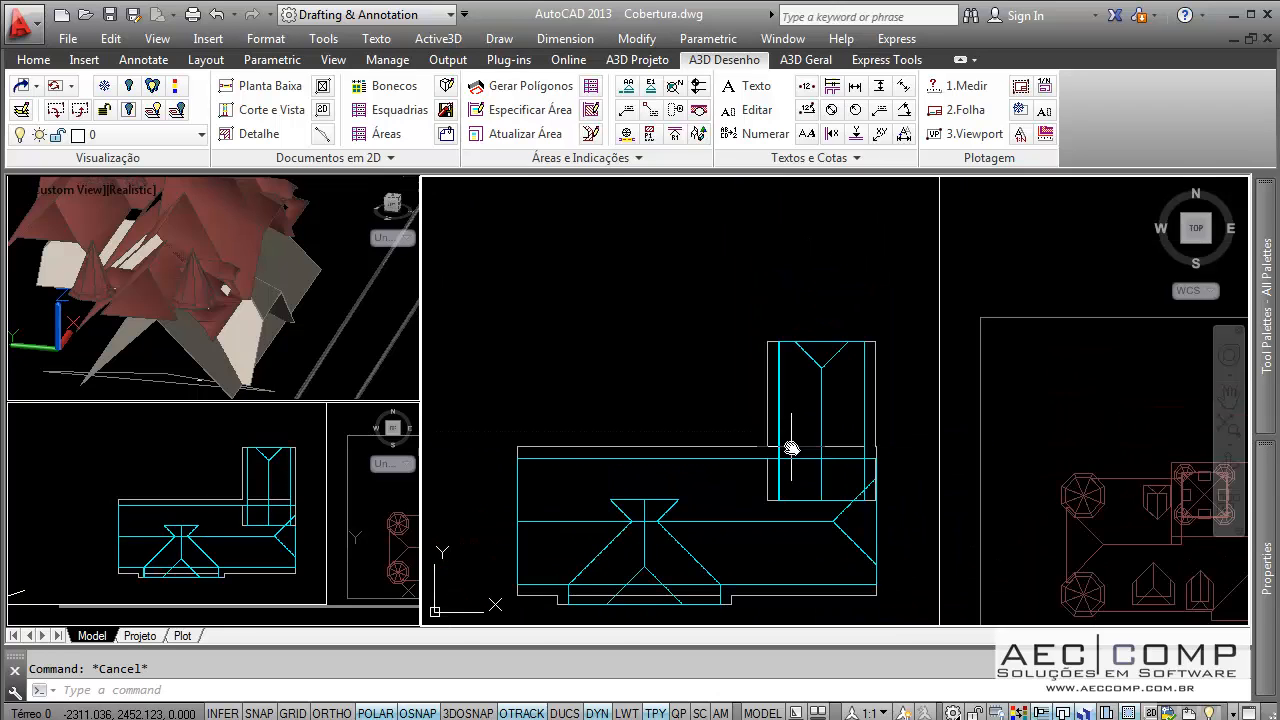
{"action": "middle_click_drag", "start_coordinate": [895, 447], "coordinate": [756, 438]}
{"action": "scroll", "coordinate": [715, 425], "scroll_direction": "down", "scroll_amount": 3}
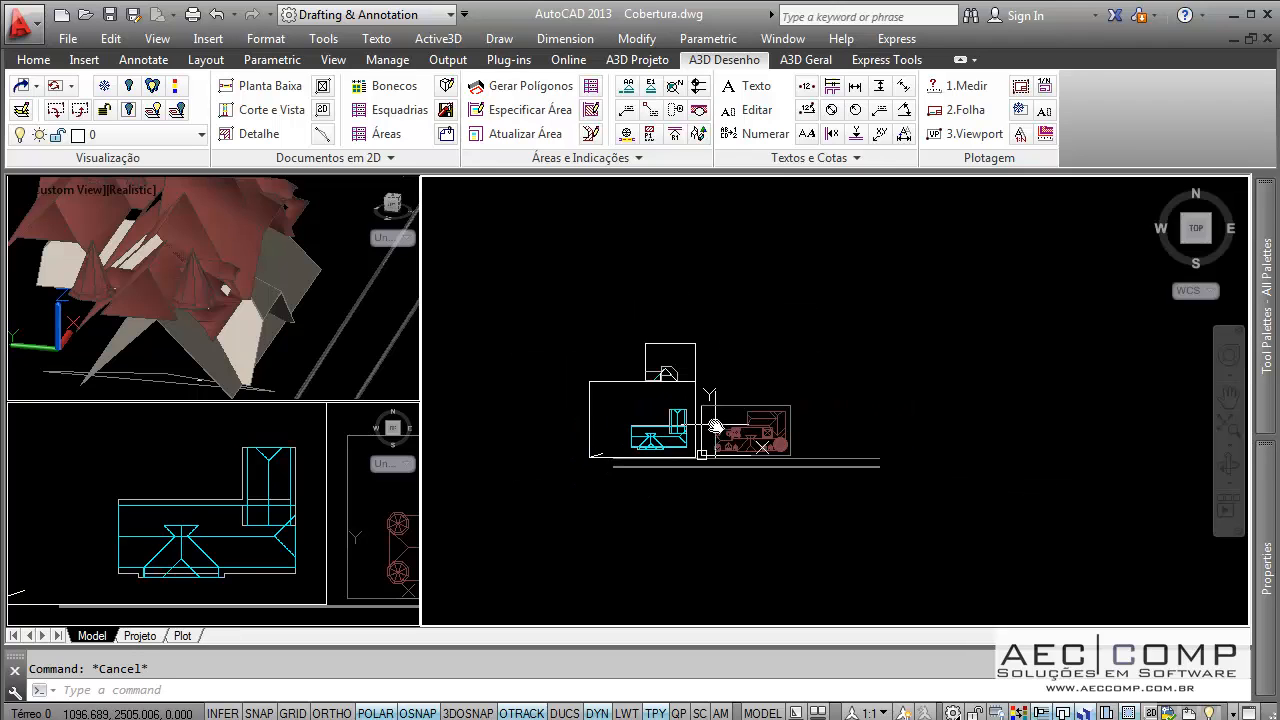
{"action": "scroll", "coordinate": [704, 444], "scroll_direction": "up", "scroll_amount": 4}
{"action": "scroll", "coordinate": [620, 460], "scroll_direction": "up", "scroll_amount": 2}
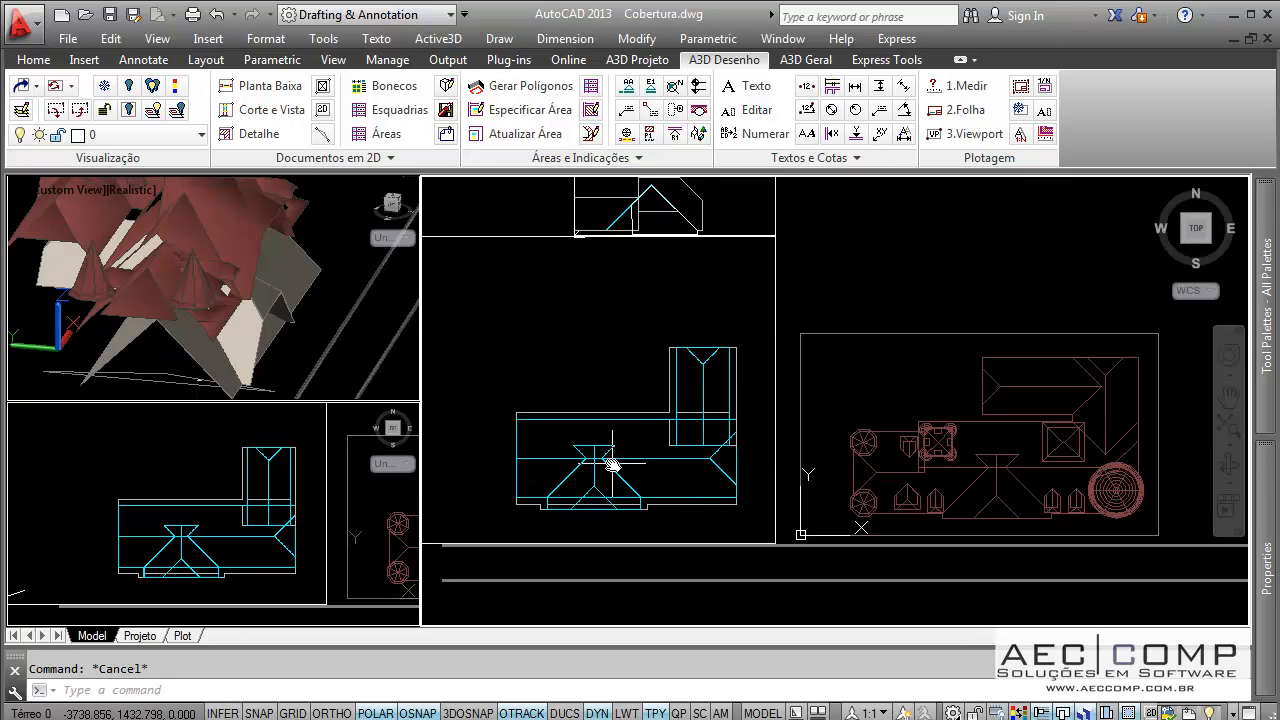
- Erase the auxiliary cutting polyline from section AA
{"action": "scroll", "coordinate": [290, 520], "scroll_direction": "down", "scroll_amount": 2}
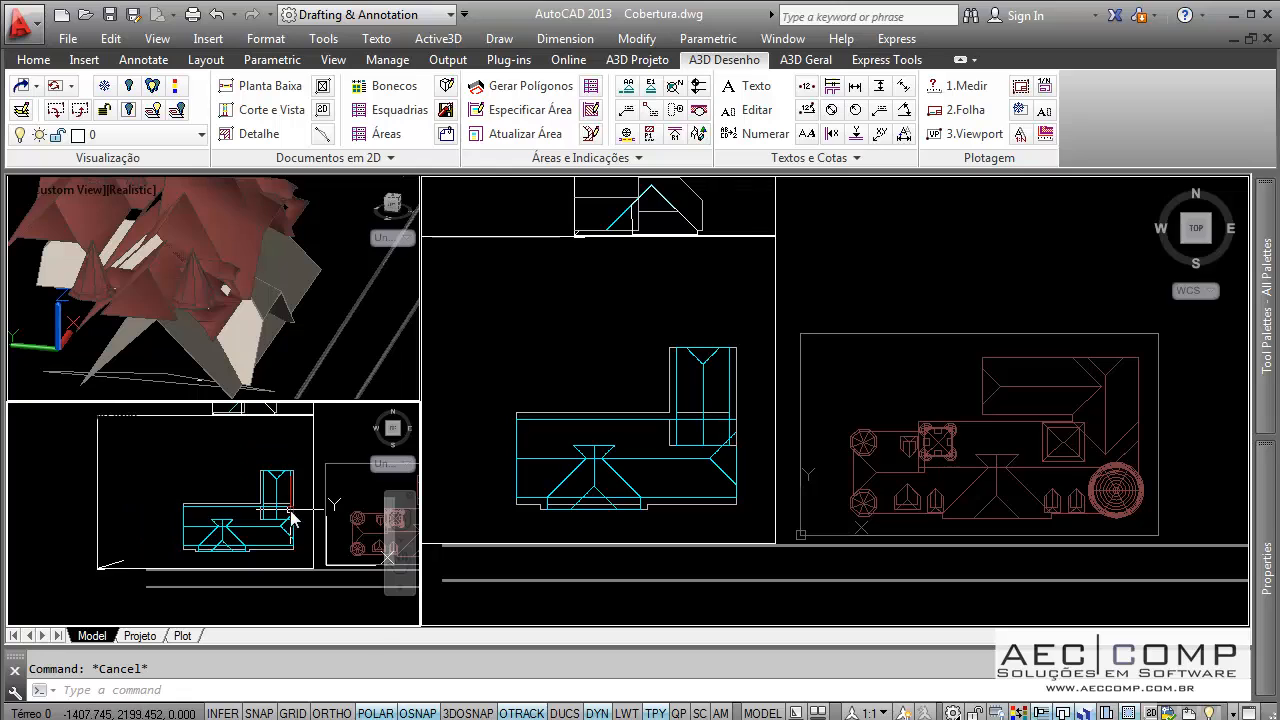
{"action": "mouse_move", "coordinate": [290, 517]}
{"action": "middle_mouse_down"}
{"action": "mouse_move", "coordinate": [240, 537]}
{"action": "mouse_move", "coordinate": [249, 531]}
{"action": "mouse_move", "coordinate": [218, 505]}
{"action": "middle_mouse_up"}
{"action": "scroll", "coordinate": [232, 457], "scroll_direction": "up", "scroll_amount": 5}
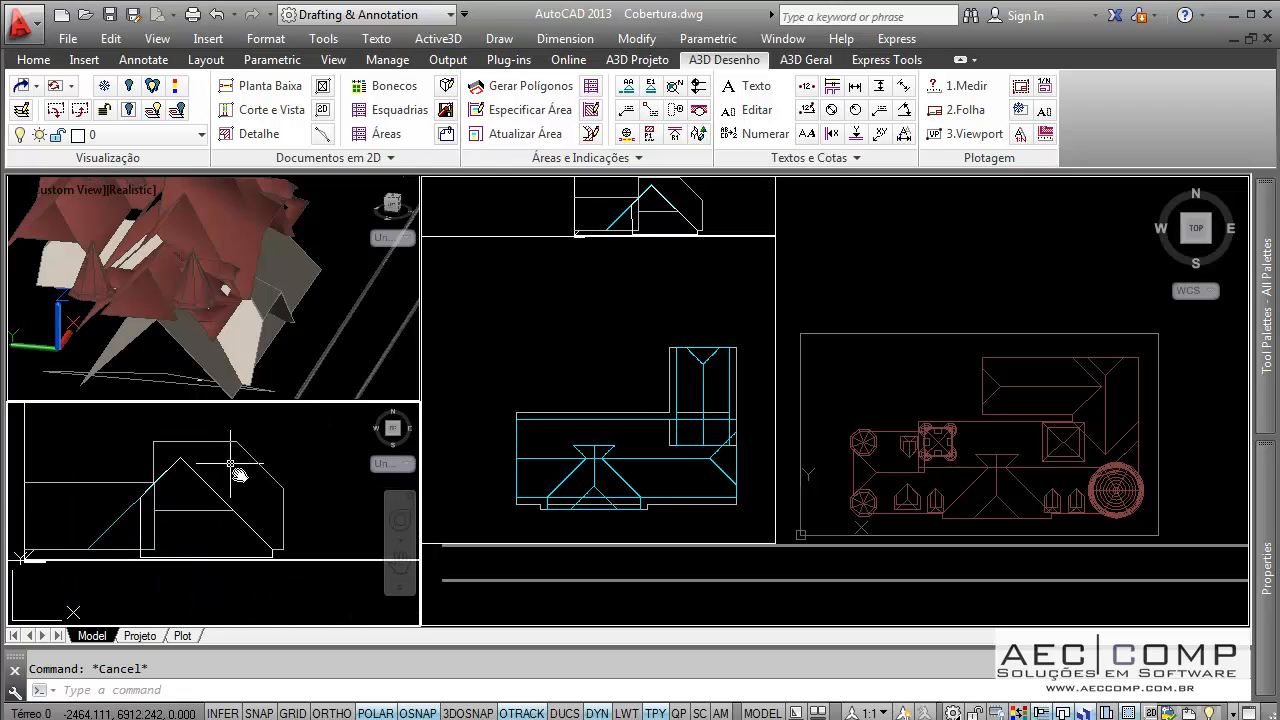
{"action": "scroll", "coordinate": [270, 556], "scroll_direction": "up", "scroll_amount": 3}
{"action": "left_click", "coordinate": [272, 557]}
{"action": "left_click", "coordinate": [229, 560]}
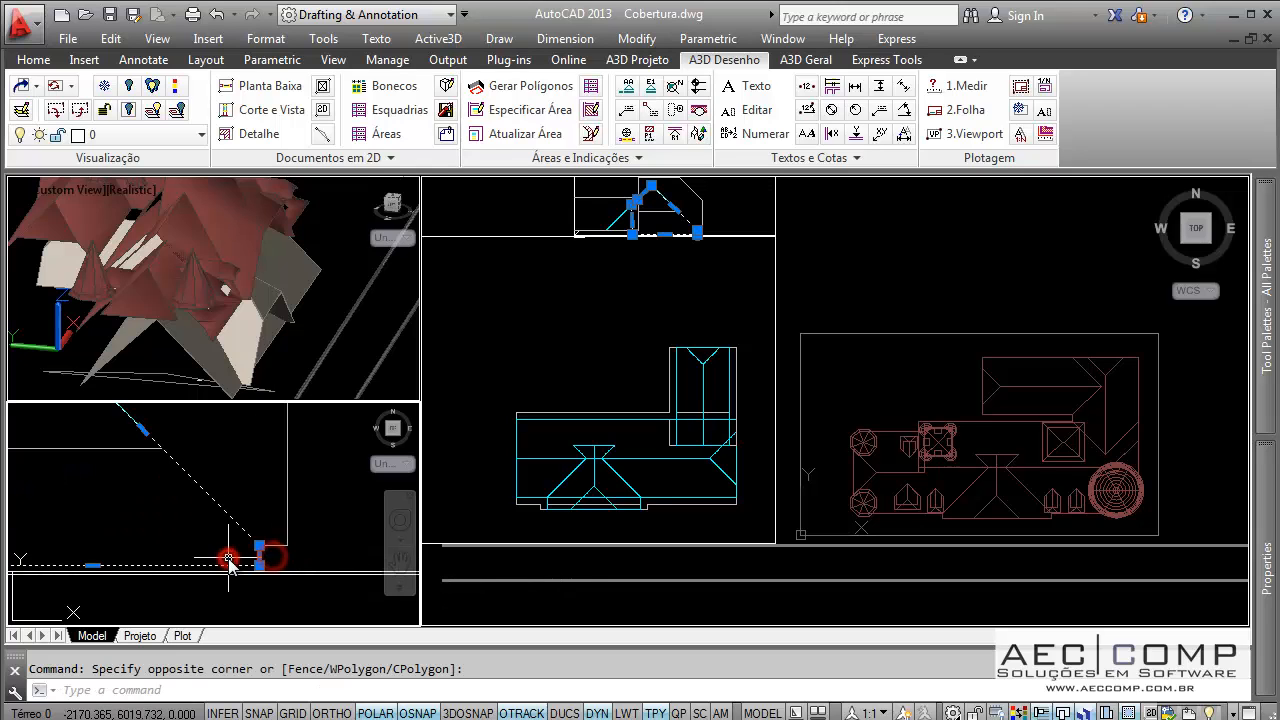
{"action": "left_click", "coordinate": [229, 566]}
{"action": "key", "text": "Delete"}
{"action": "scroll", "coordinate": [206, 514], "scroll_direction": "down", "scroll_amount": 4}
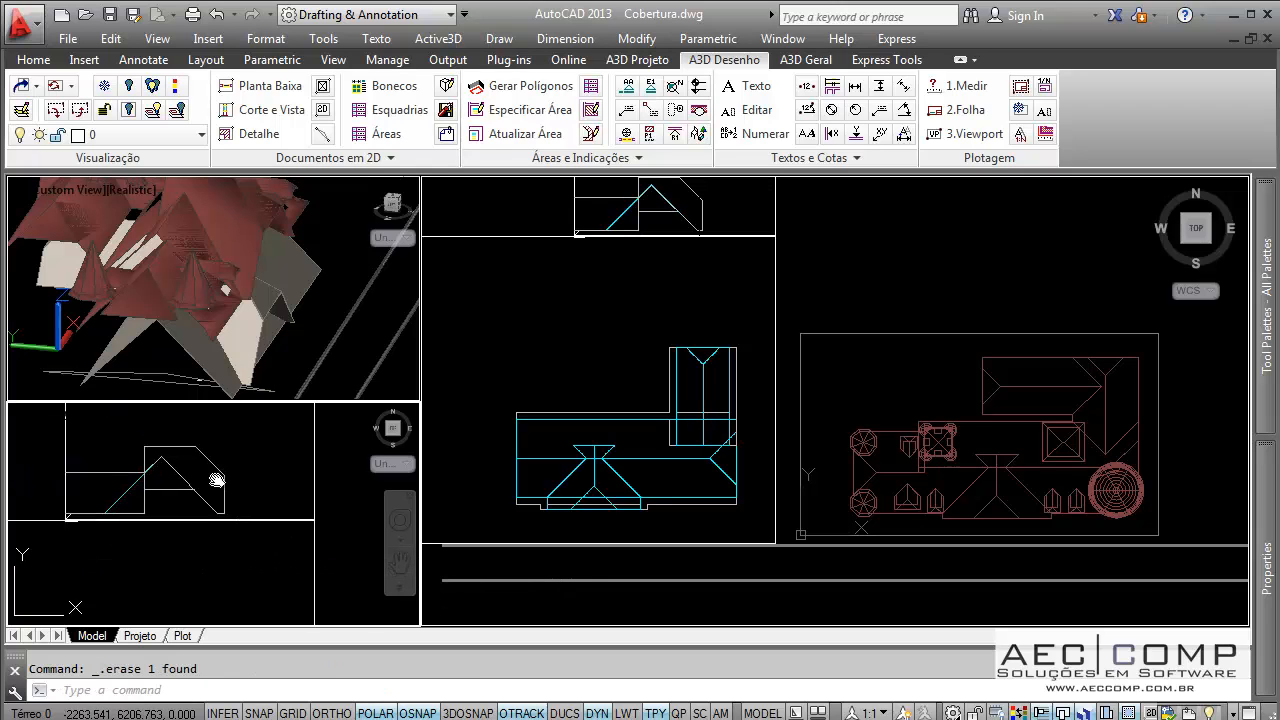
- Generate a 2D section view (Corte e Elevação) with a cut line along the main ridge from the west end past the projection, looking south
{"action": "scroll", "coordinate": [248, 509], "scroll_direction": "down", "scroll_amount": 1}
{"action": "middle_click_drag", "start_coordinate": [272, 582], "coordinate": [274, 468]}
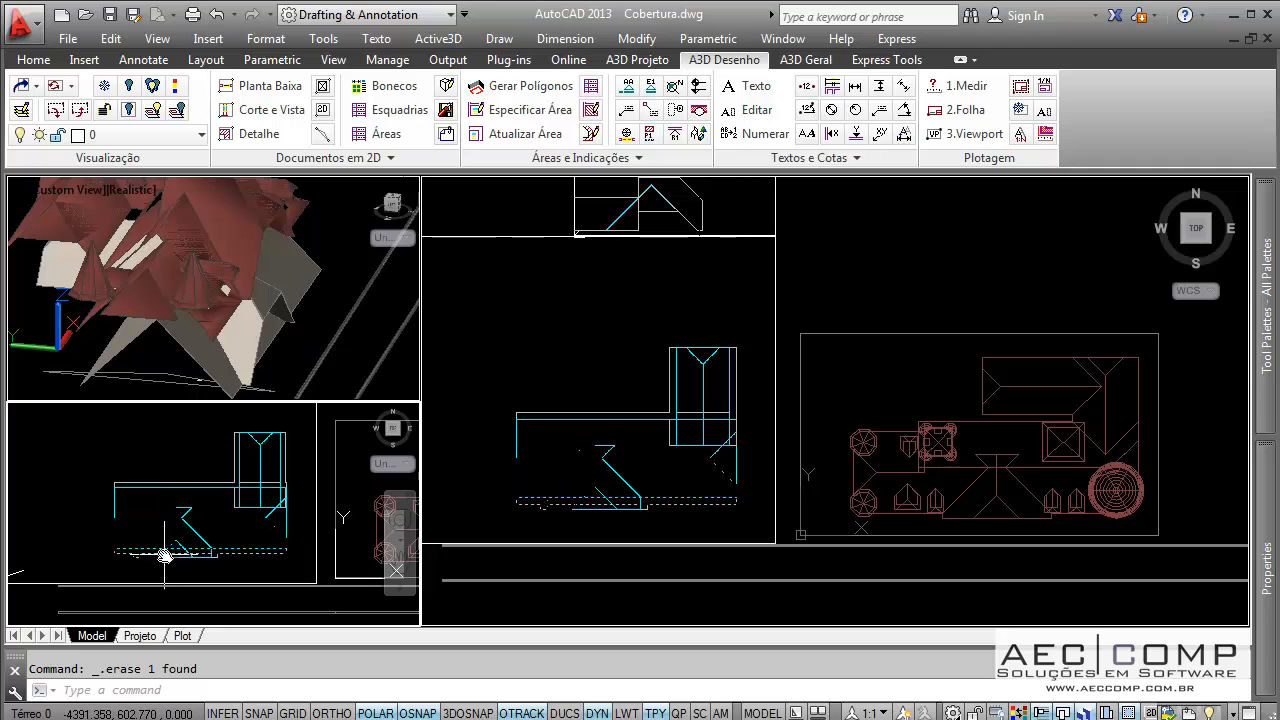
{"action": "scroll", "coordinate": [165, 553], "scroll_direction": "up", "scroll_amount": 1}
{"action": "middle_click_drag", "start_coordinate": [279, 354], "coordinate": [200, 282], "text": "shift"}
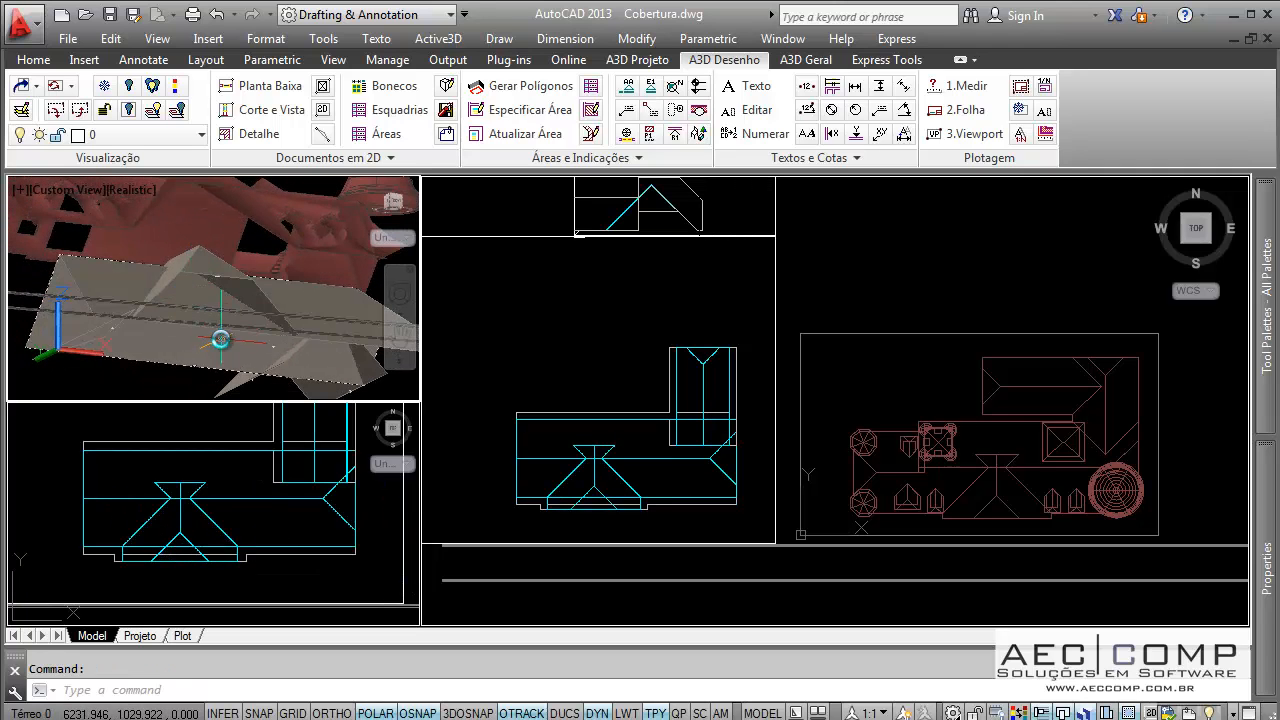
{"action": "left_click", "coordinate": [230, 520]}
{"action": "scroll", "coordinate": [230, 515], "scroll_direction": "down", "scroll_amount": 2}
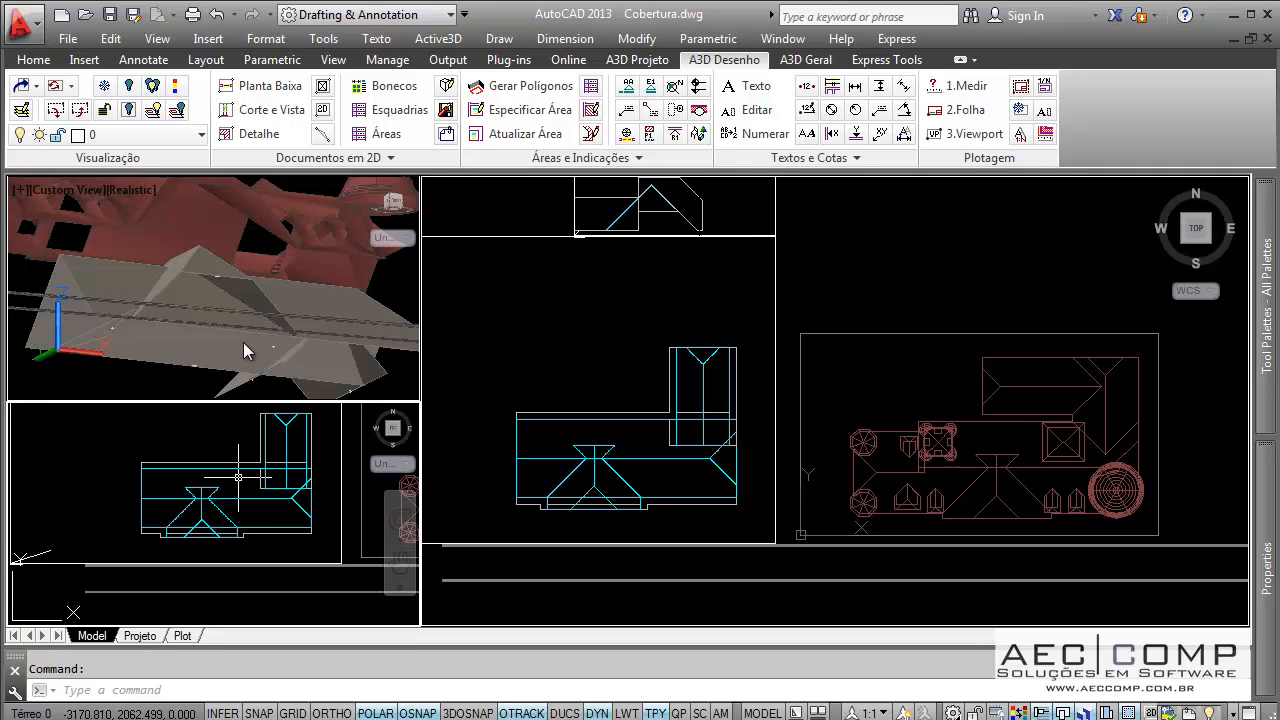
{"action": "left_click", "coordinate": [438, 38]}
{"action": "mouse_move", "coordinate": [490, 357]}
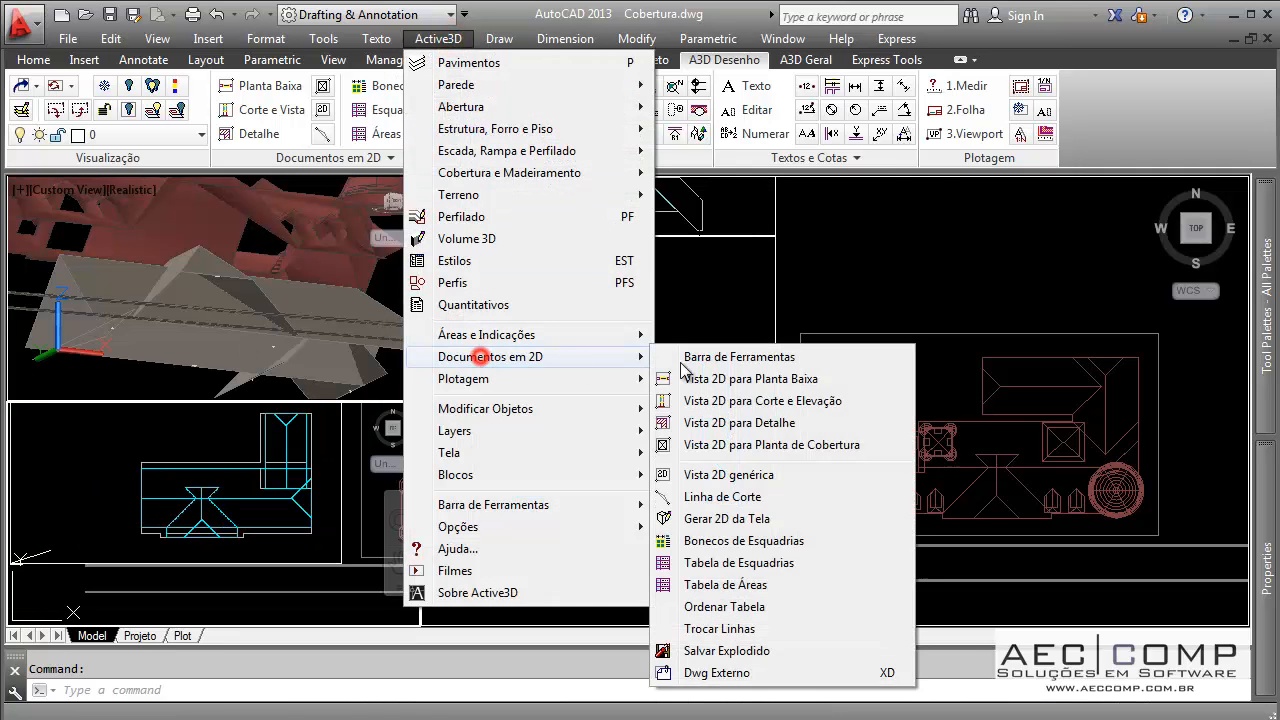
{"action": "left_click", "coordinate": [755, 403]}
{"action": "left_click", "coordinate": [694, 417]}
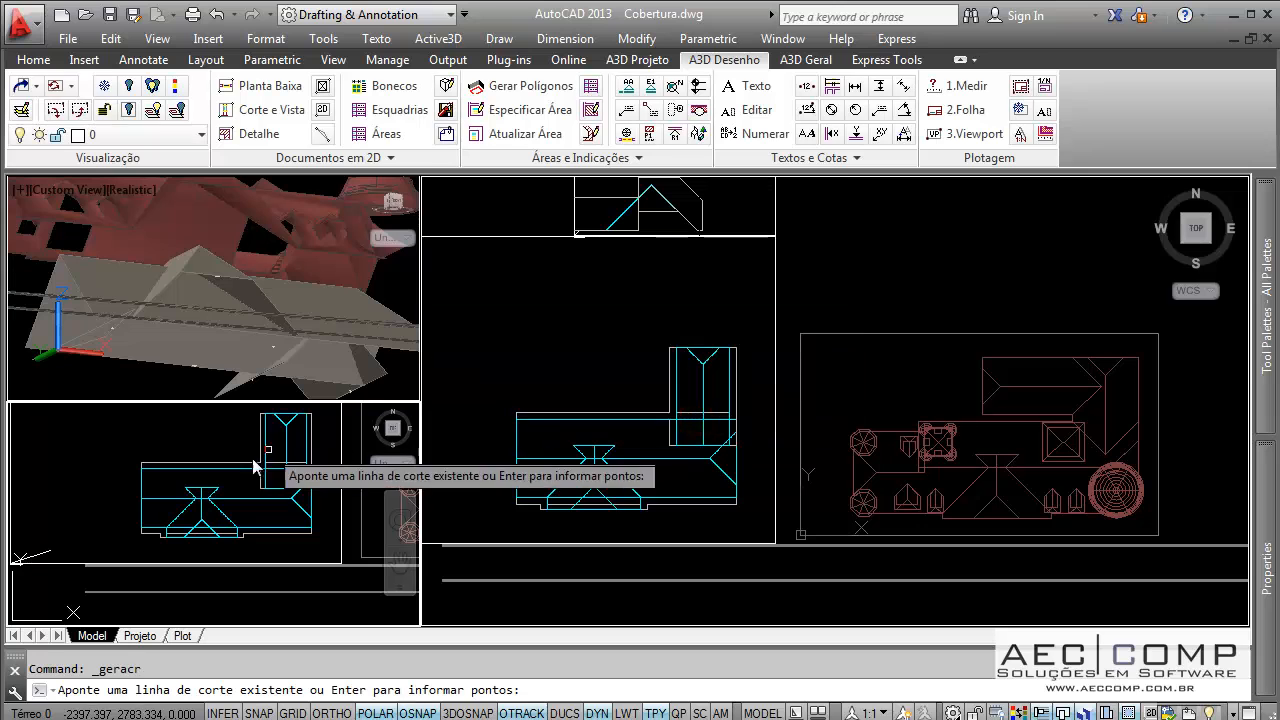
{"action": "key", "text": "Return"}
{"action": "left_click", "coordinate": [143, 500]}
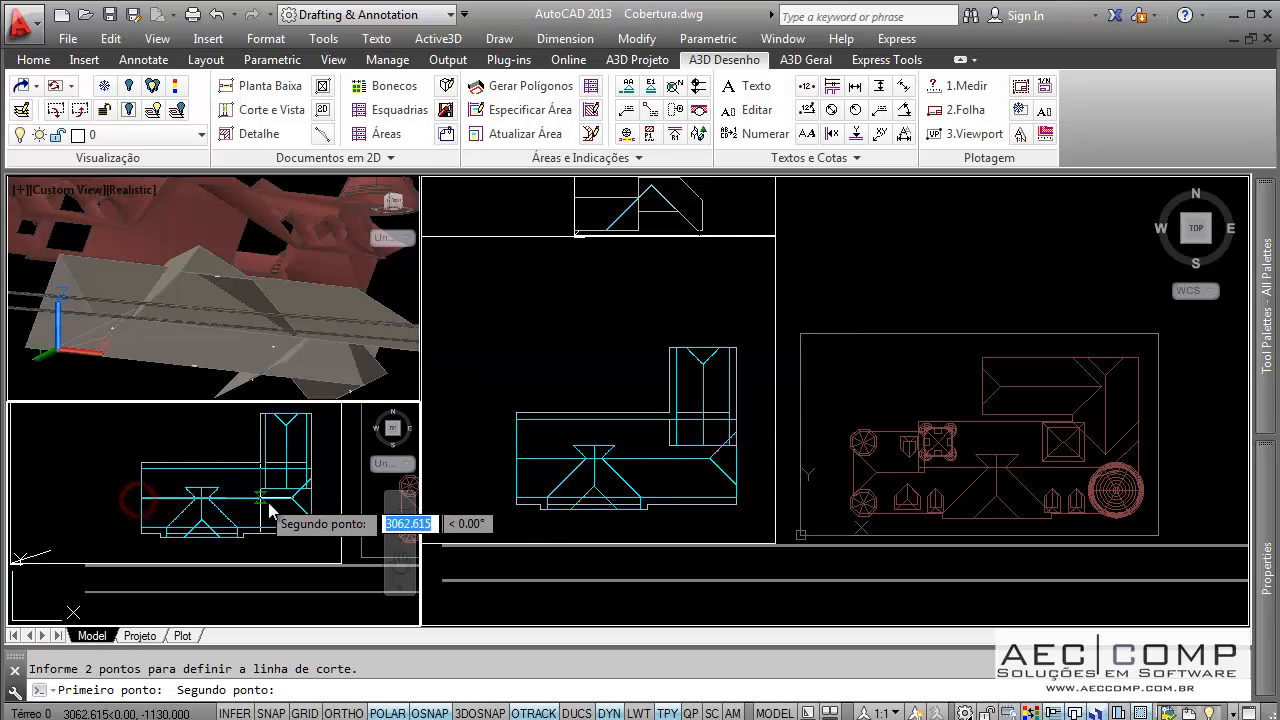
{"action": "left_click", "coordinate": [271, 499]}
{"action": "left_click", "coordinate": [217, 543]}
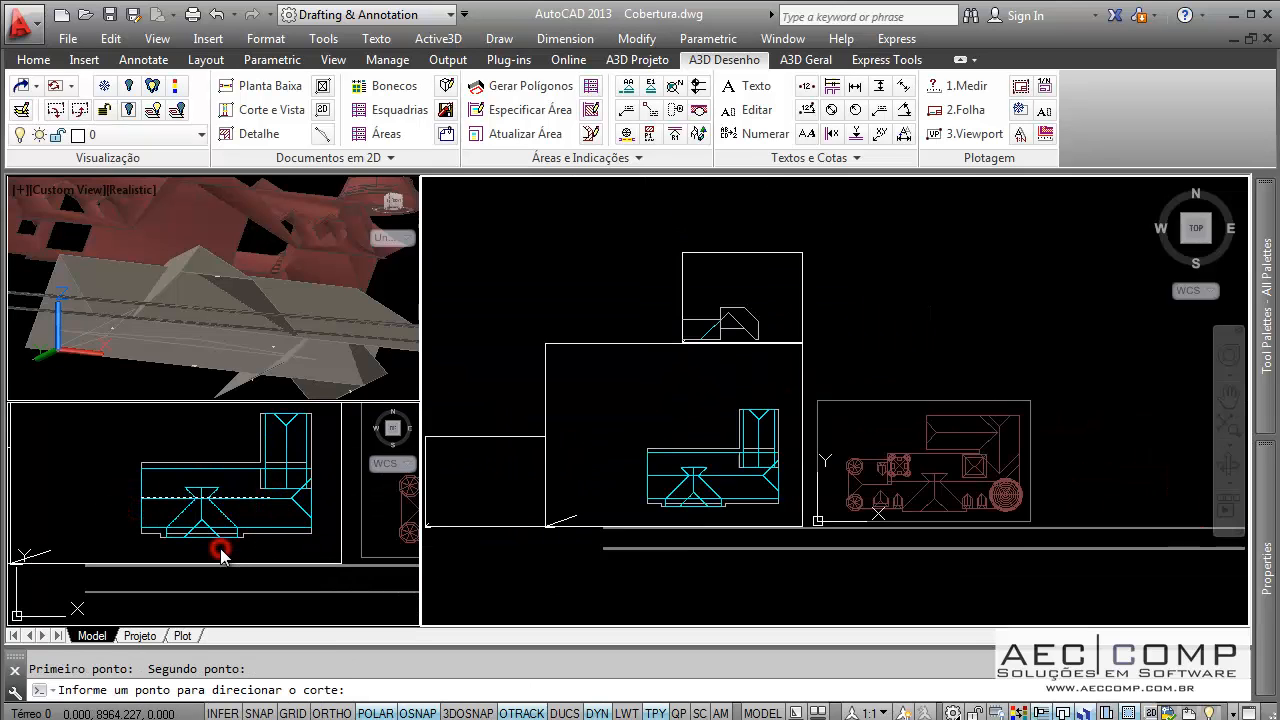
- Stretch section BB's frame toward the roof's hip end to a width of about 6217 and shift the roof drawing away from the frame's lower edge
{"action": "middle_click_drag", "start_coordinate": [597, 480], "coordinate": [774, 391]}
{"action": "scroll", "coordinate": [661, 407], "scroll_direction": "up", "scroll_amount": 2}
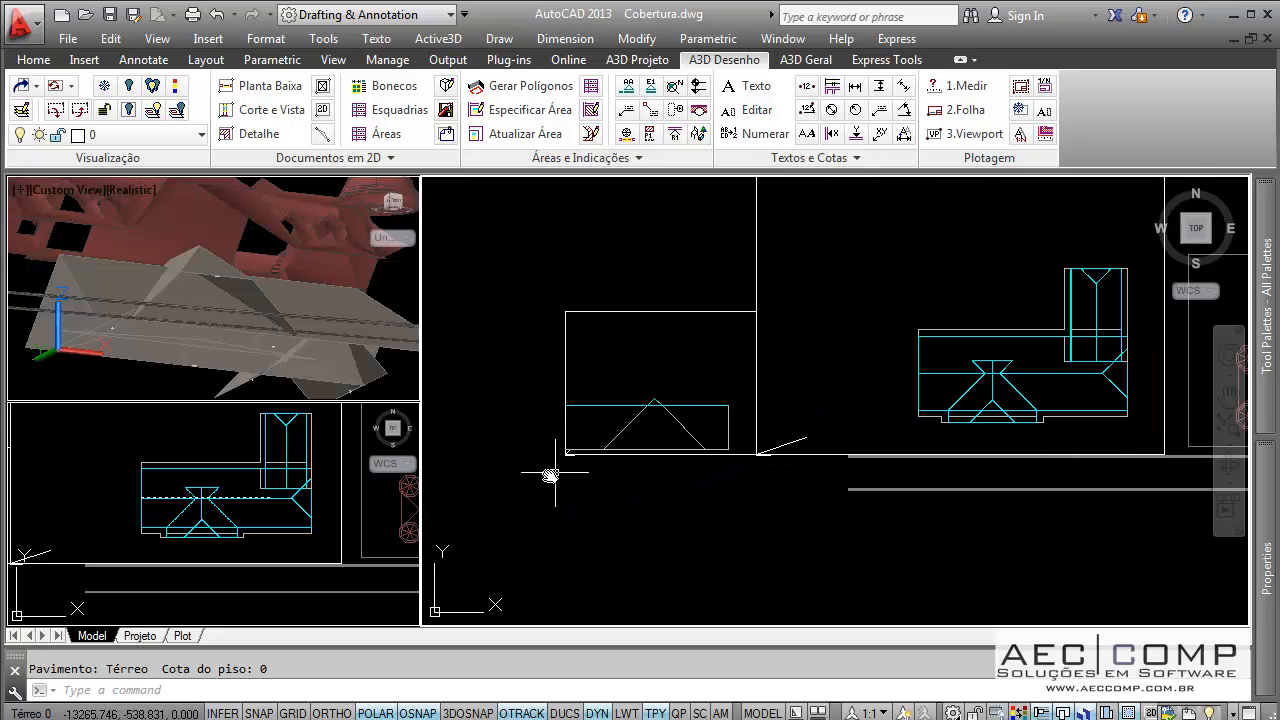
{"action": "left_click", "coordinate": [576, 365]}
{"action": "left_click", "coordinate": [510, 360]}
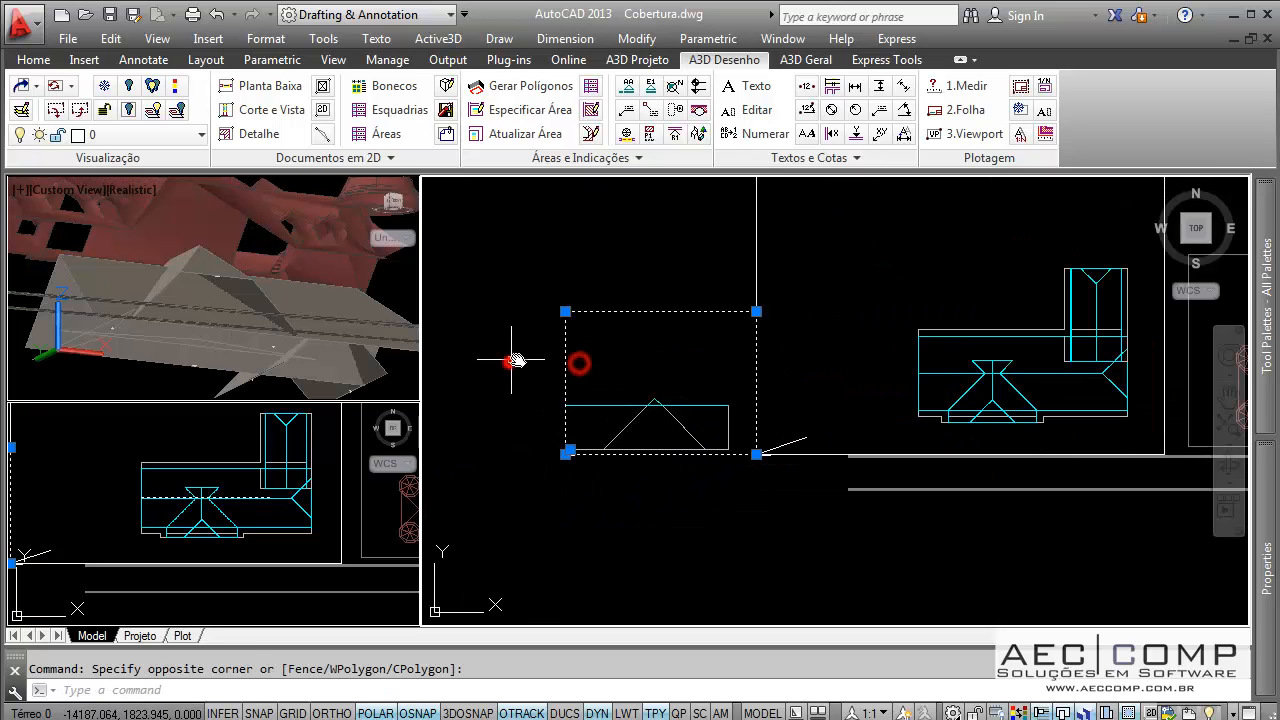
{"action": "left_click", "coordinate": [565, 311]}
{"action": "left_click", "coordinate": [459, 311]}
{"action": "left_click", "coordinate": [568, 453]}
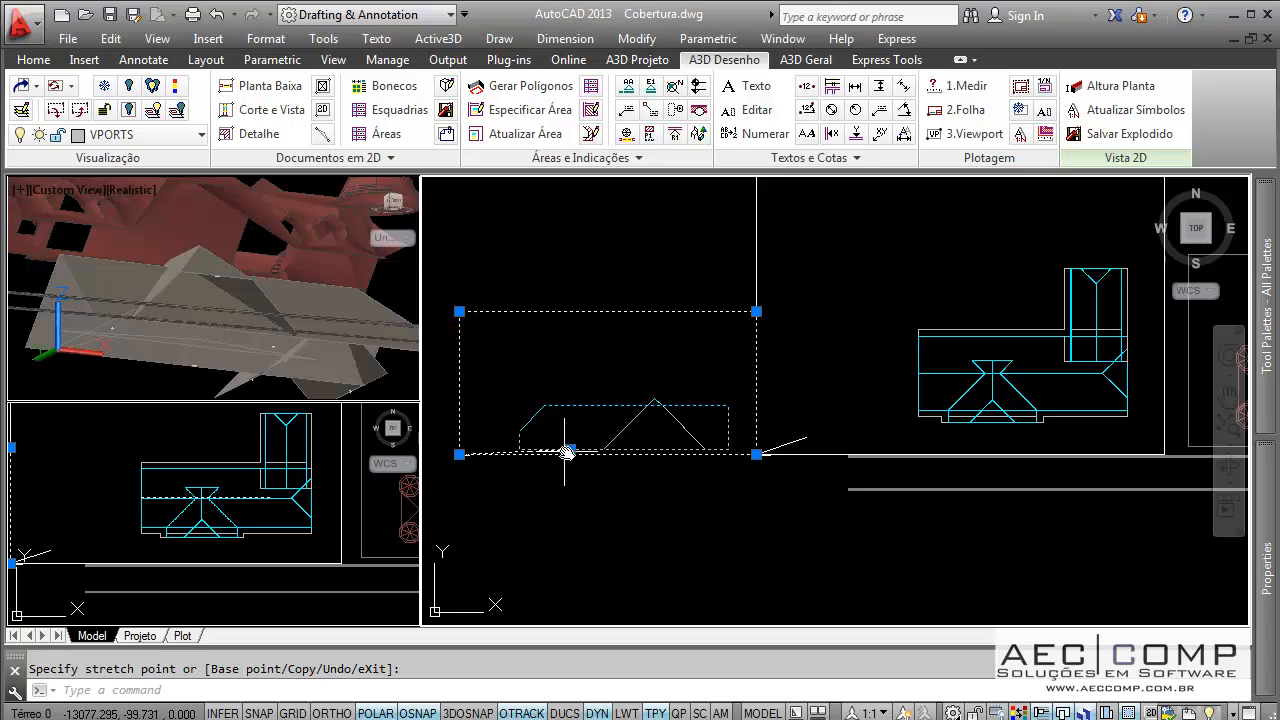
{"action": "left_click", "coordinate": [542, 421]}
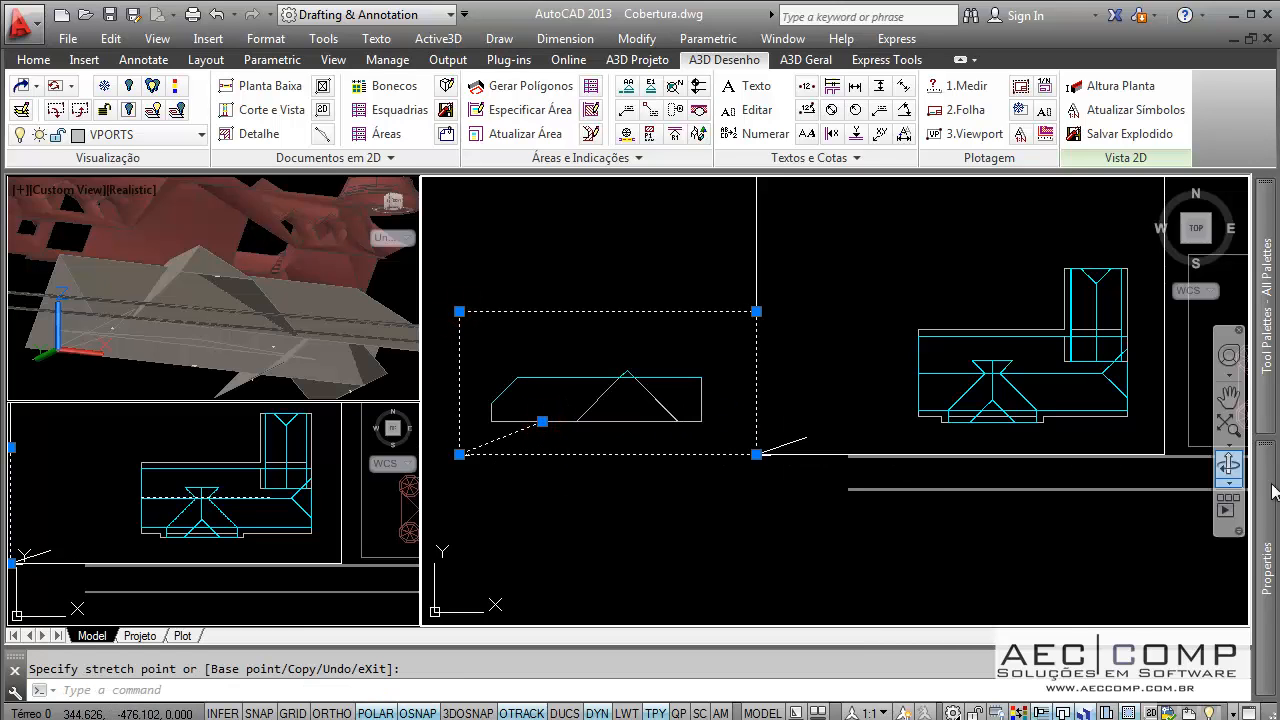
- Set section BB's hide depth (Prof. do Hide) to 5000 and deselect the view
{"action": "mouse_move", "coordinate": [1266, 540]}
{"action": "left_click", "coordinate": [1106, 325]}
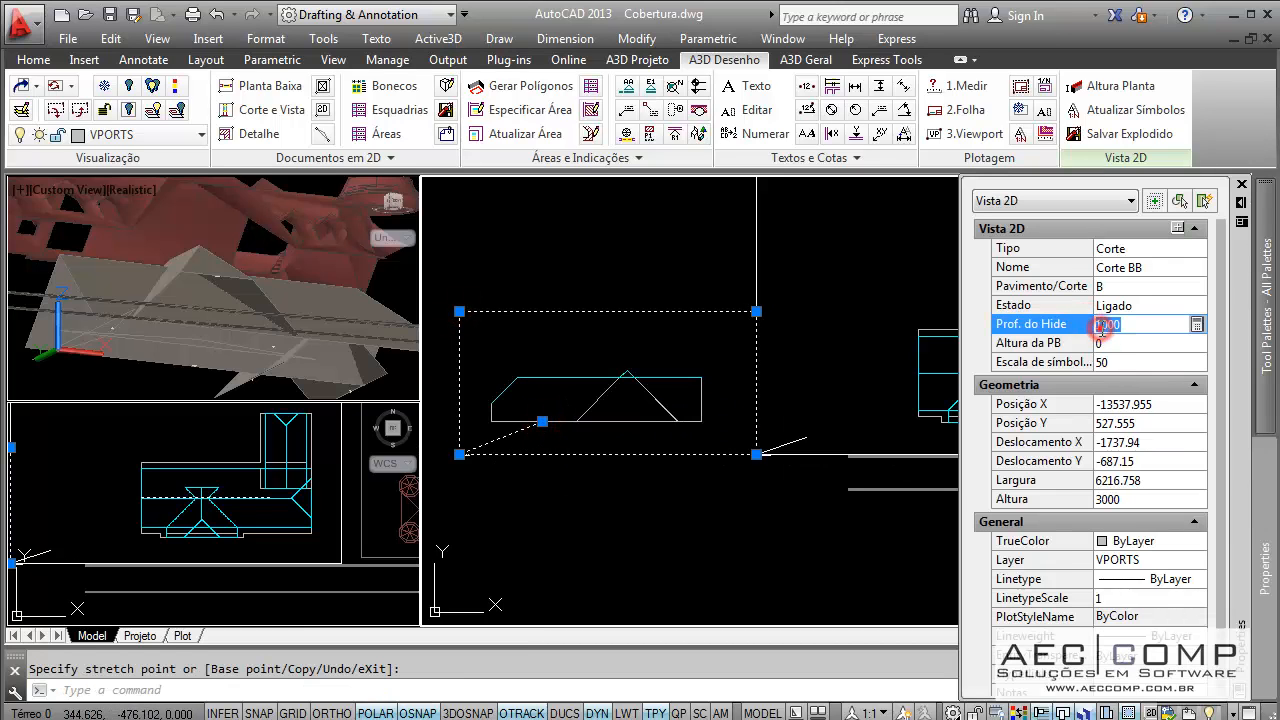
{"action": "left_click", "coordinate": [1102, 340]}
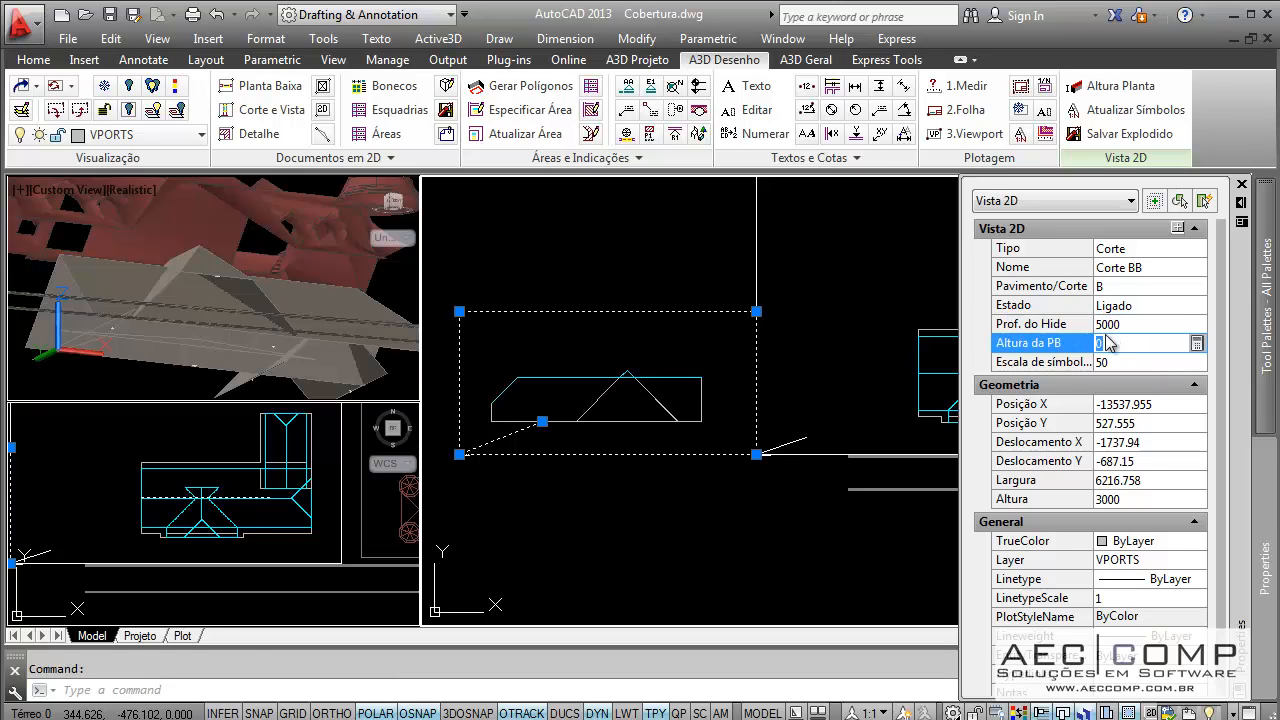
{"action": "key", "text": "Escape"}
- Draw a closed polyline in section BB along both slopes of the projection's gable, truncated just below the peak and extended slightly below the eaves
{"action": "scroll", "coordinate": [595, 428], "scroll_direction": "up", "scroll_amount": 3}
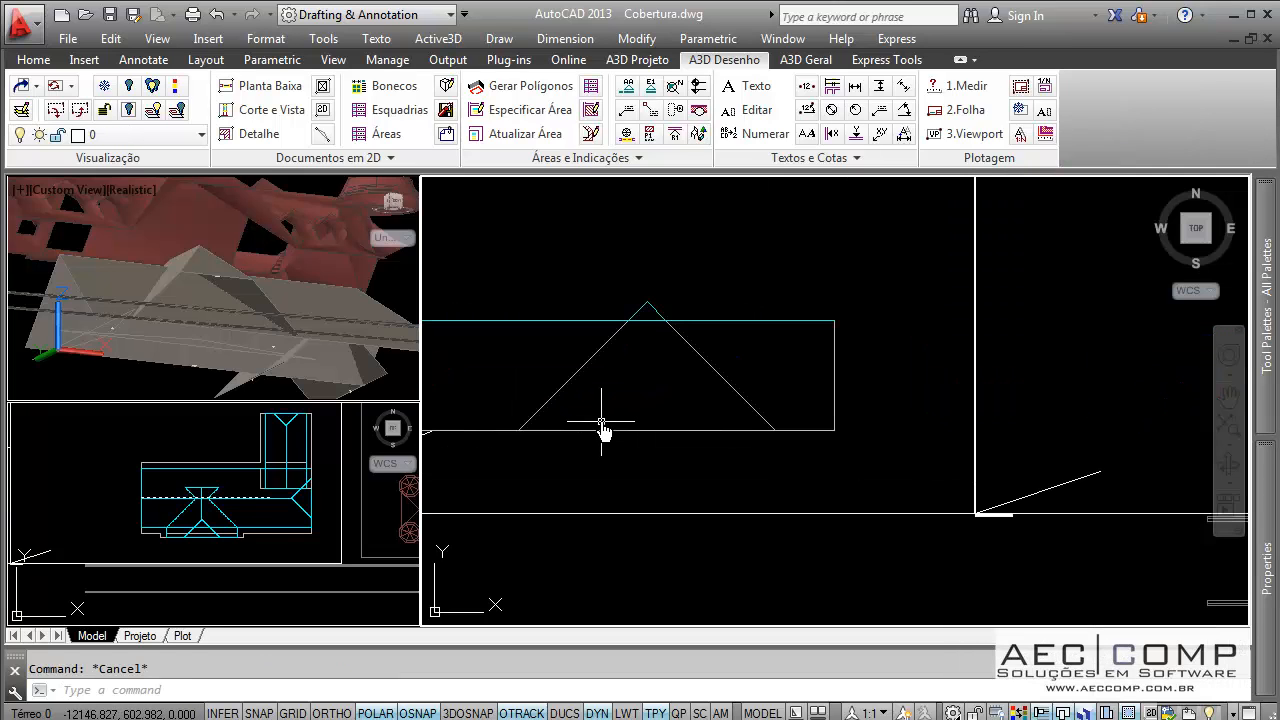
{"action": "key", "text": "Return"}
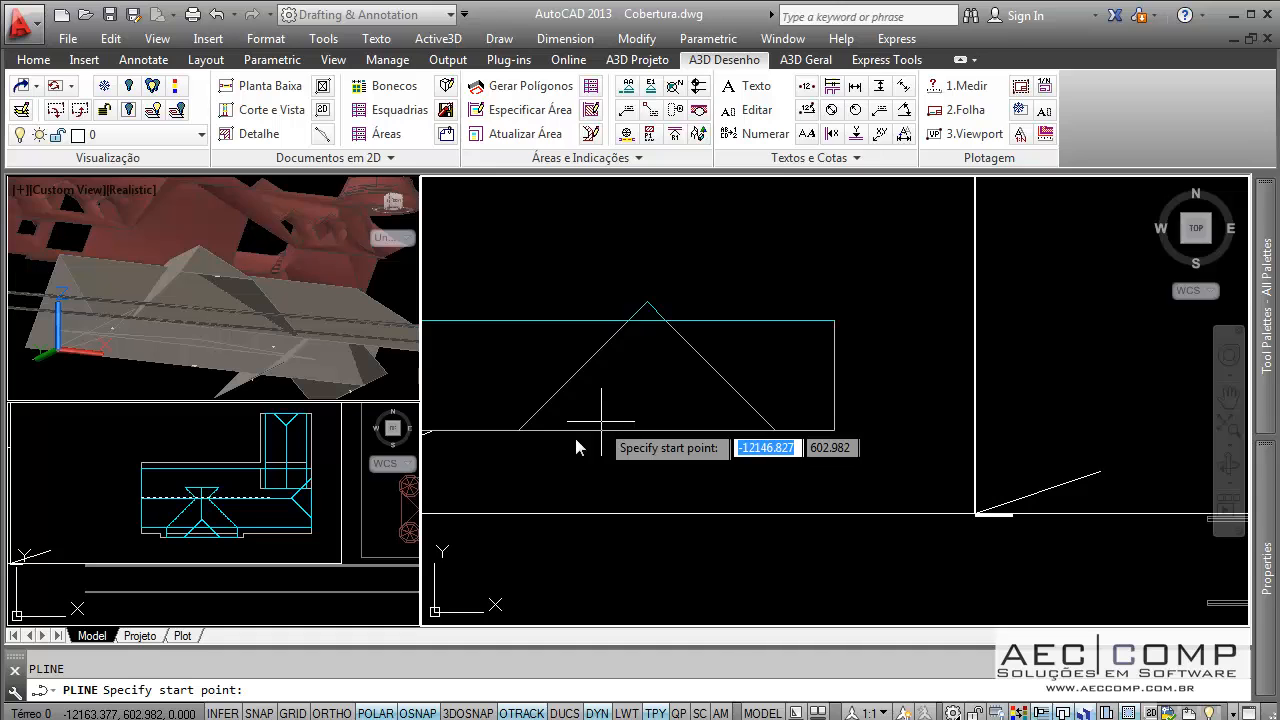
{"action": "scroll", "coordinate": [460, 434], "scroll_direction": "up", "scroll_amount": 3}
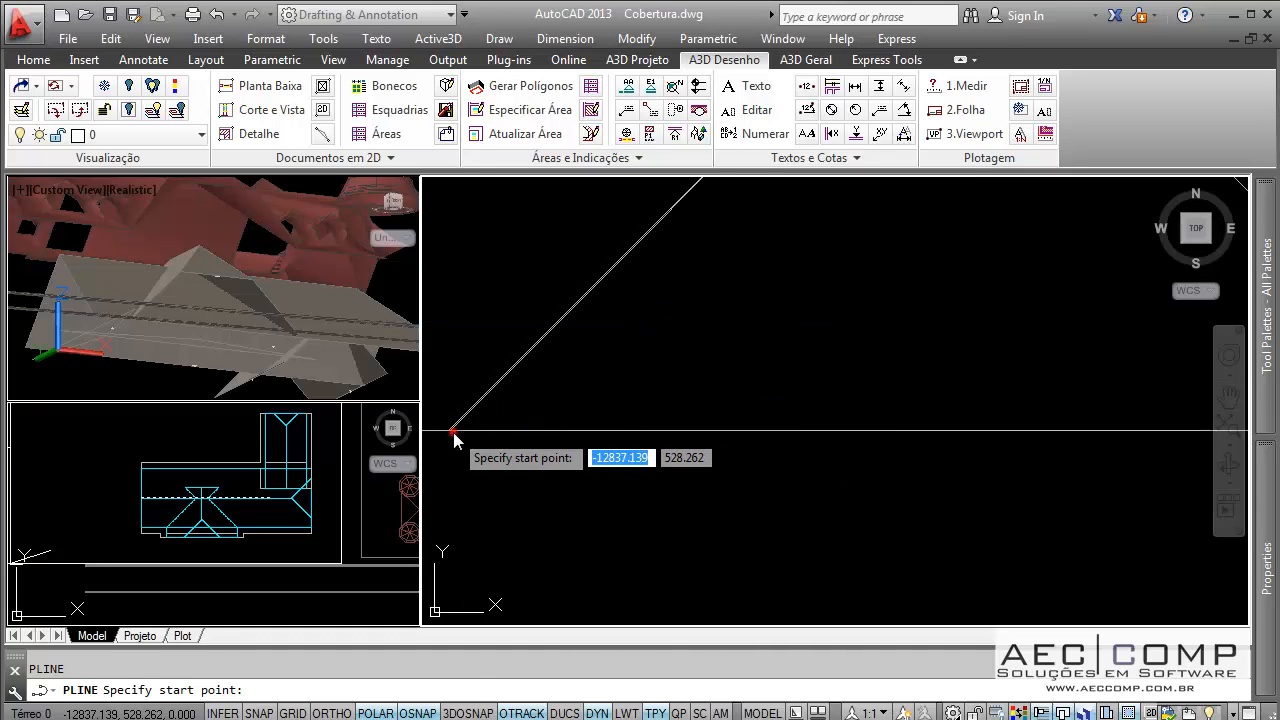
{"action": "left_click", "coordinate": [455, 438]}
{"action": "scroll", "coordinate": [651, 286], "scroll_direction": "down", "scroll_amount": 2}
{"action": "scroll", "coordinate": [691, 314], "scroll_direction": "up", "scroll_amount": 4}
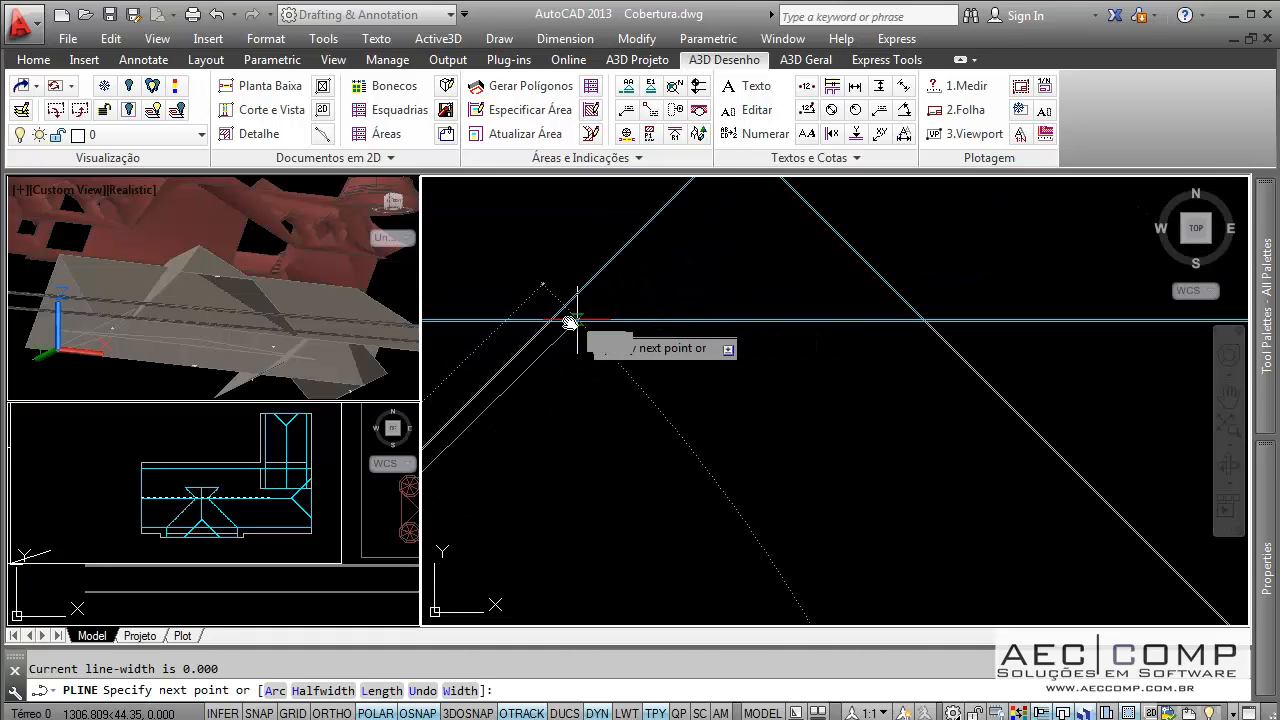
{"action": "left_click", "coordinate": [625, 245]}
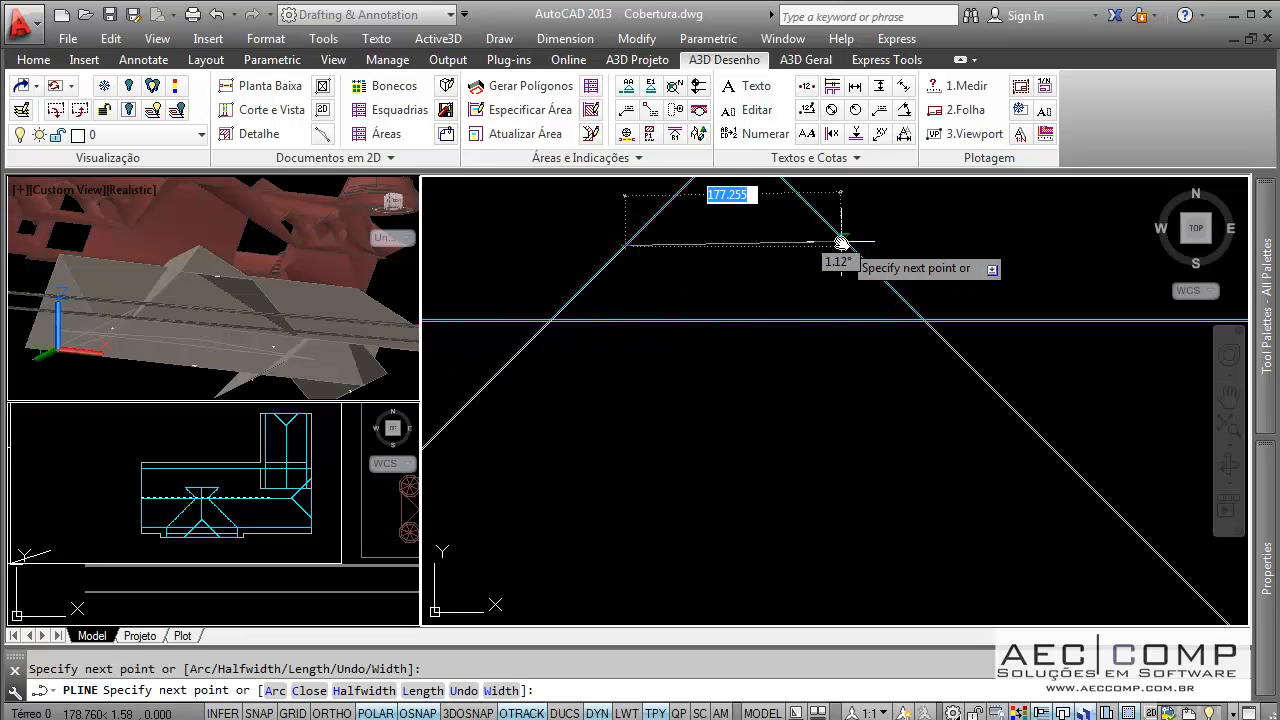
{"action": "scroll", "coordinate": [845, 248], "scroll_direction": "down", "scroll_amount": 2}
{"action": "scroll", "coordinate": [918, 425], "scroll_direction": "up", "scroll_amount": 4}
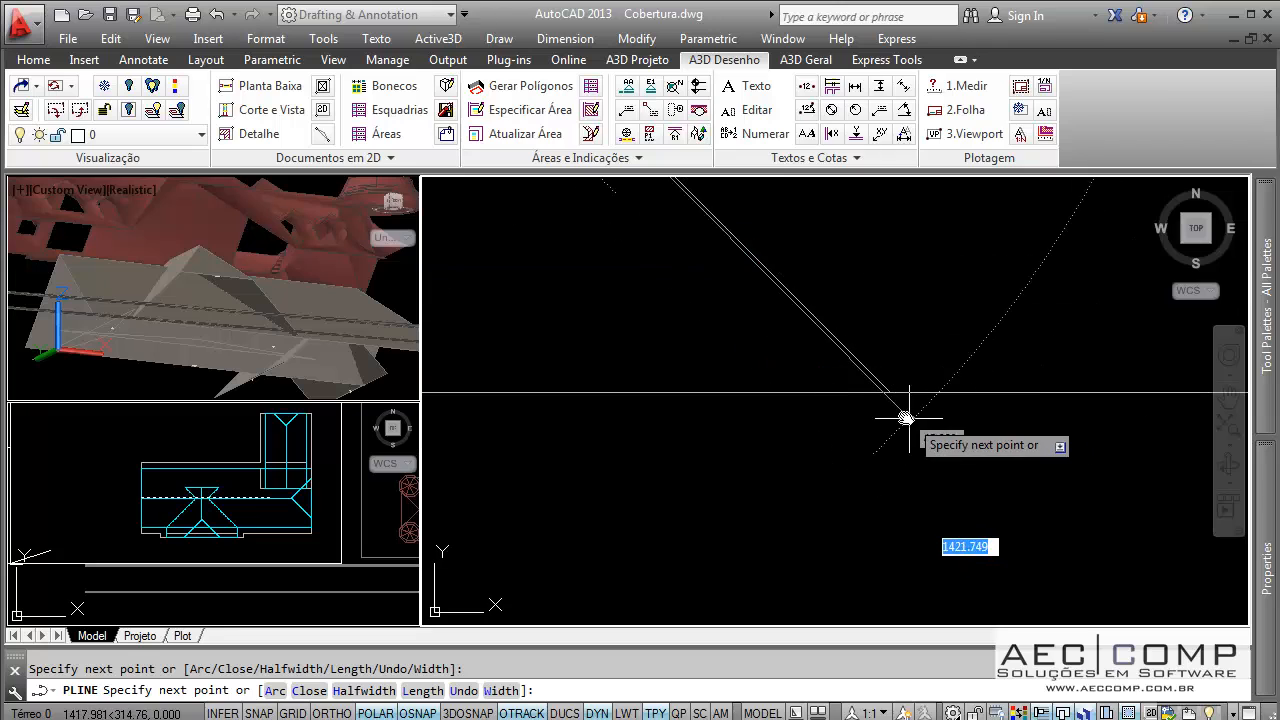
{"action": "left_click", "coordinate": [891, 392]}
{"action": "scroll", "coordinate": [860, 448], "scroll_direction": "down", "scroll_amount": 4}
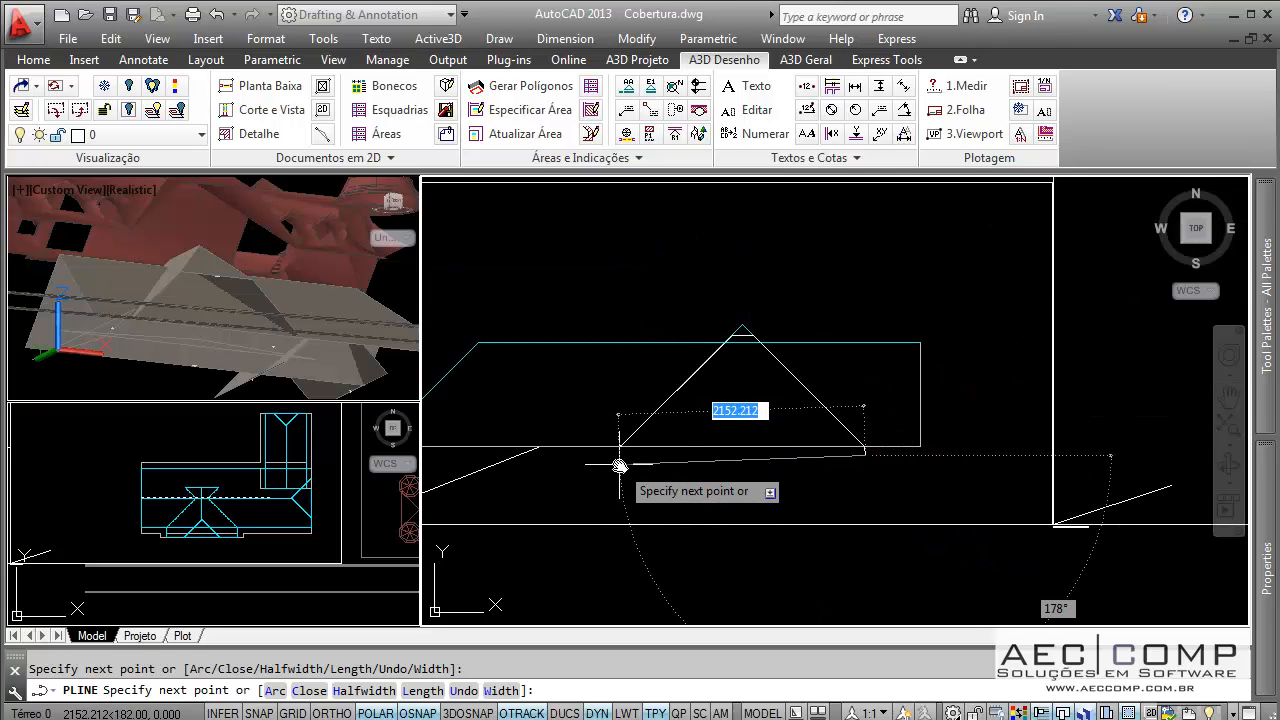
{"action": "left_click", "coordinate": [614, 462]}
{"action": "type", "text": "c"}
{"action": "key", "text": "Return"}
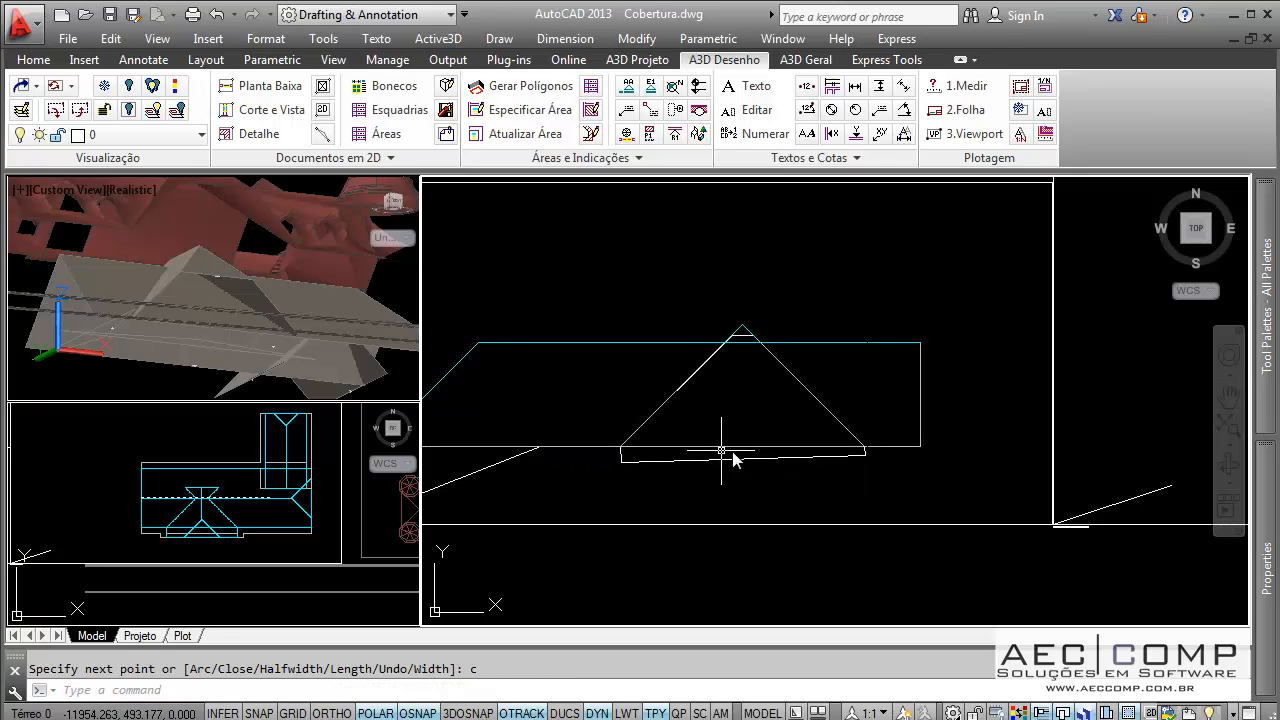
- Define a cutting polygon on the main roof plane in section BB from the closed gable polyline, using the Subtrair operation
{"action": "left_click", "coordinate": [733, 449]}
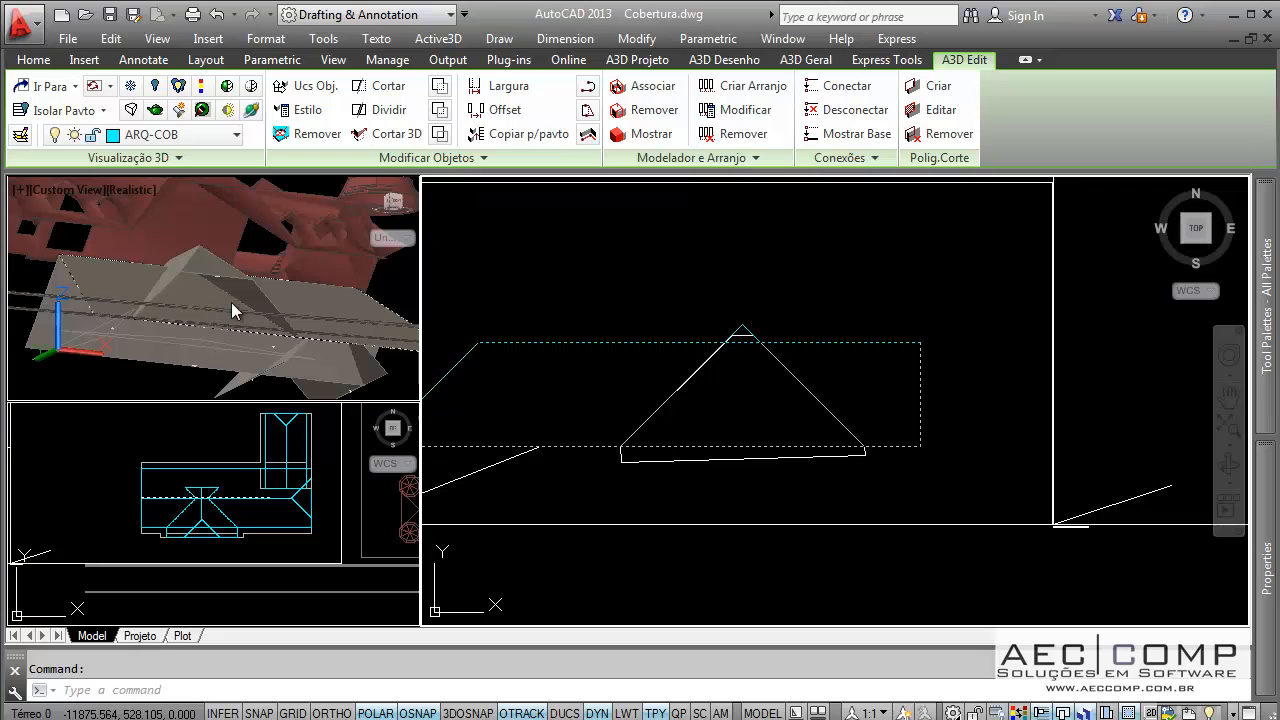
{"action": "key", "text": "Escape"}
{"action": "type", "text": "pc"}
{"action": "key", "text": "Return"}
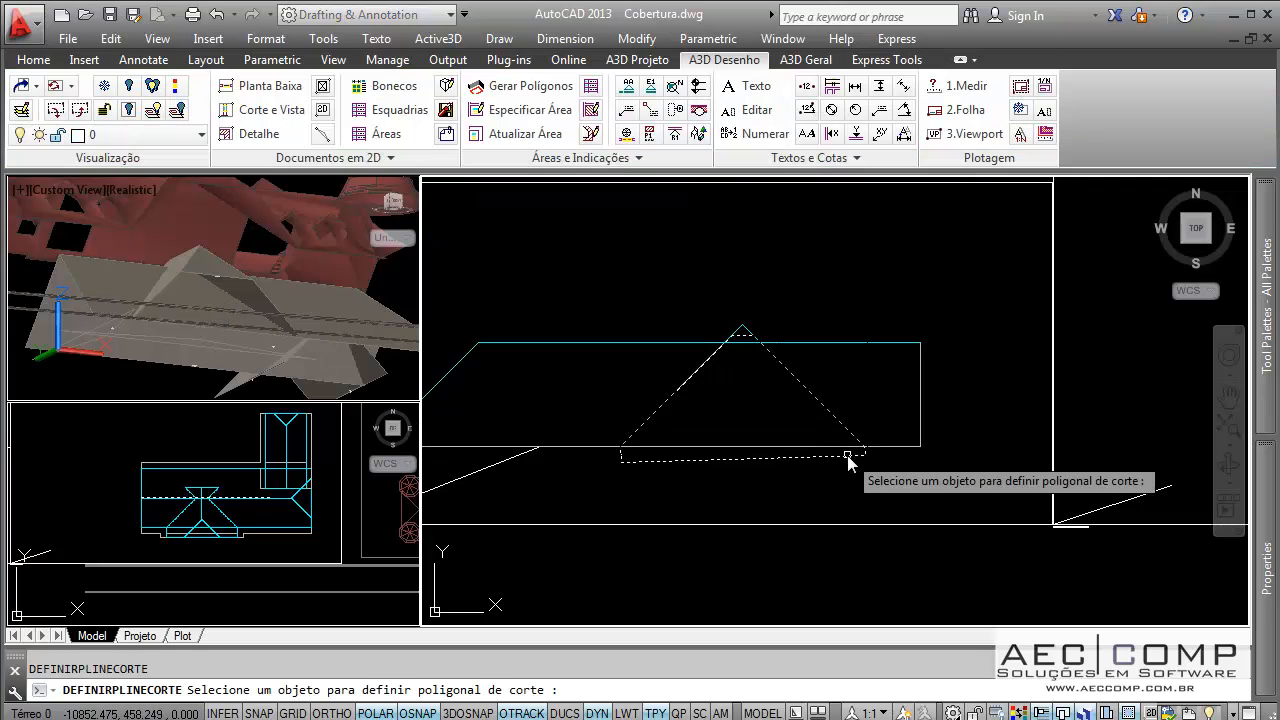
{"action": "left_click", "coordinate": [877, 448]}
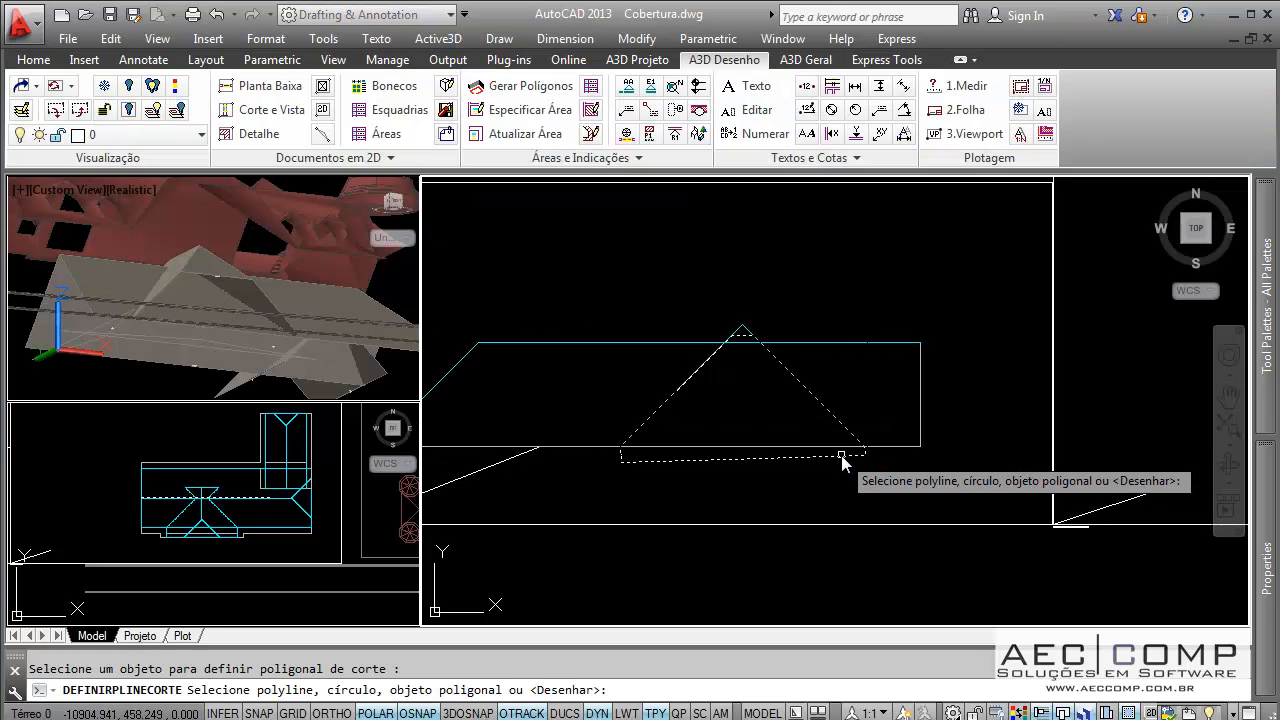
{"action": "left_click", "coordinate": [853, 455]}
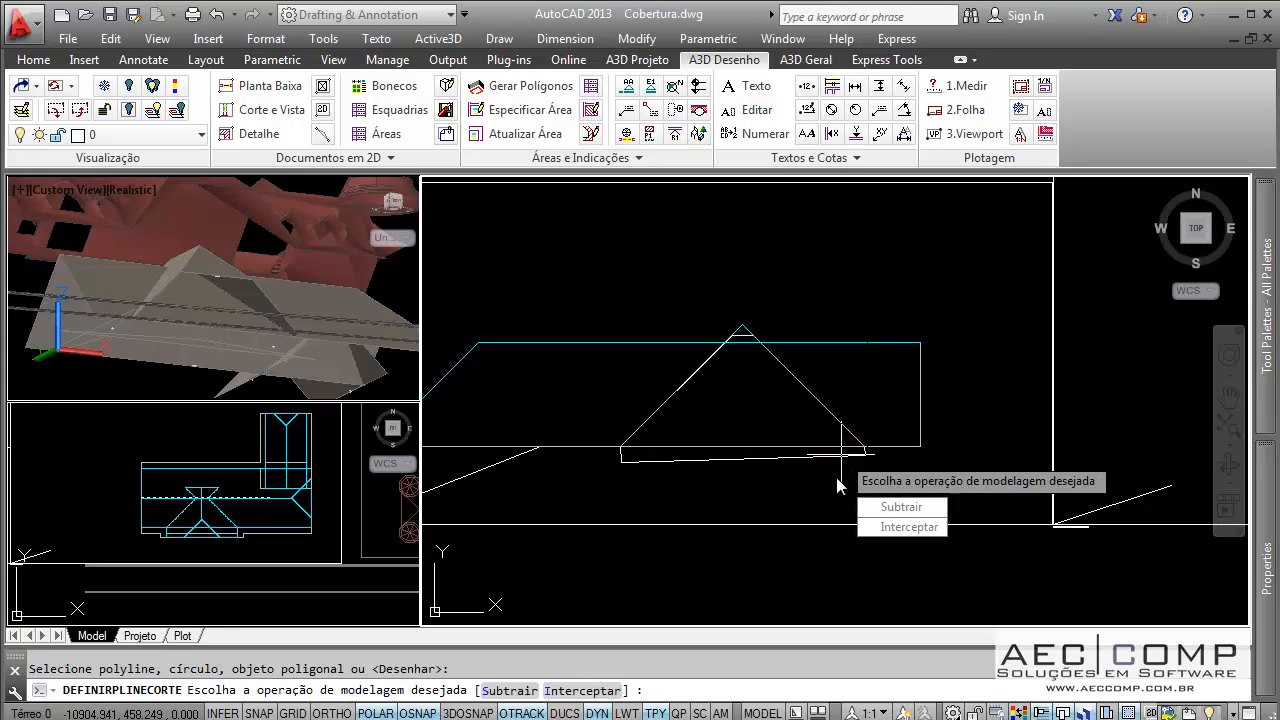
{"action": "left_click", "coordinate": [887, 508]}
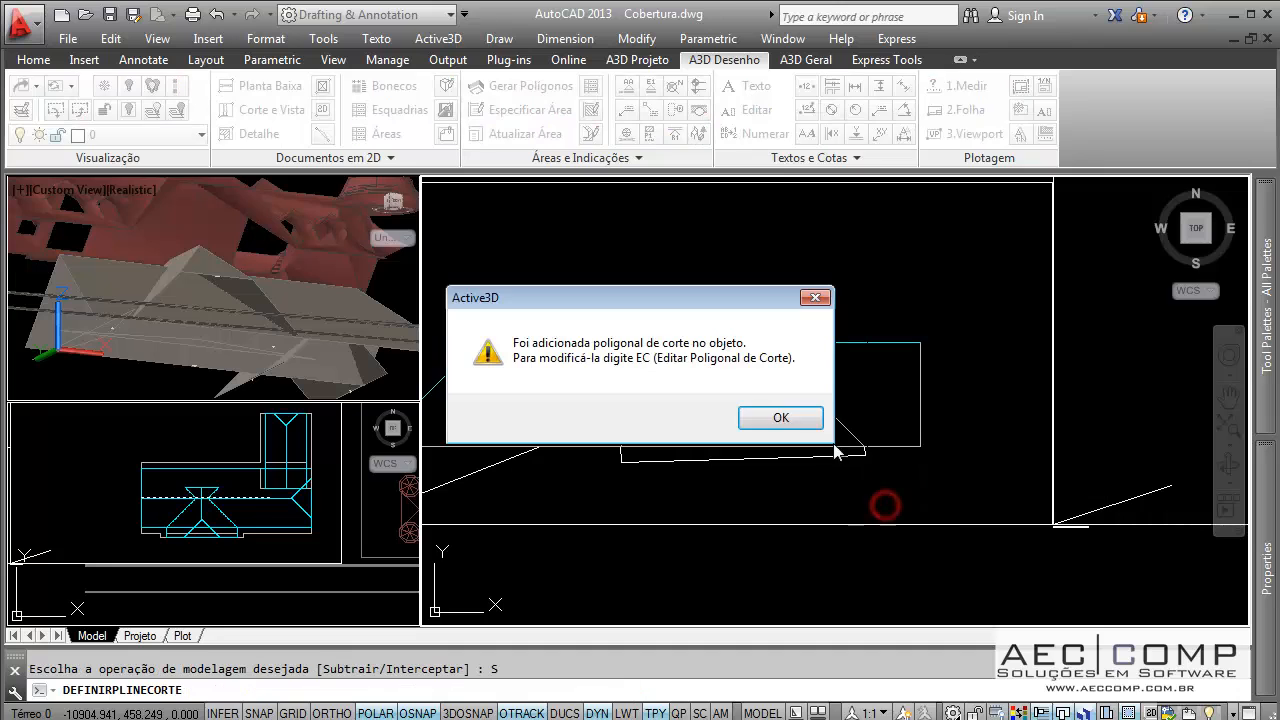
{"action": "left_click", "coordinate": [783, 419]}
- Erase the auxiliary cutting polyline from section BB
{"action": "left_click", "coordinate": [214, 312]}
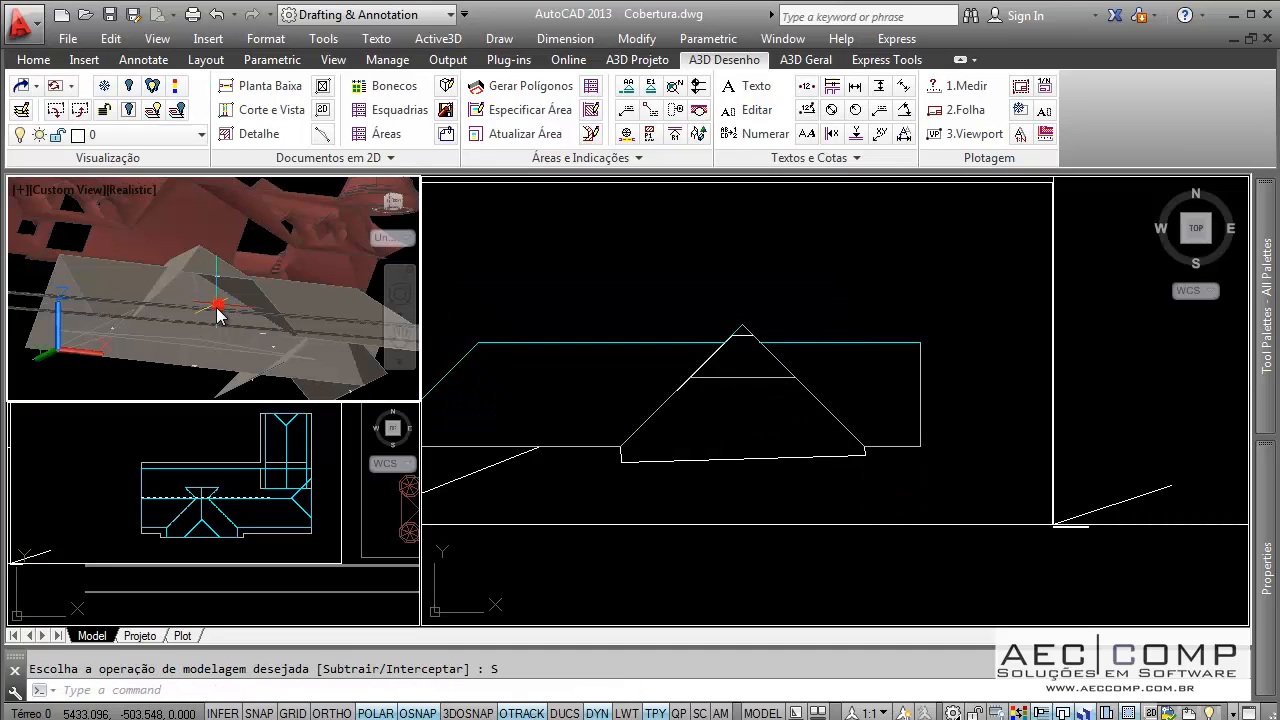
{"action": "scroll", "coordinate": [183, 318], "scroll_direction": "up", "scroll_amount": 2}
{"action": "middle_click_drag", "start_coordinate": [203, 320], "coordinate": [167, 292], "text": "shift"}
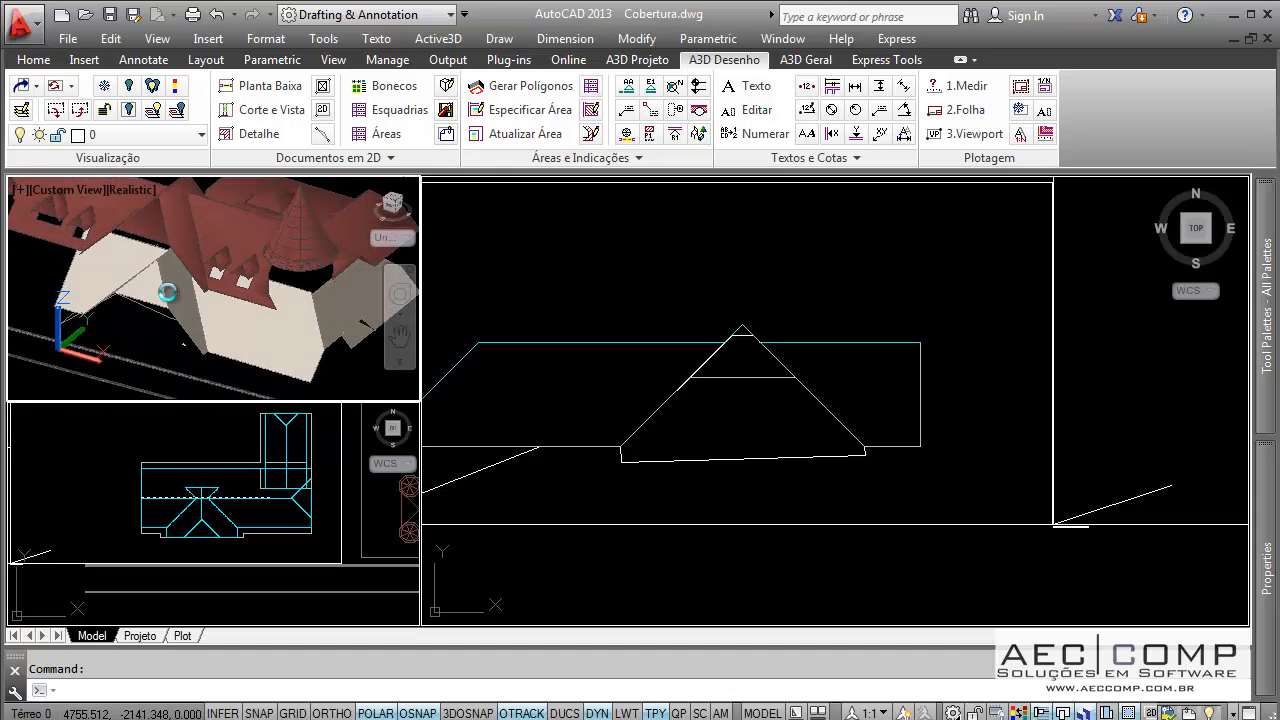
{"action": "left_click", "coordinate": [738, 466]}
{"action": "left_click", "coordinate": [705, 440]}
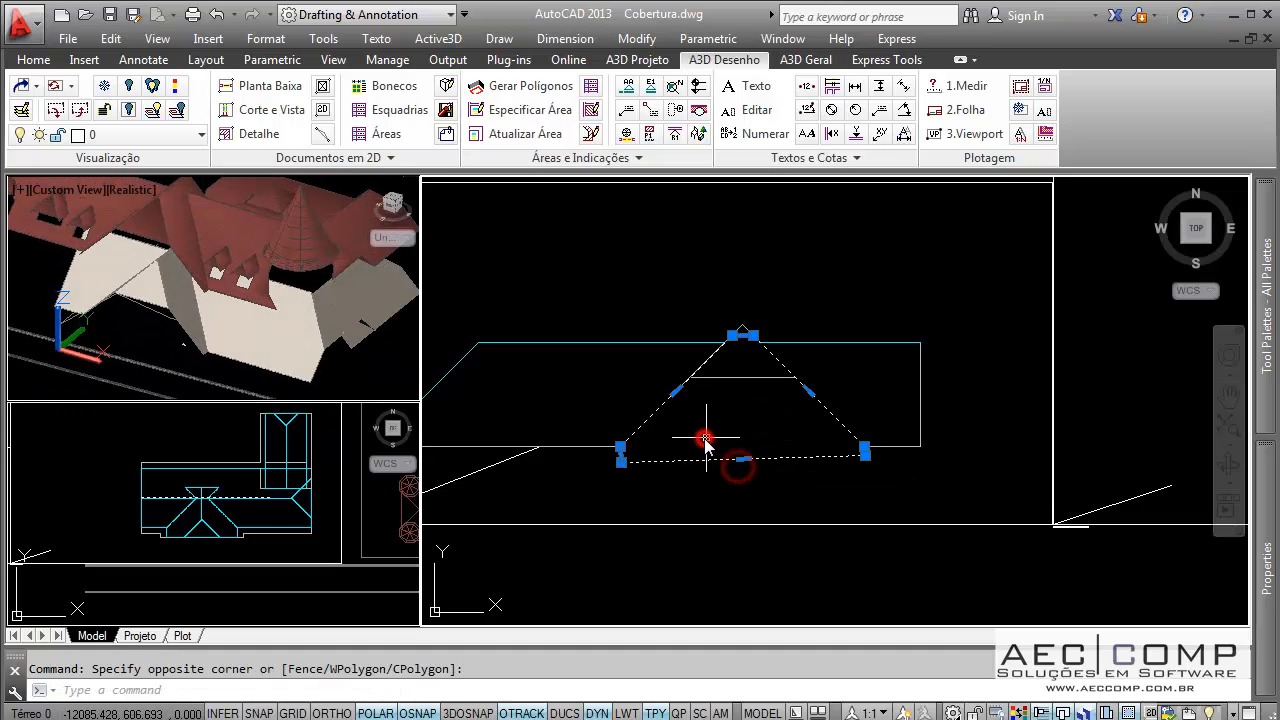
{"action": "key", "text": "Delete"}
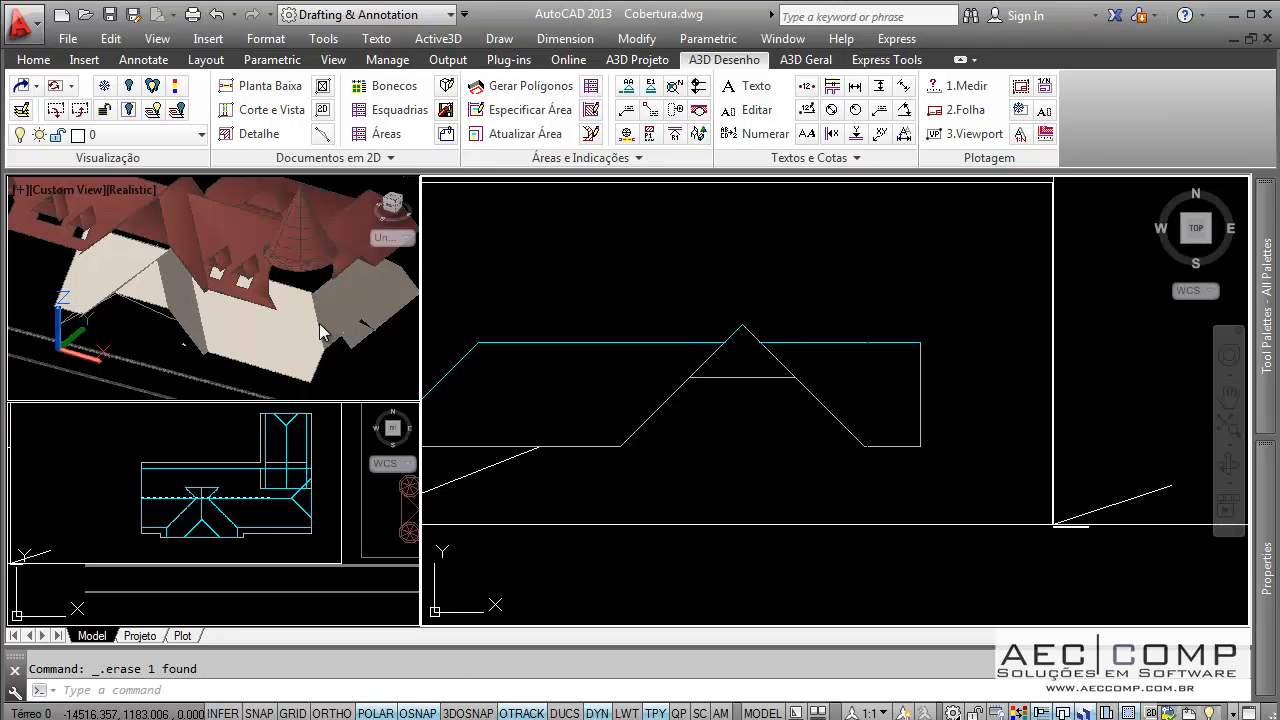
- Examine in 3D and plan how the perpendicular wing's roof planes overlap the main roof near its hip end
{"action": "middle_click_drag", "start_coordinate": [320, 333], "coordinate": [162, 252], "text": "shift"}
{"action": "scroll", "coordinate": [125, 380], "scroll_direction": "up", "scroll_amount": 2}
{"action": "scroll", "coordinate": [112, 222], "scroll_direction": "up", "scroll_amount": 5}
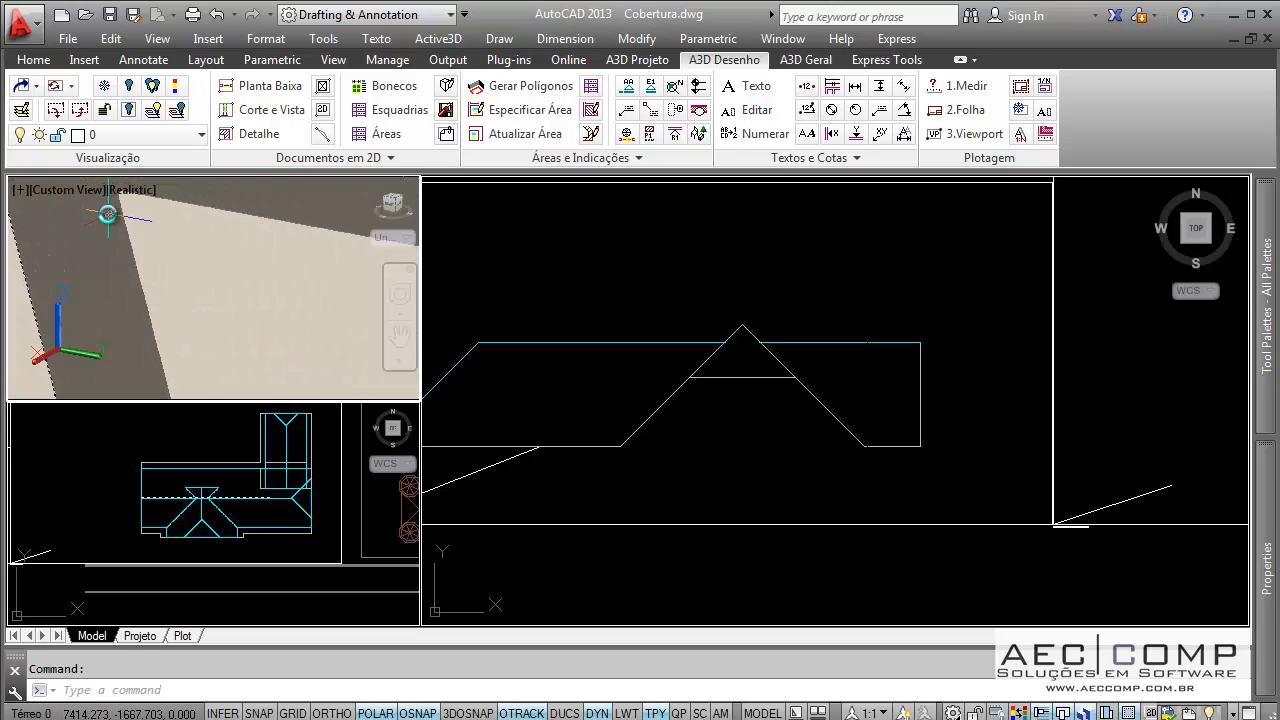
{"action": "middle_click_drag", "start_coordinate": [109, 215], "coordinate": [121, 275]}
{"action": "scroll", "coordinate": [114, 267], "scroll_direction": "down", "scroll_amount": 5}
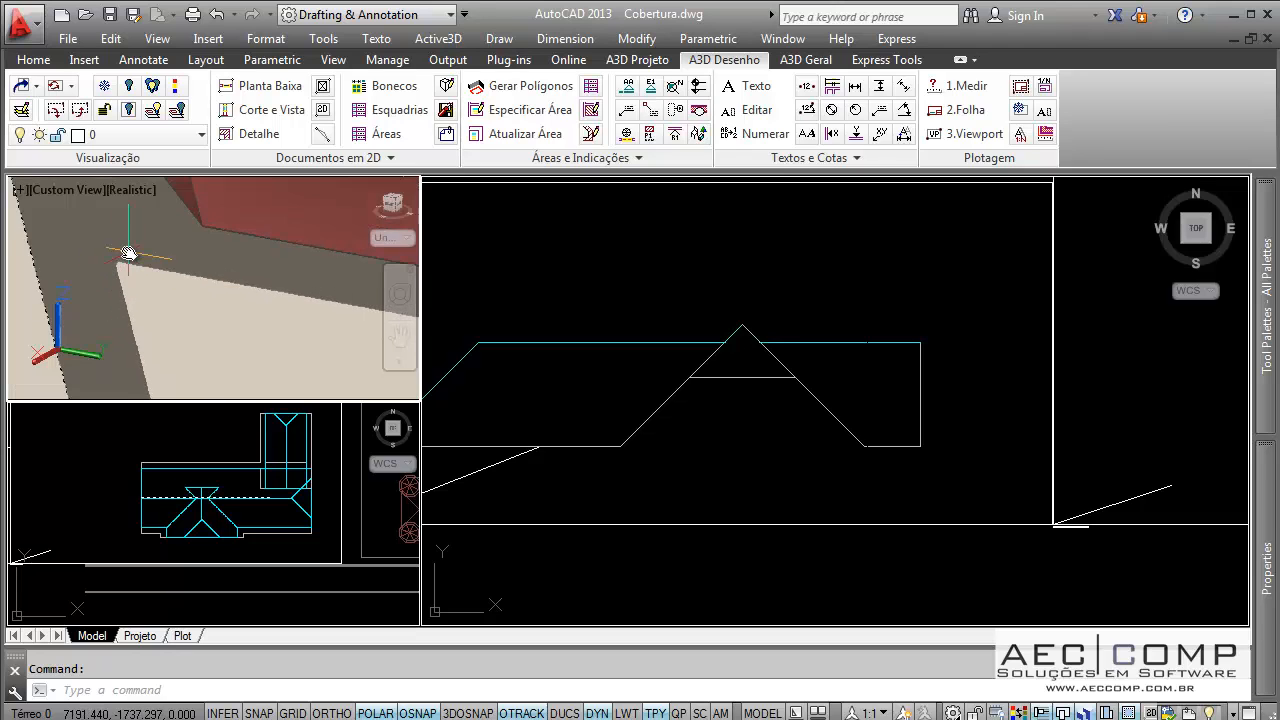
{"action": "middle_click_drag", "start_coordinate": [198, 334], "coordinate": [116, 236]}
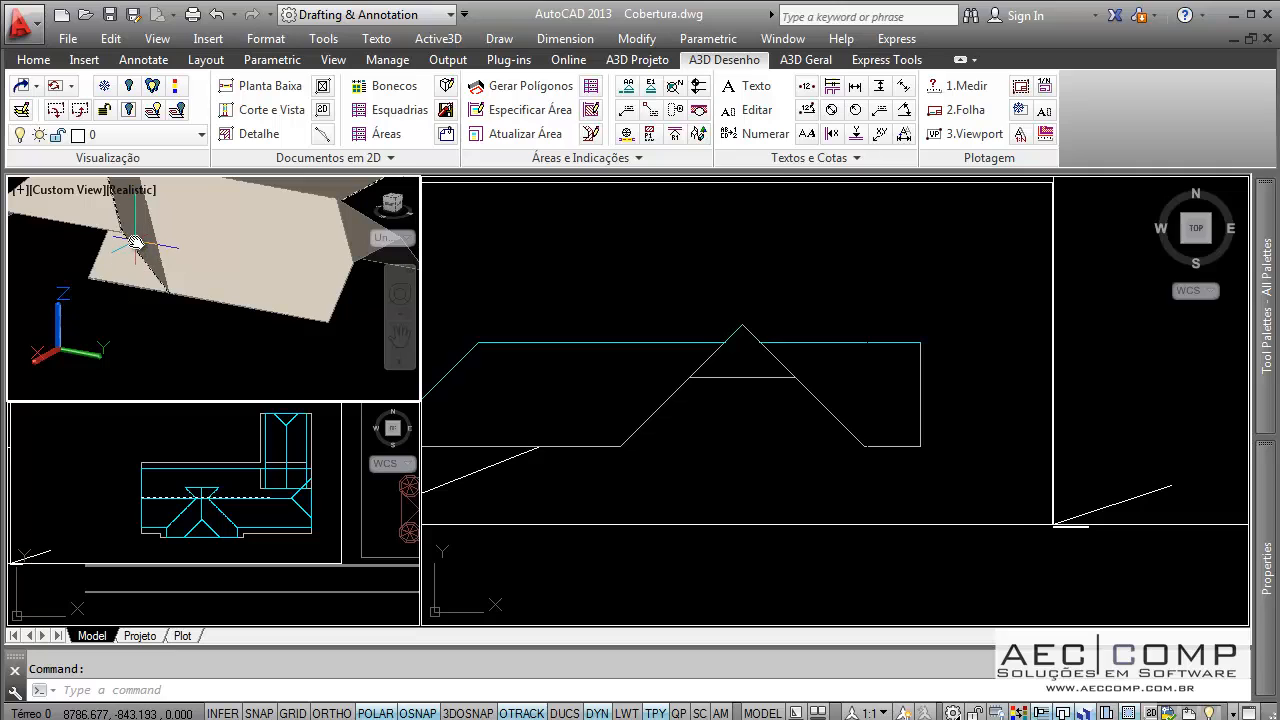
{"action": "left_click", "coordinate": [302, 495]}
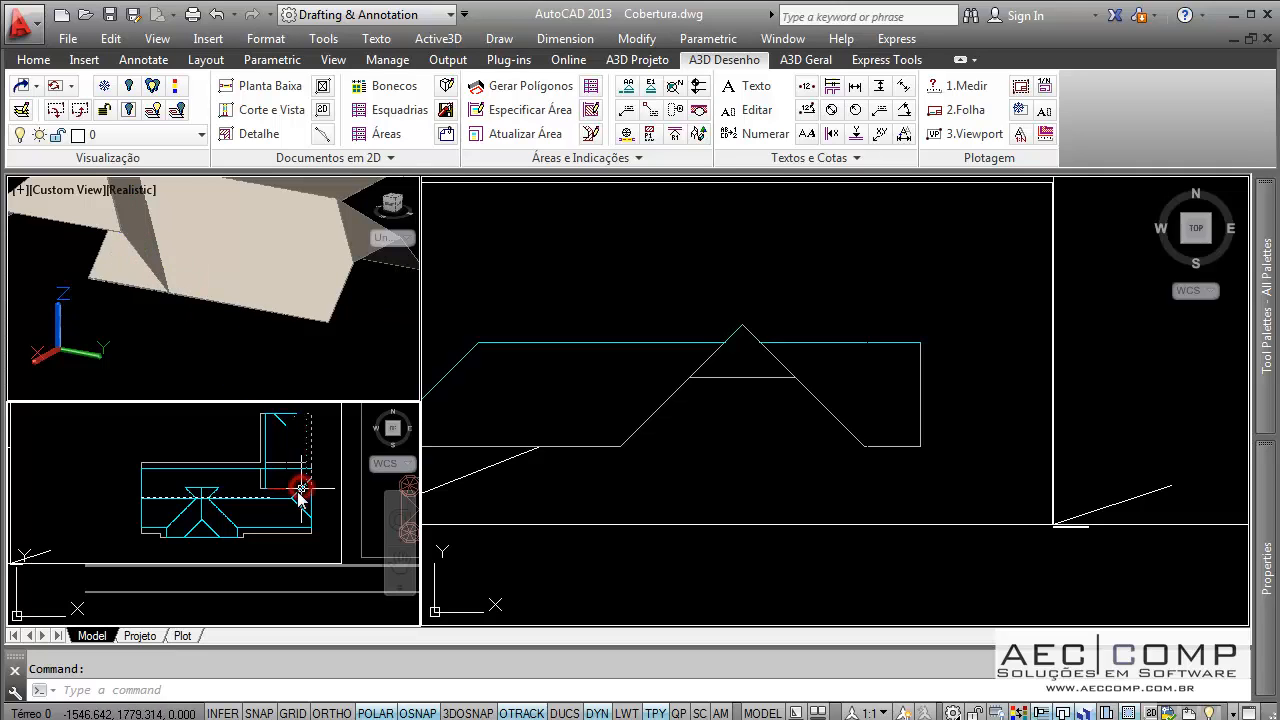
{"action": "scroll", "coordinate": [300, 498], "scroll_direction": "up", "scroll_amount": 5}
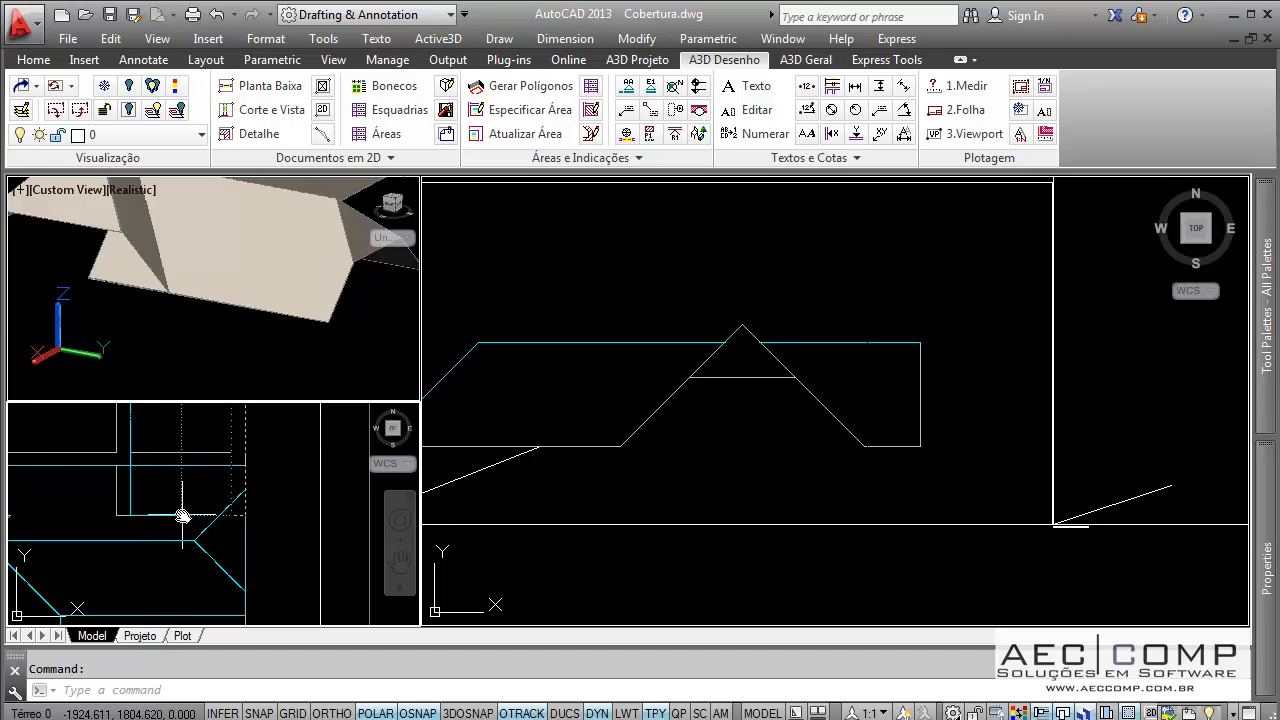
{"action": "left_click", "coordinate": [166, 352]}
{"action": "scroll", "coordinate": [190, 357], "scroll_direction": "down", "scroll_amount": 5}
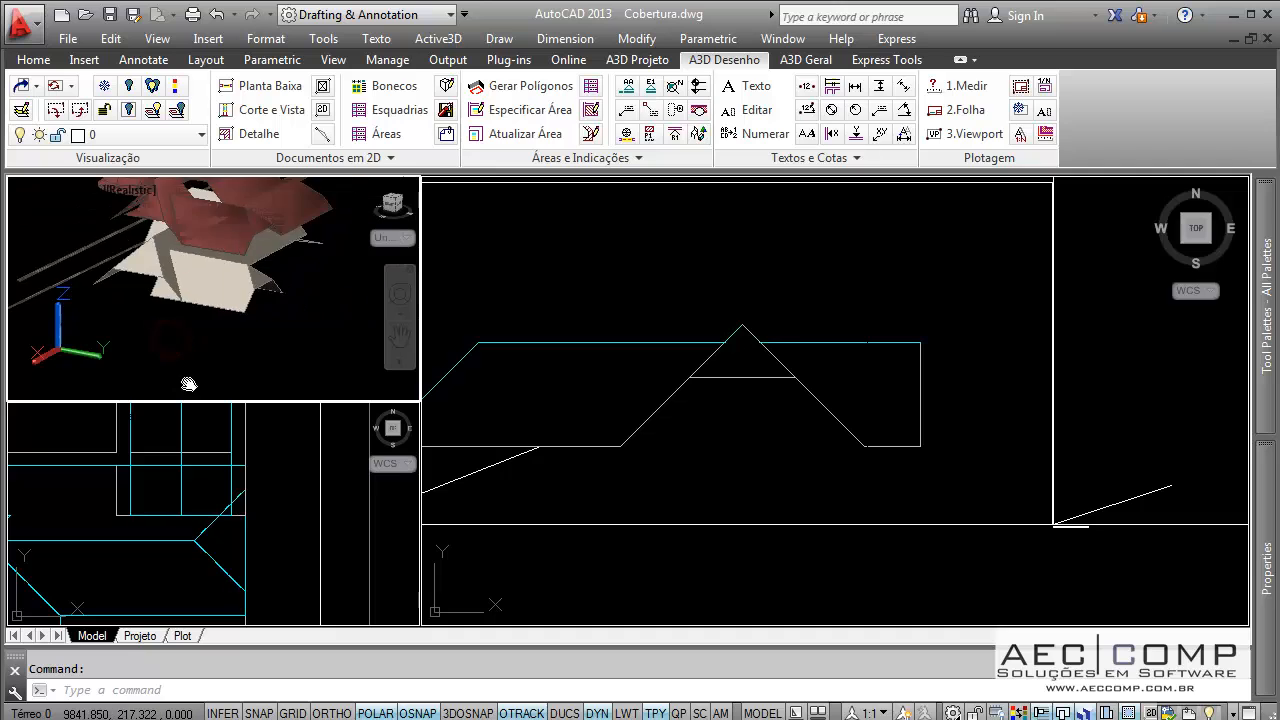
{"action": "middle_click_drag", "start_coordinate": [192, 357], "coordinate": [196, 296], "text": "shift"}
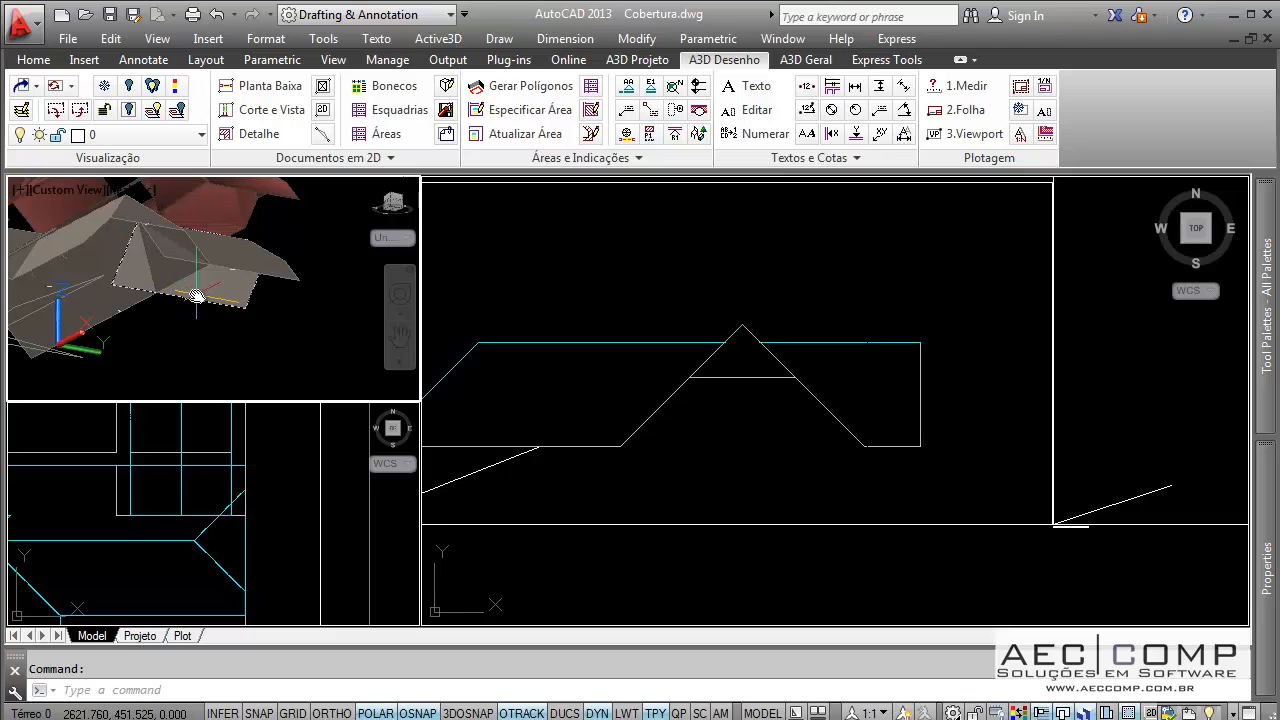
- Trim the perpendicular wing's two sloping roof planes against the main roof plane with the Cortar em 3D command
{"action": "left_click", "coordinate": [437, 40]}
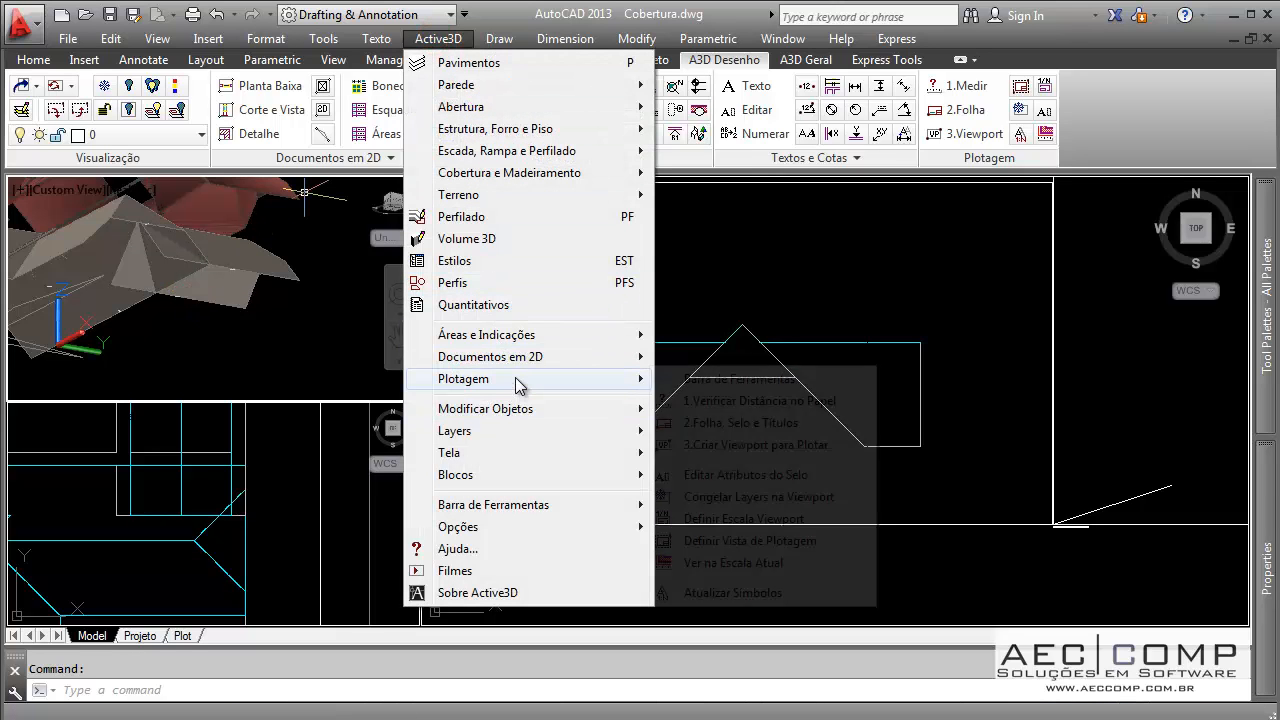
{"action": "mouse_move", "coordinate": [510, 404]}
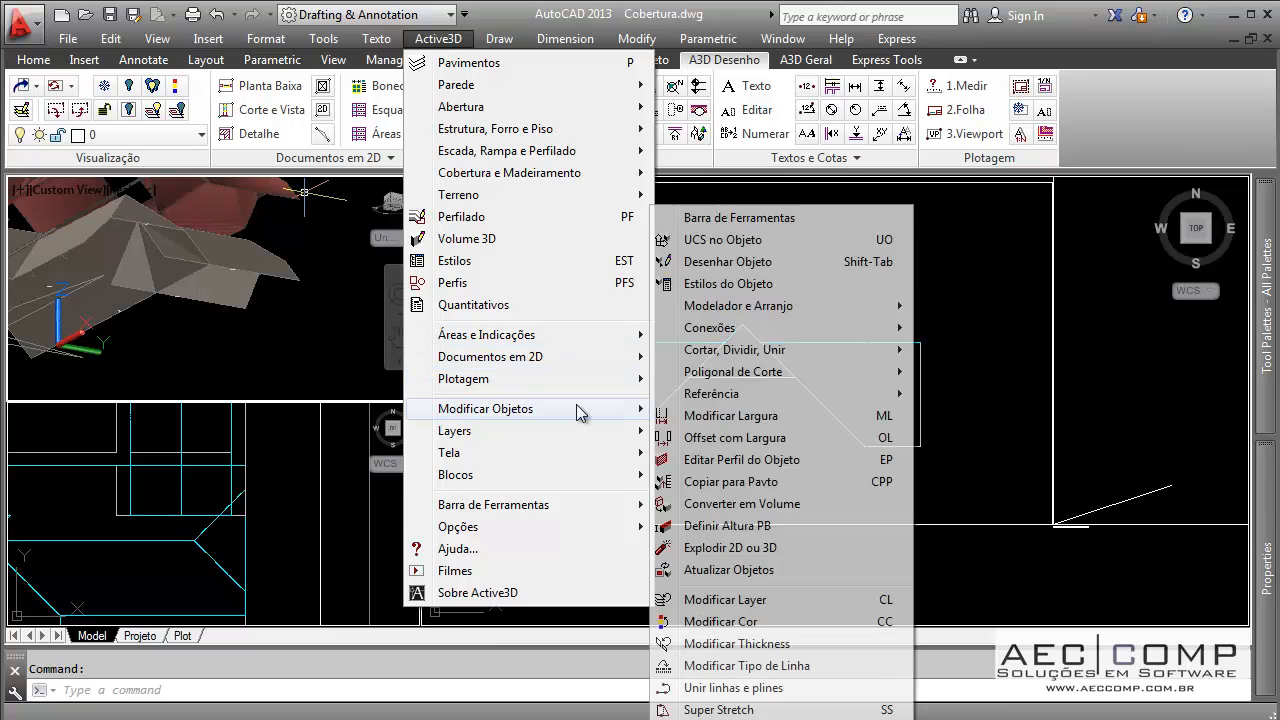
{"action": "mouse_move", "coordinate": [812, 376]}
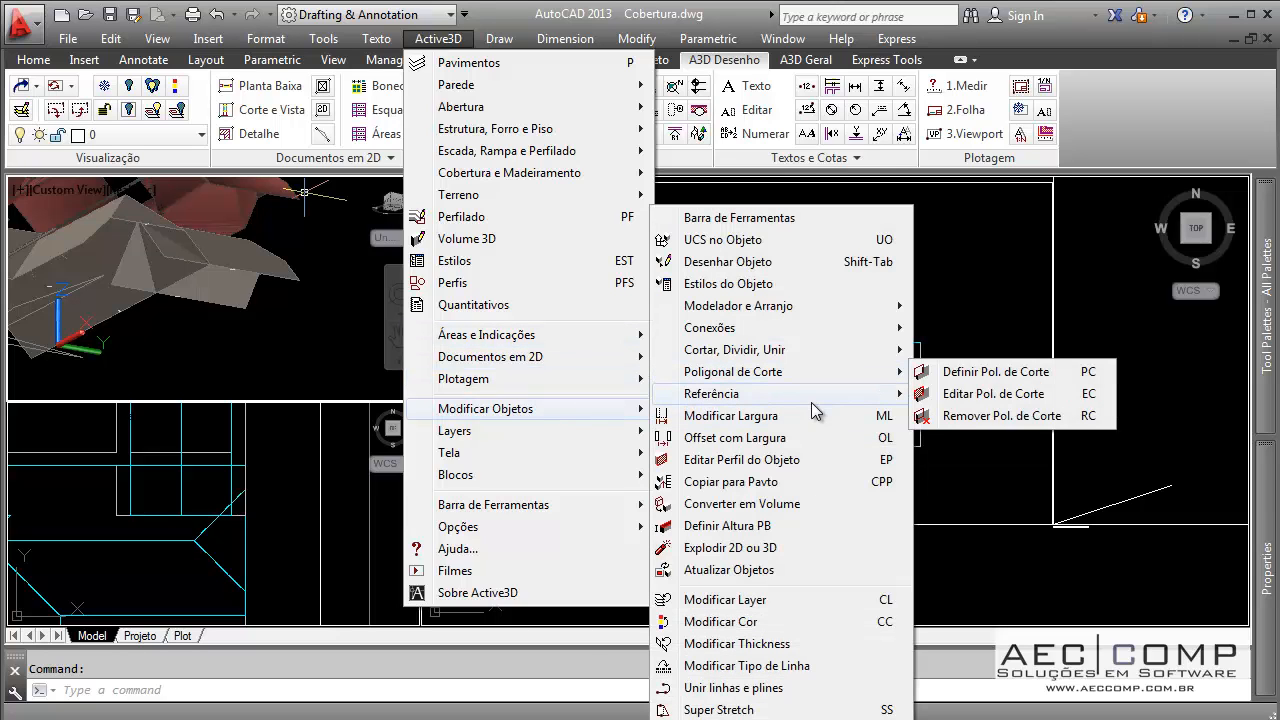
{"action": "mouse_move", "coordinate": [795, 352]}
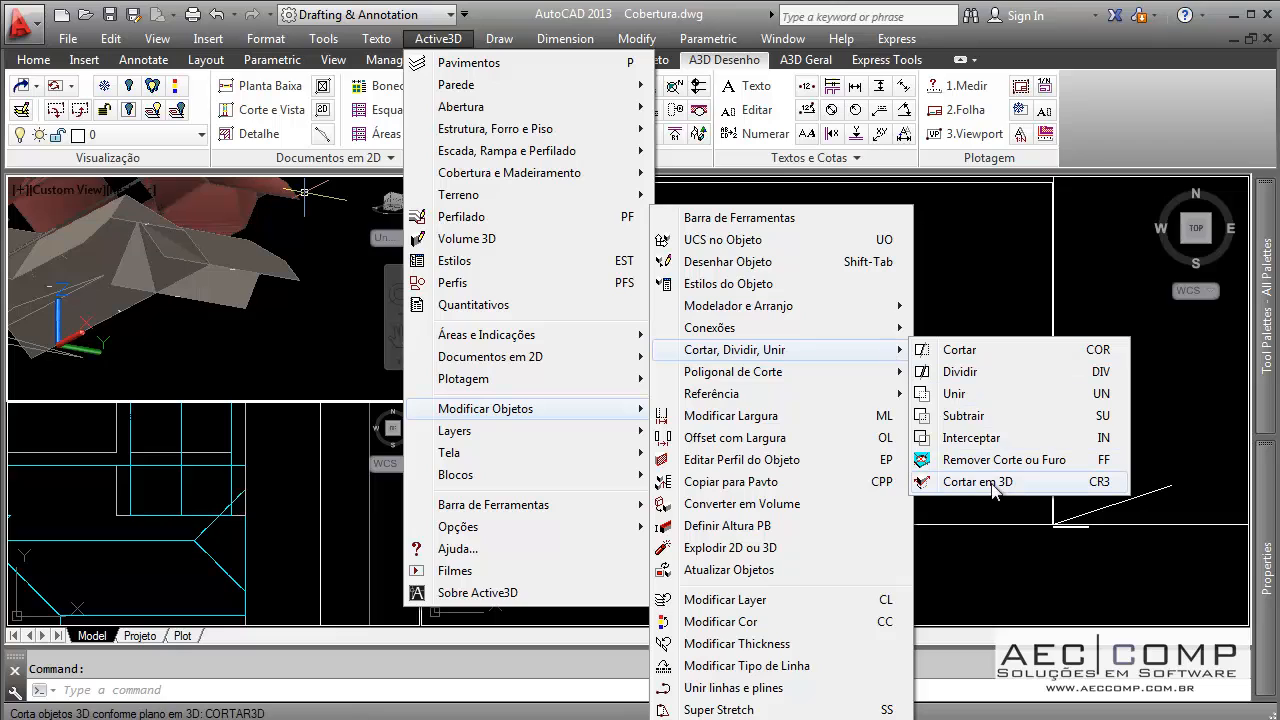
{"action": "left_click", "coordinate": [1099, 482]}
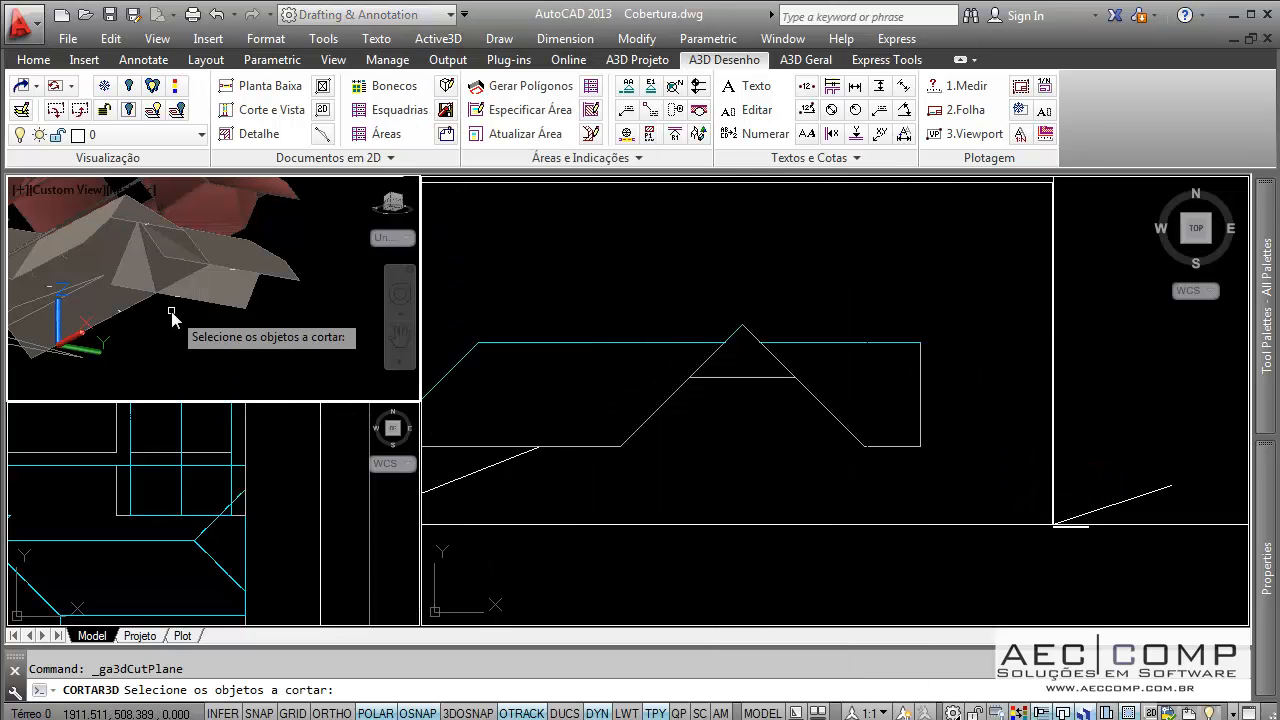
{"action": "left_click", "coordinate": [134, 282]}
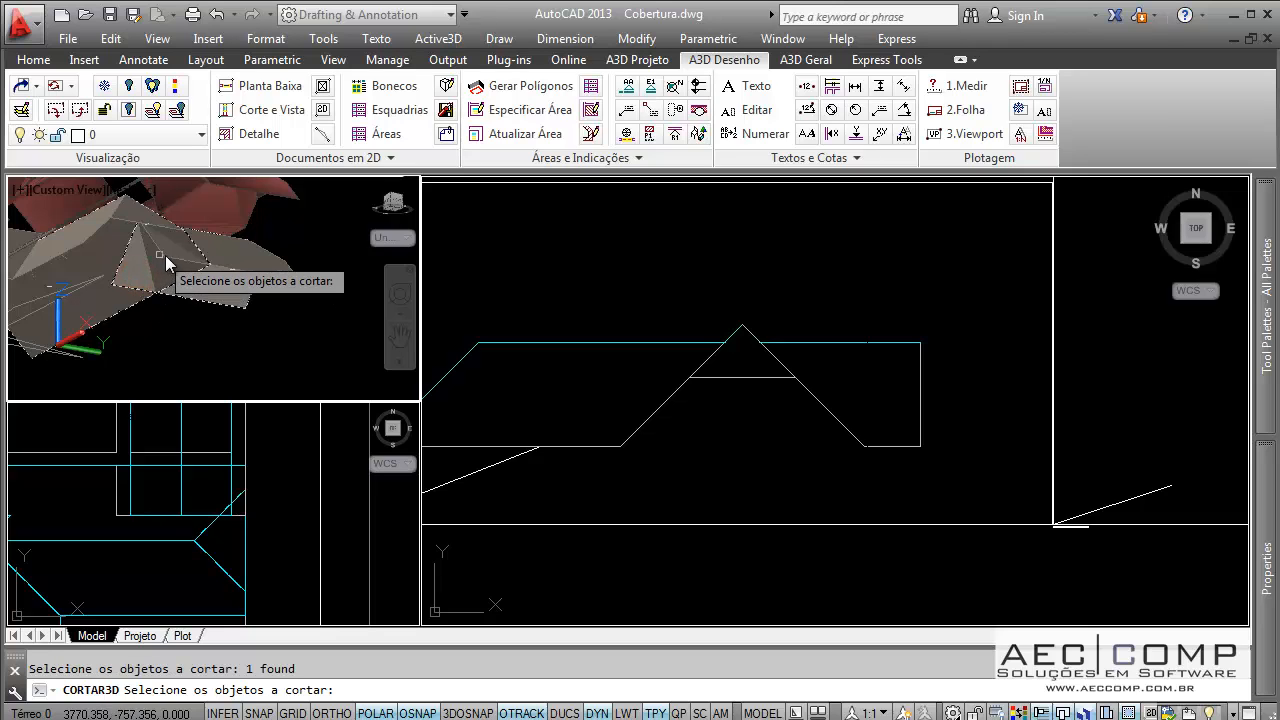
{"action": "left_click", "coordinate": [170, 256]}
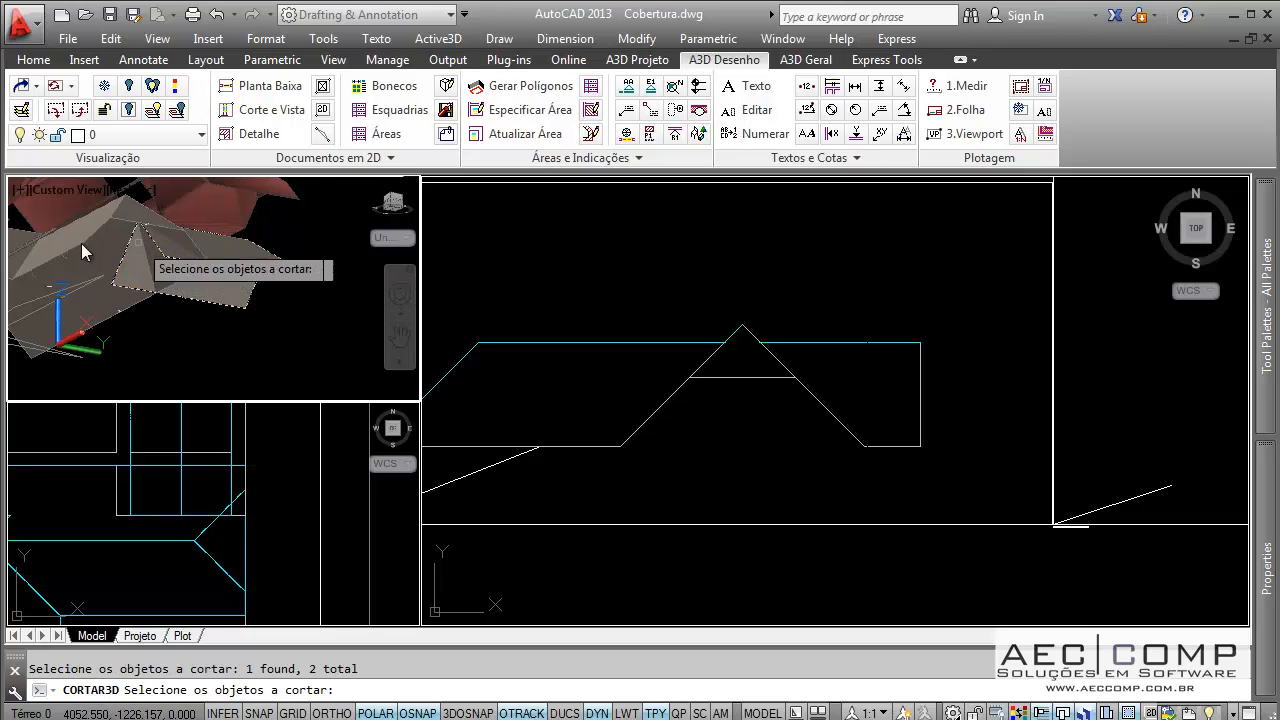
{"action": "key", "text": "Return"}
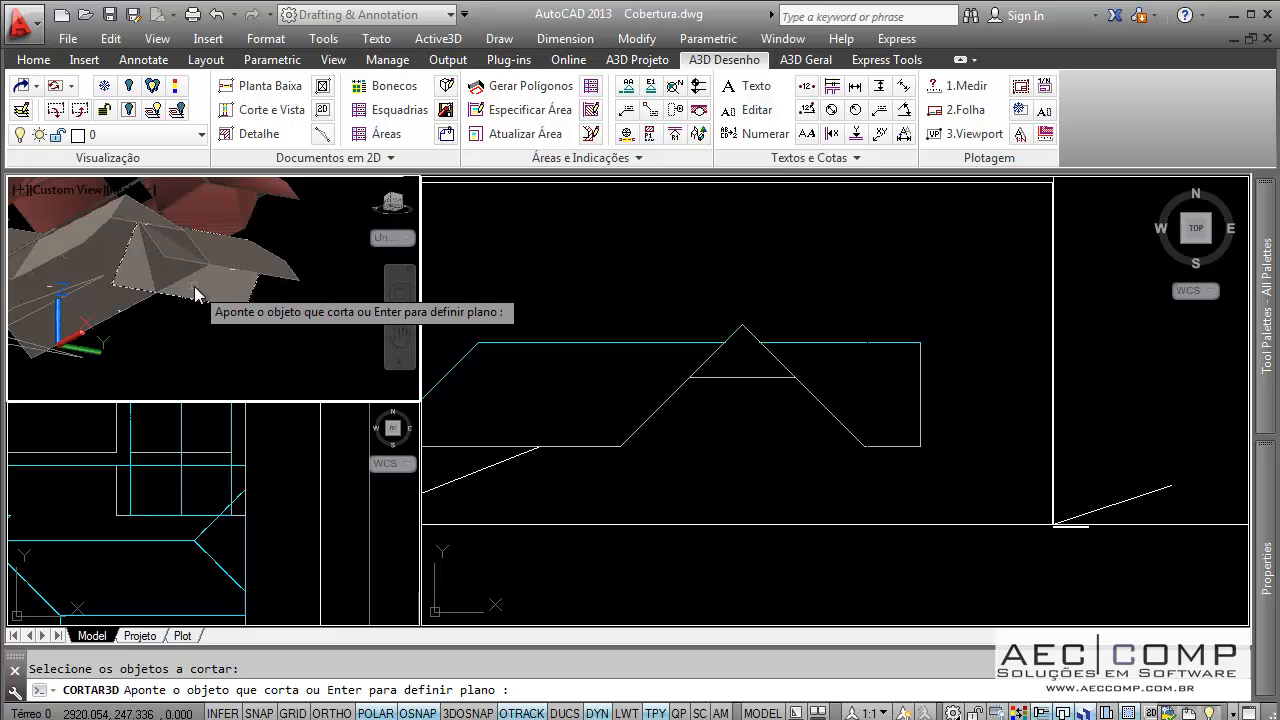
{"action": "mouse_move", "coordinate": [216, 289]}
{"action": "middle_mouse_down", "text": "shift"}
{"action": "mouse_move", "coordinate": [131, 257]}
{"action": "mouse_move", "coordinate": [156, 289]}
{"action": "mouse_move", "coordinate": [223, 300]}
{"action": "middle_mouse_up", "text": "shift"}
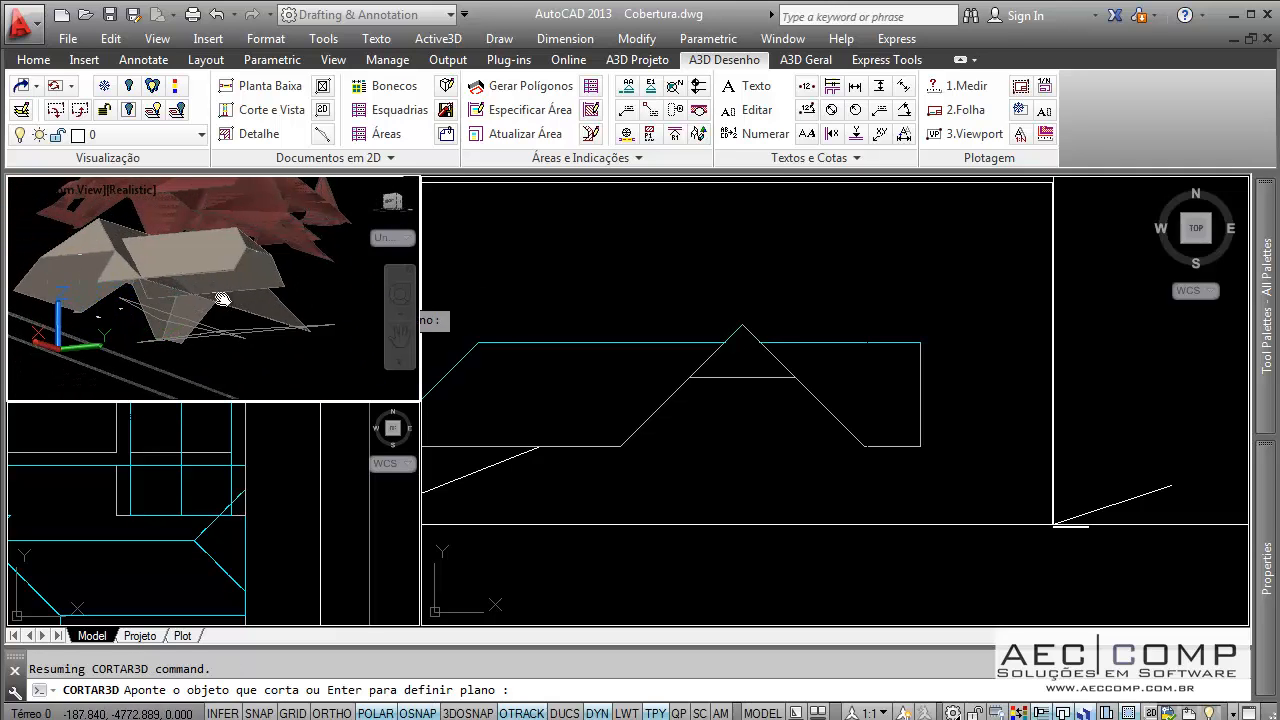
{"action": "scroll", "coordinate": [195, 303], "scroll_direction": "up", "scroll_amount": 2}
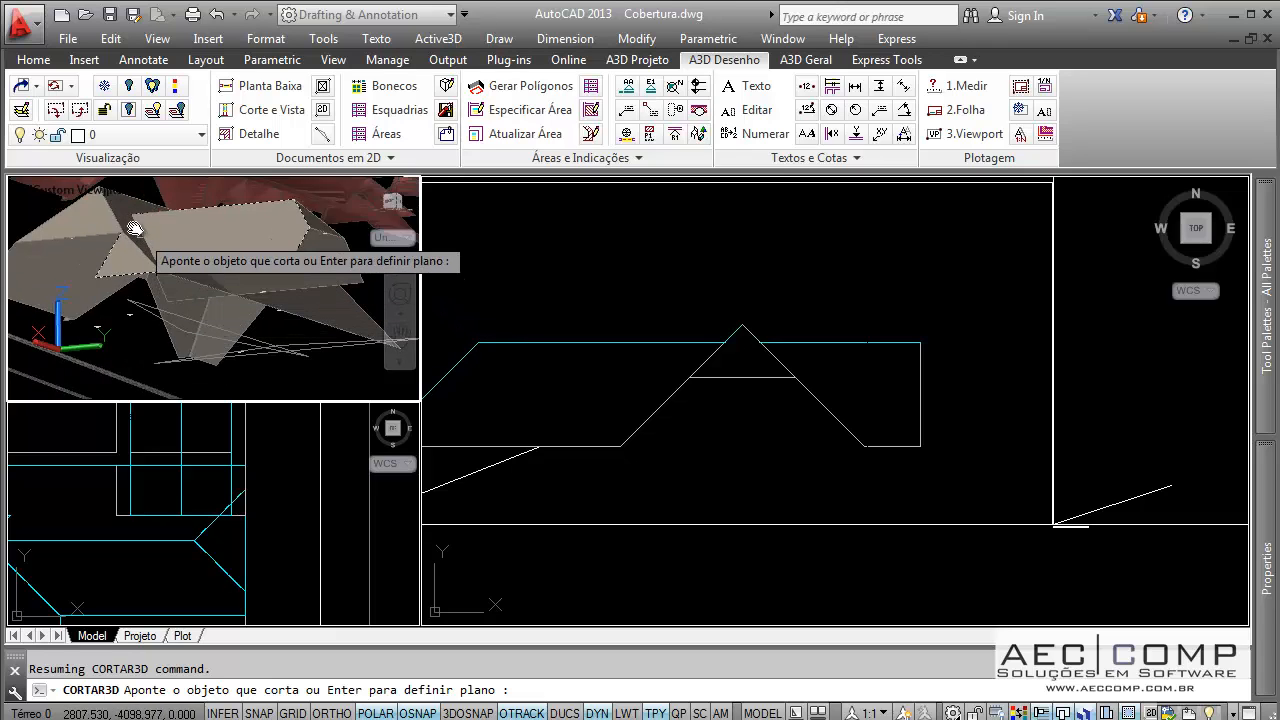
{"action": "left_click", "coordinate": [121, 216]}
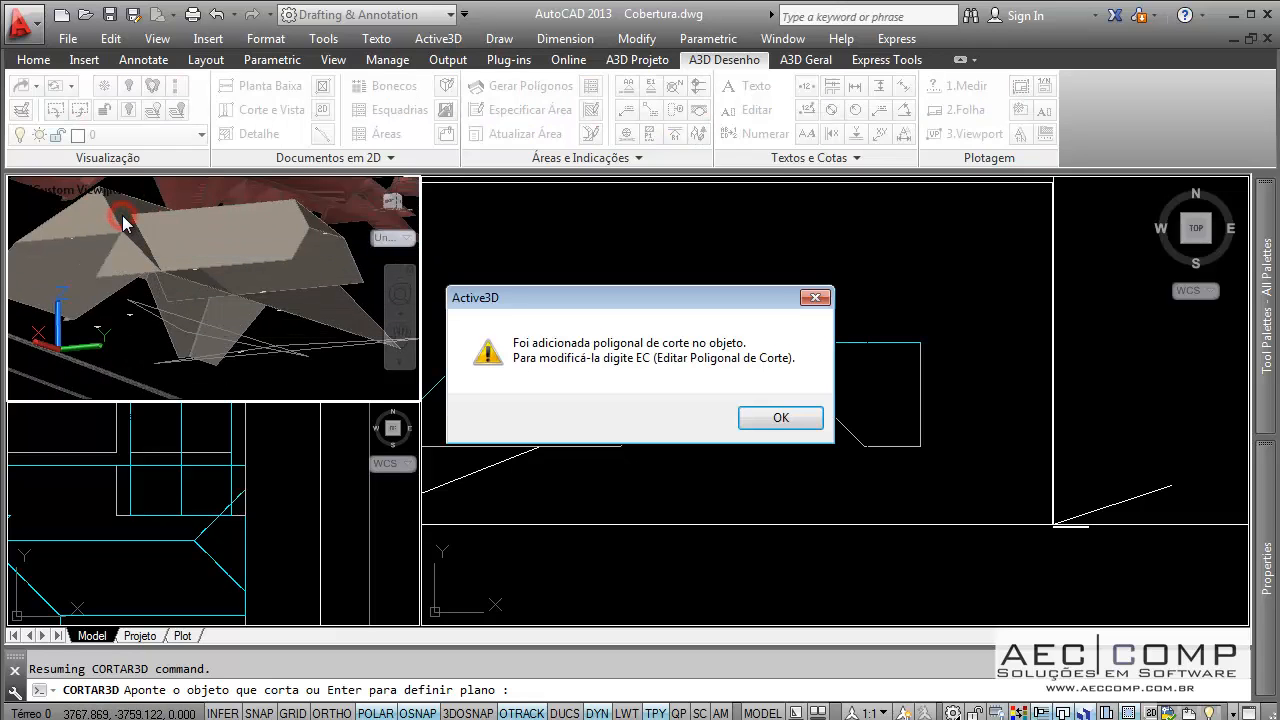
{"action": "left_click", "coordinate": [781, 419]}
- Examine in plan and 3D where the main roof plane still extends beneath the trimmed perpendicular wing
{"action": "middle_click_drag", "start_coordinate": [184, 289], "coordinate": [248, 346], "text": "shift"}
{"action": "left_click", "coordinate": [656, 337]}
{"action": "scroll", "coordinate": [755, 323], "scroll_direction": "down", "scroll_amount": 5}
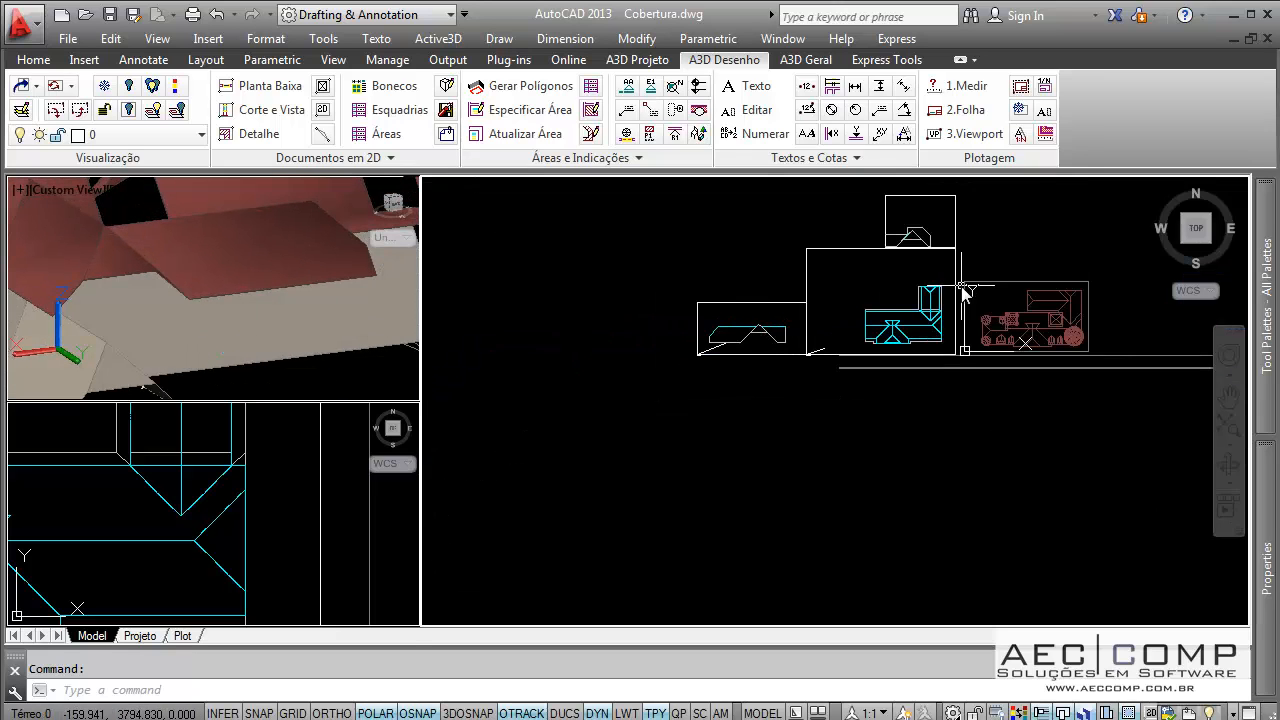
{"action": "scroll", "coordinate": [965, 292], "scroll_direction": "up", "scroll_amount": 8}
{"action": "middle_click_drag", "start_coordinate": [894, 374], "coordinate": [769, 388]}
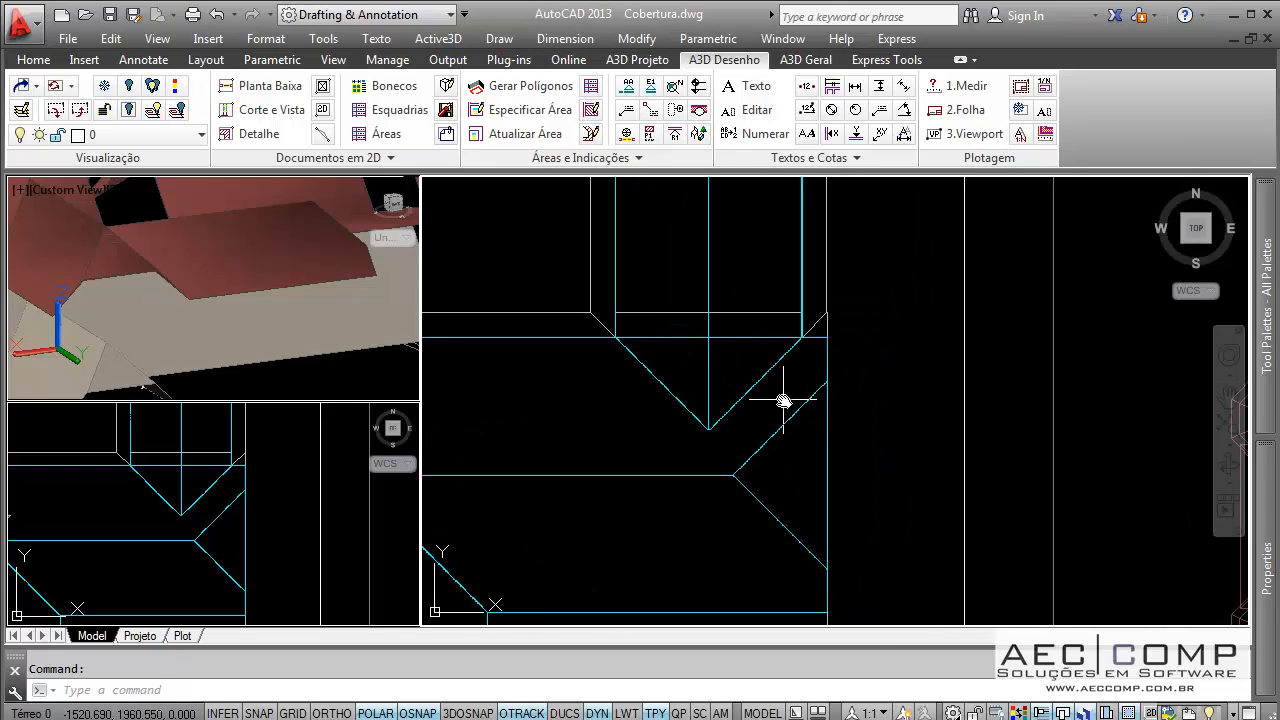
{"action": "scroll", "coordinate": [783, 400], "scroll_direction": "down", "scroll_amount": 2}
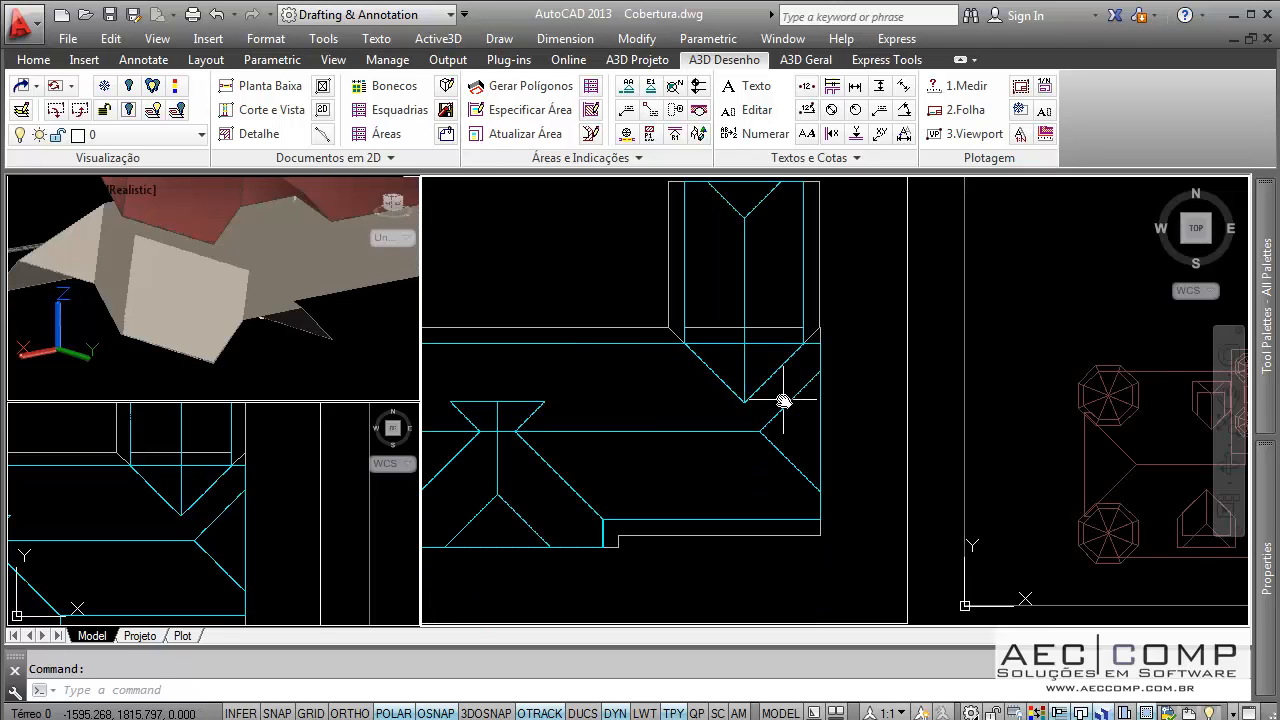
{"action": "scroll", "coordinate": [755, 361], "scroll_direction": "up", "scroll_amount": 4}
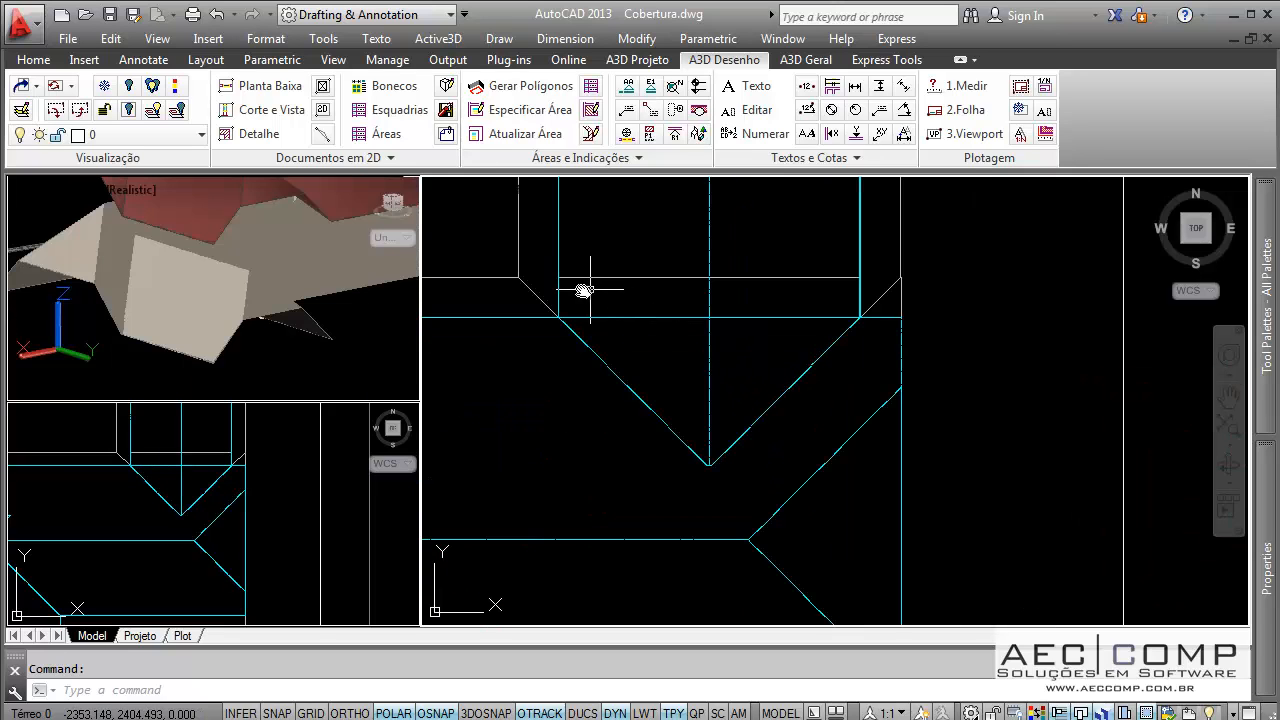
{"action": "scroll", "coordinate": [727, 291], "scroll_direction": "down", "scroll_amount": 2}
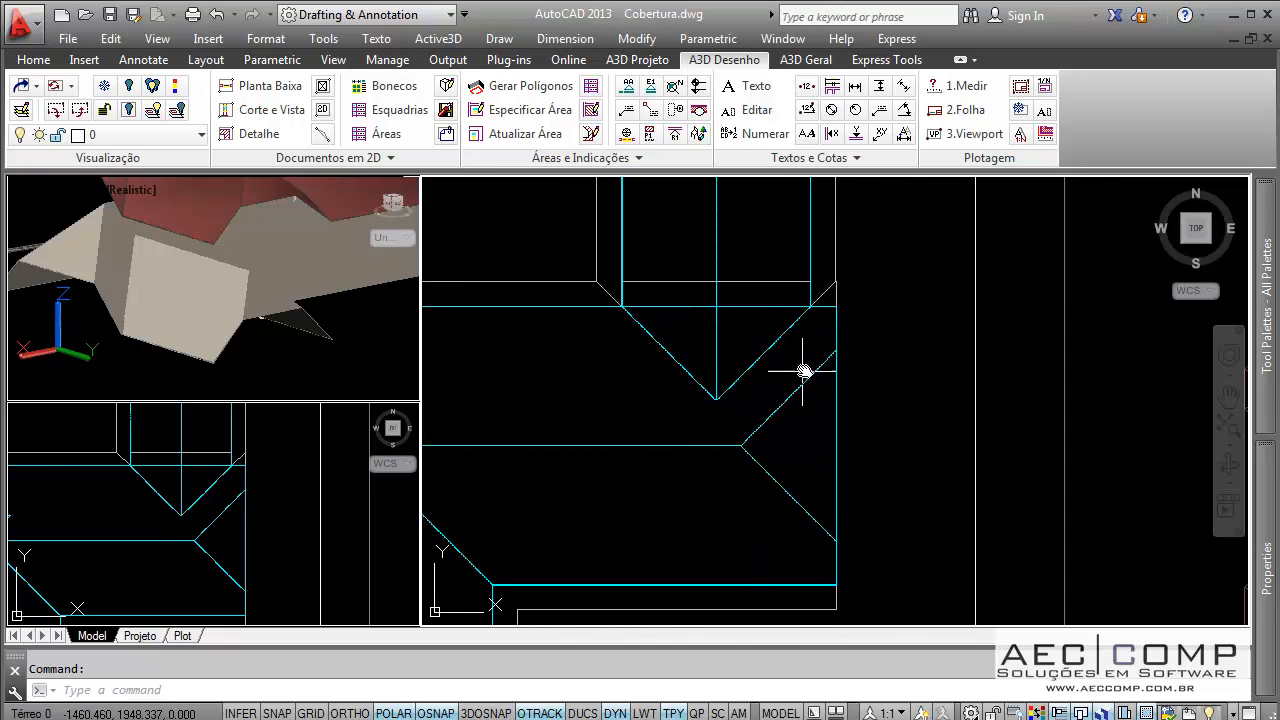
{"action": "left_click", "coordinate": [142, 291]}
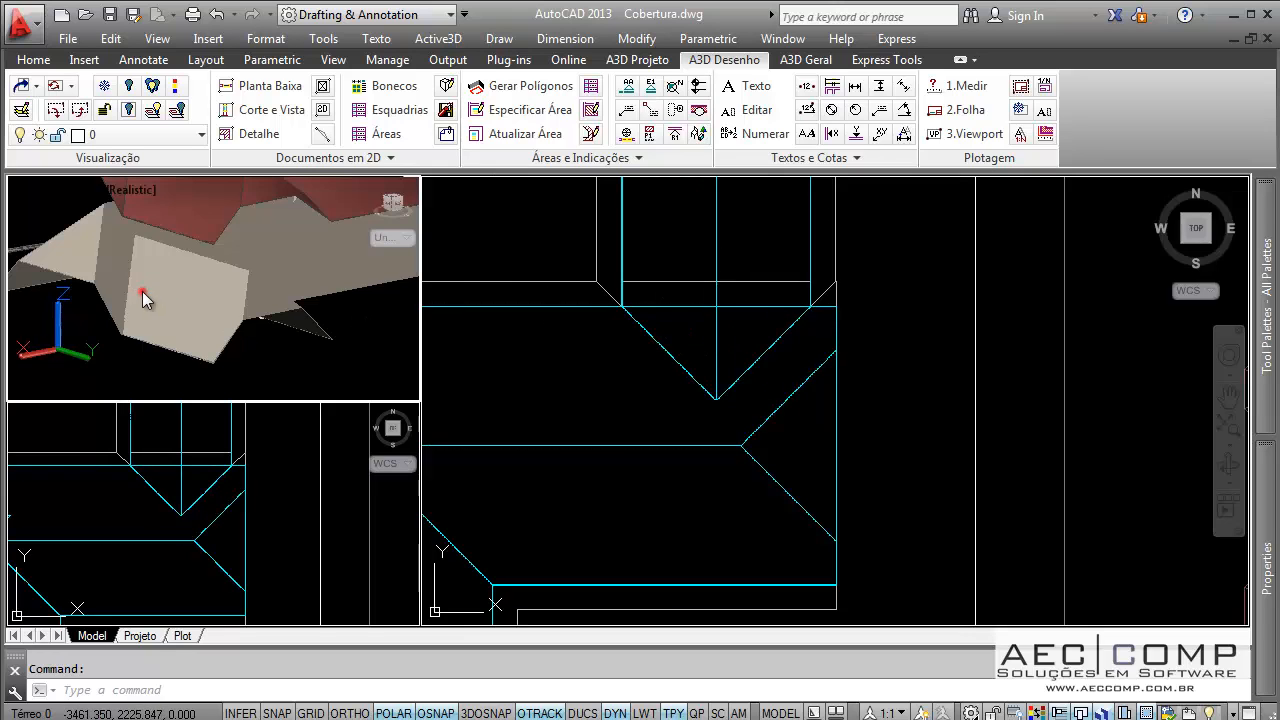
{"action": "middle_click_drag", "start_coordinate": [152, 301], "coordinate": [258, 315], "text": "shift"}
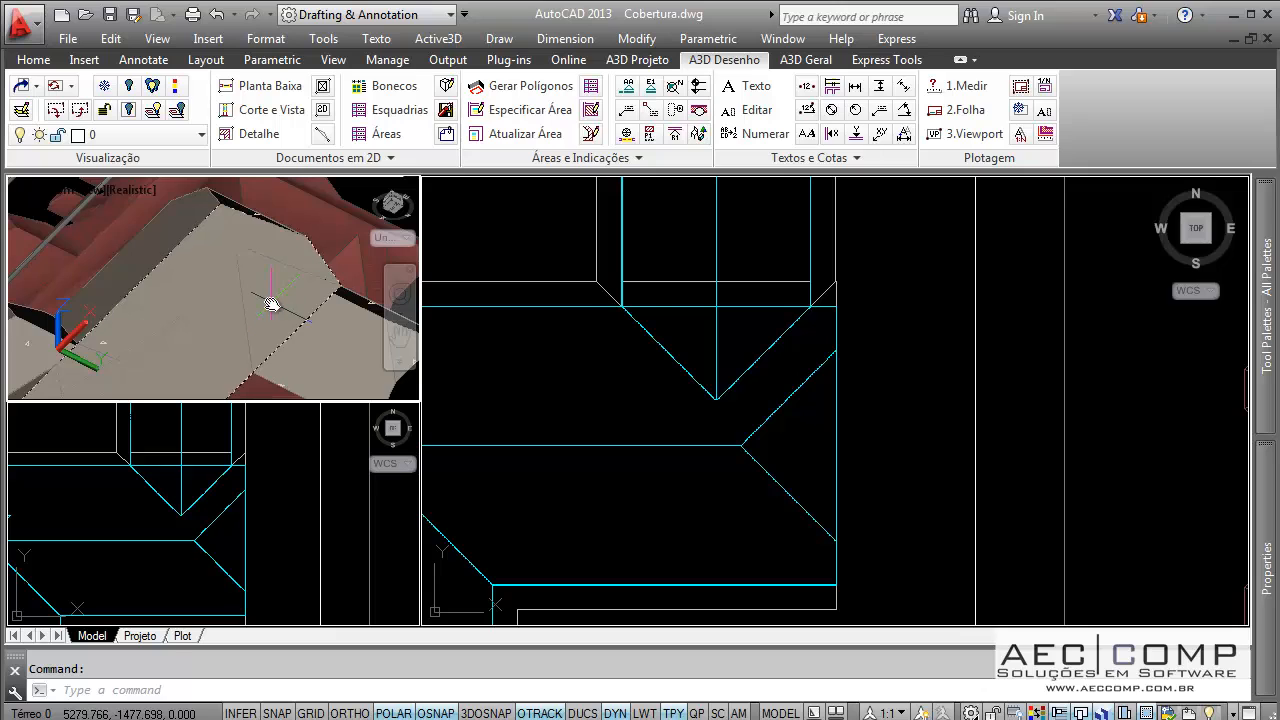
{"action": "left_click", "coordinate": [663, 306]}
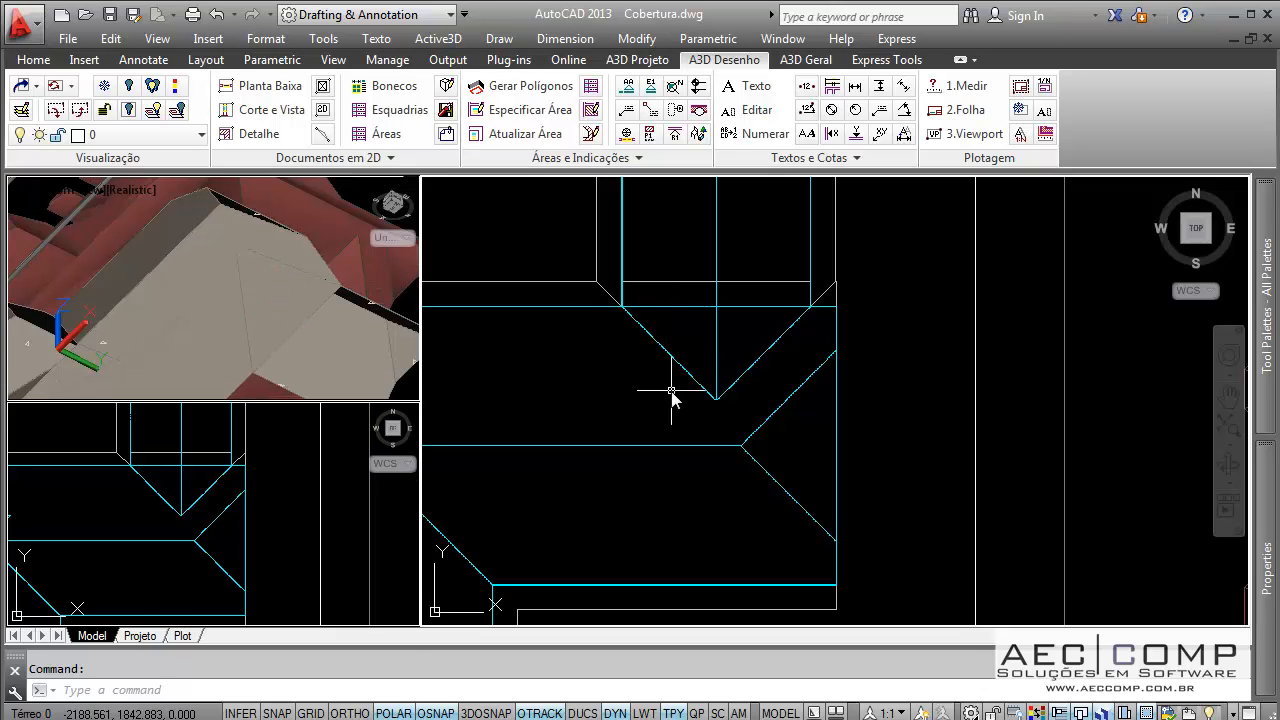
- Start drawing a cutting polygon on the main roof plane in plan, from the wing's inner eave corner along the valley and across its narrow tip
{"action": "left_click", "coordinate": [678, 283]}
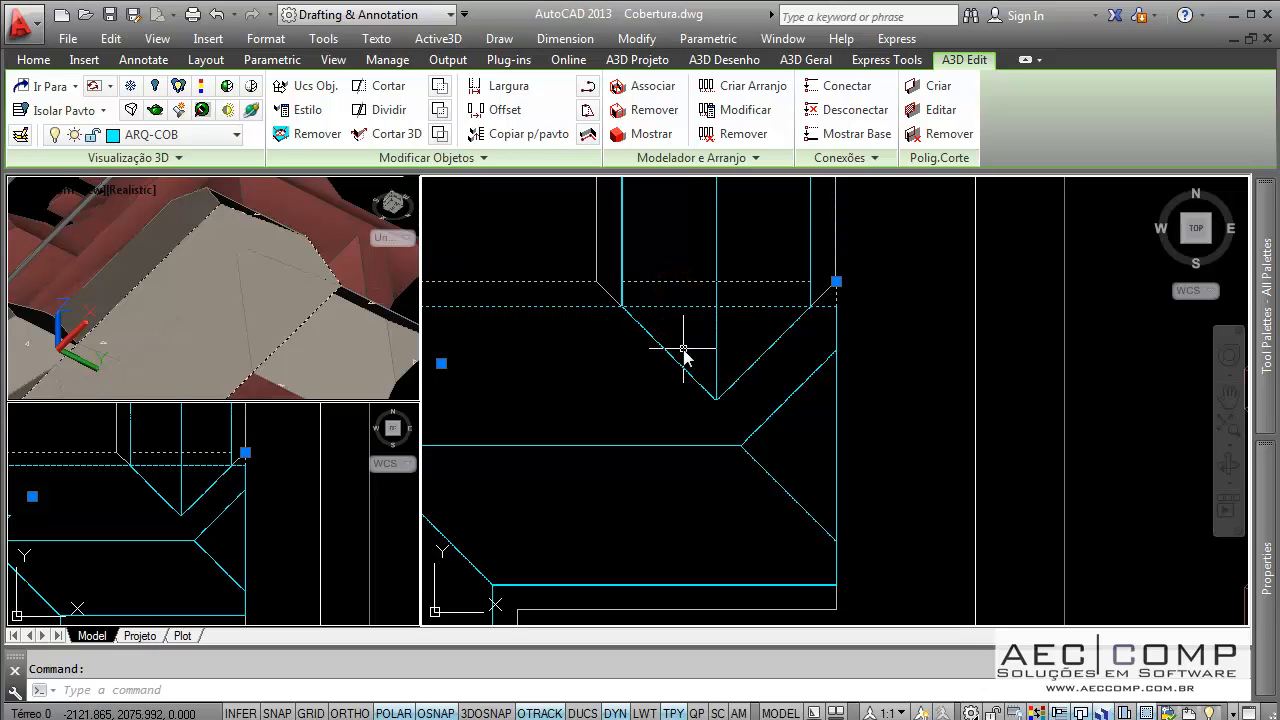
{"action": "key", "text": "Return"}
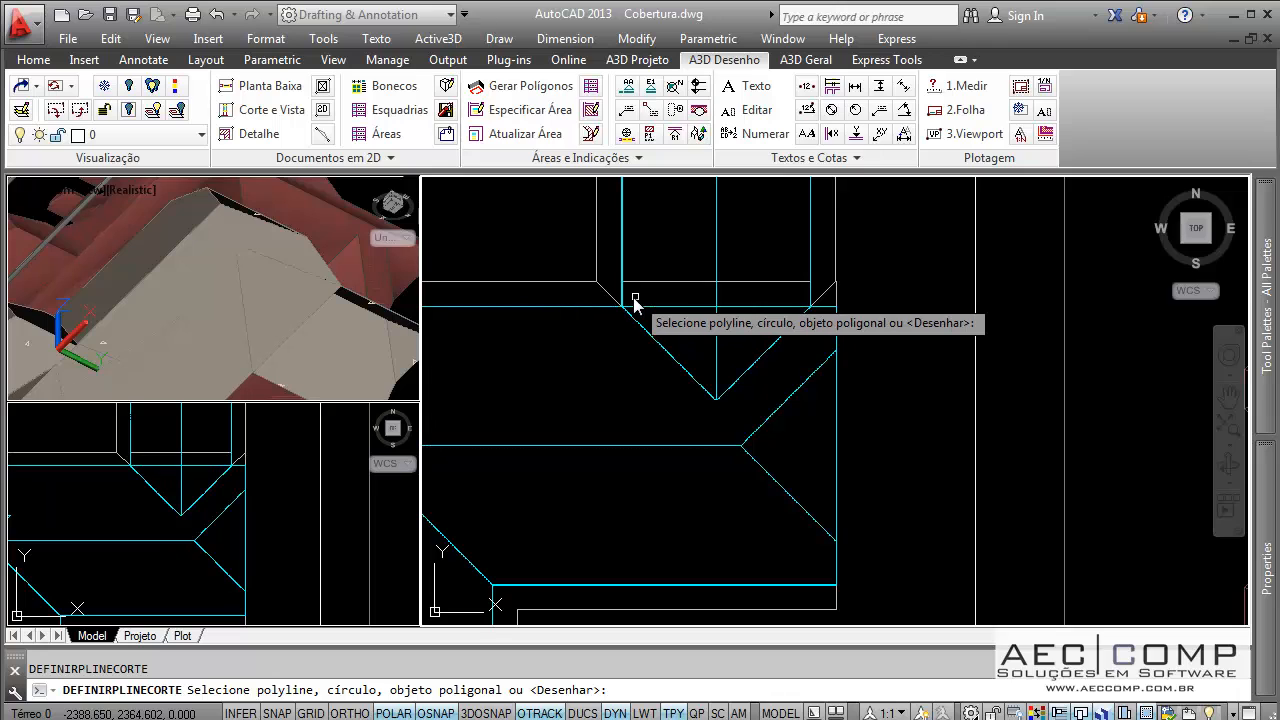
{"action": "key", "text": "Return"}
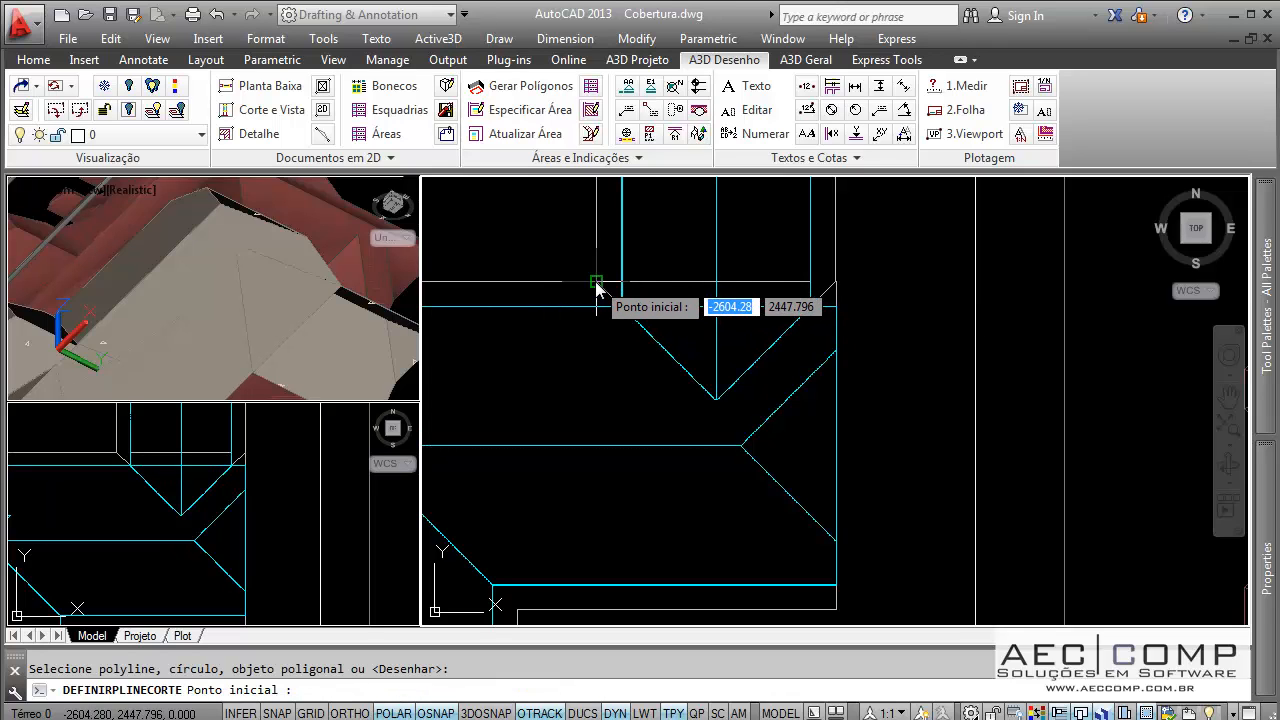
{"action": "left_click", "coordinate": [596, 284]}
{"action": "scroll", "coordinate": [709, 398], "scroll_direction": "up", "scroll_amount": 5}
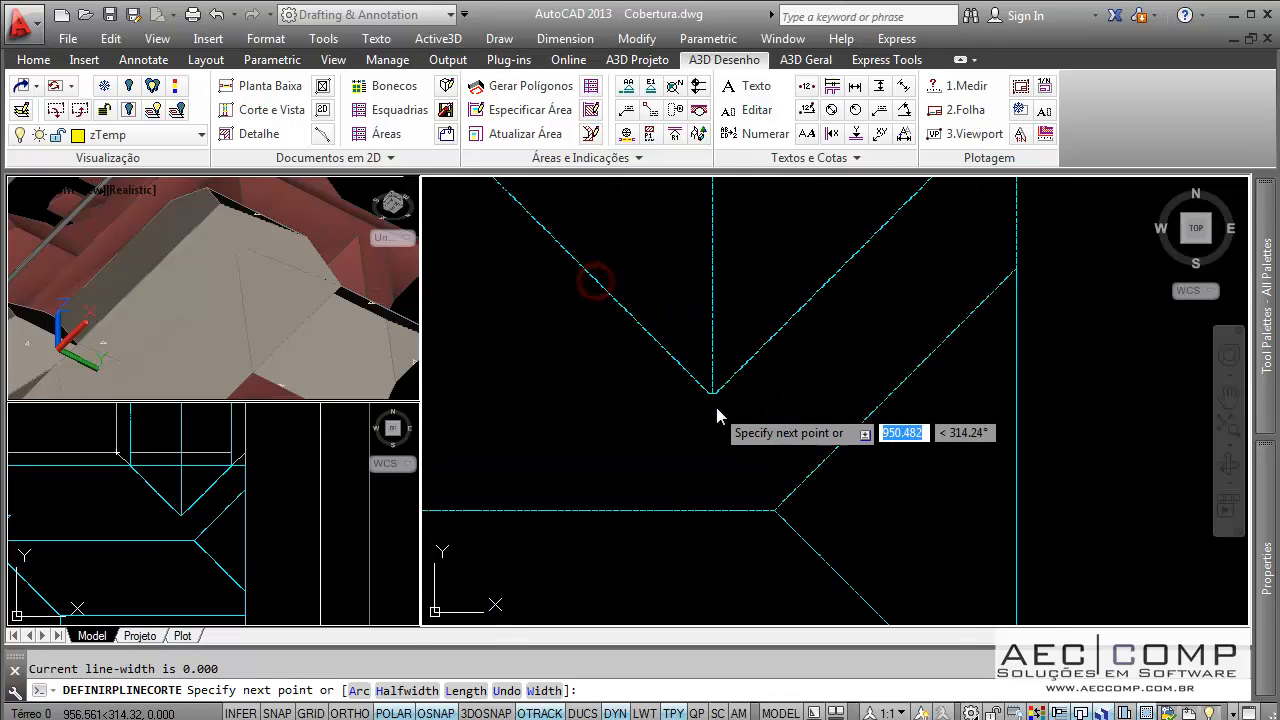
{"action": "left_click", "coordinate": [655, 338]}
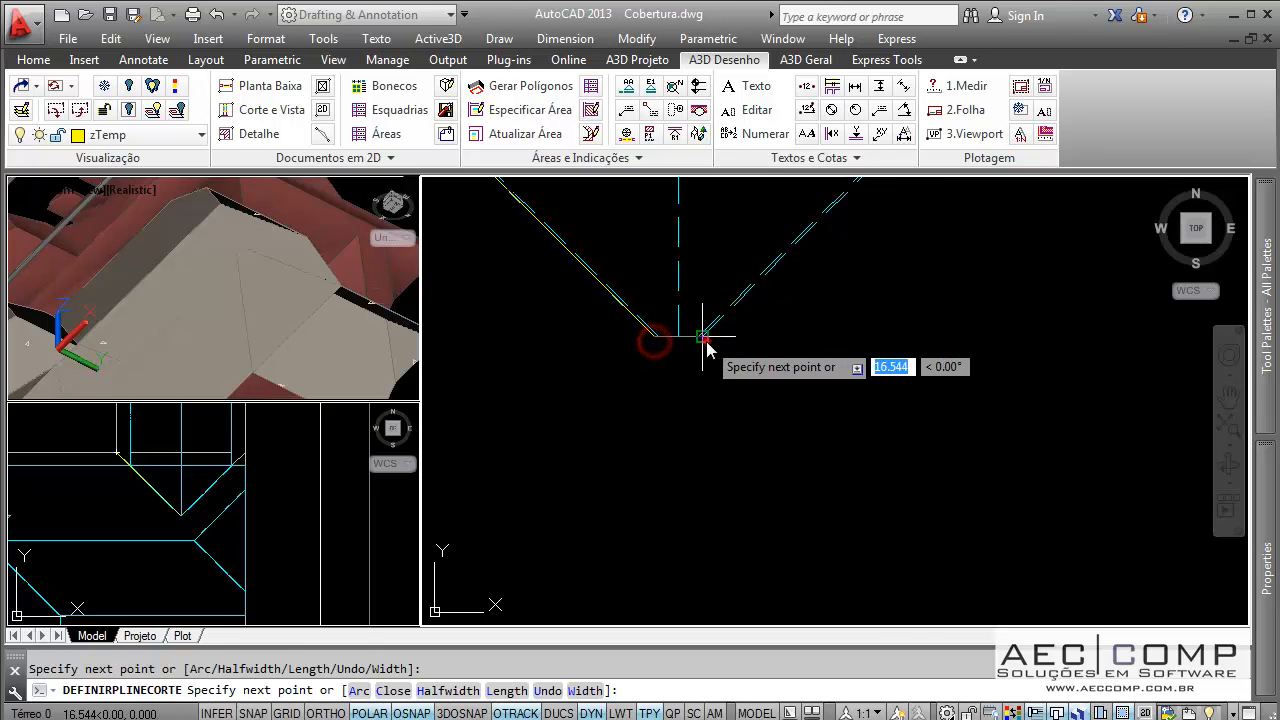
{"action": "left_click", "coordinate": [702, 336]}
{"action": "scroll", "coordinate": [769, 329], "scroll_direction": "down", "scroll_amount": 2}
{"action": "middle_click_drag", "start_coordinate": [862, 231], "coordinate": [674, 411]}
{"action": "scroll", "coordinate": [706, 383], "scroll_direction": "down", "scroll_amount": 3}
{"action": "scroll", "coordinate": [834, 262], "scroll_direction": "up", "scroll_amount": 2}
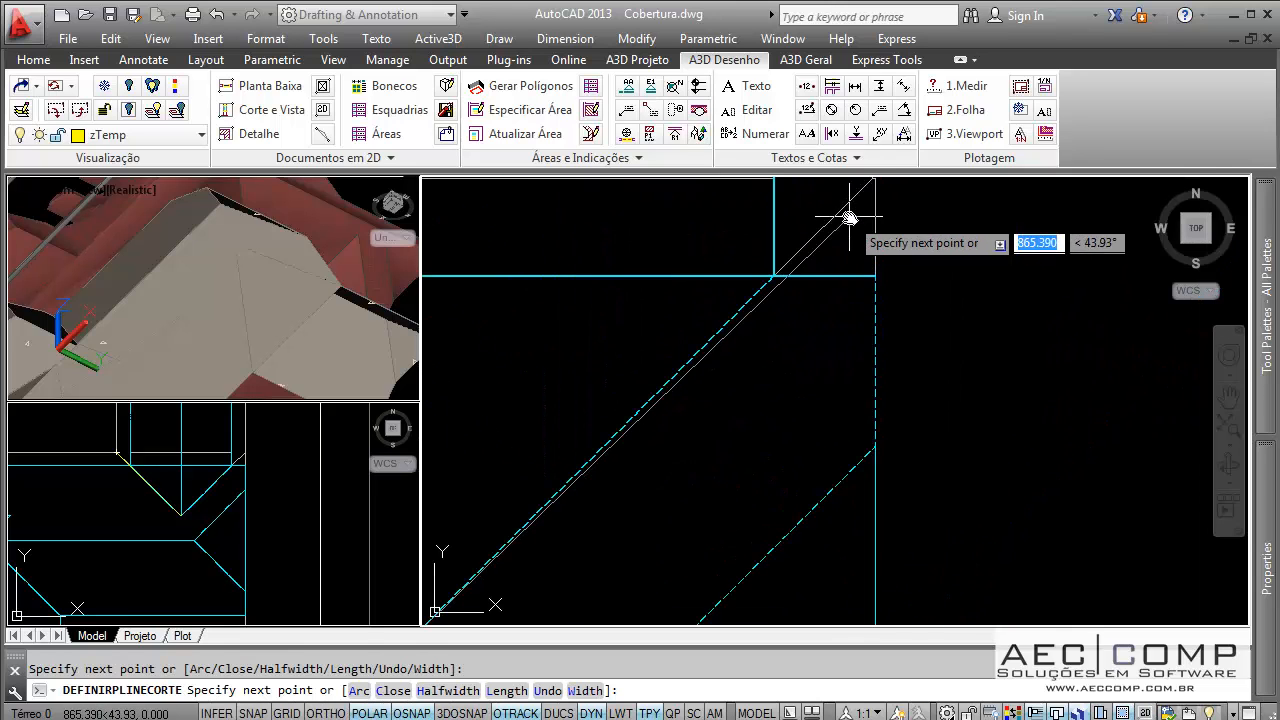
{"action": "middle_click_drag", "start_coordinate": [848, 217], "coordinate": [770, 345]}
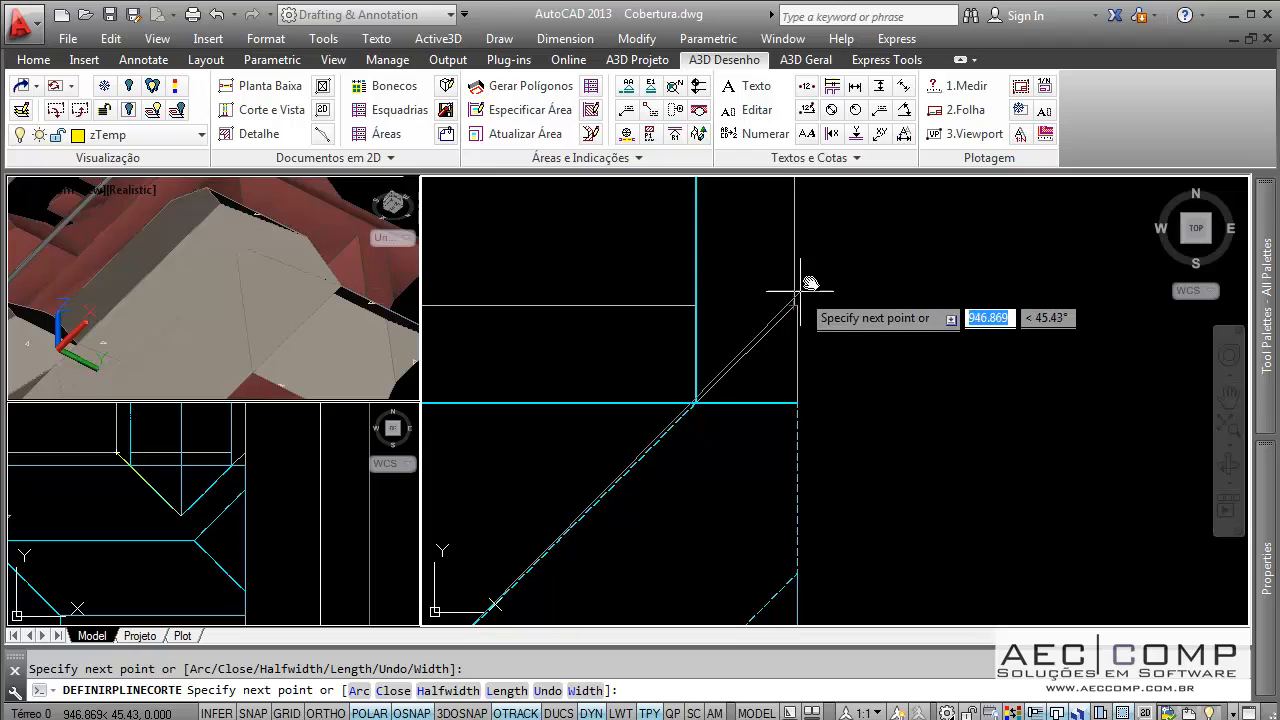
{"action": "left_click", "coordinate": [800, 292]}
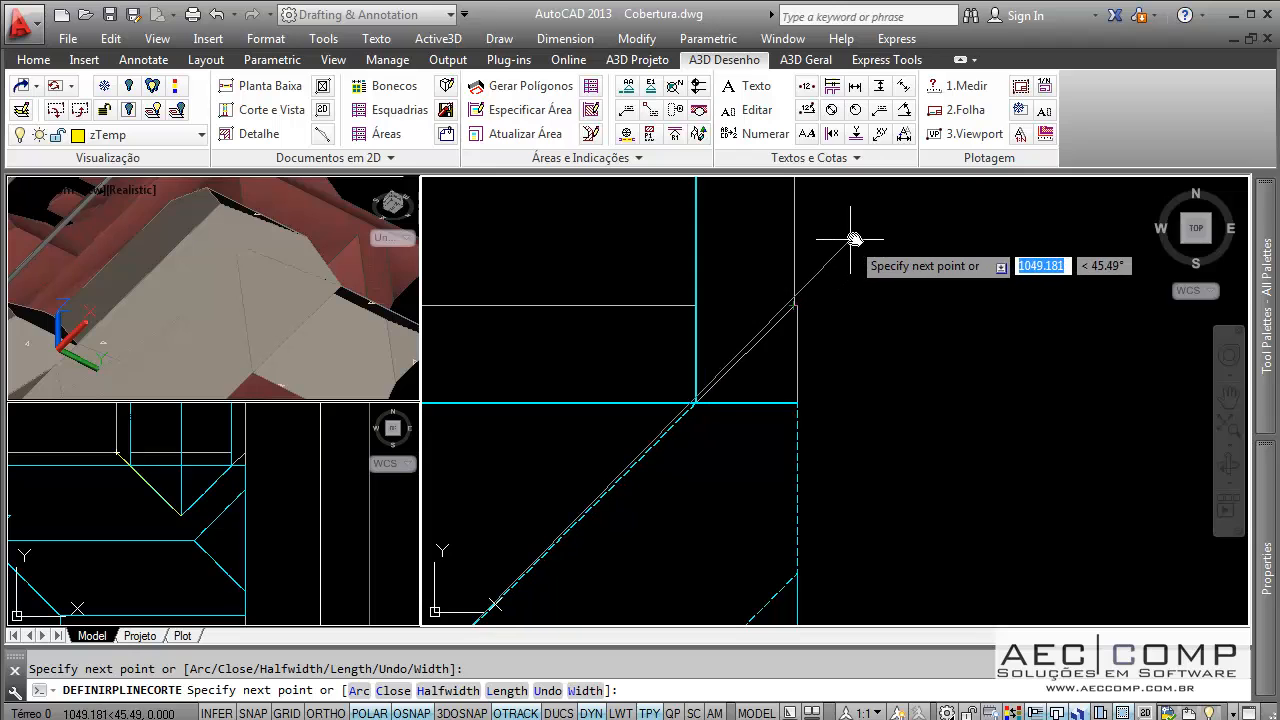
- Set polar tracking to 45° and extend the cutting polygon along the opposite valley to beyond the outer eave corner
{"action": "right_click", "coordinate": [370, 714]}
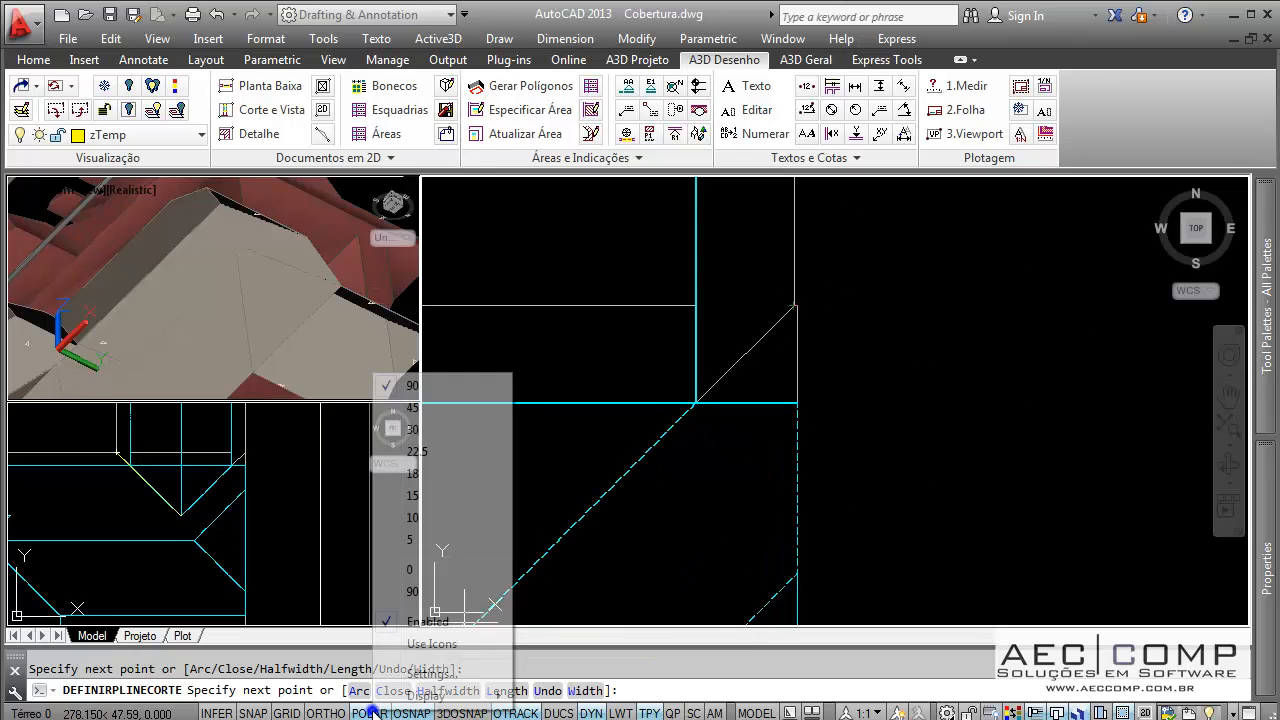
{"action": "left_click", "coordinate": [432, 413]}
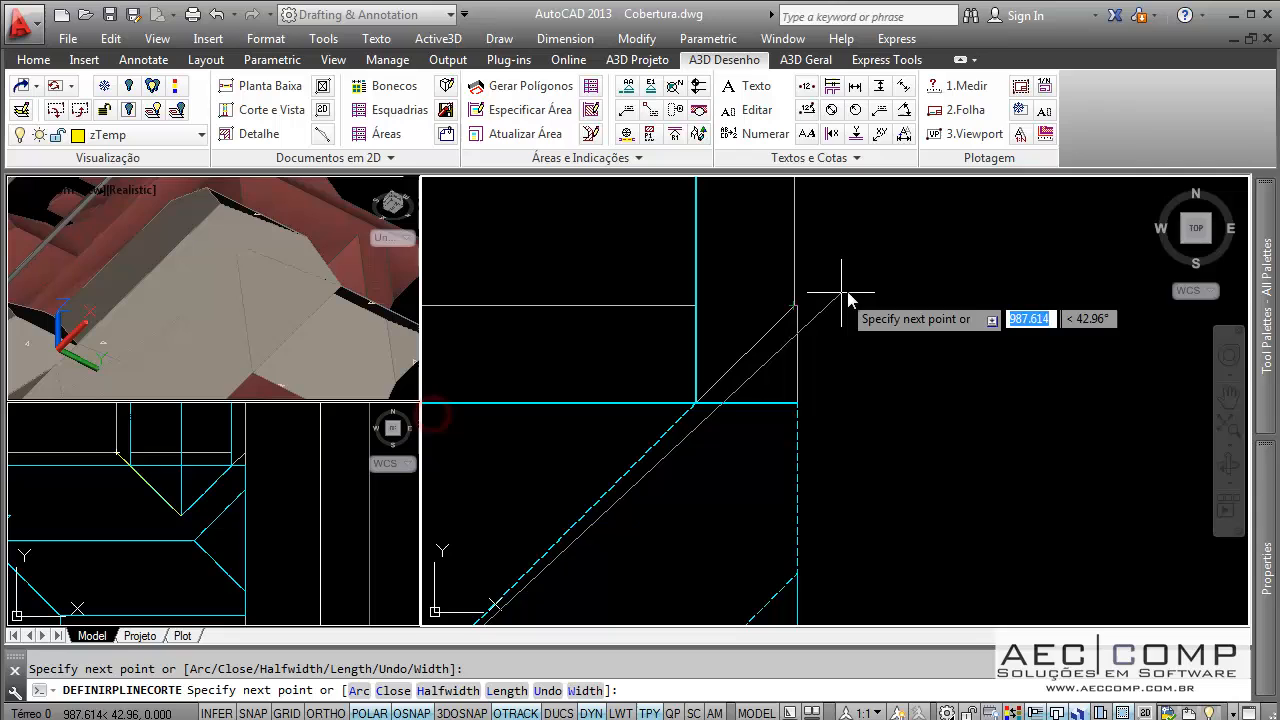
{"action": "left_click", "coordinate": [870, 228]}
{"action": "scroll", "coordinate": [680, 250], "scroll_direction": "down", "scroll_amount": 4}
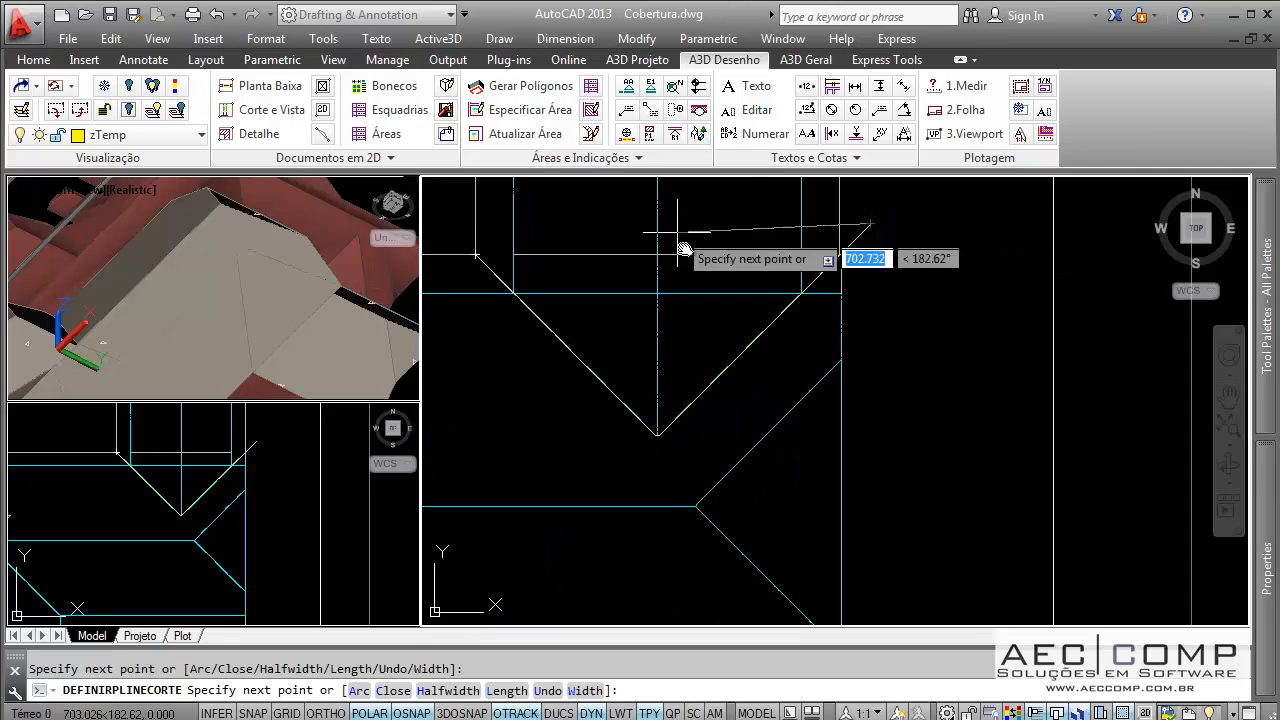
- Close the triangular cutting polygon with an edge just outside the main roof's eave, and apply it with the Subtrair operation
{"action": "left_click", "coordinate": [597, 328]}
{"action": "left_click", "coordinate": [625, 357]}
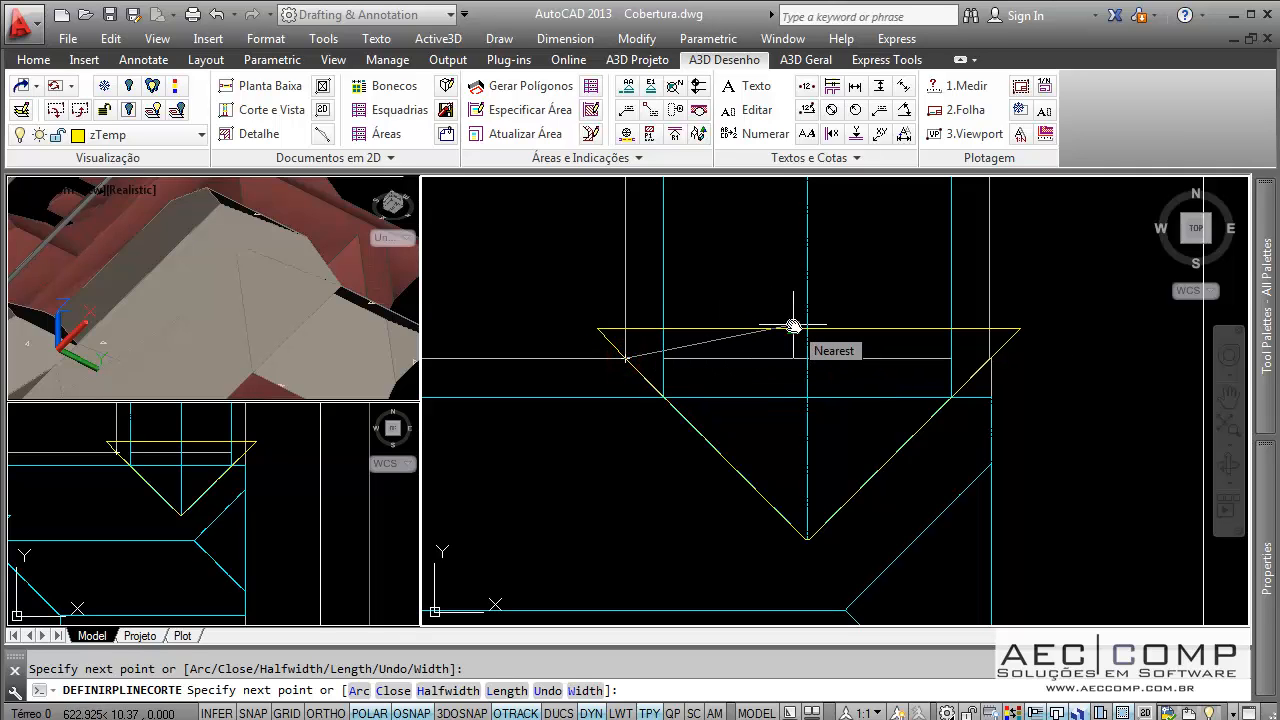
{"action": "key", "text": "Return"}
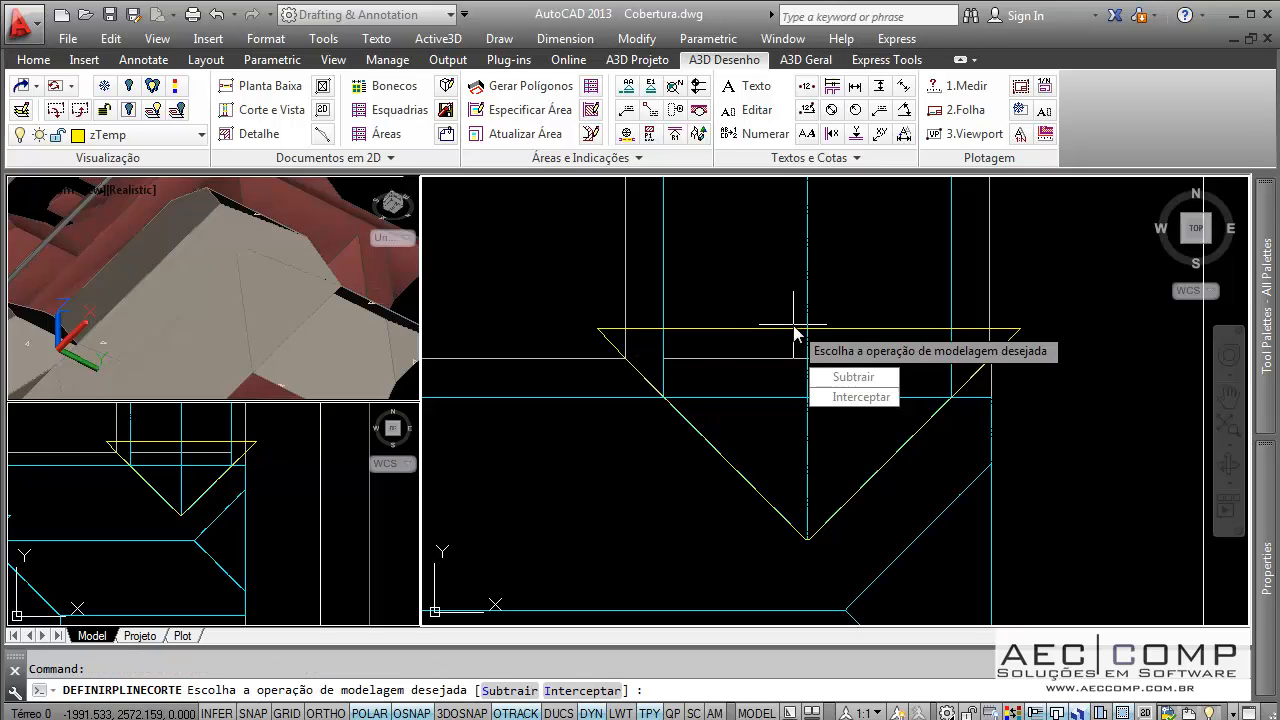
{"action": "left_click", "coordinate": [847, 381]}
{"action": "left_click", "coordinate": [766, 416]}
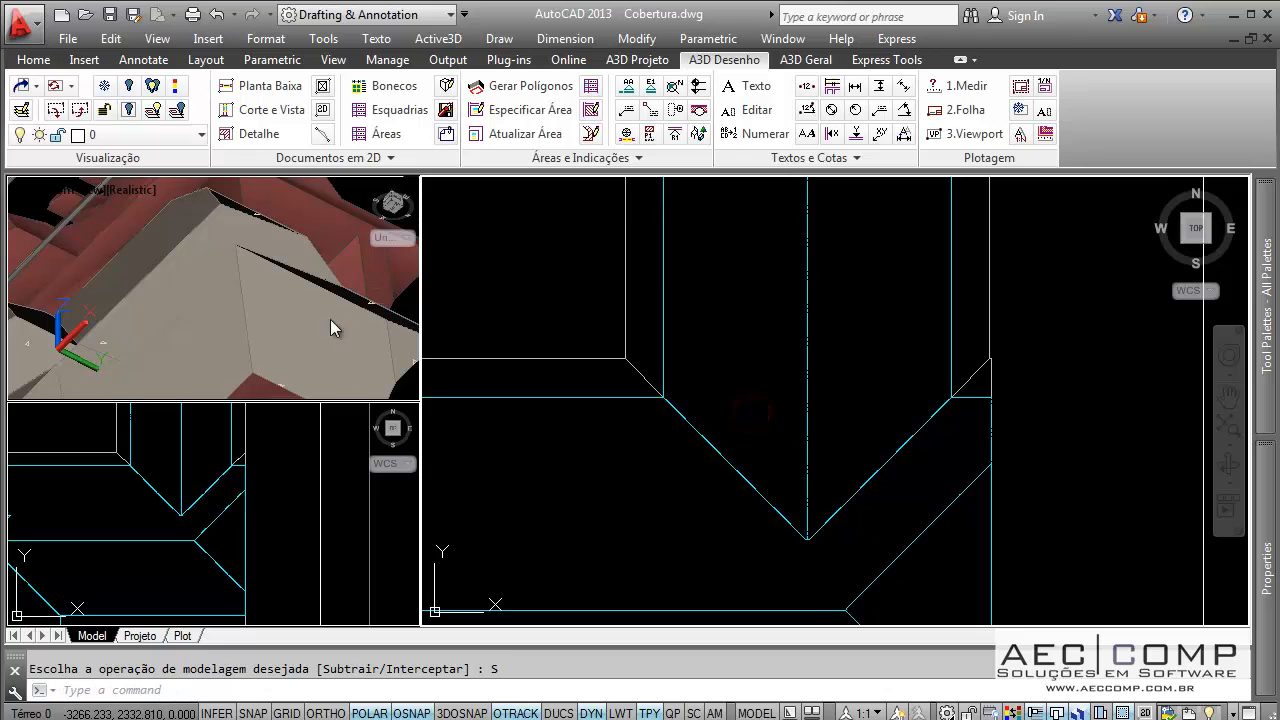